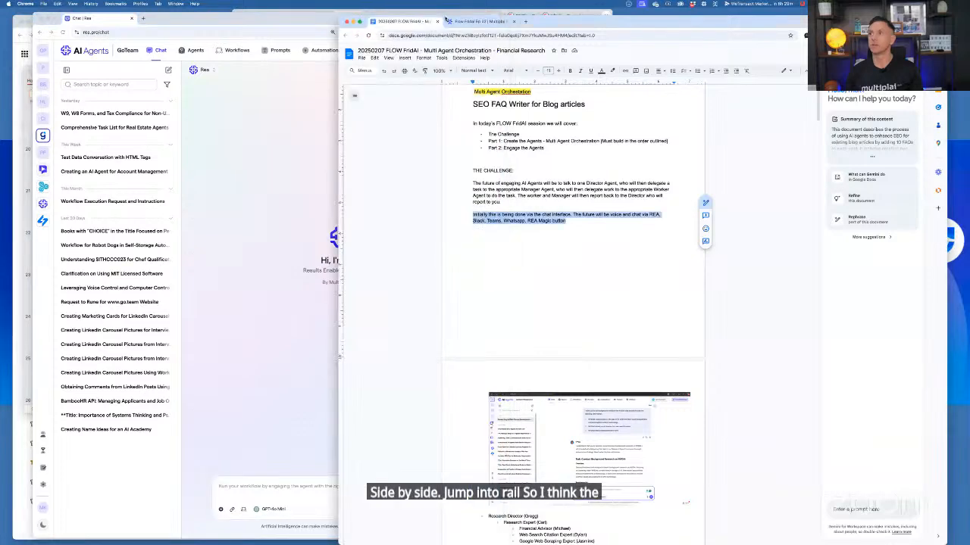
# Move the session notes browser window beside the AI Agents chat and close its Google Docs tab
pyautogui.moveTo(340, 16); pyautogui.dragTo(516, 28)
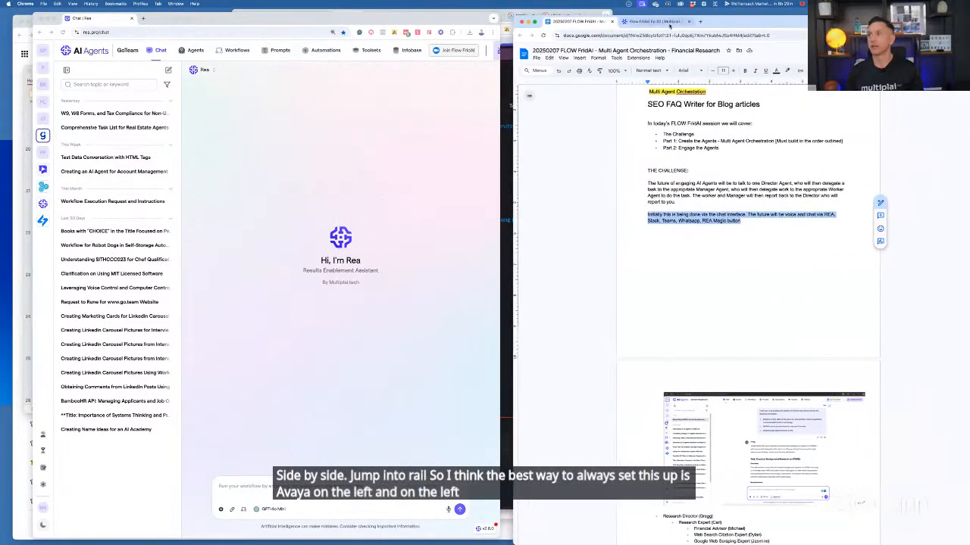
pyautogui.moveTo(721, 21); pyautogui.dragTo(714, 15)
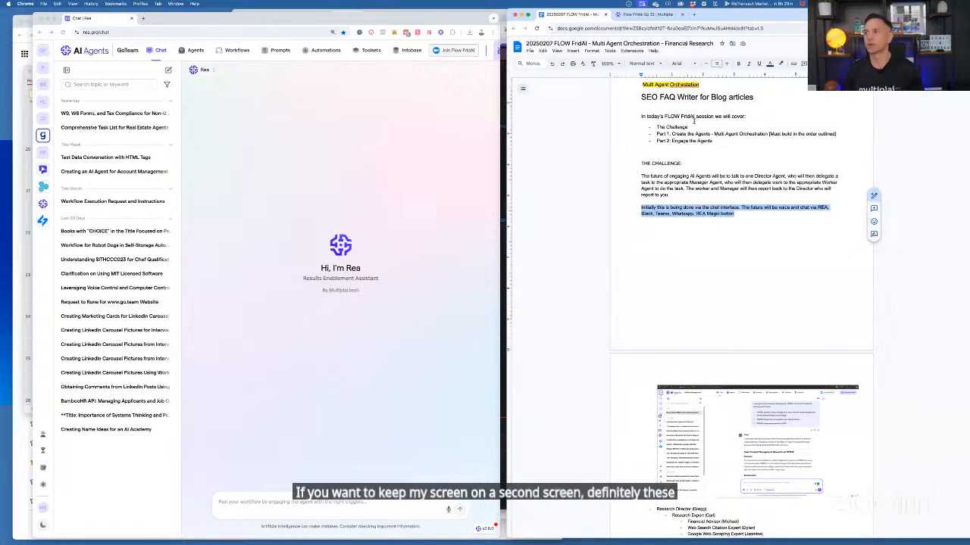
pyautogui.scroll(2, 696, 123)
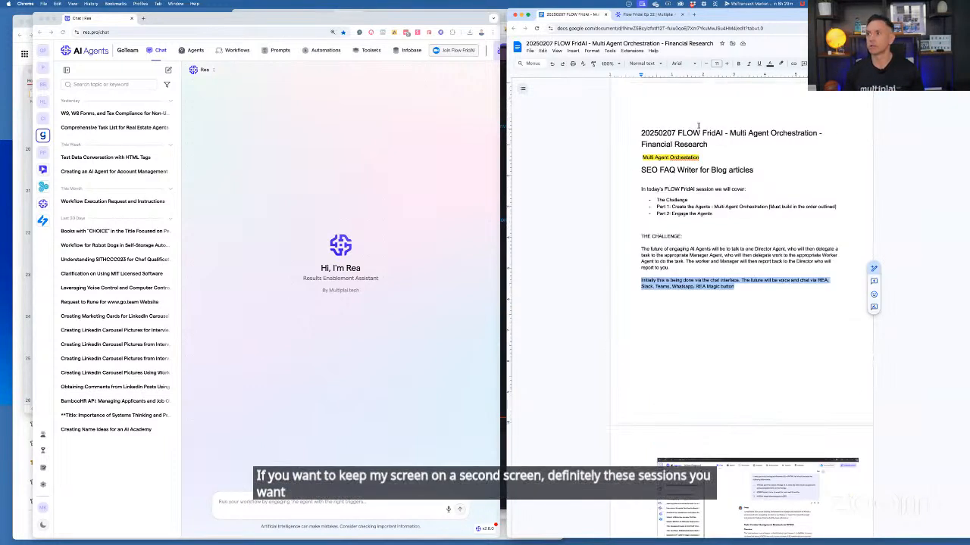
pyautogui.click(605, 15)
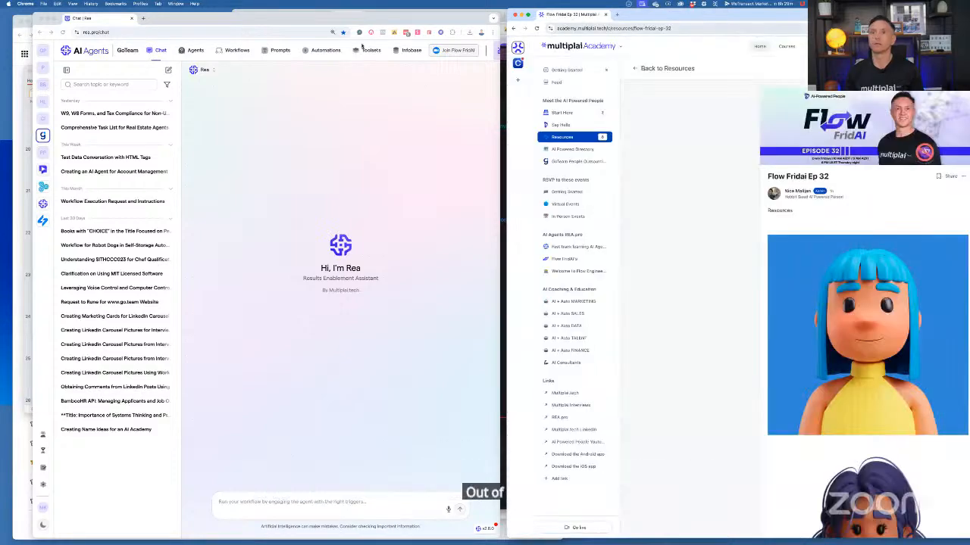
# Align the AI Agents chat window and the Multiplai Academy resources window side by side
pyautogui.click(308, 38)
pyautogui.moveTo(308, 38)
pyautogui.mouseDown()
pyautogui.moveTo(310, 65)
pyautogui.moveTo(303, 21)
pyautogui.mouseUp()
pyautogui.click(638, 17)
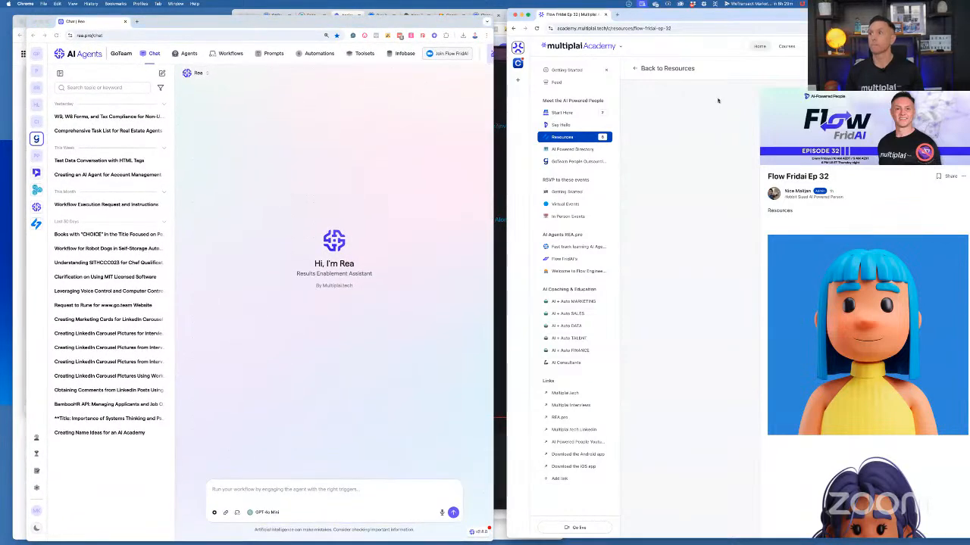
pyautogui.moveTo(725, 17); pyautogui.dragTo(712, 15)
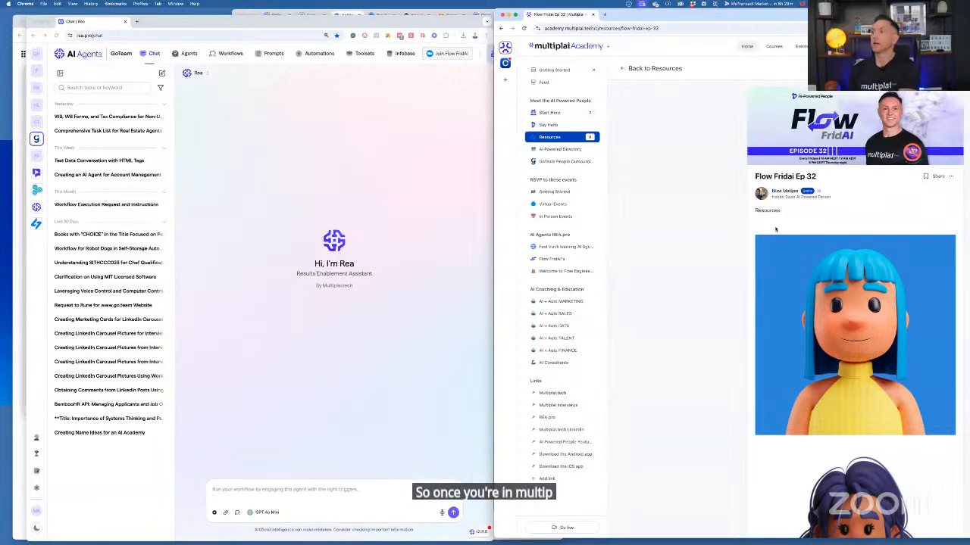
# Look through the avatar images and the attached notes document on the Flow Fridai Ep 32 resources page
pyautogui.scroll(-2, 765, 212)
pyautogui.scroll(-1, 775, 227)
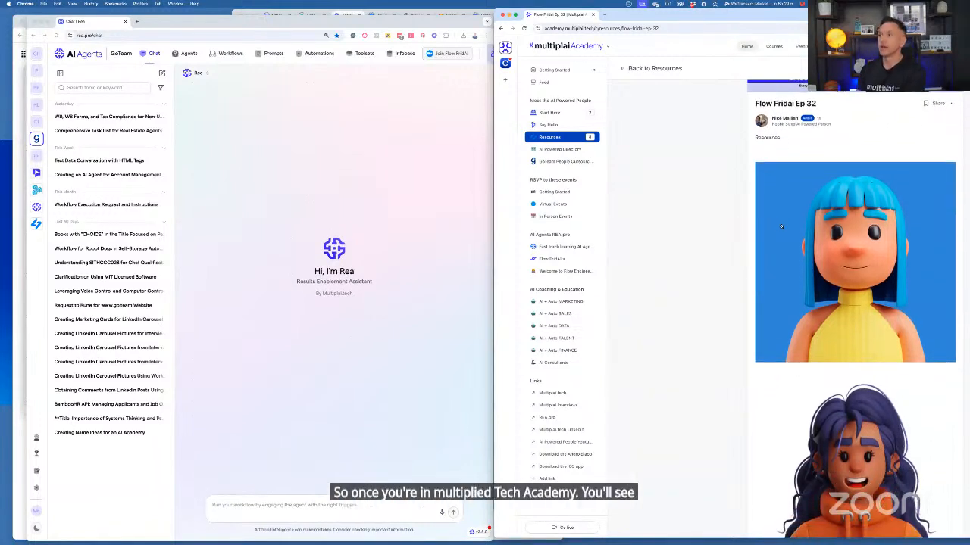
pyautogui.scroll(-1, 781, 228)
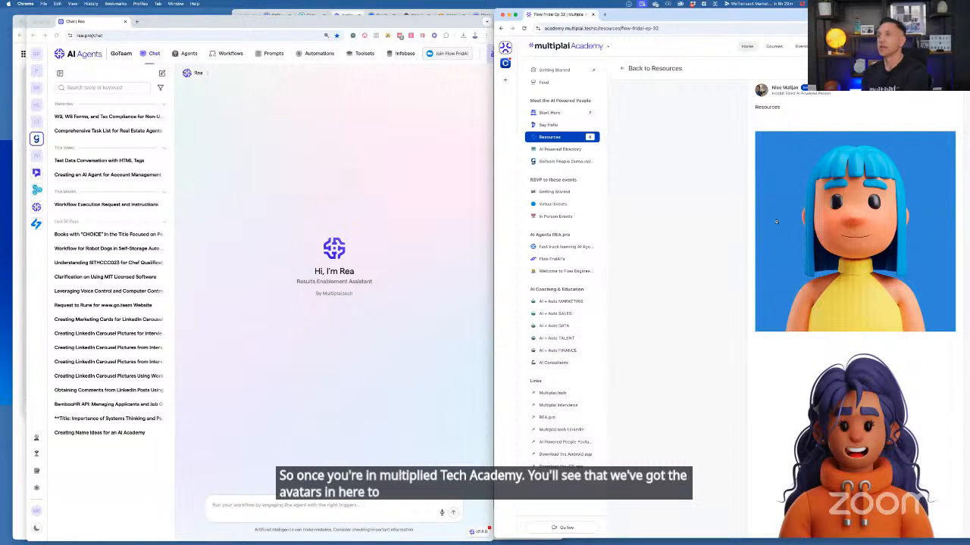
pyautogui.scroll(-3, 805, 233)
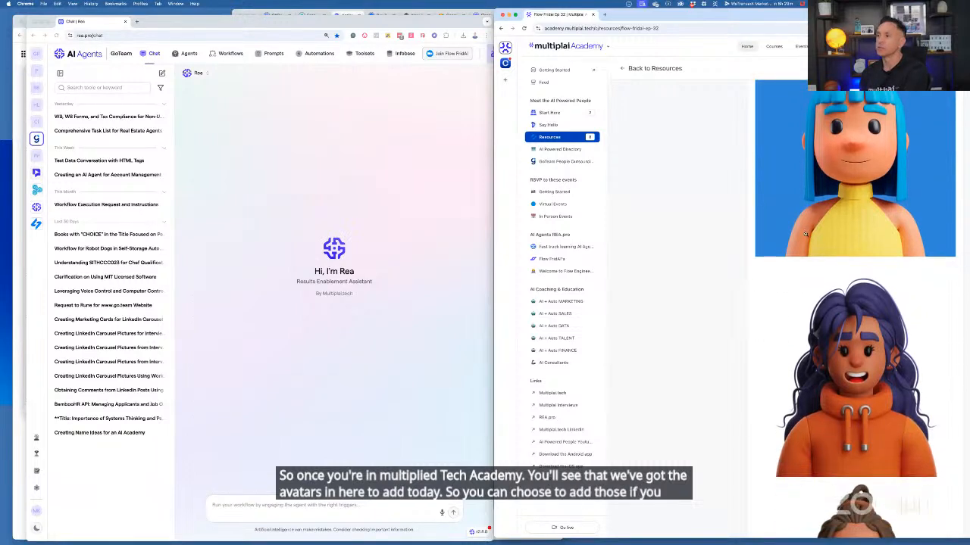
pyautogui.rightClick(819, 194)
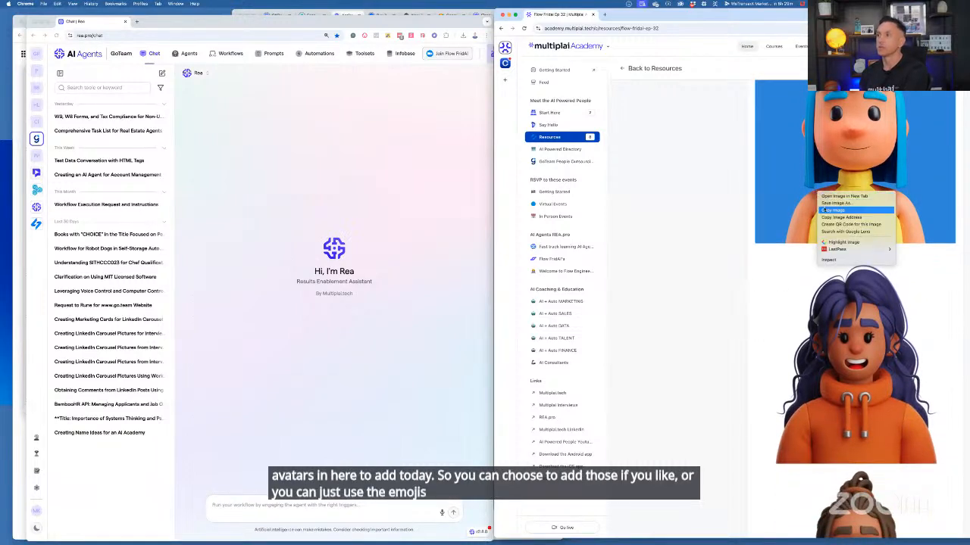
pyautogui.click(727, 278)
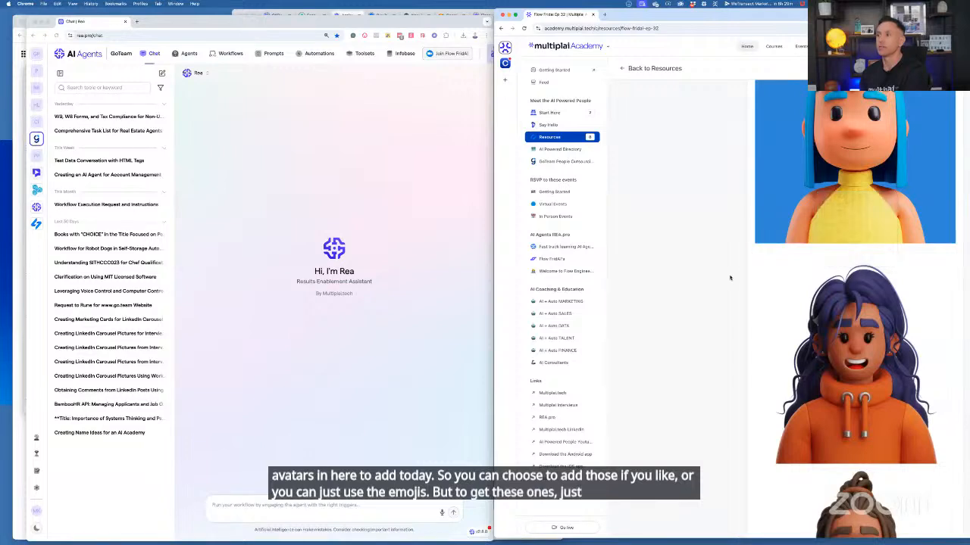
pyautogui.scroll(-3, 740, 288)
pyautogui.scroll(-15, 790, 299)
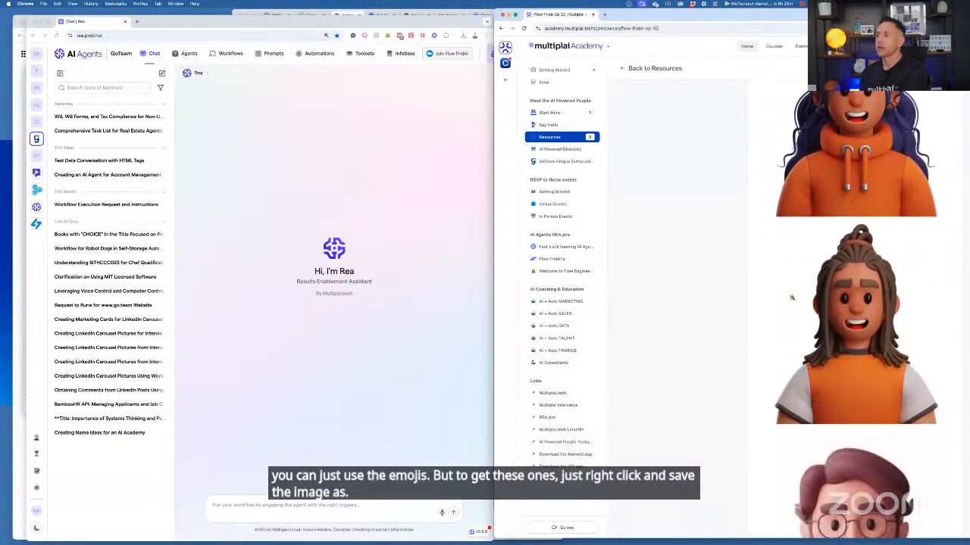
pyautogui.scroll(-4, 790, 302)
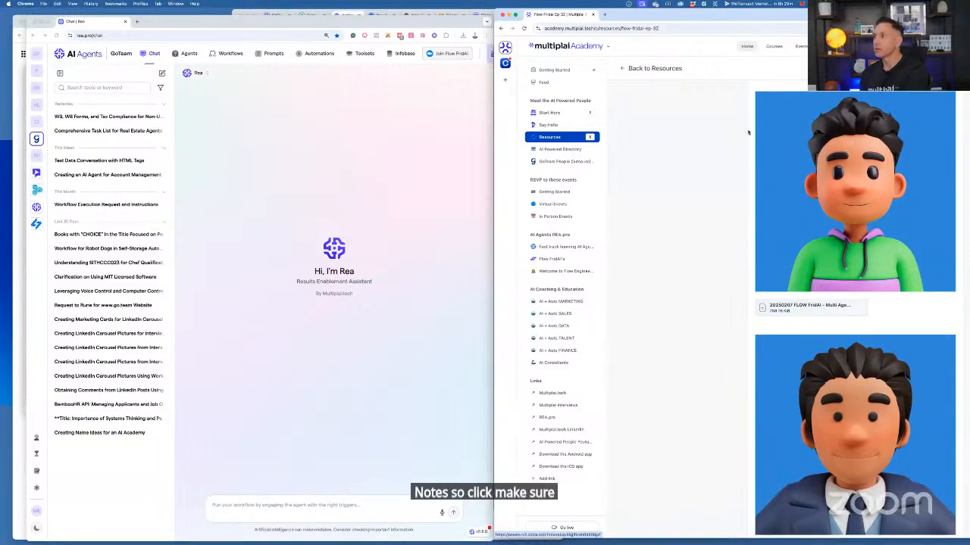
# Open the downloaded FLOW FridAI session notes in Word and place the document window beside the AI Agents chat
pyautogui.moveTo(726, 18); pyautogui.dragTo(579, 18)
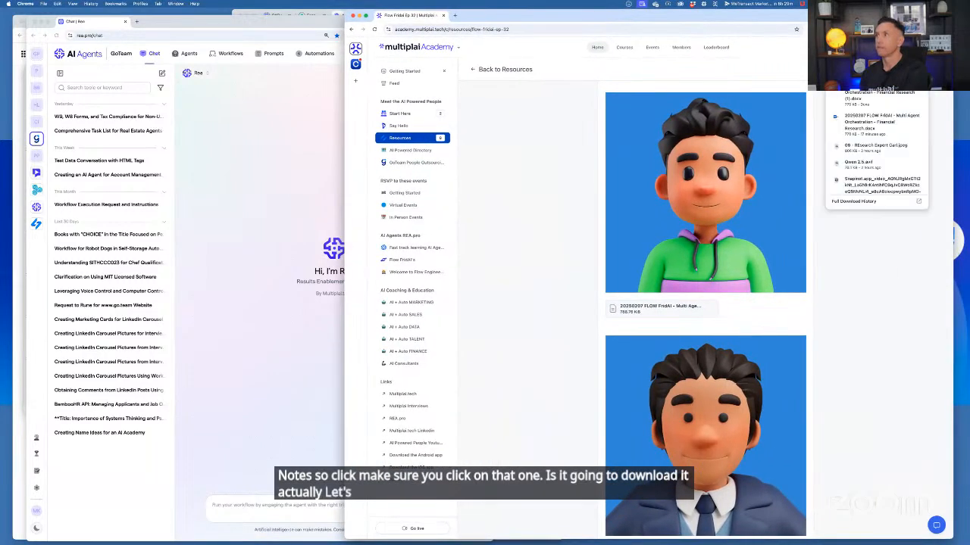
pyautogui.click(864, 88)
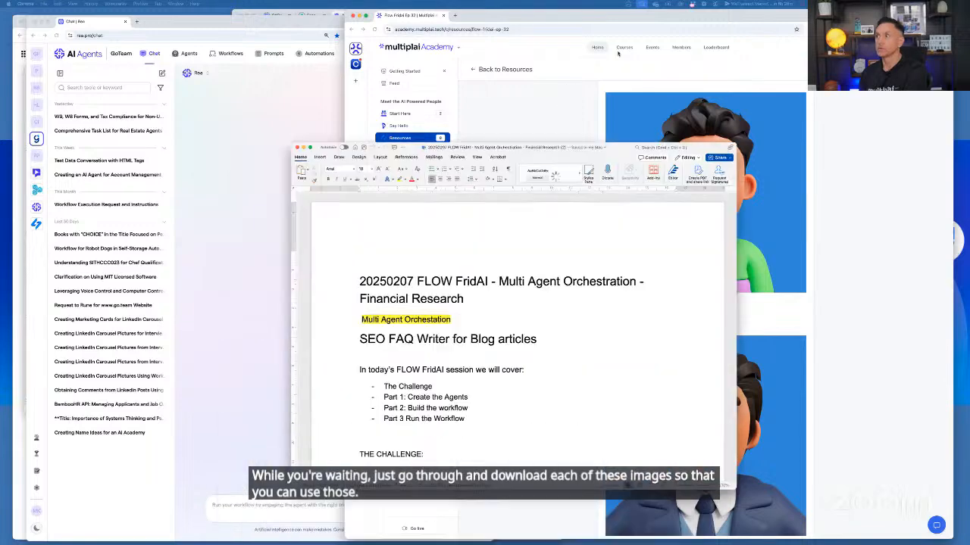
pyautogui.moveTo(553, 147); pyautogui.dragTo(754, 14)
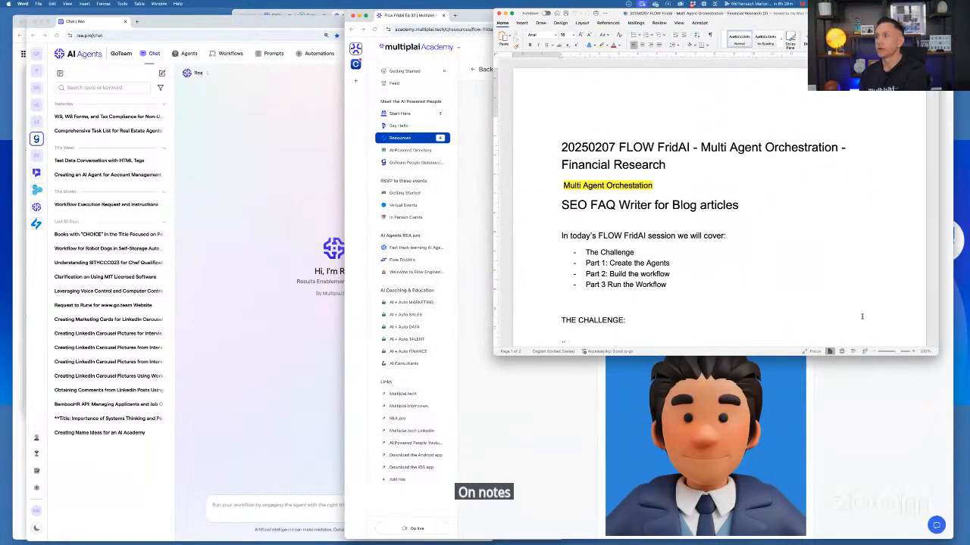
# Delete the heading "SEO FAQ Writer for Blog articles" from the notes and enlarge the document window to nearly full screen height
pyautogui.doubleClick(684, 208)
pyautogui.click(684, 208)
pyautogui.tripleClick(684, 208)
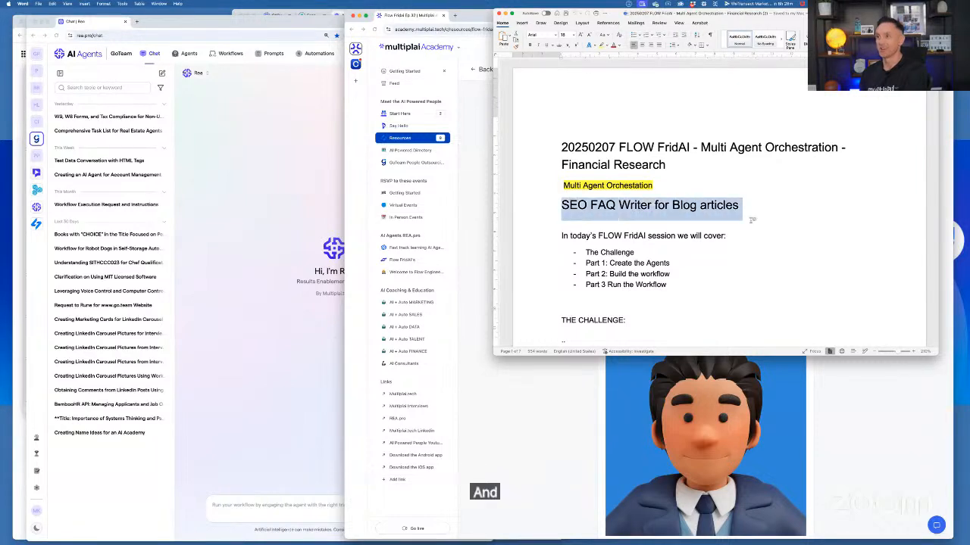
pyautogui.press('BackSpace')
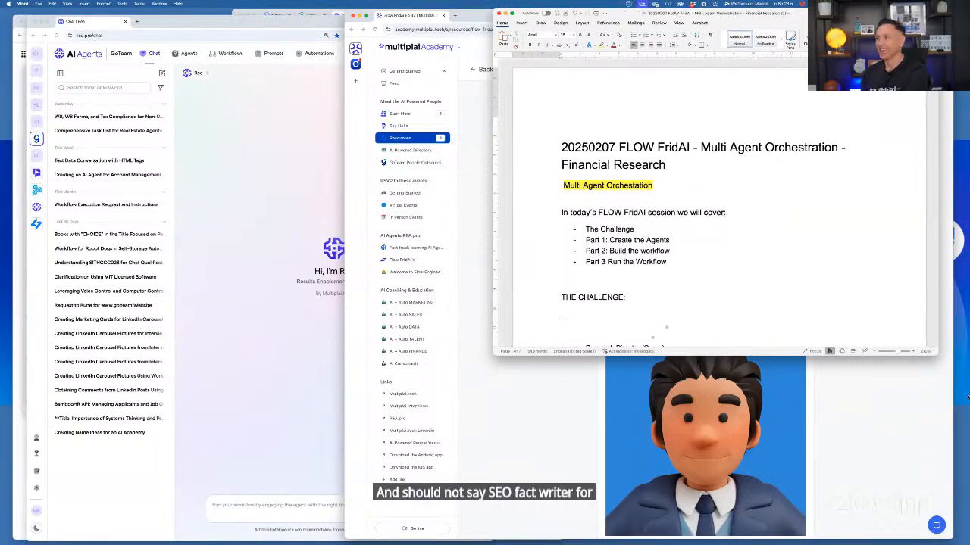
pyautogui.moveTo(937, 353); pyautogui.dragTo(959, 537)
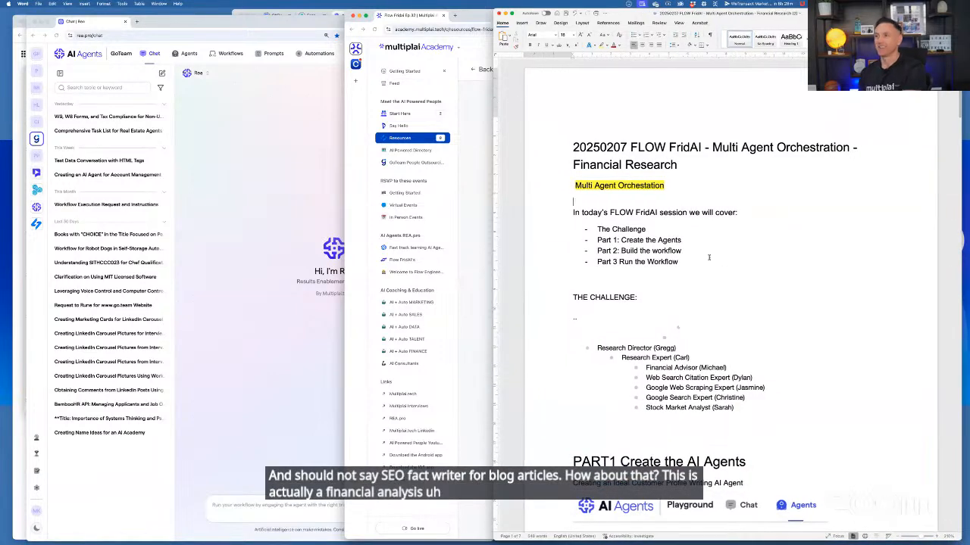
# Enter the heading "Financial research for Stocks and Companies" above the session outline and correct the spelling of its first word
pyautogui.write('Financail')
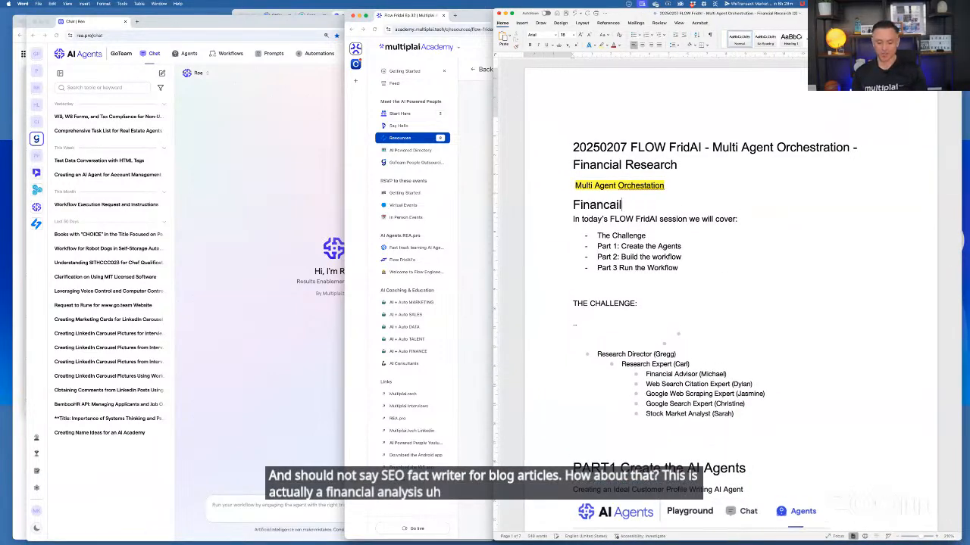
pyautogui.write(' Analys')
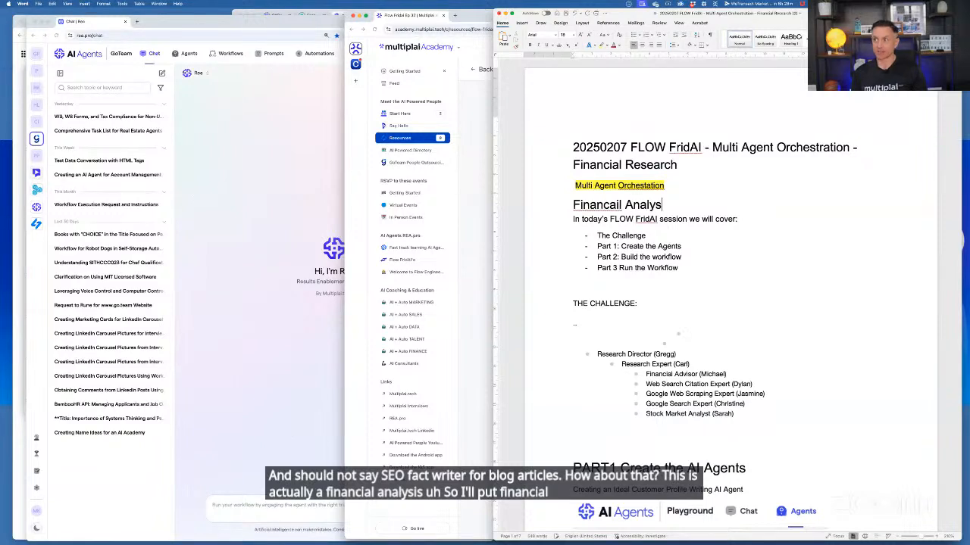
pyautogui.press('BackSpace')
pyautogui.press('BackSpace')
pyautogui.press('BackSpace')
pyautogui.press('BackSpace')
pyautogui.press('BackSpace')
pyautogui.press('BackSpace')
pyautogui.write('reas')
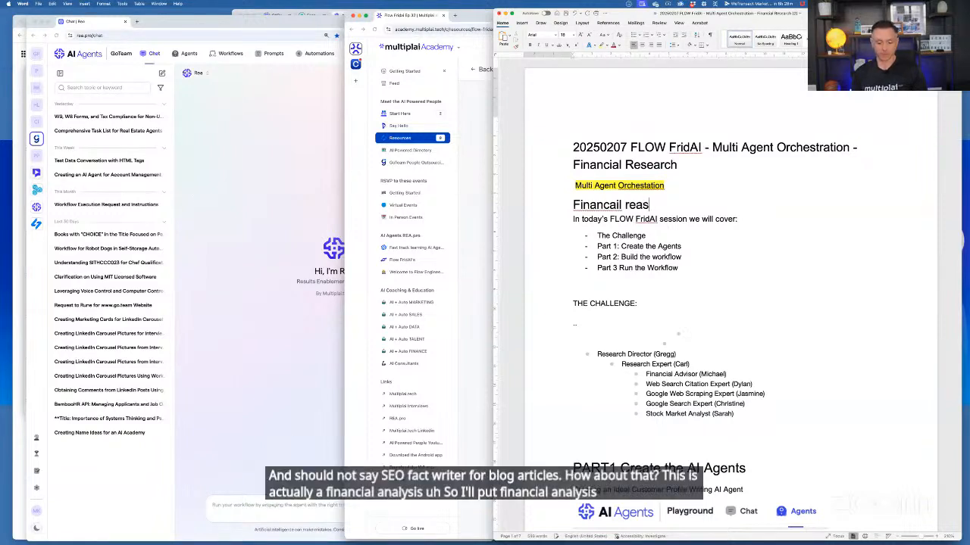
pyautogui.press('BackSpace')
pyautogui.press('BackSpace')
pyautogui.write('esearch for ')
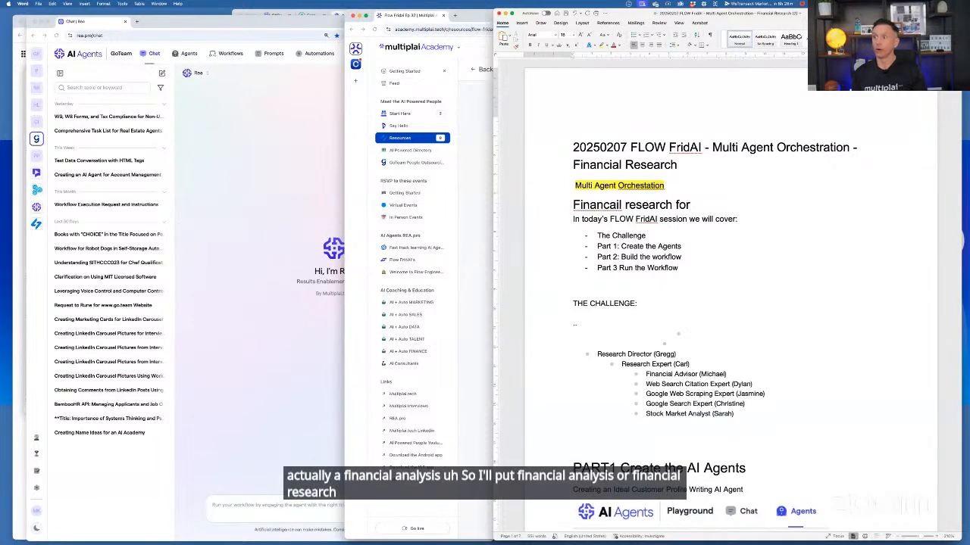
pyautogui.write('Stocks')
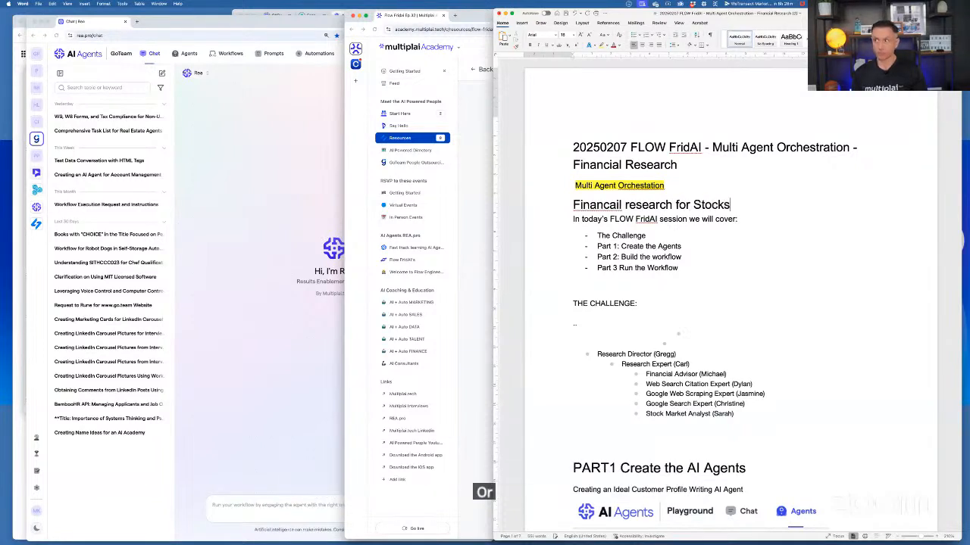
pyautogui.write(' and Companies')
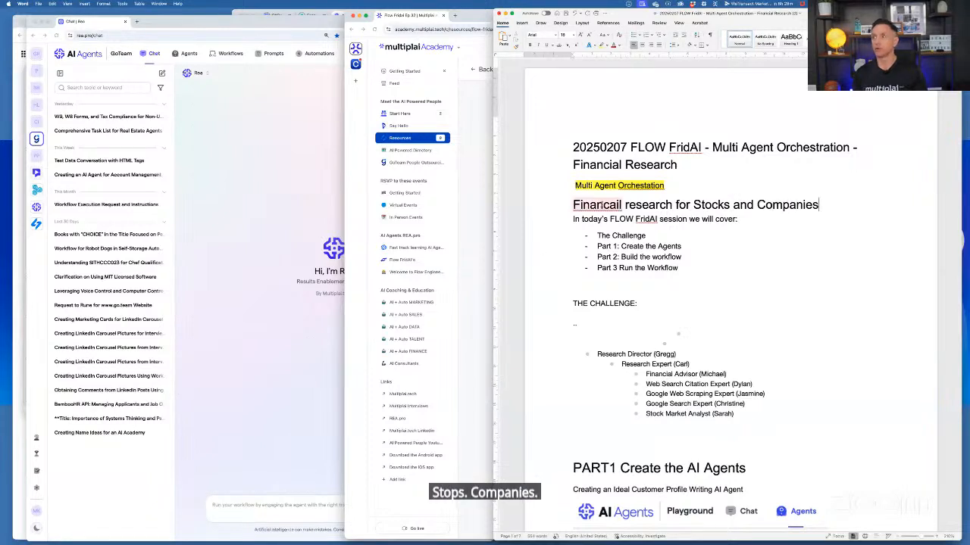
pyautogui.rightClick(597, 207)
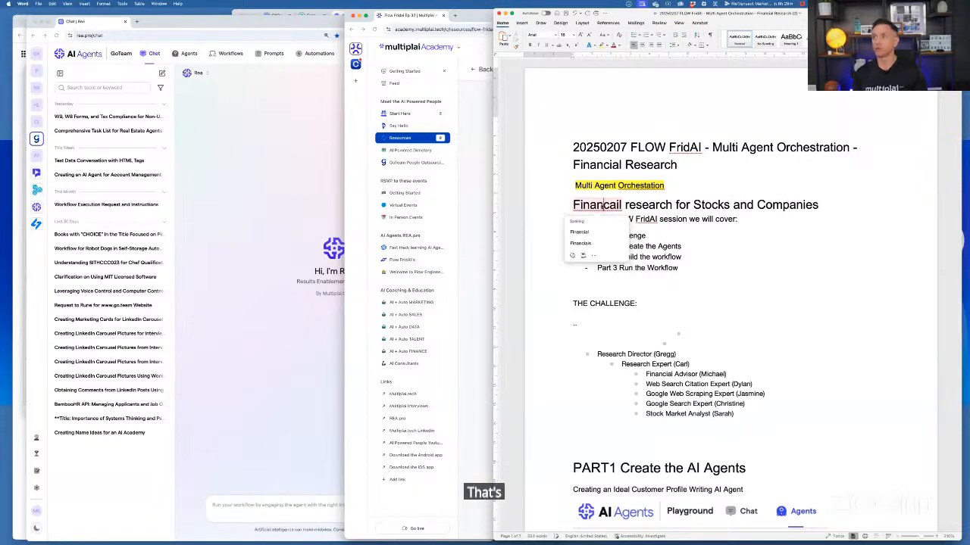
pyautogui.click(618, 231)
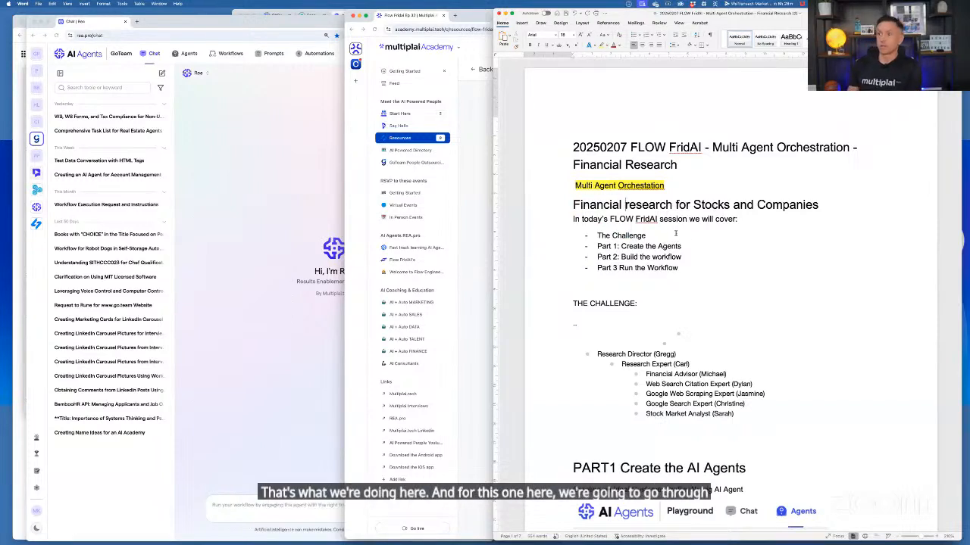
# Bring the AI Agents chat to the front and review the notes' agent hierarchy and Part 1 agent-building instructions
pyautogui.scroll(-1, 675, 233)
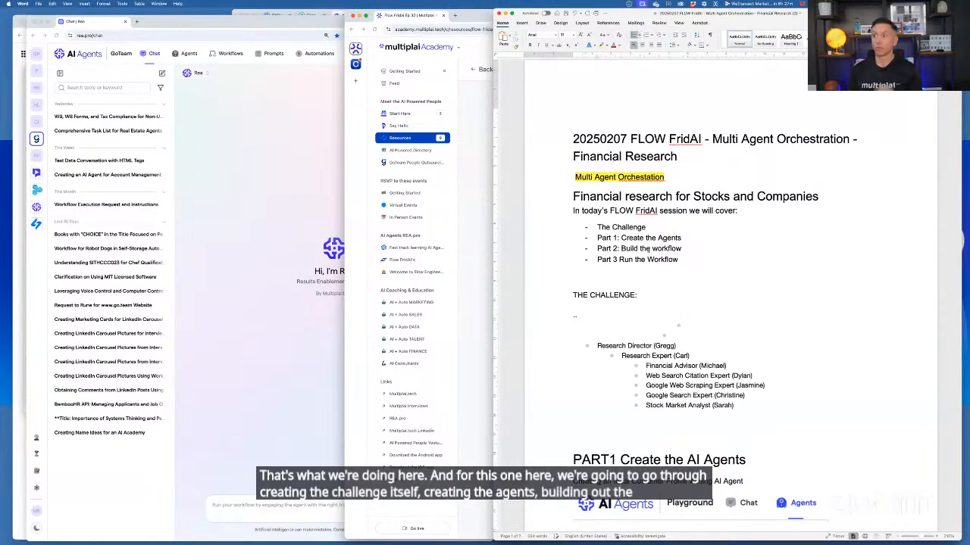
pyautogui.scroll(-5, 649, 246)
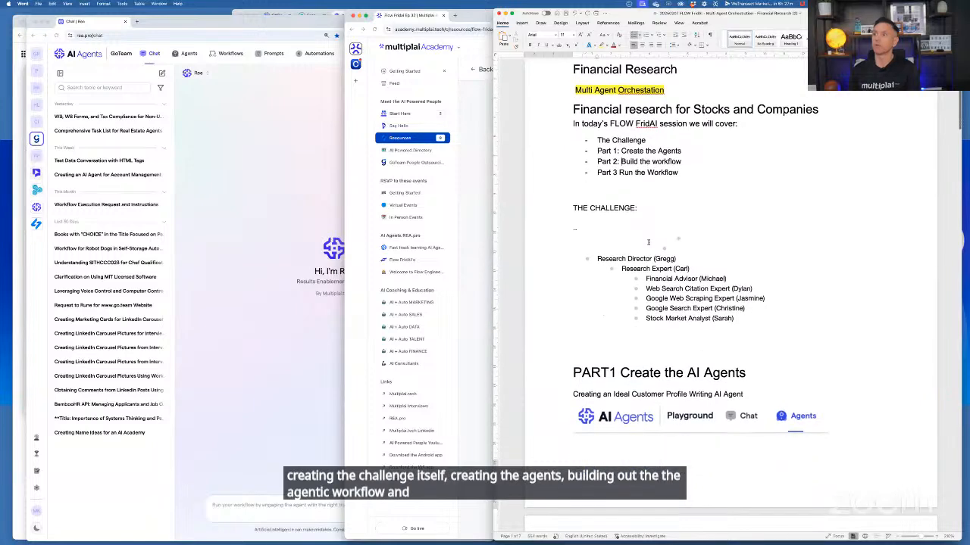
pyautogui.scroll(-5, 649, 243)
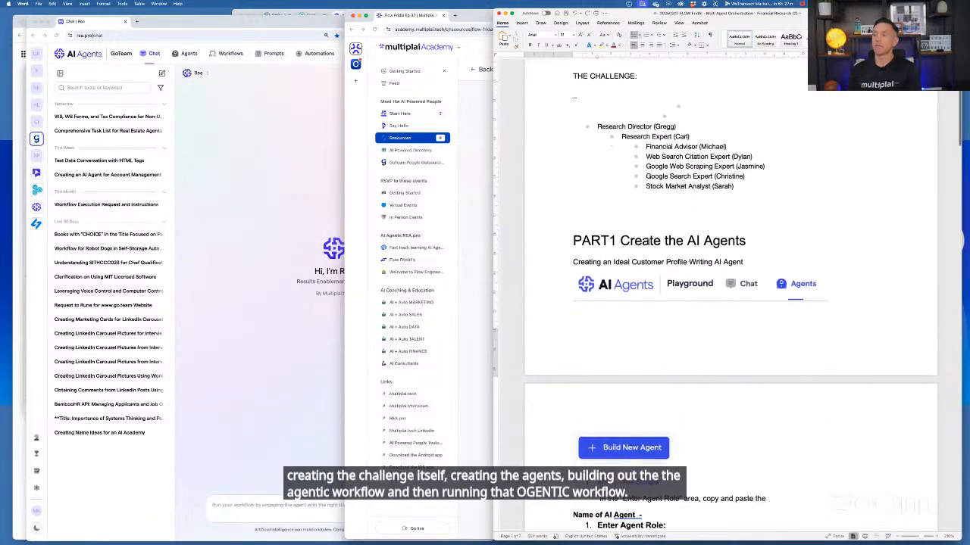
pyautogui.scroll(-1, 649, 243)
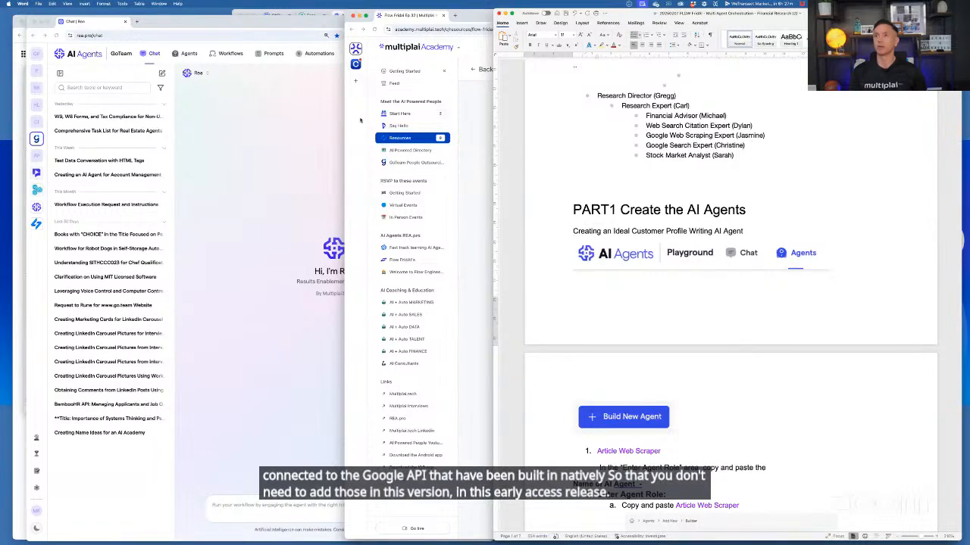
pyautogui.click(301, 120)
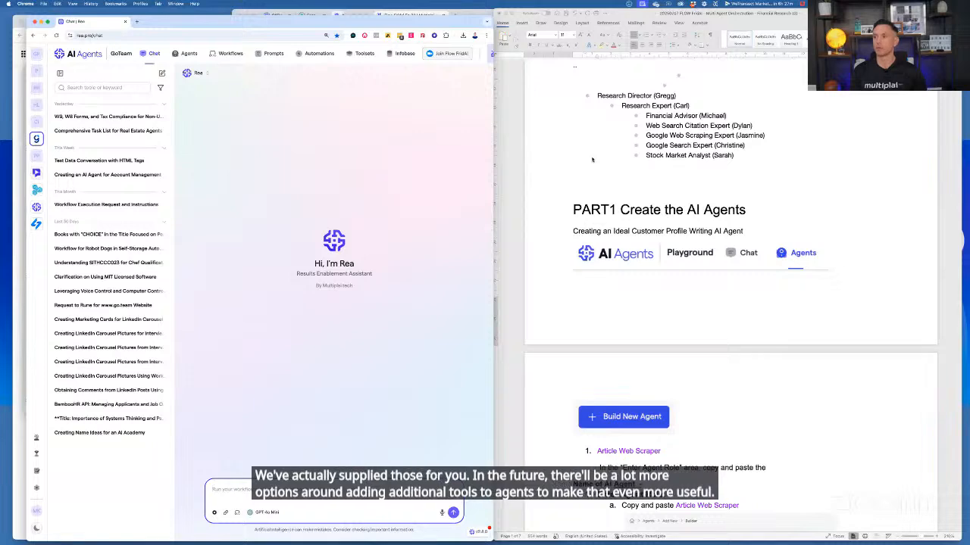
pyautogui.scroll(-5, 614, 163)
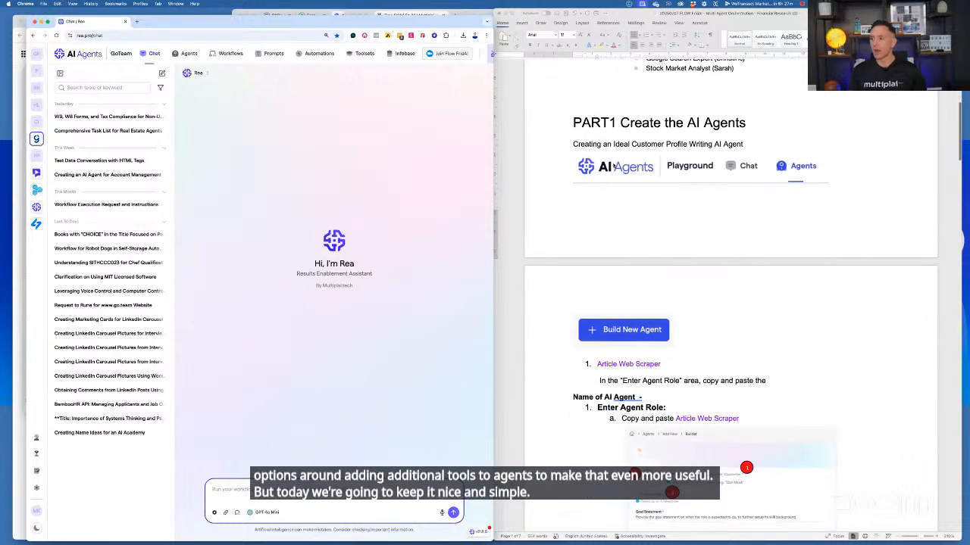
pyautogui.scroll(4, 615, 164)
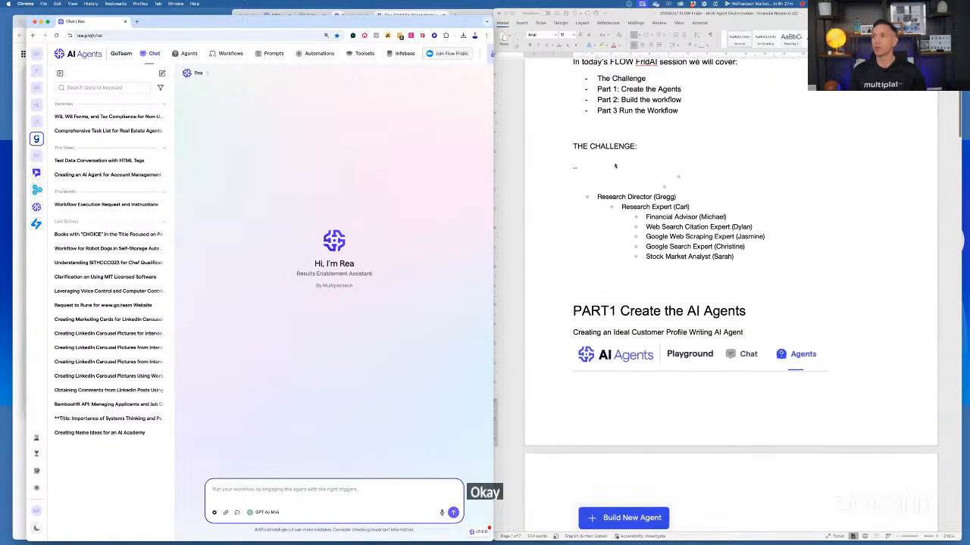
pyautogui.scroll(-8, 615, 164)
pyautogui.scroll(-20, 614, 166)
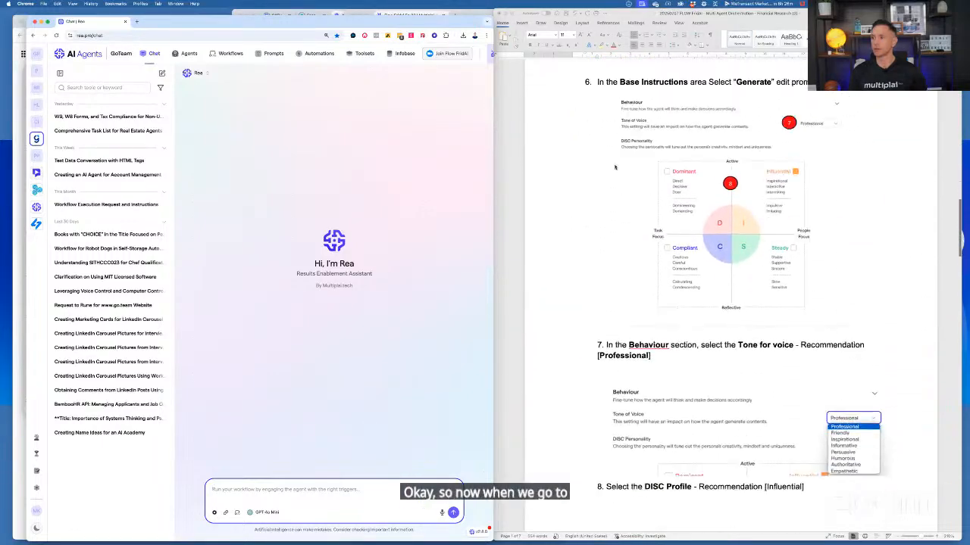
# Check the Word notes' remaining agent-building steps and Part 3 workflow instructions for leftover content from the SEO FAQ session
pyautogui.scroll(-20, 614, 166)
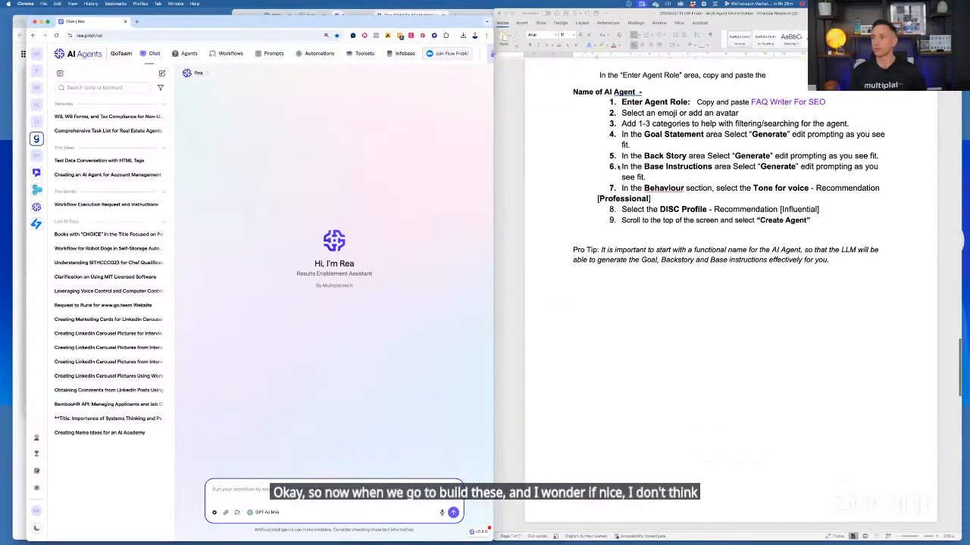
pyautogui.scroll(-5, 617, 168)
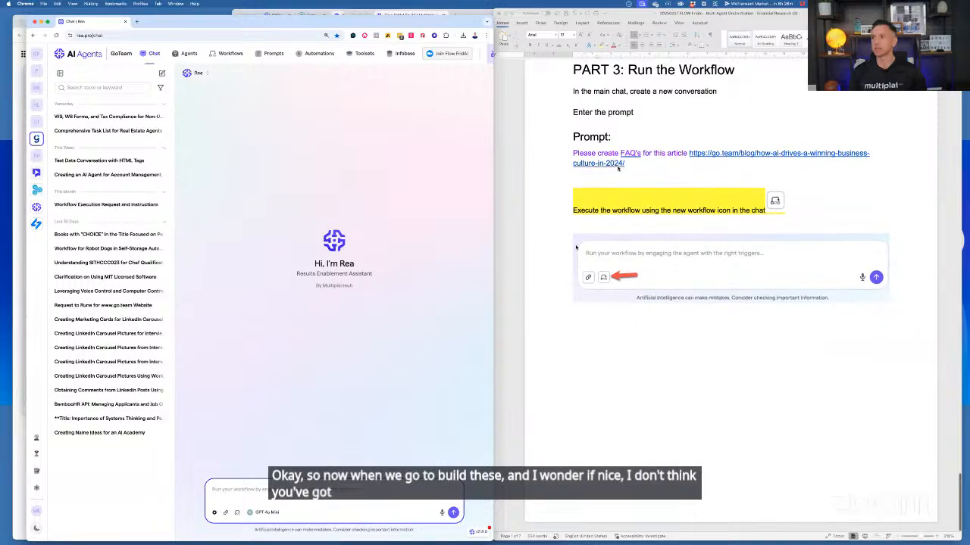
pyautogui.scroll(20, 618, 168)
pyautogui.scroll(1, 538, 65)
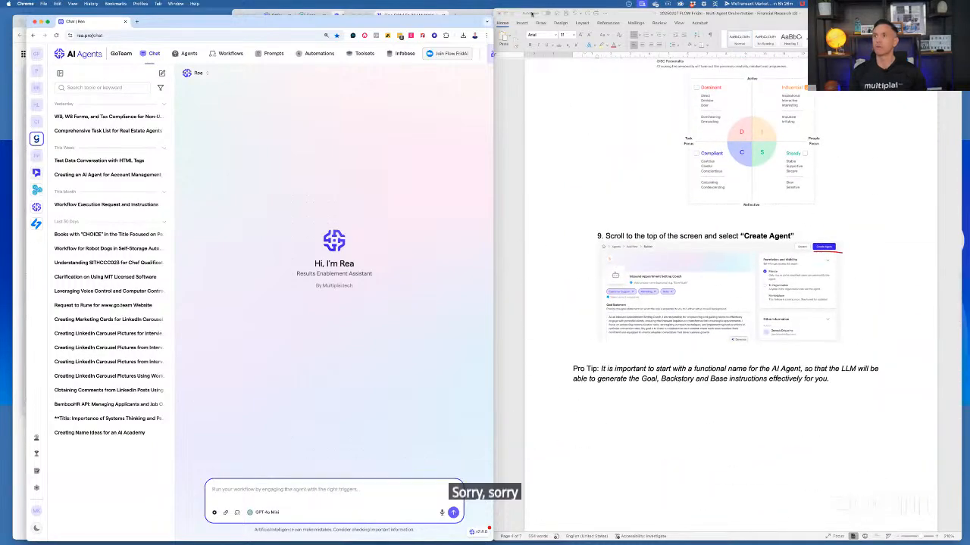
# Put the Word notes away and bring up the Google Docs version of the Multi Agent Orchestration session notes in its own window
pyautogui.moveTo(627, 19); pyautogui.dragTo(541, 543)
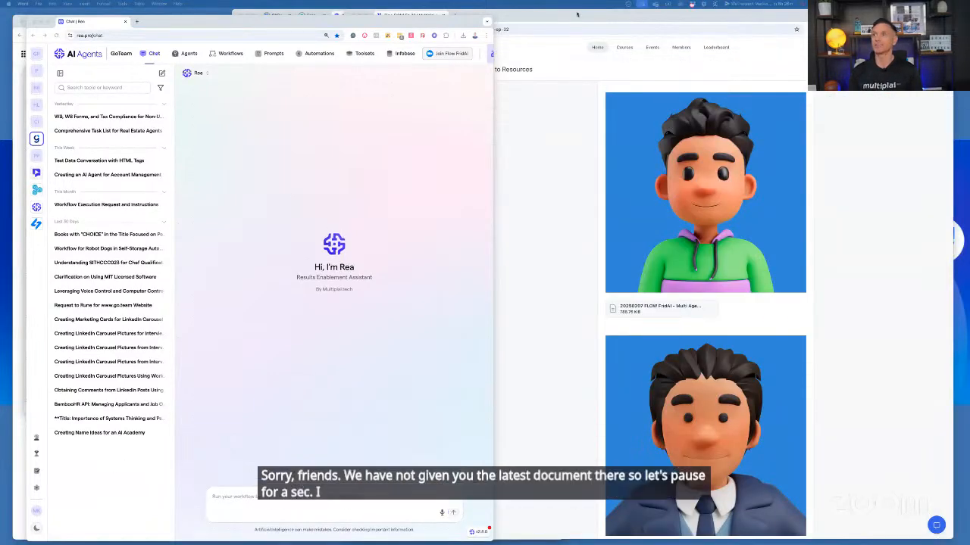
pyautogui.click(516, 17)
pyautogui.click(455, 15)
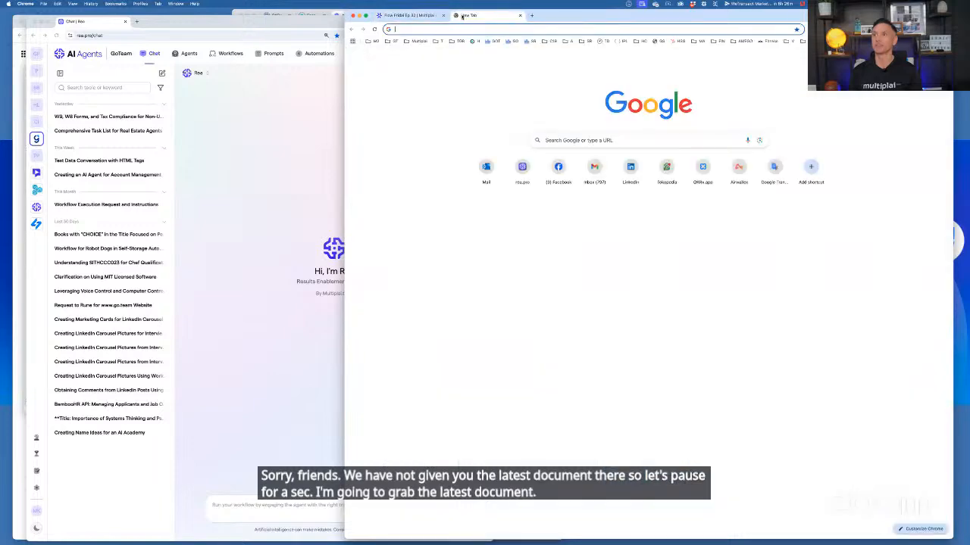
pyautogui.moveTo(447, 160); pyautogui.dragTo(235, 543)
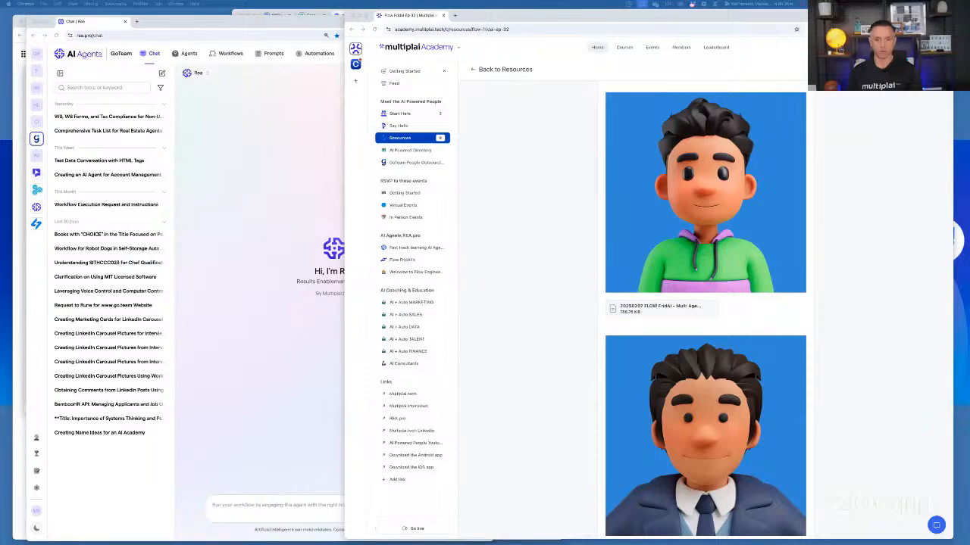
pyautogui.moveTo(174, 544); pyautogui.dragTo(619, 6)
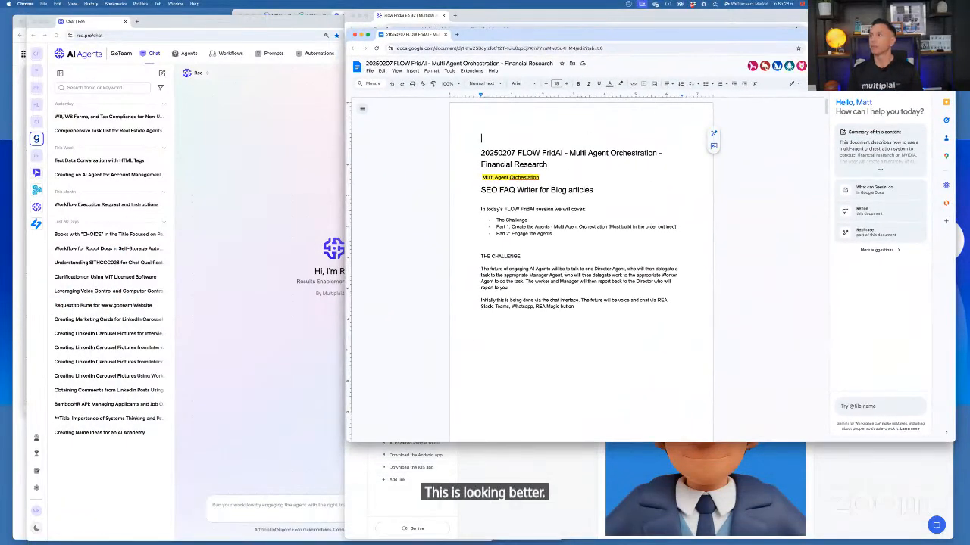
# Copy the Google Docs notes' sharing link and close the sharing settings
pyautogui.click(901, 66)
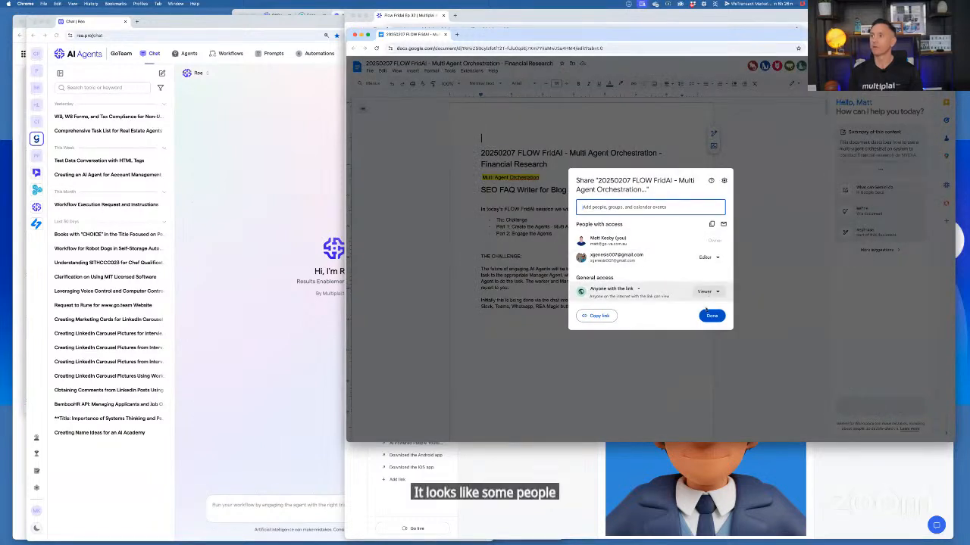
pyautogui.click(597, 316)
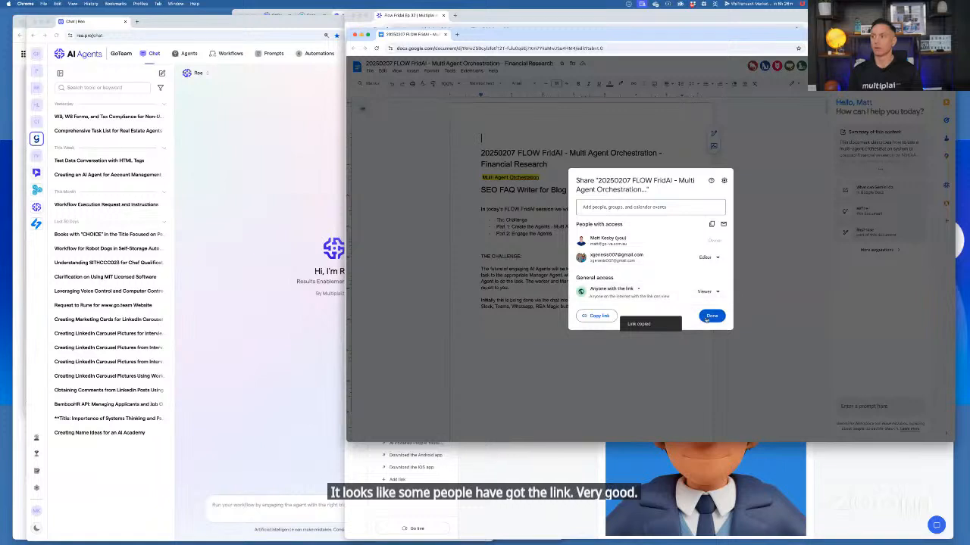
pyautogui.click(710, 316)
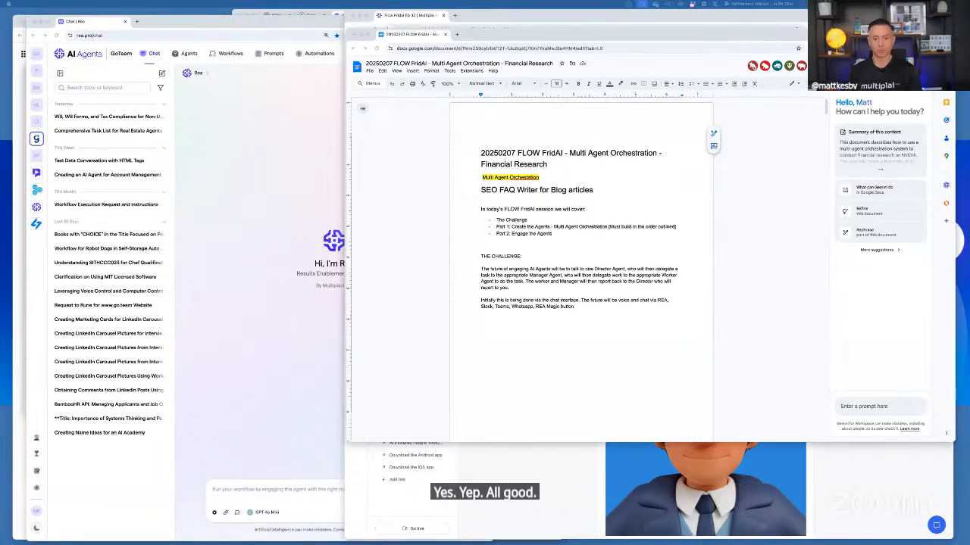
# Delete the heading "SEO FAQ Writer for Blog articles" from the Google Docs notes
pyautogui.click(772, 415)
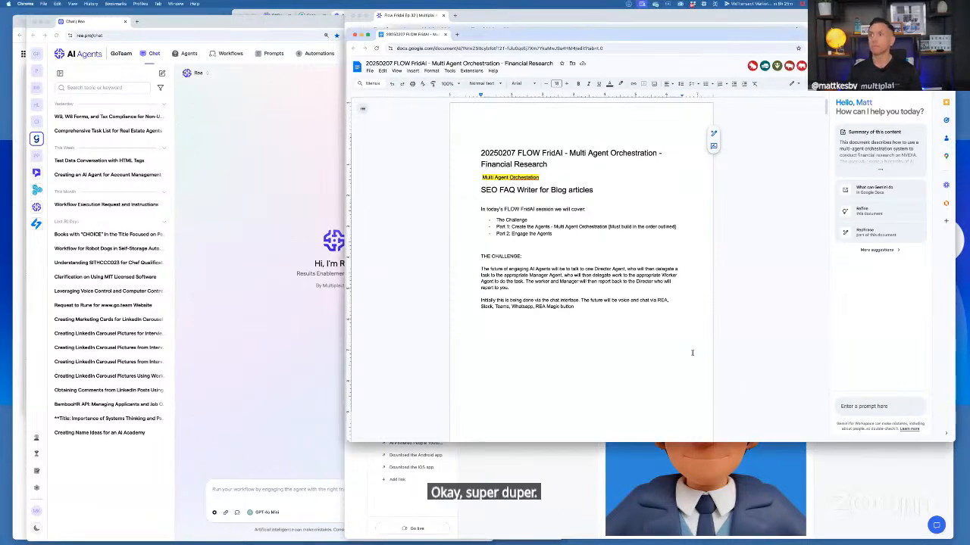
pyautogui.click(553, 168)
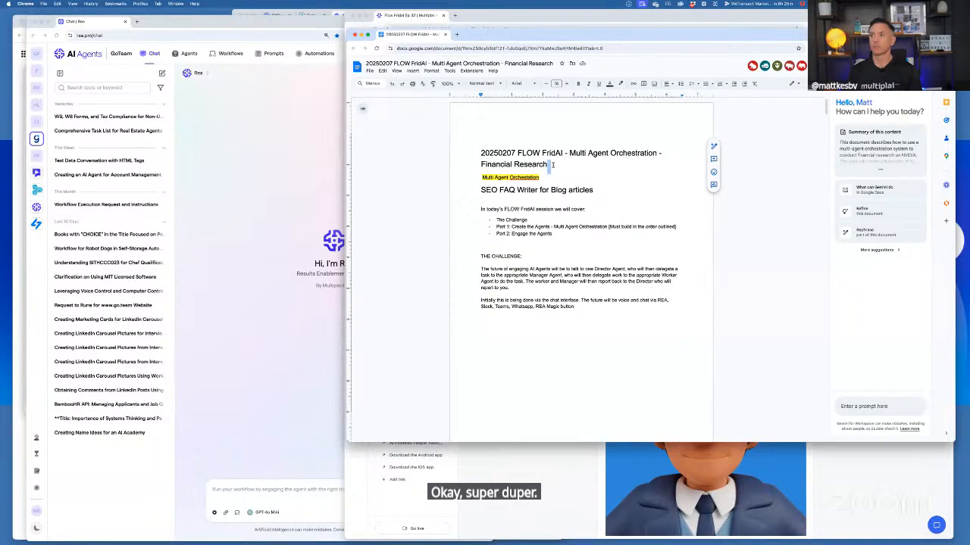
pyautogui.tripleClick(556, 187)
pyautogui.press('BackSpace')
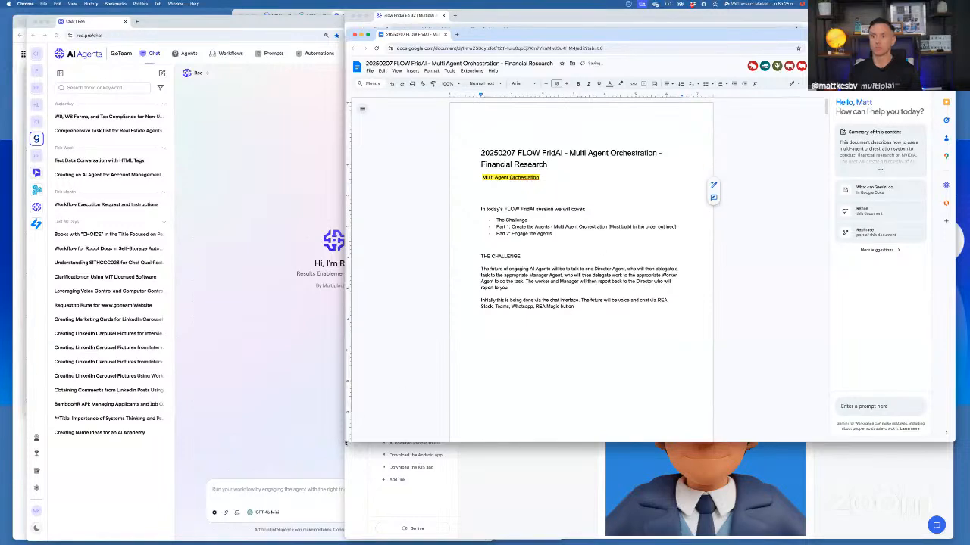
# Make the notes window narrower and taller without the Gemini side panel, and zoom the document to 150%
pyautogui.moveTo(347, 442); pyautogui.dragTo(477, 511)
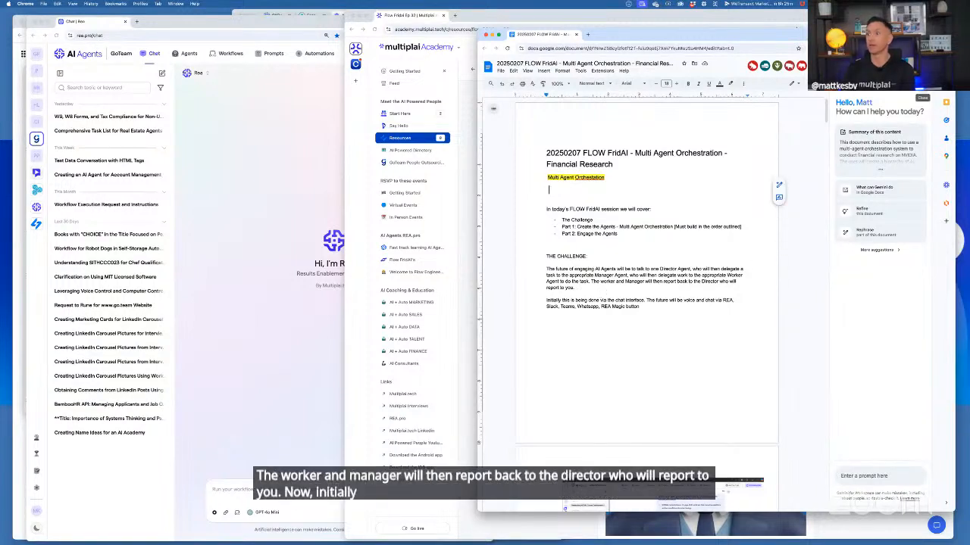
pyautogui.click(922, 89)
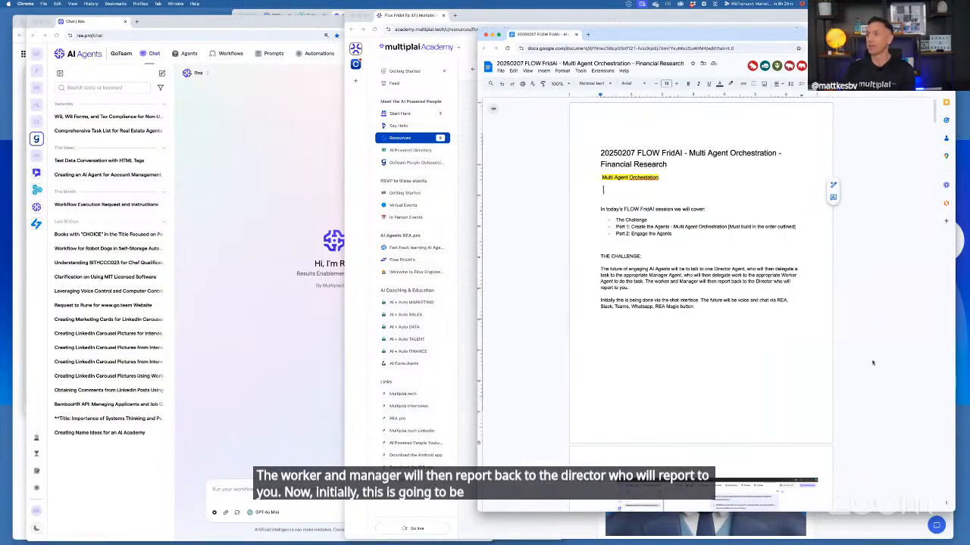
pyautogui.click(787, 338)
pyautogui.press('super+plus')
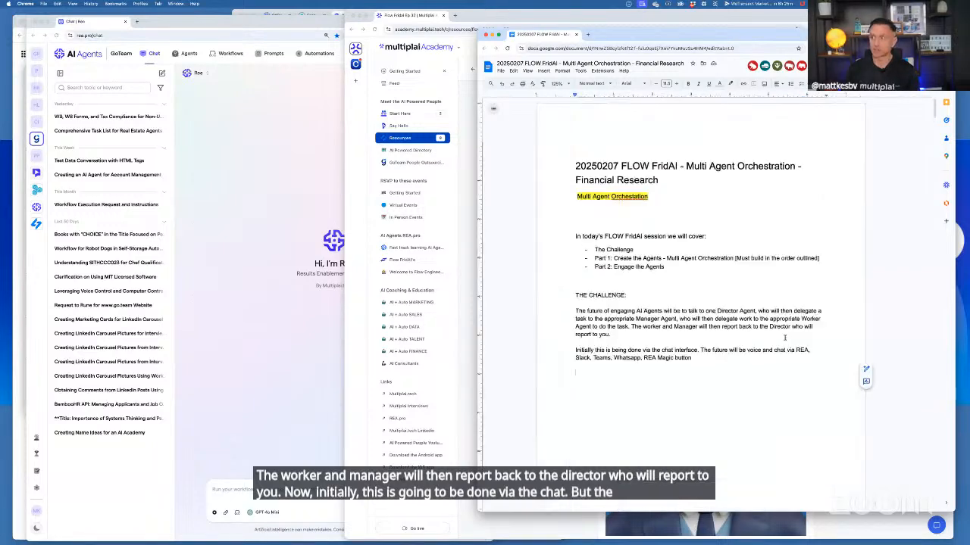
pyautogui.press('super+plus')
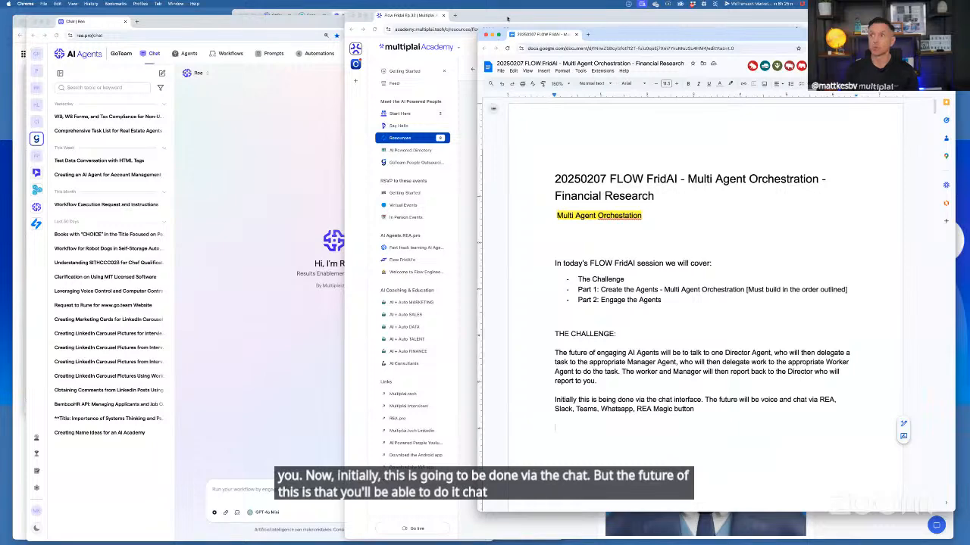
# Minimize the academy page and fit the Google Docs window beside the full AI Agents chat
pyautogui.moveTo(507, 19); pyautogui.dragTo(182, 544)
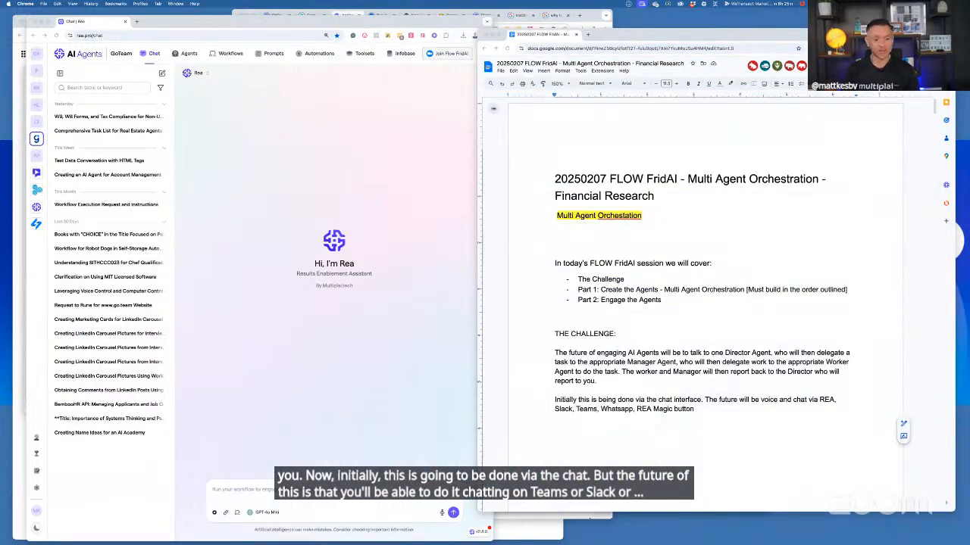
pyautogui.click(838, 309)
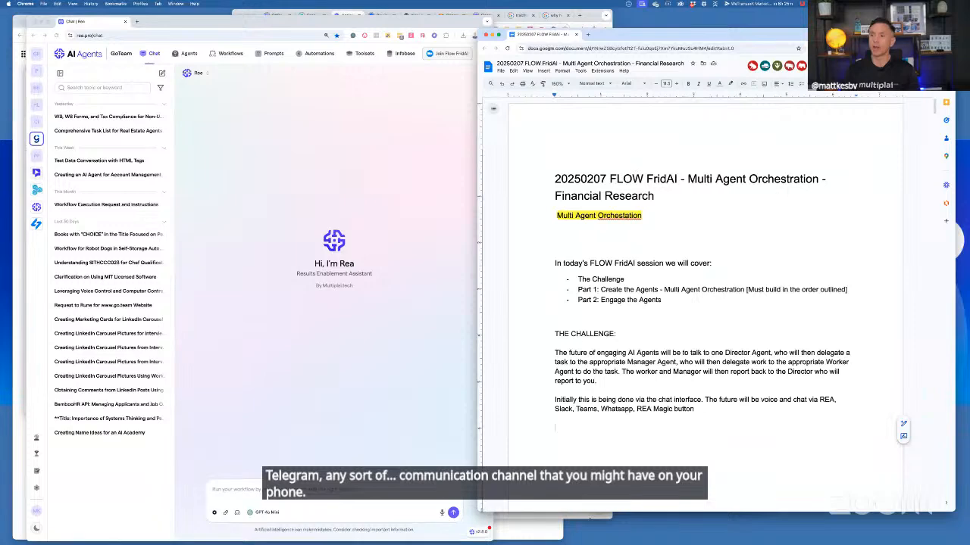
pyautogui.moveTo(477, 510); pyautogui.dragTo(519, 536)
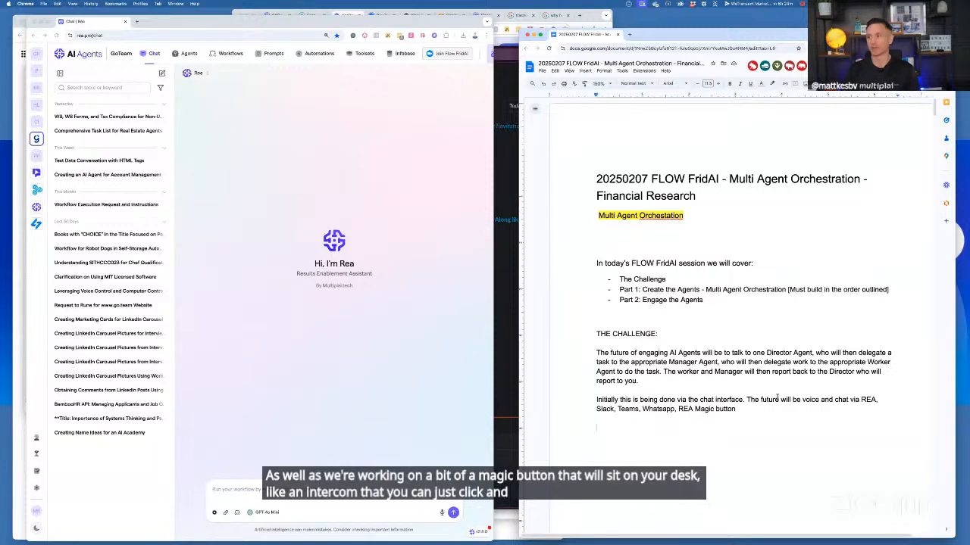
pyautogui.scroll(-4, 780, 363)
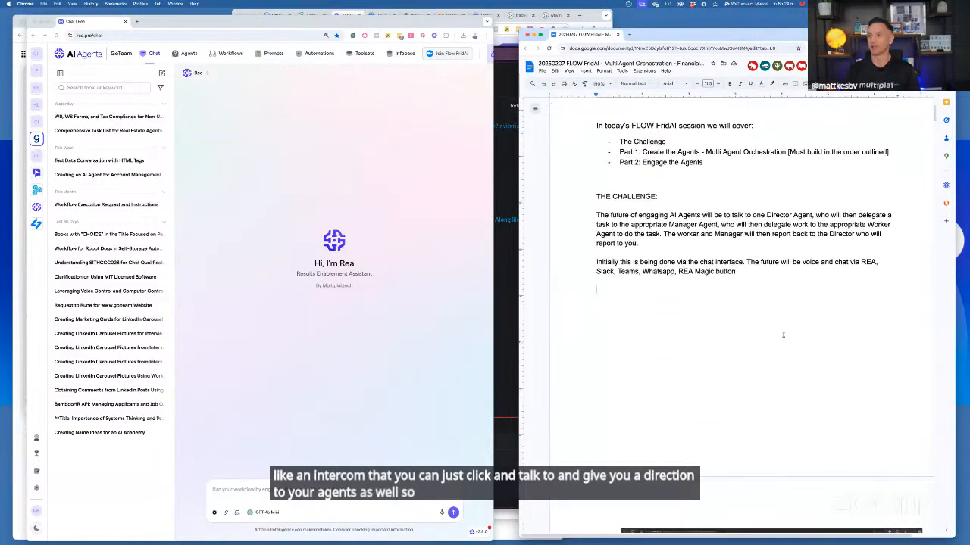
pyautogui.scroll(-15, 783, 335)
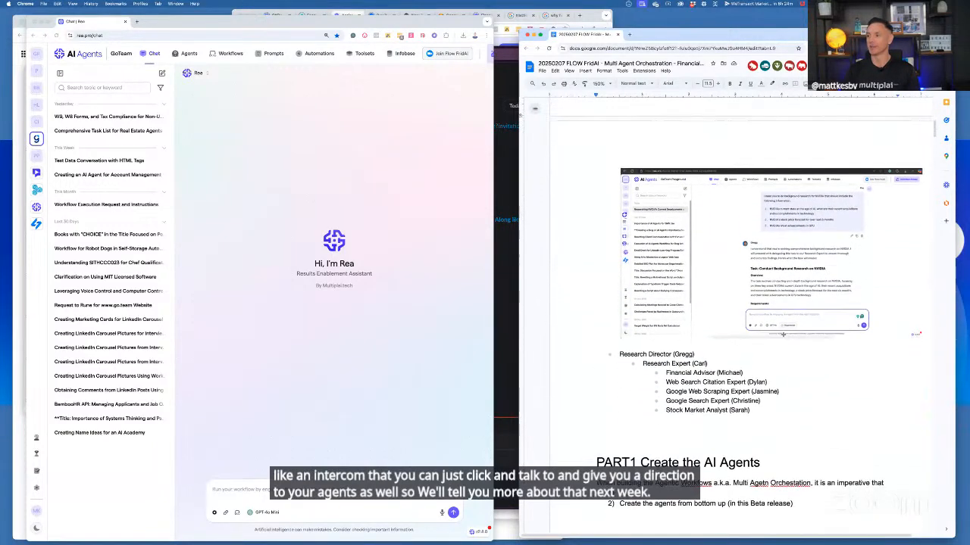
pyautogui.scroll(-1, 783, 334)
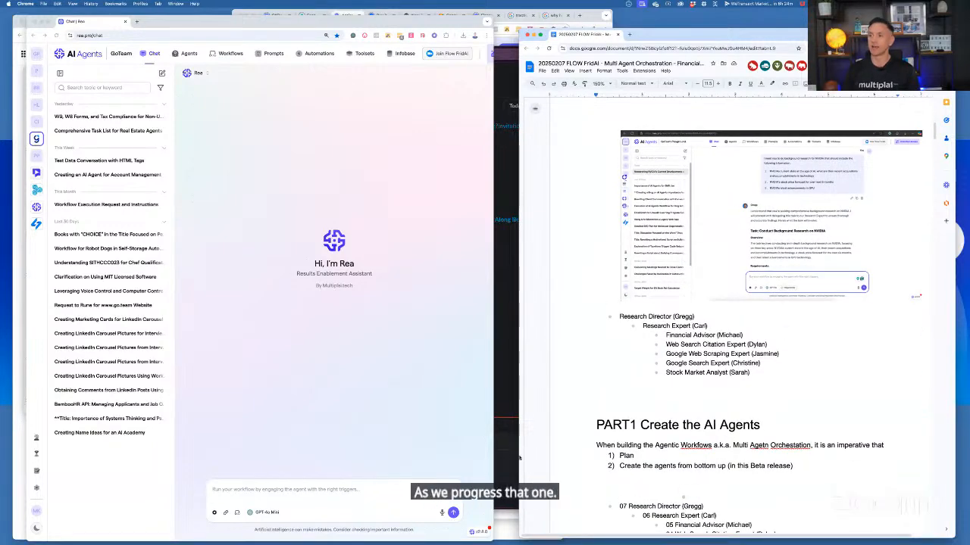
pyautogui.moveTo(519, 457); pyautogui.dragTo(501, 456)
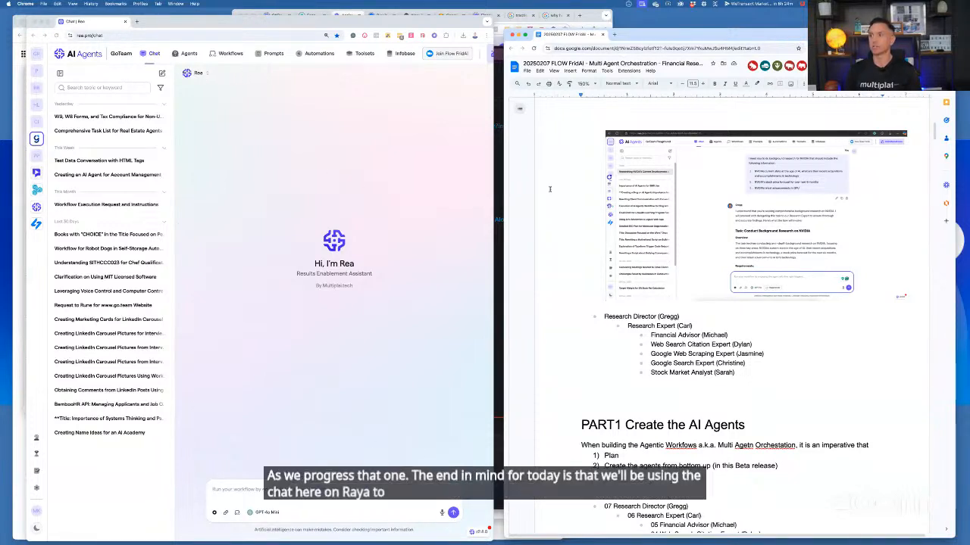
# Correct the misspelled word "Agetn" to "Agentic" in the introduction of Part 1
pyautogui.scroll(-1, 651, 322)
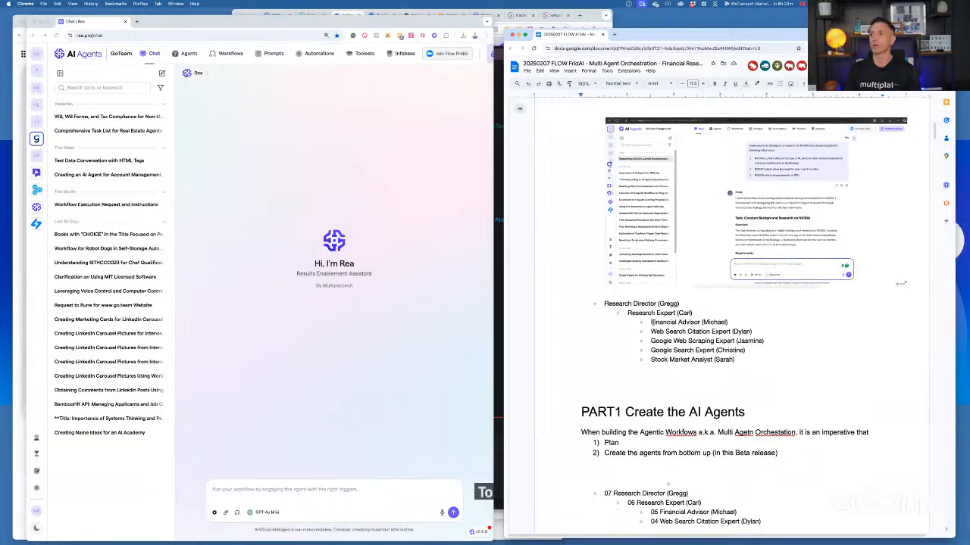
pyautogui.scroll(-5, 651, 322)
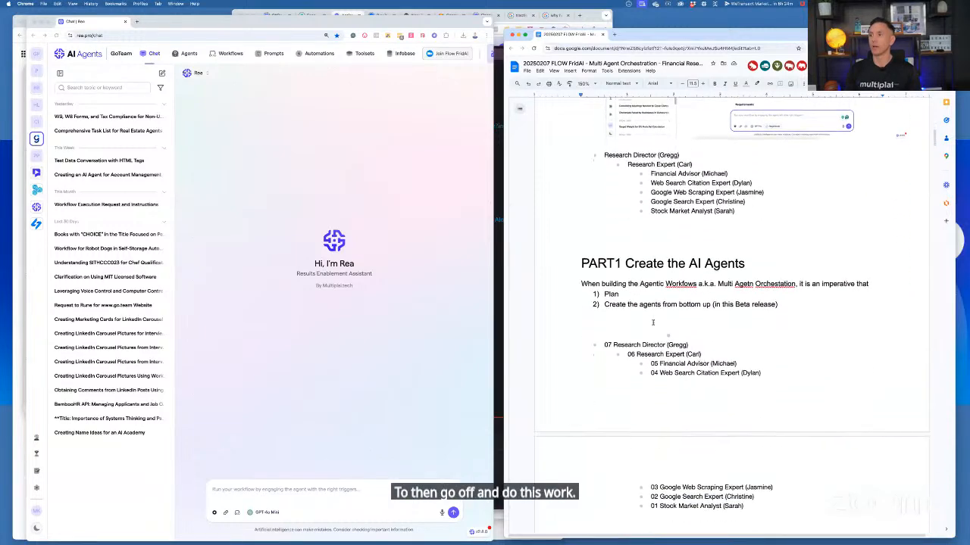
pyautogui.scroll(-1, 652, 321)
pyautogui.scroll(5, 734, 275)
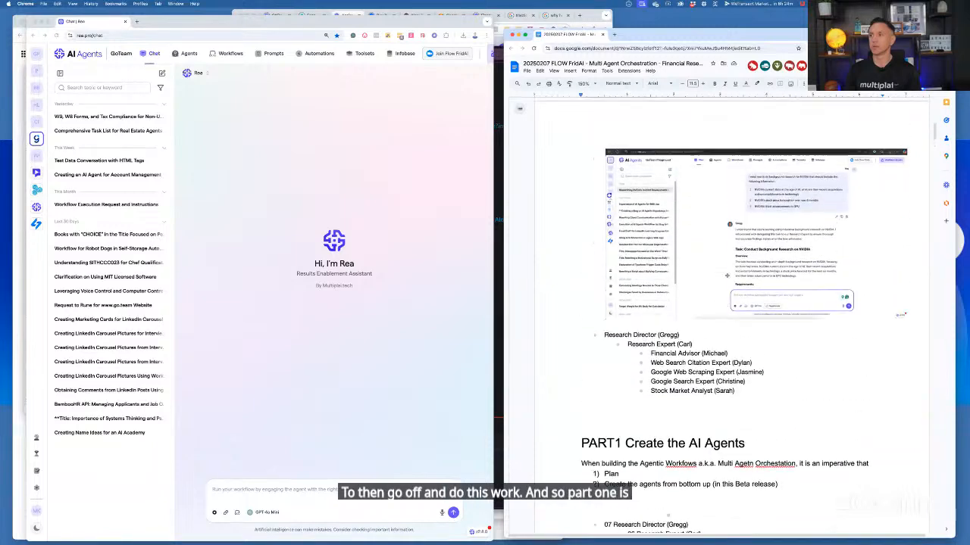
pyautogui.scroll(-5, 728, 277)
pyautogui.scroll(-1, 727, 279)
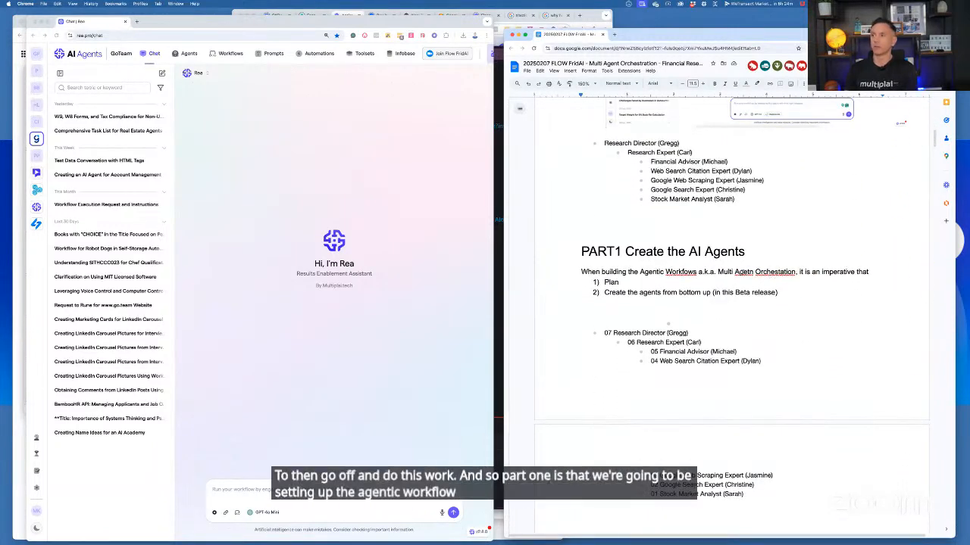
pyautogui.click(739, 272)
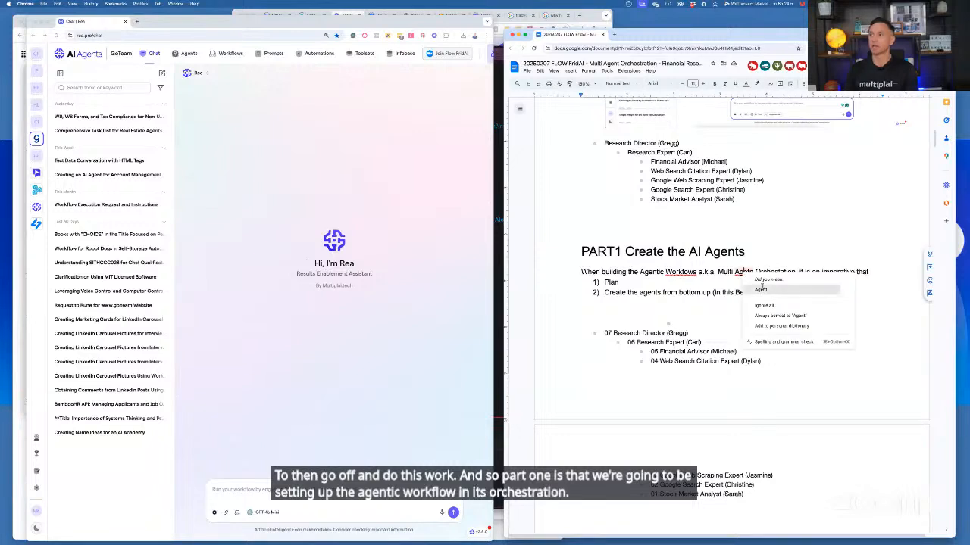
pyautogui.click(765, 289)
pyautogui.write('ic')
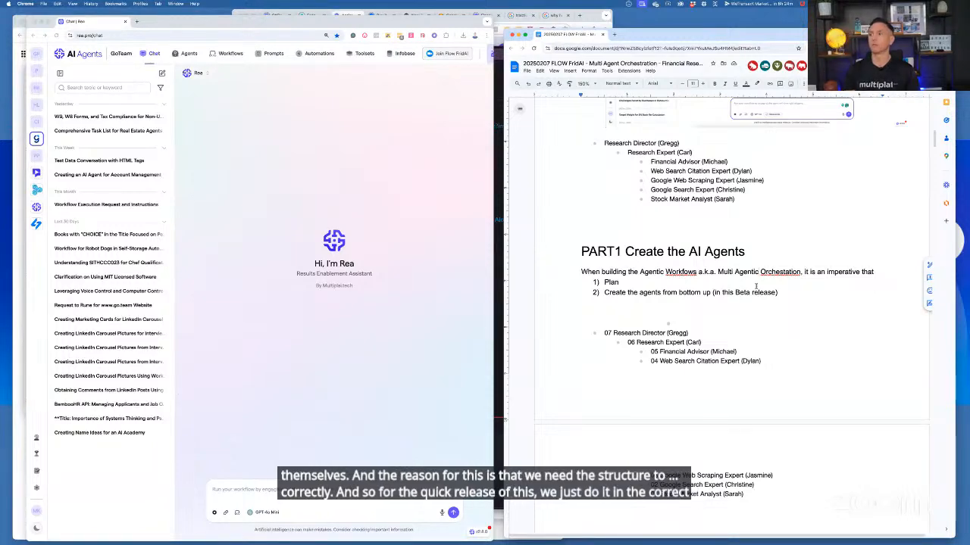
# Examine the numbered build order of the agents and the NVIDIA research workflow screenshot in Part 1
pyautogui.scroll(-4, 756, 286)
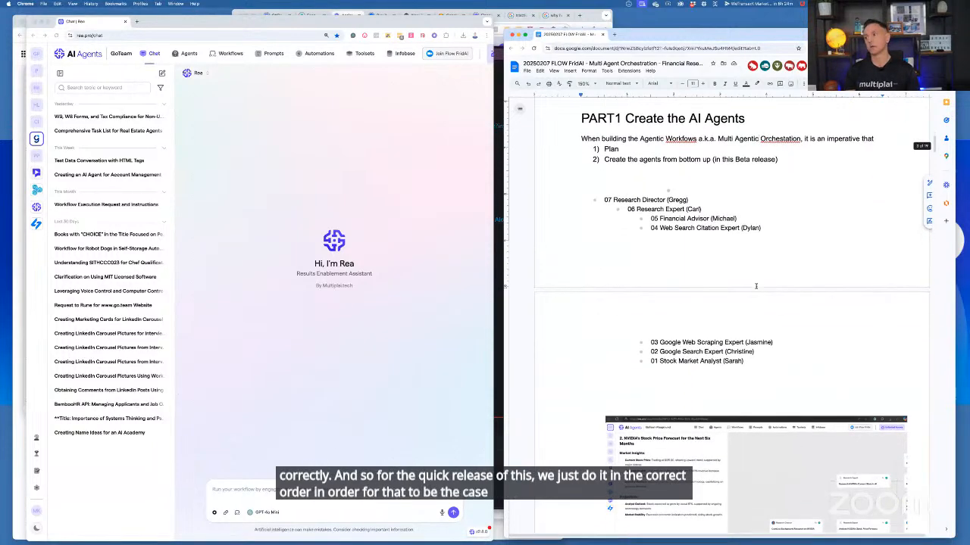
pyautogui.scroll(-2, 756, 287)
pyautogui.scroll(-2, 756, 286)
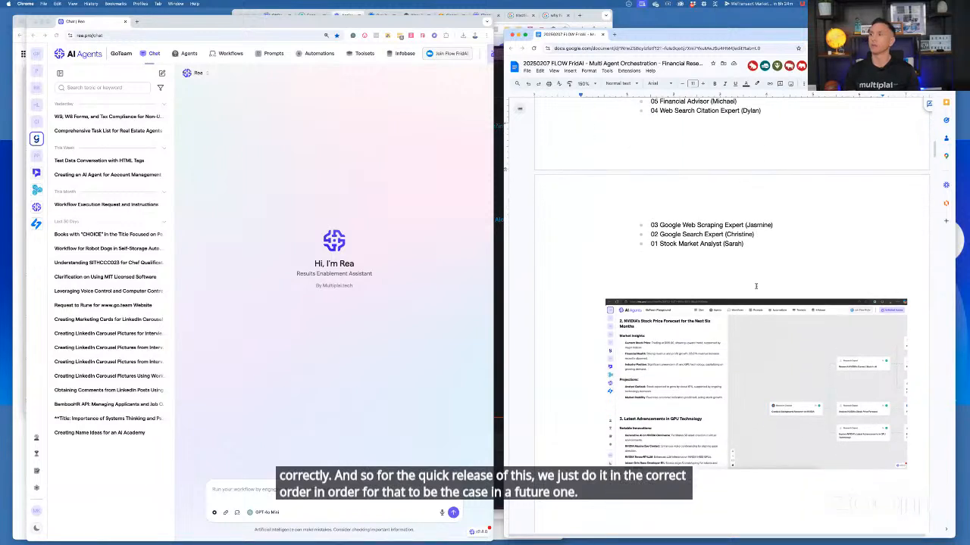
pyautogui.scroll(-2, 756, 286)
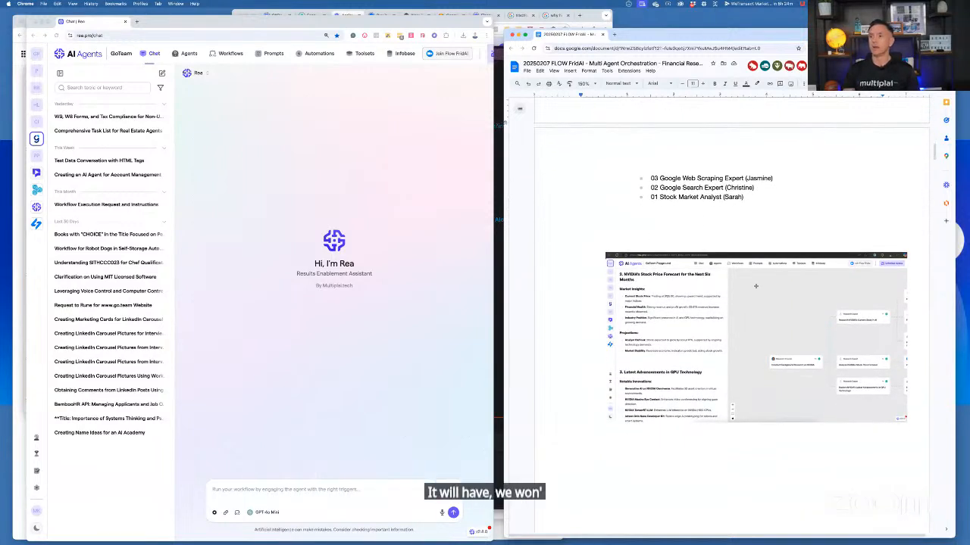
pyautogui.scroll(-2, 762, 282)
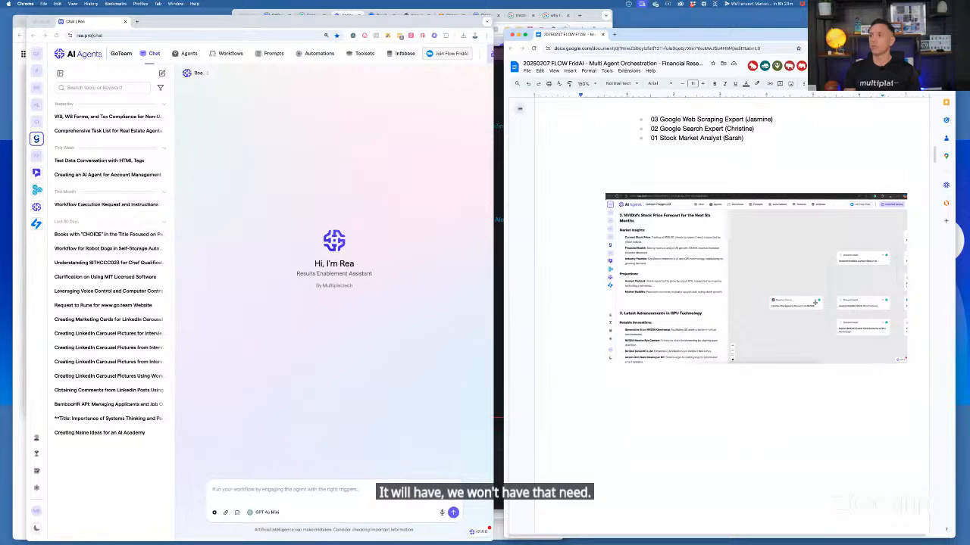
pyautogui.scroll(-5, 834, 293)
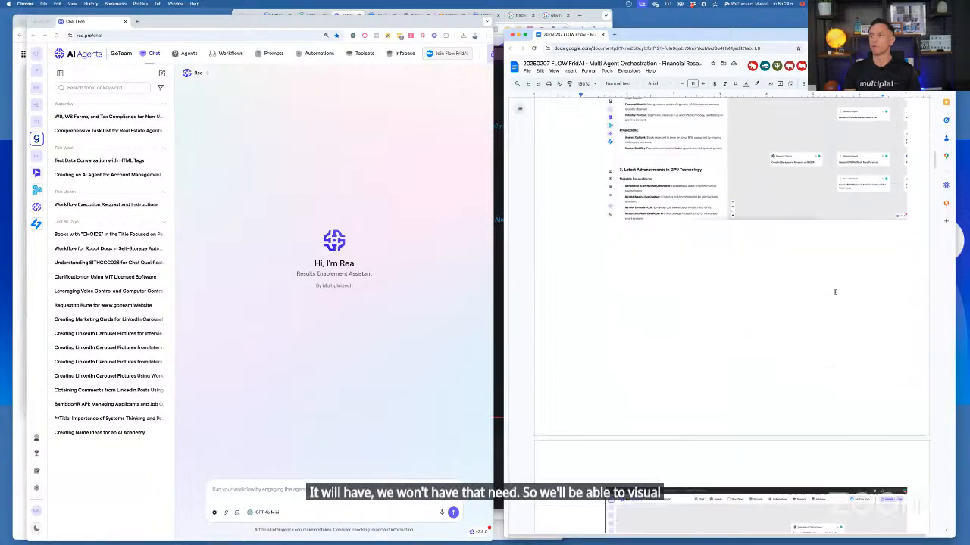
# Examine the agent workflow screenshot and the Research Director hierarchy diagram in the session notes
pyautogui.scroll(-10, 835, 292)
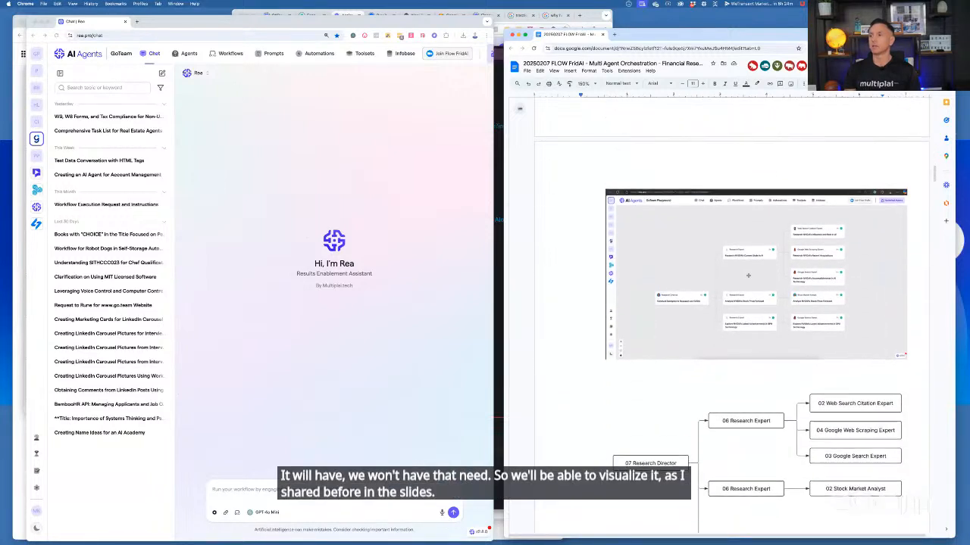
pyautogui.scroll(-5, 773, 272)
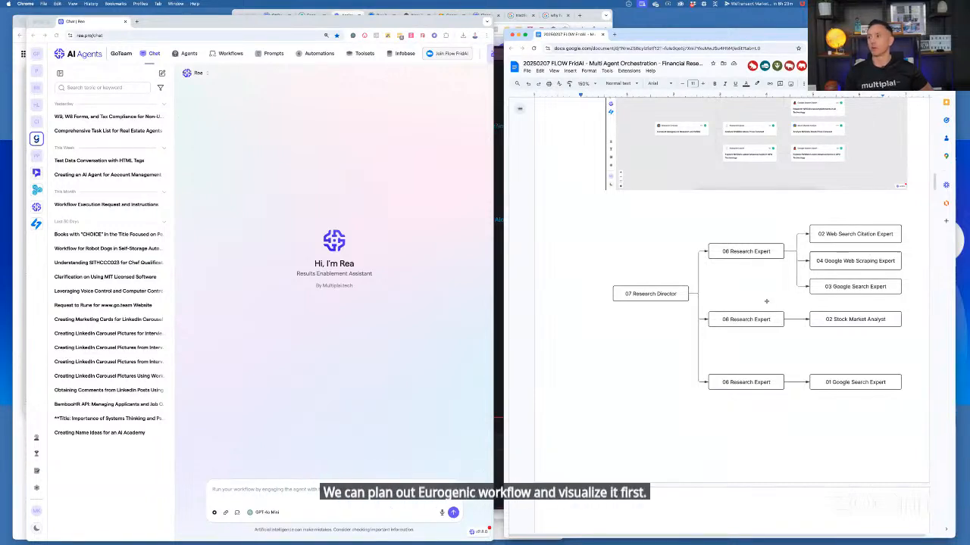
pyautogui.scroll(-1, 766, 302)
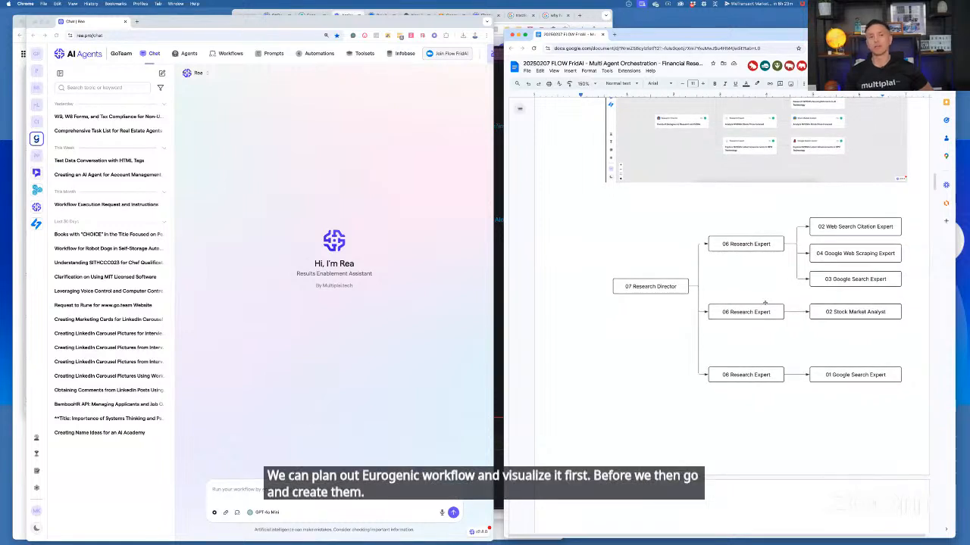
pyautogui.scroll(2, 765, 302)
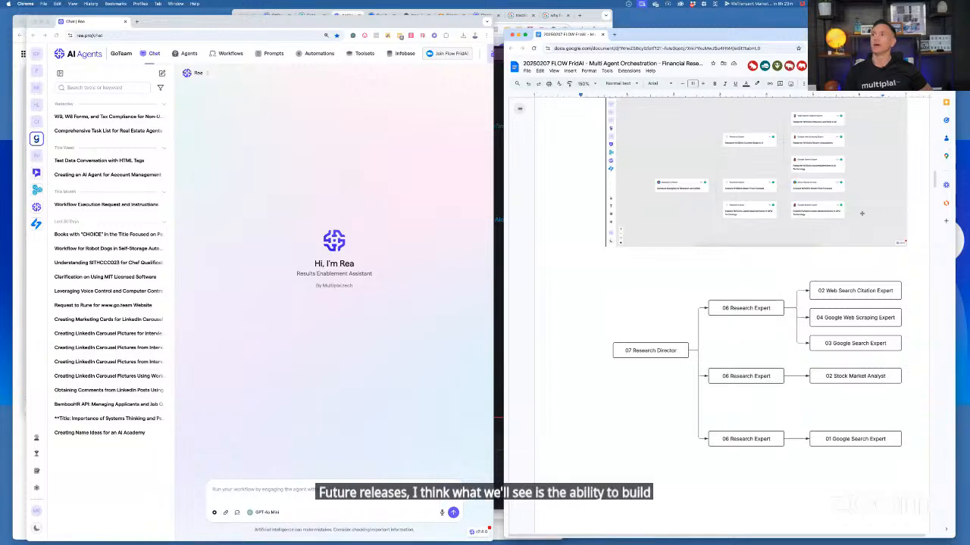
pyautogui.scroll(-8, 823, 296)
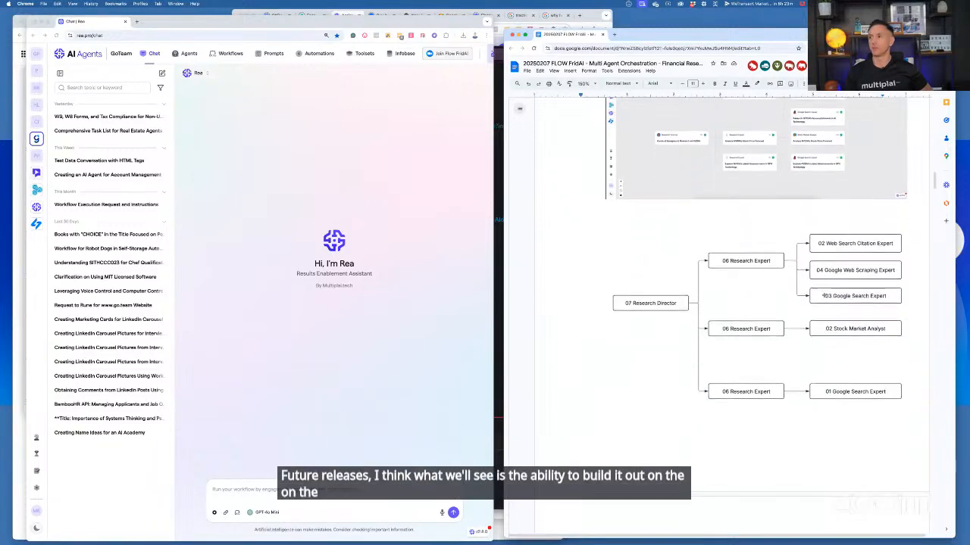
pyautogui.scroll(-4, 823, 296)
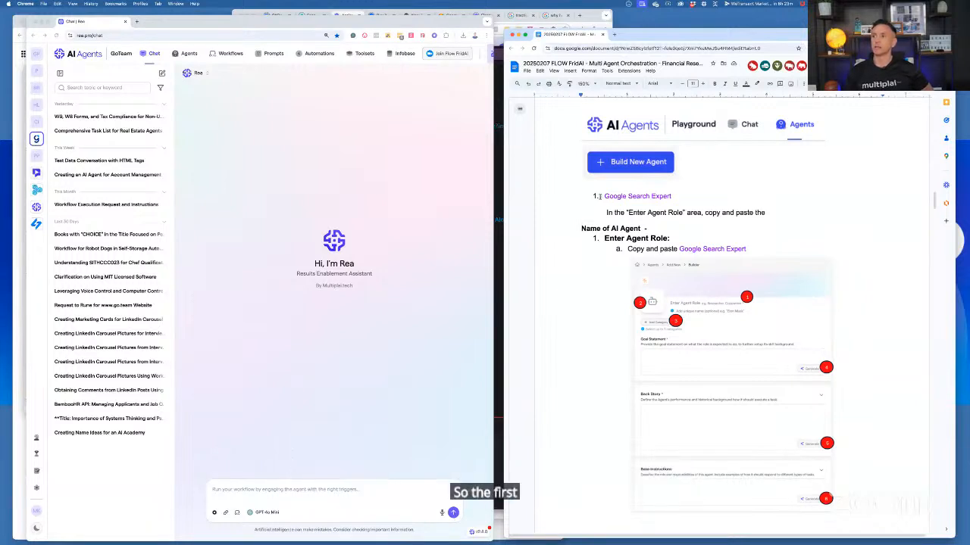
# Start building a new agent on the AI Agents platform
pyautogui.click(413, 178)
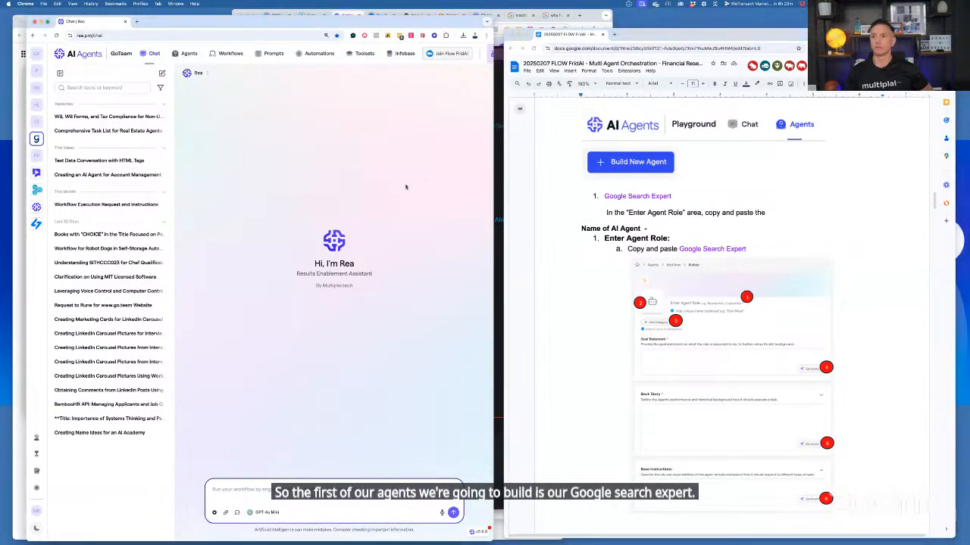
pyautogui.click(189, 54)
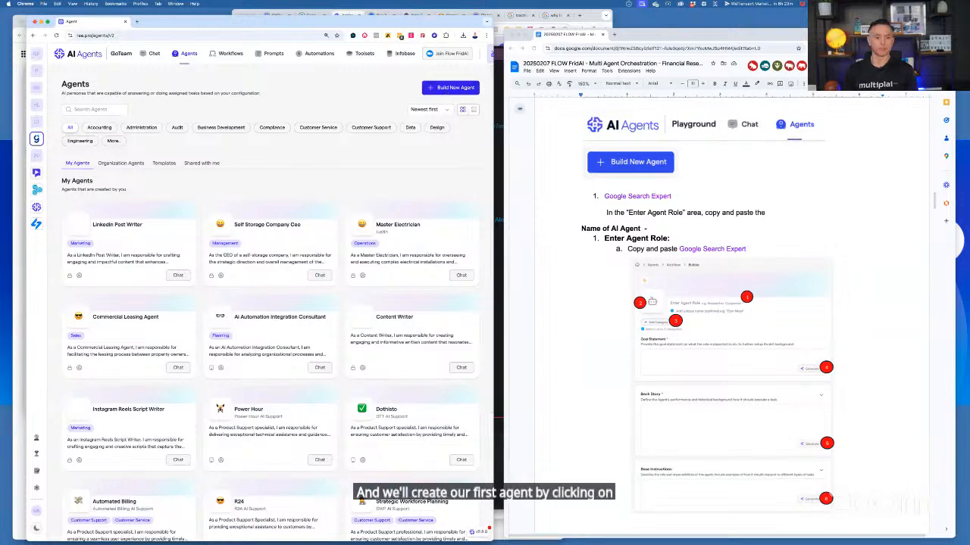
pyautogui.click(451, 88)
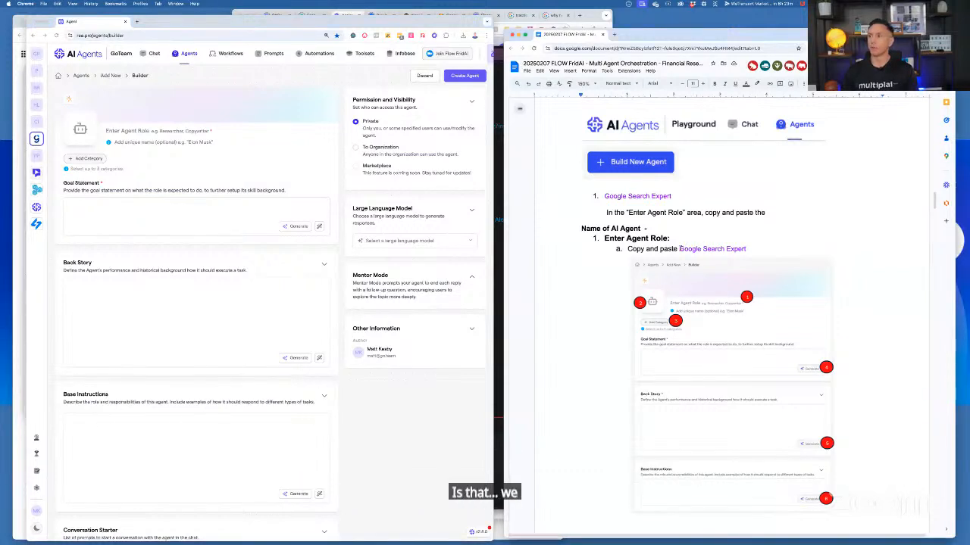
# Copy "Google Search Expert" from the notes into the new agent's role and enter a first name as its optional unique name
pyautogui.moveTo(680, 249); pyautogui.dragTo(746, 250)
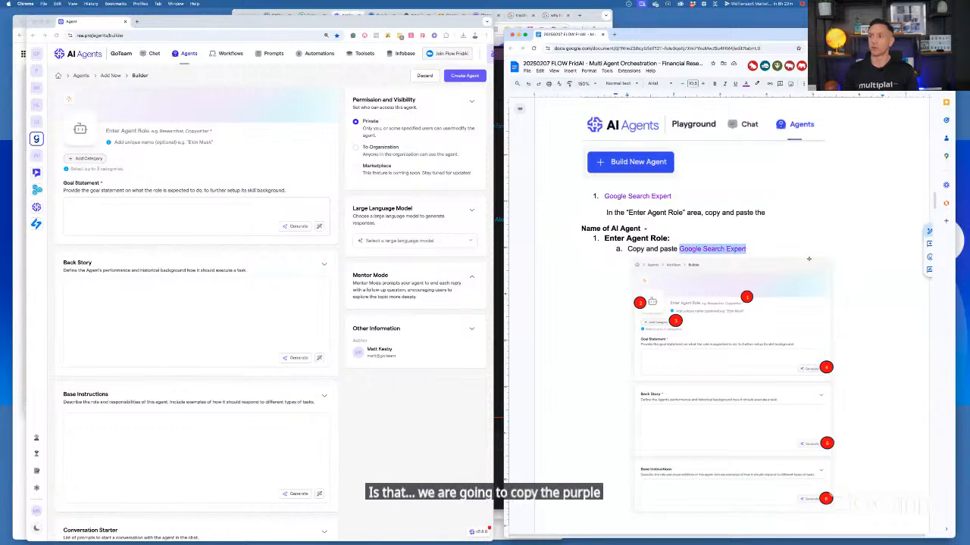
pyautogui.press('super+c')
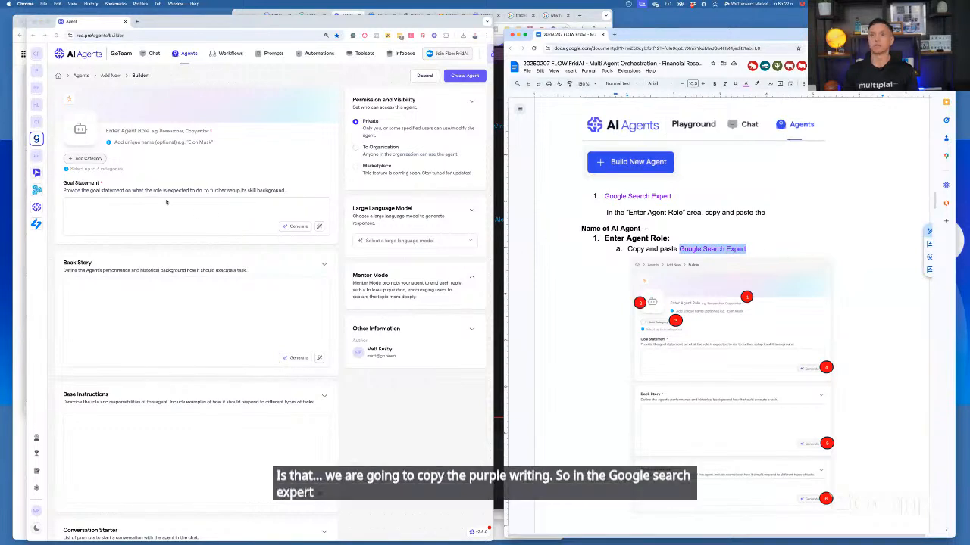
pyautogui.click(179, 131)
pyautogui.press('super+v')
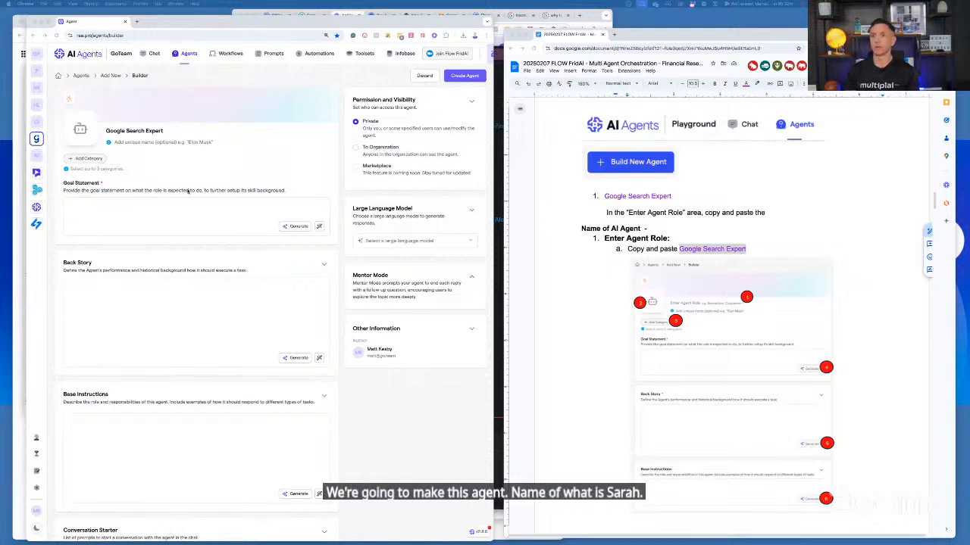
pyautogui.click(151, 142)
pyautogui.write('Sa')
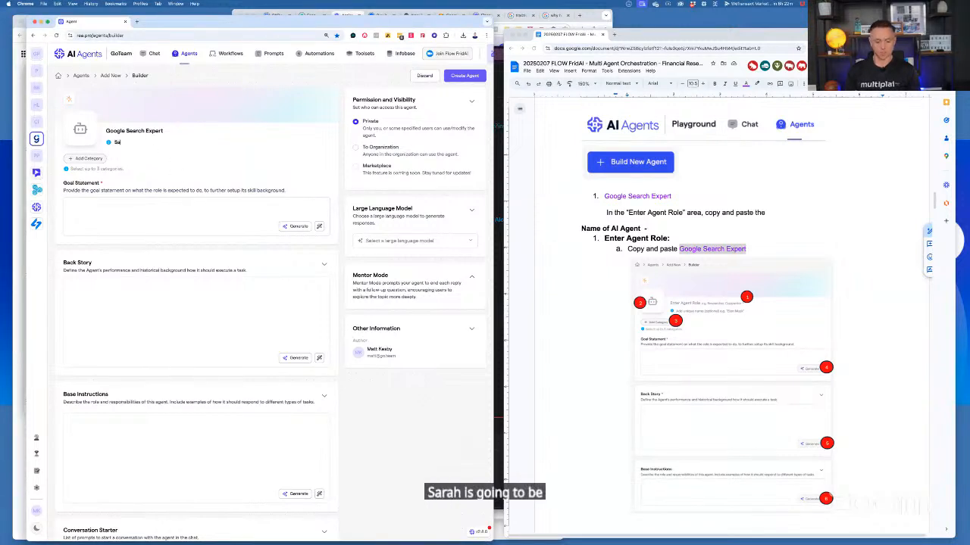
pyautogui.write('rah')
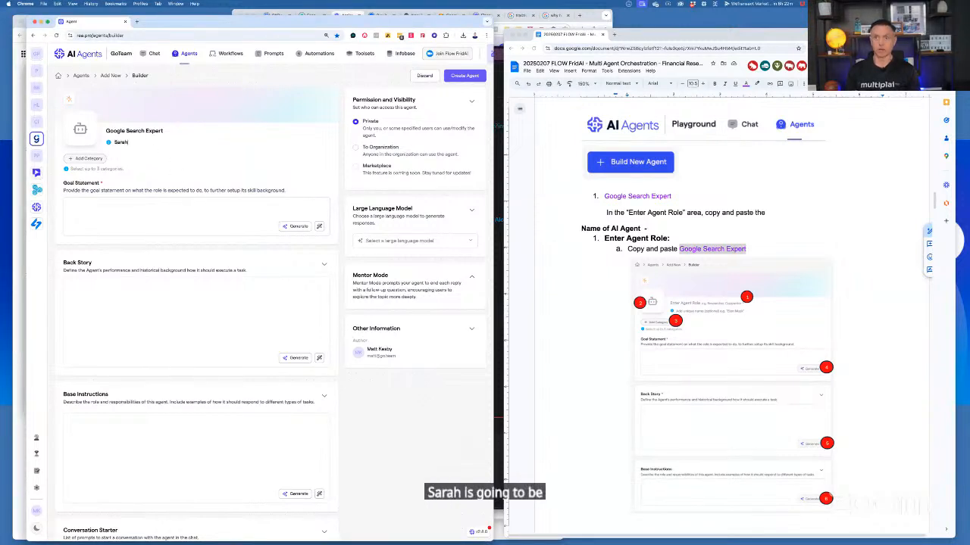
# Assign the categories Research and Development, Finance and Administration to the Google Search Expert agent
pyautogui.click(89, 158)
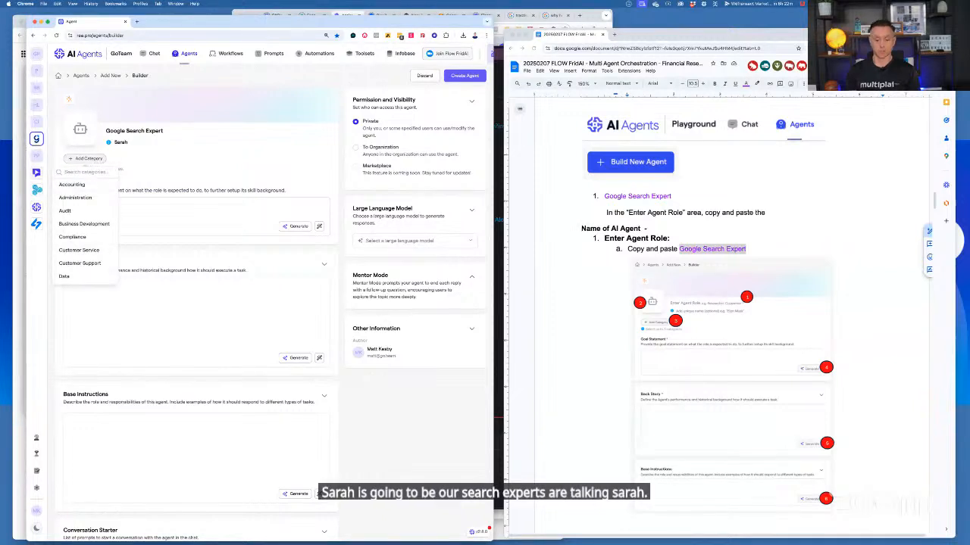
pyautogui.write('res')
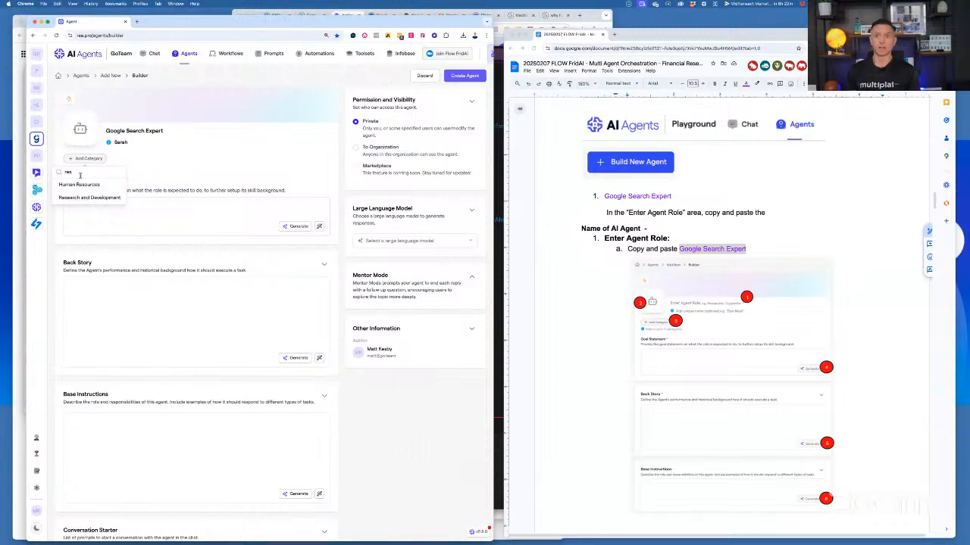
pyautogui.doubleClick(80, 175)
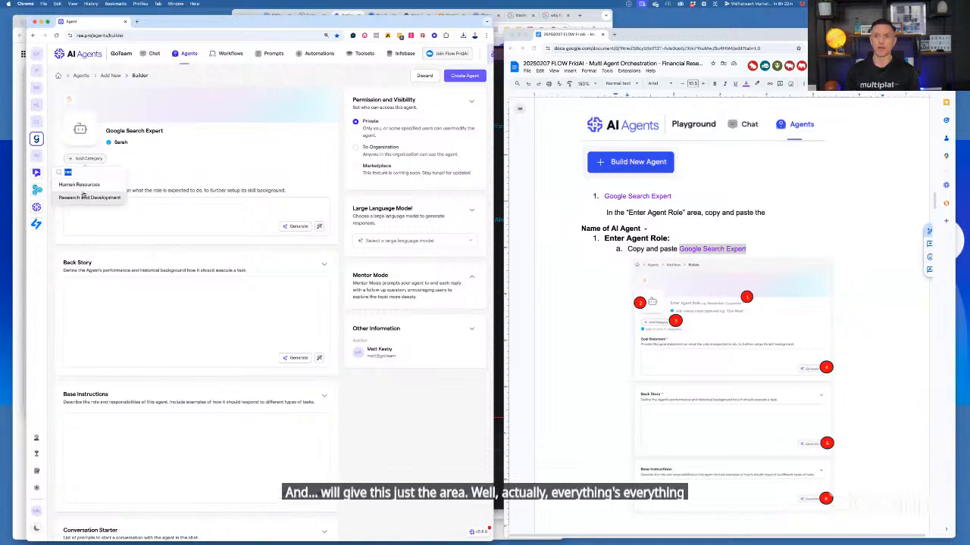
pyautogui.click(83, 195)
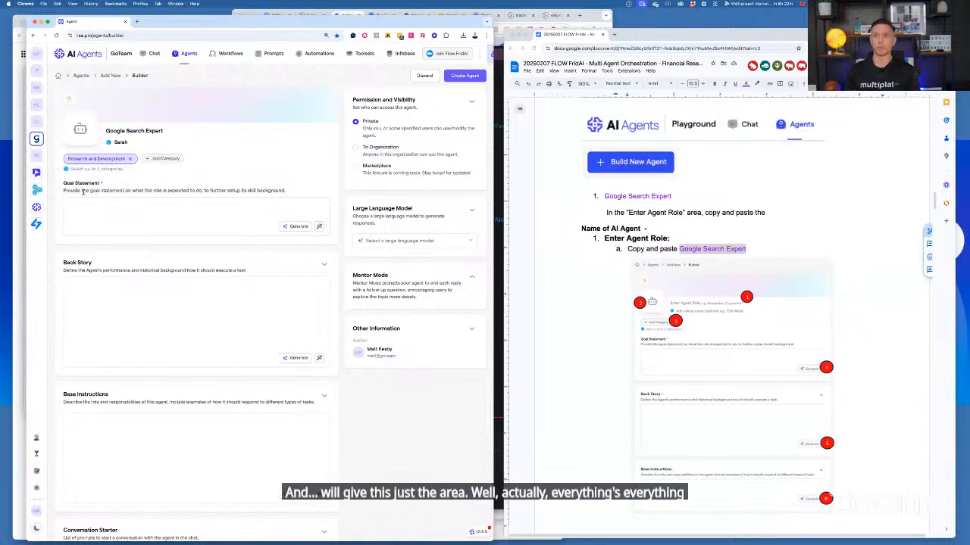
pyautogui.doubleClick(155, 173)
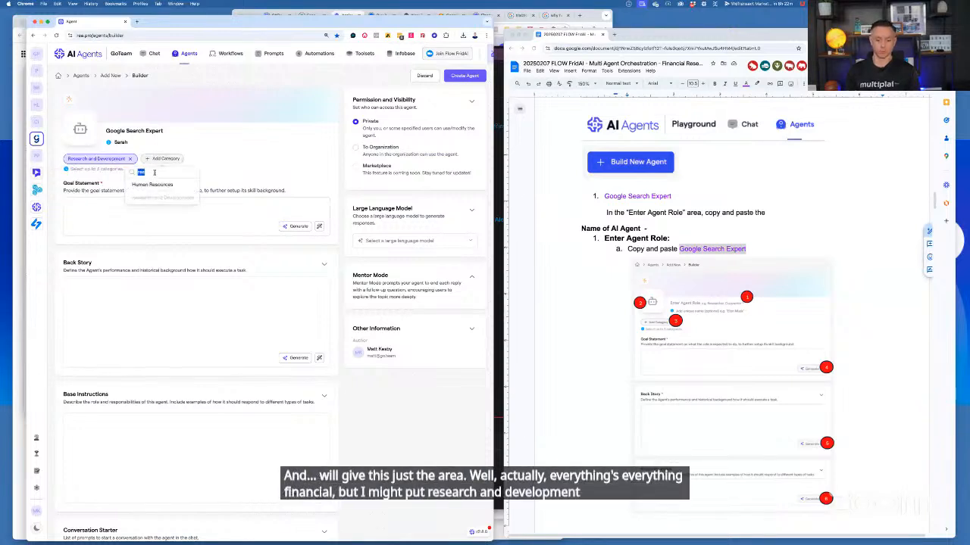
pyautogui.write('fin')
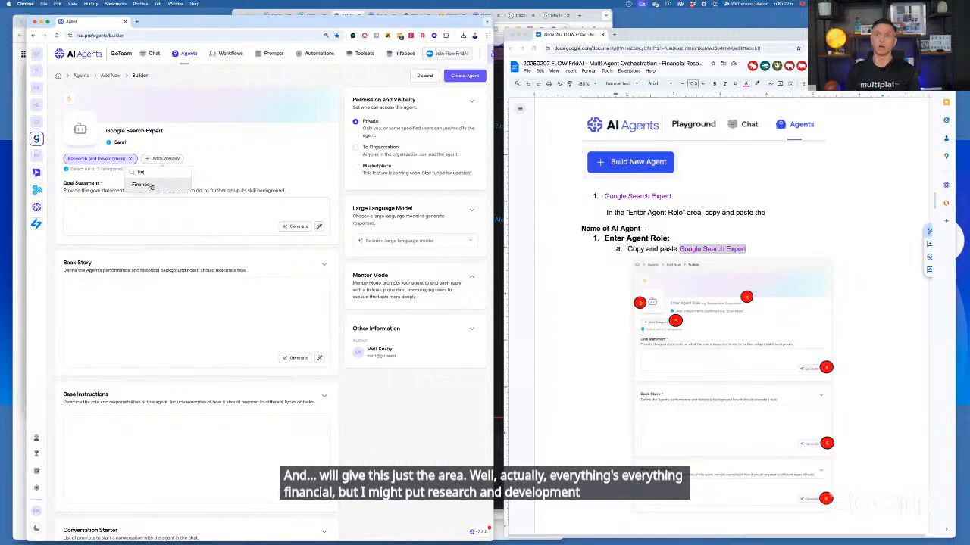
pyautogui.click(151, 185)
pyautogui.click(199, 158)
pyautogui.write('admi')
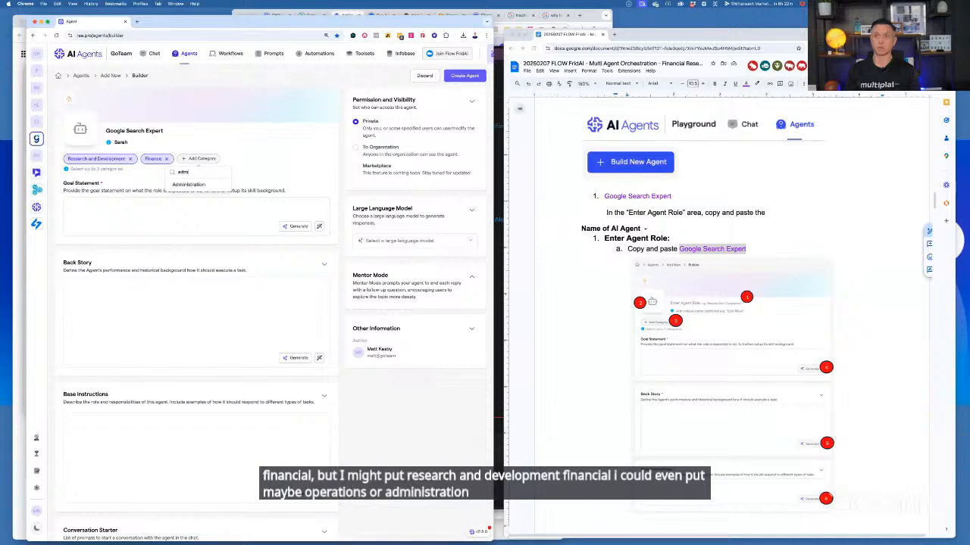
pyautogui.click(190, 185)
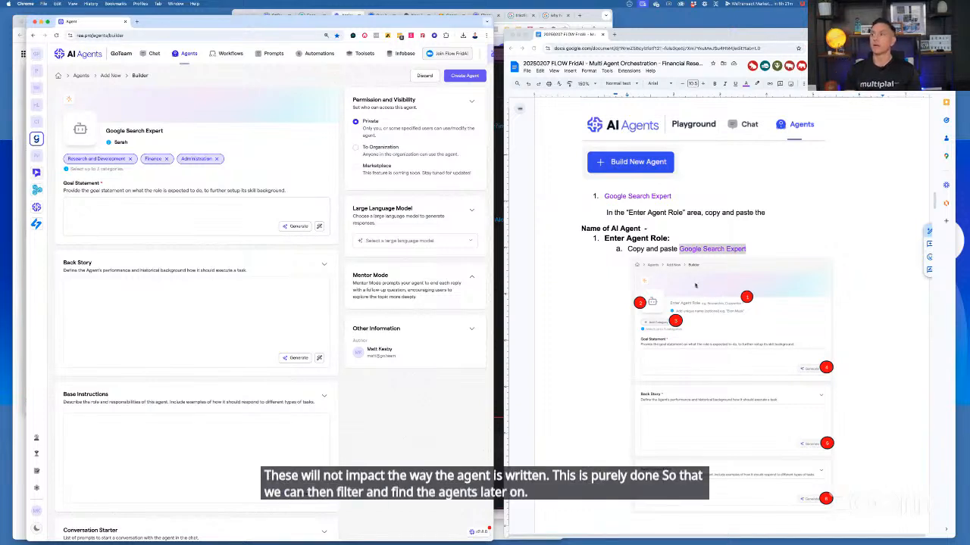
# Review the notes' build instructions for each agent, comparing the Goal Statement, Back Story and Base Instructions steps
pyautogui.scroll(-10, 696, 286)
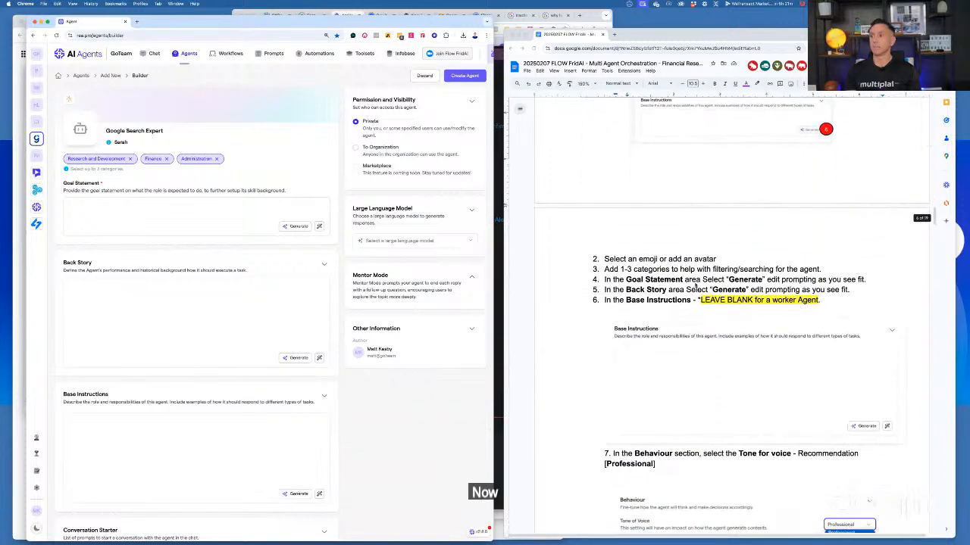
pyautogui.scroll(-5, 696, 286)
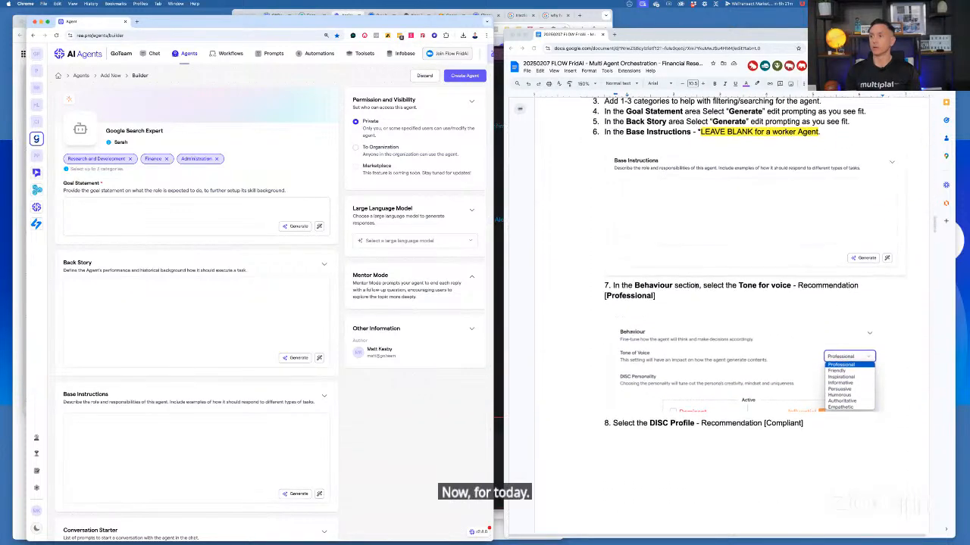
pyautogui.scroll(-6, 695, 285)
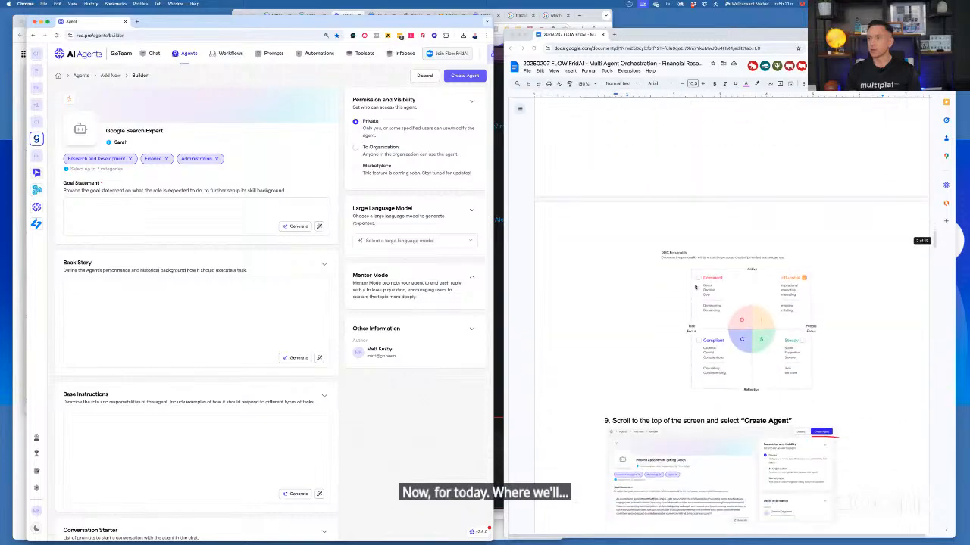
pyautogui.scroll(-15, 695, 286)
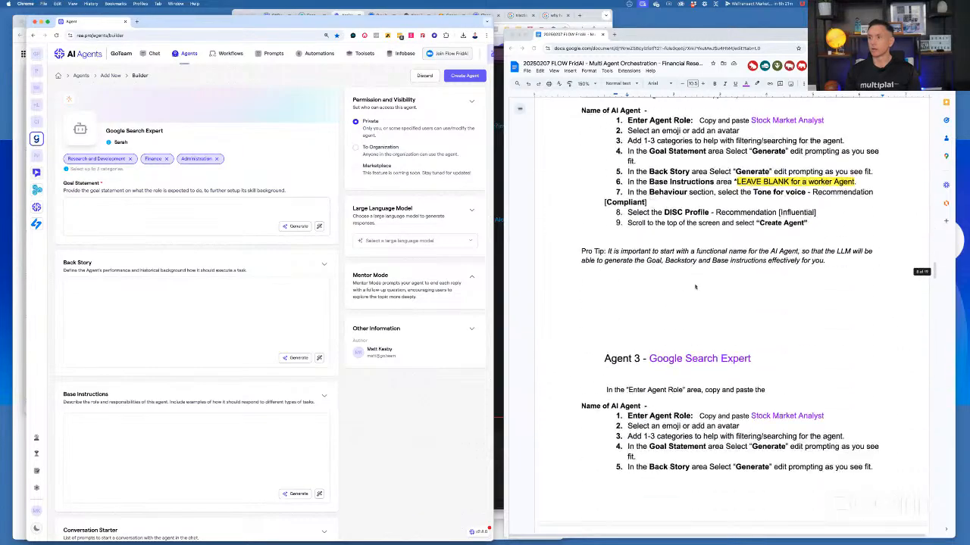
pyautogui.scroll(-20, 695, 287)
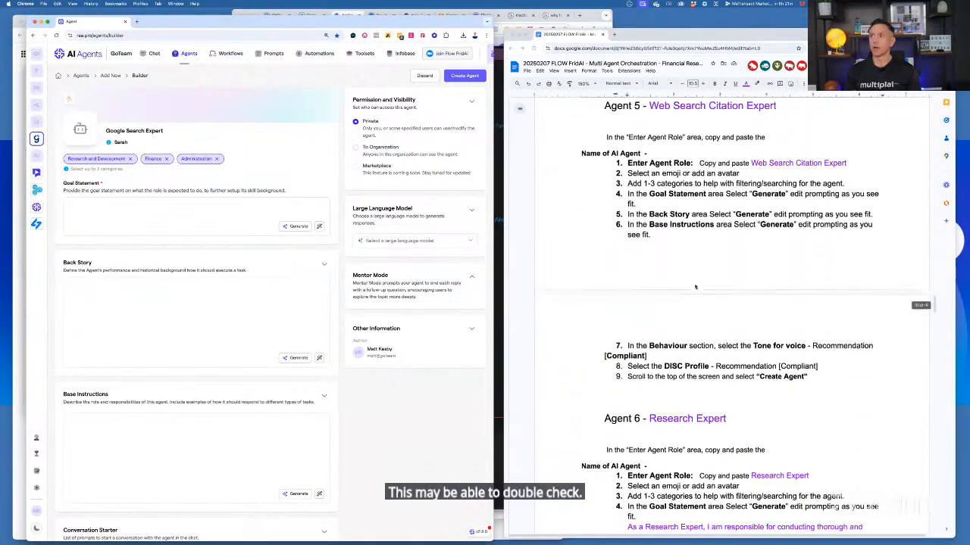
pyautogui.scroll(-5, 695, 286)
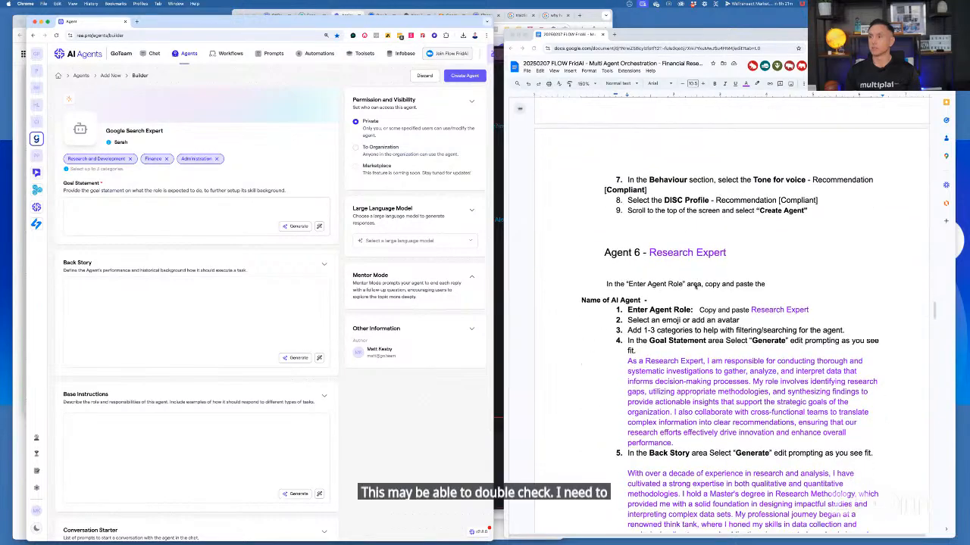
pyautogui.scroll(8, 696, 286)
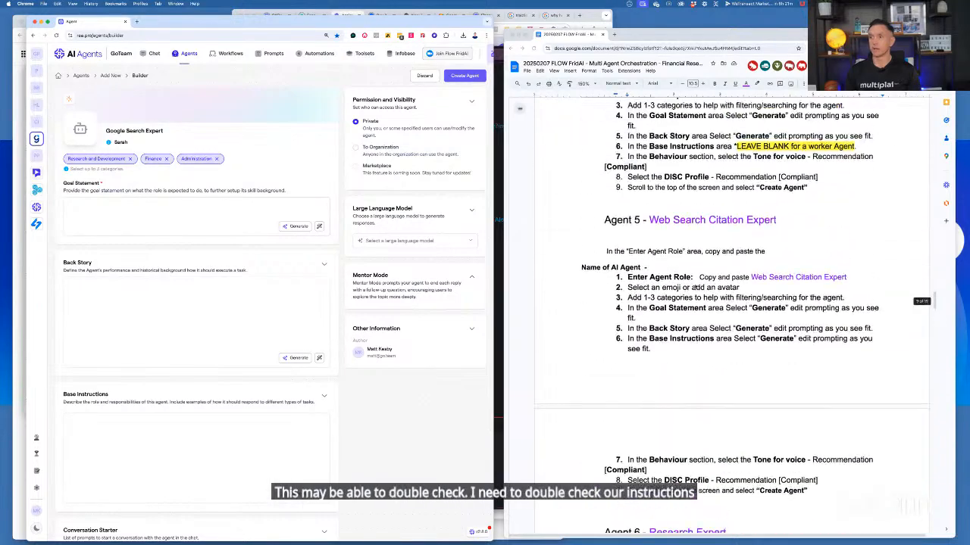
pyautogui.scroll(4, 696, 286)
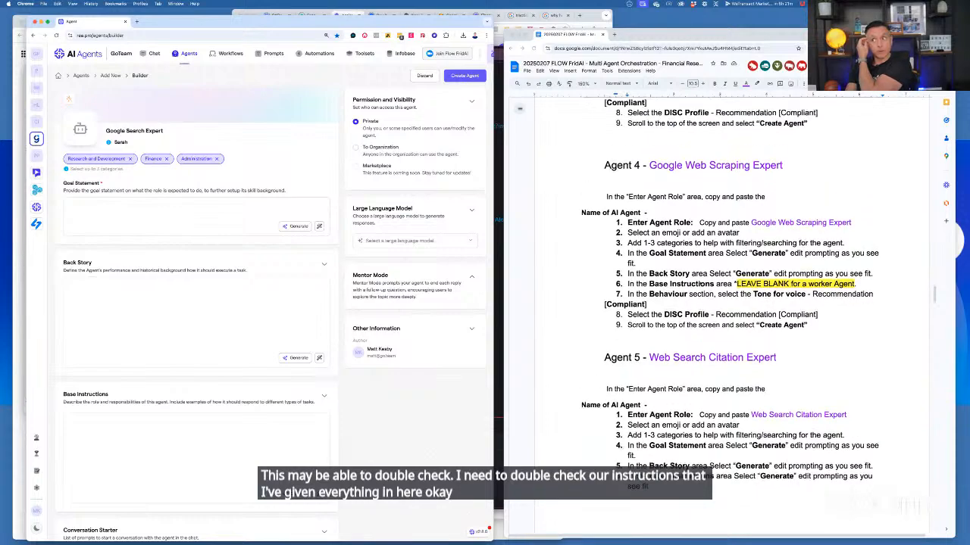
pyautogui.scroll(1, 704, 285)
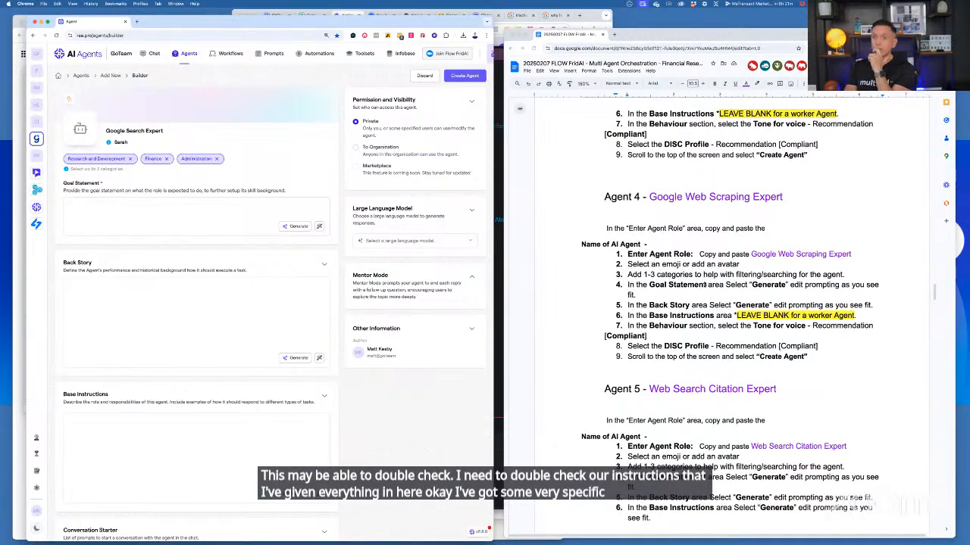
pyautogui.scroll(4, 706, 285)
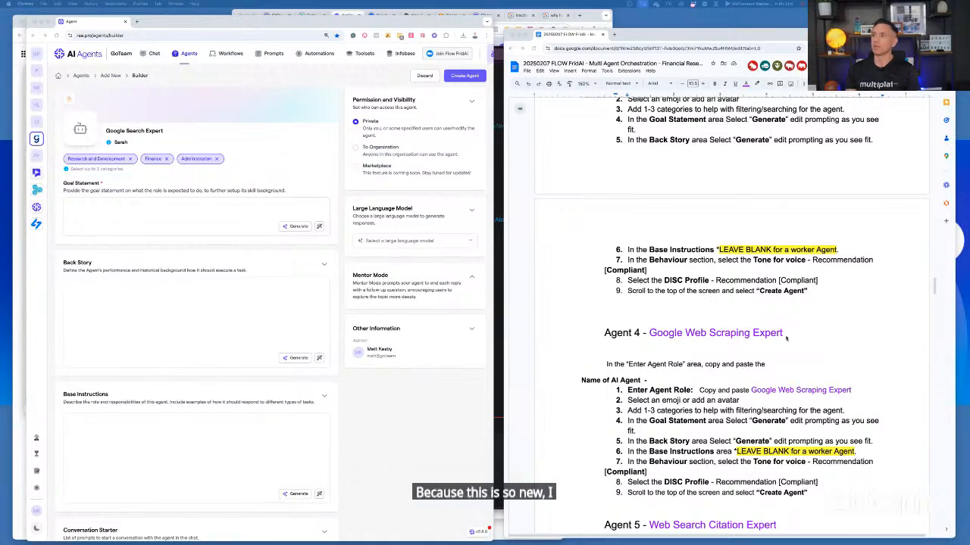
pyautogui.scroll(5, 787, 338)
pyautogui.scroll(3, 787, 339)
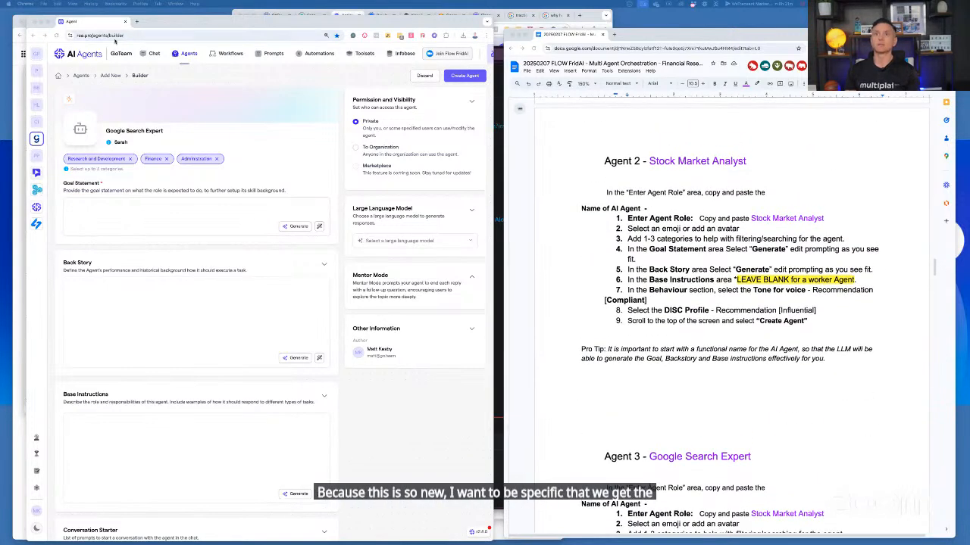
# Open the first sidebar icon's image in a new tab and move that tab into a separate window away from the agent builder
pyautogui.rightClick(37, 55)
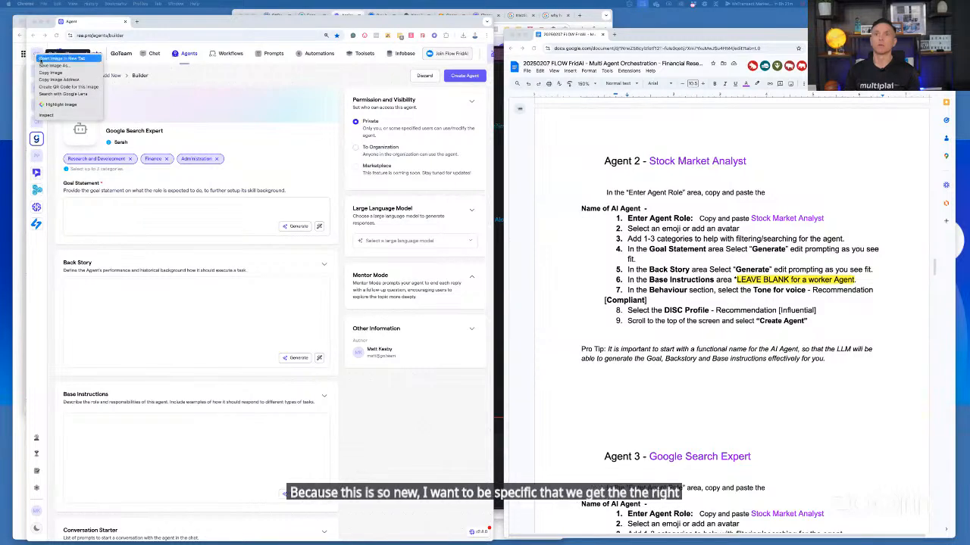
pyautogui.click(42, 60)
pyautogui.moveTo(176, 23); pyautogui.dragTo(181, 119)
pyautogui.moveTo(257, 121); pyautogui.dragTo(236, 544)
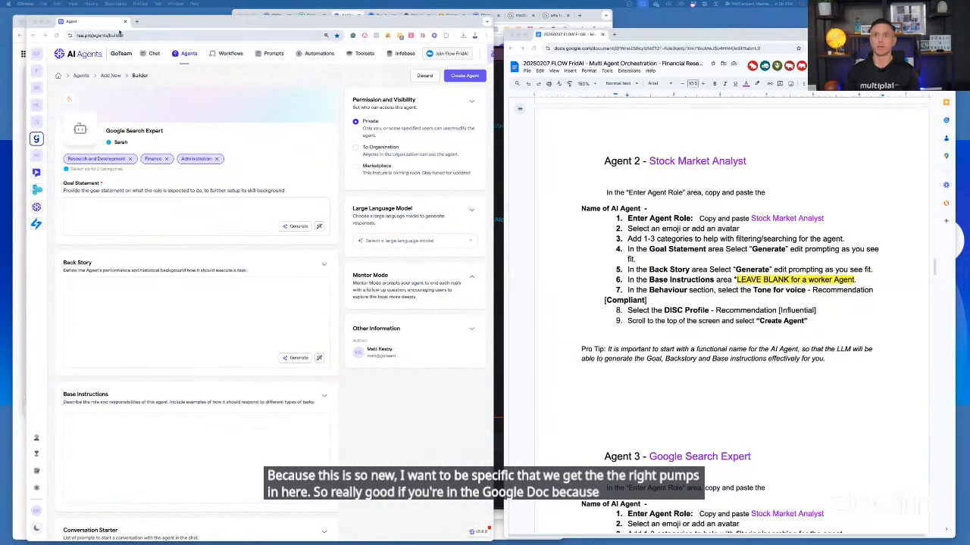
# Generate a goal statement for the Google Search Expert agent
pyautogui.rightClick(40, 56)
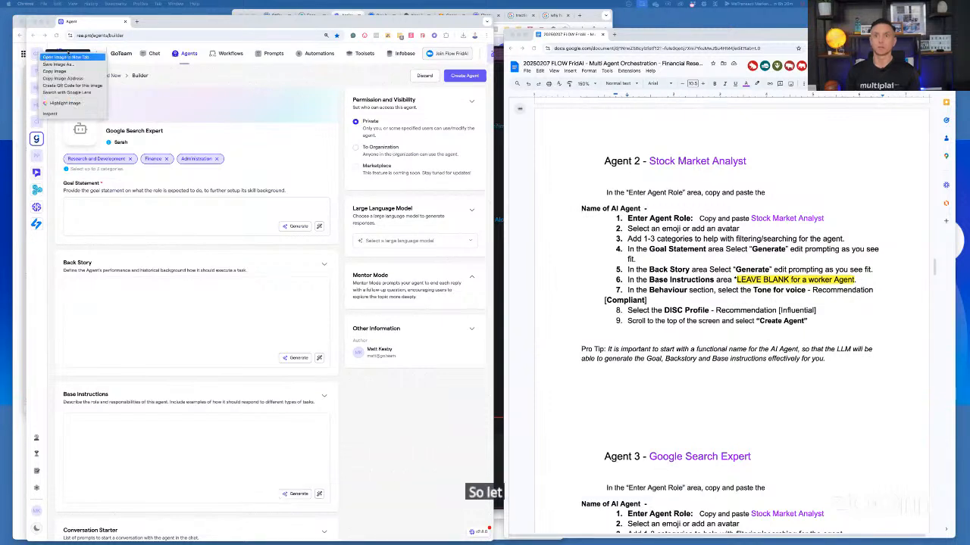
pyautogui.click(155, 21)
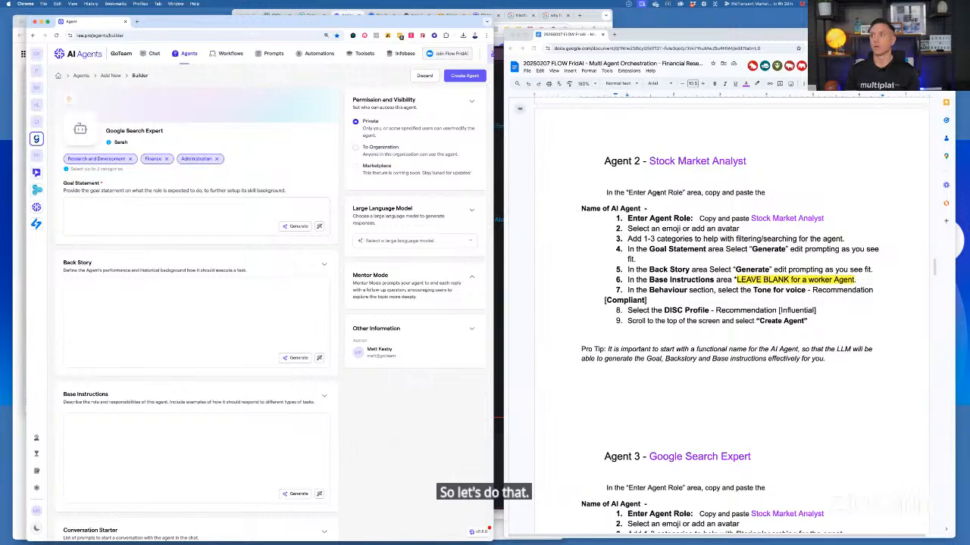
pyautogui.click(294, 226)
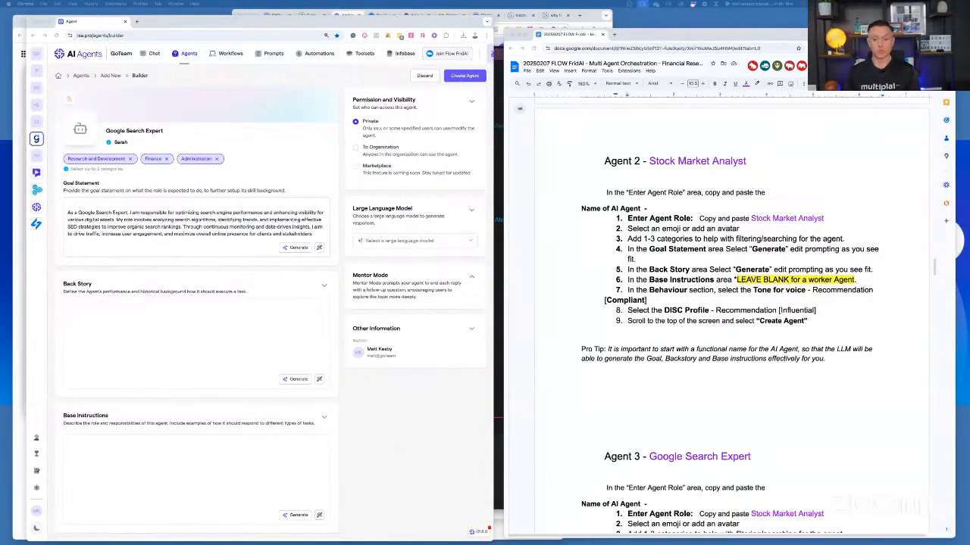
# Upload the custom avatar image numbered 01 for the Stock Market Analyst from the FLOW FridAI session folder and apply it to the agent
pyautogui.click(82, 132)
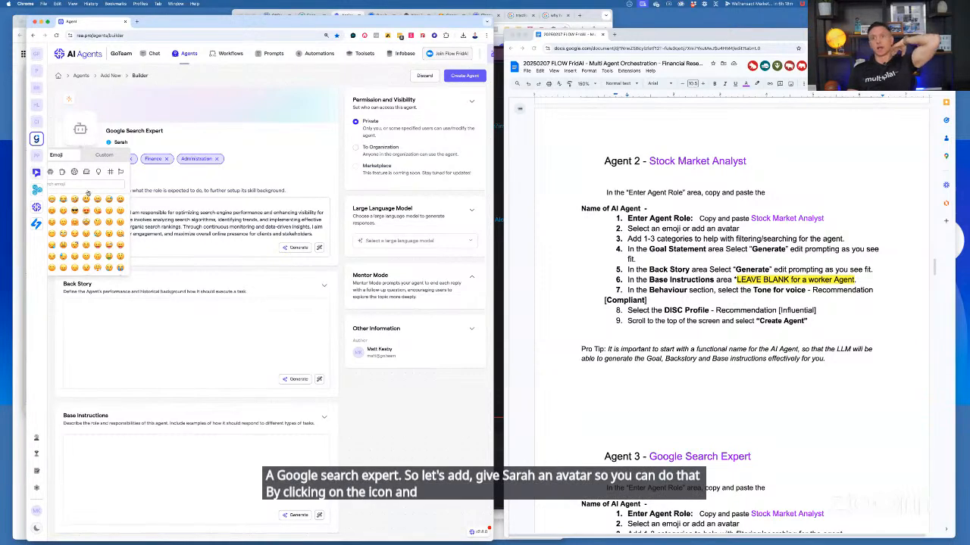
pyautogui.click(101, 154)
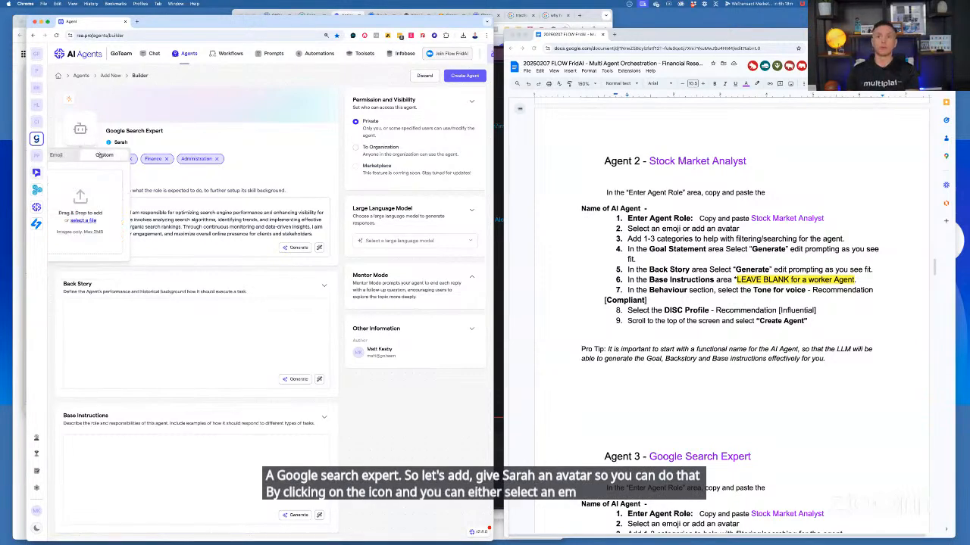
pyautogui.click(83, 221)
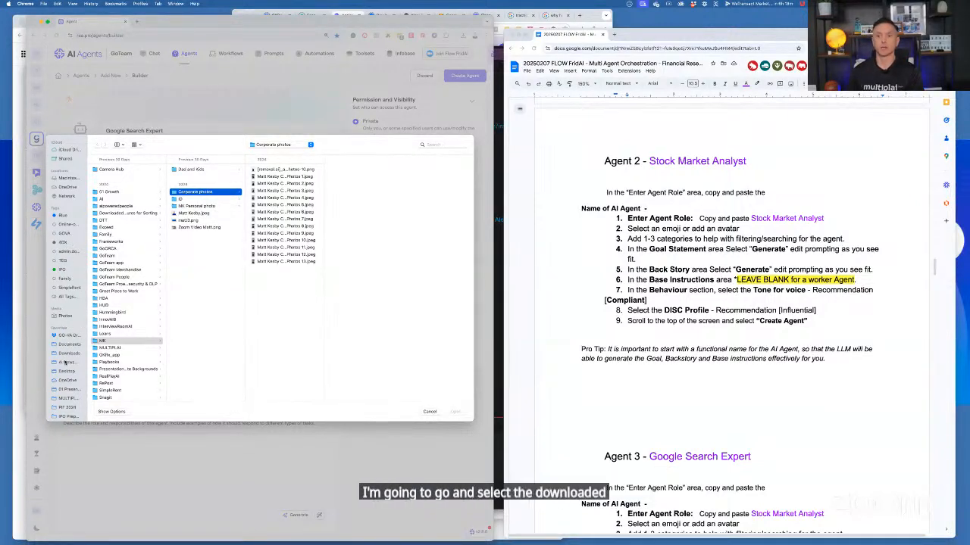
pyautogui.click(72, 389)
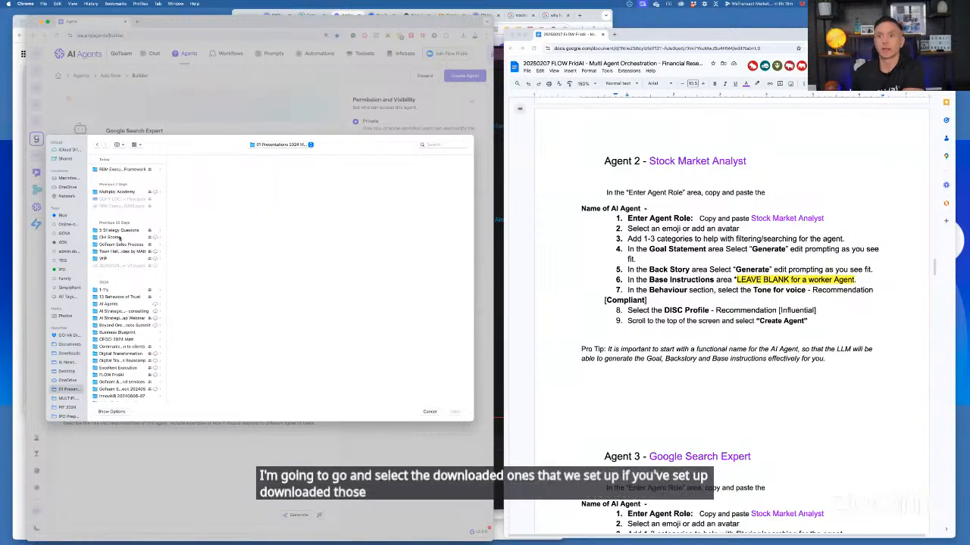
pyautogui.scroll(-3, 119, 291)
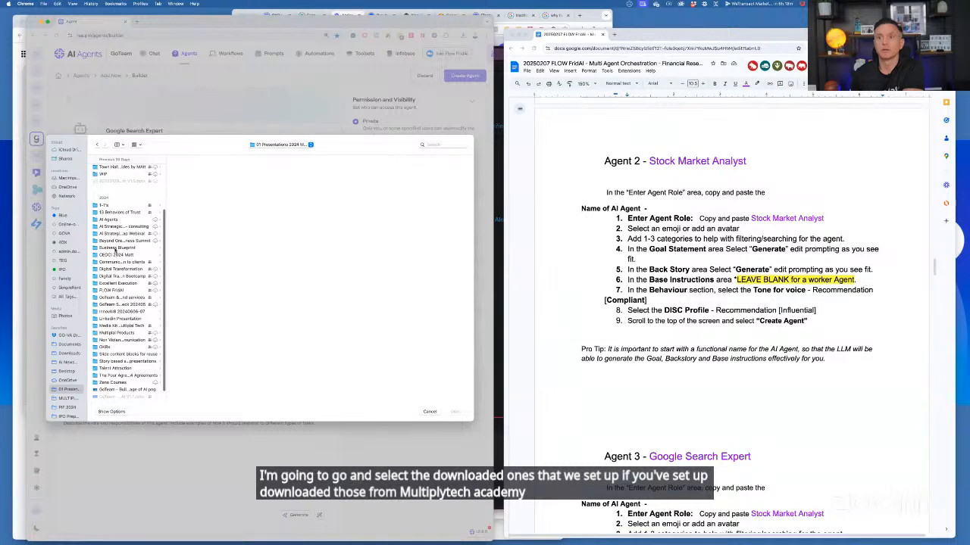
pyautogui.click(112, 290)
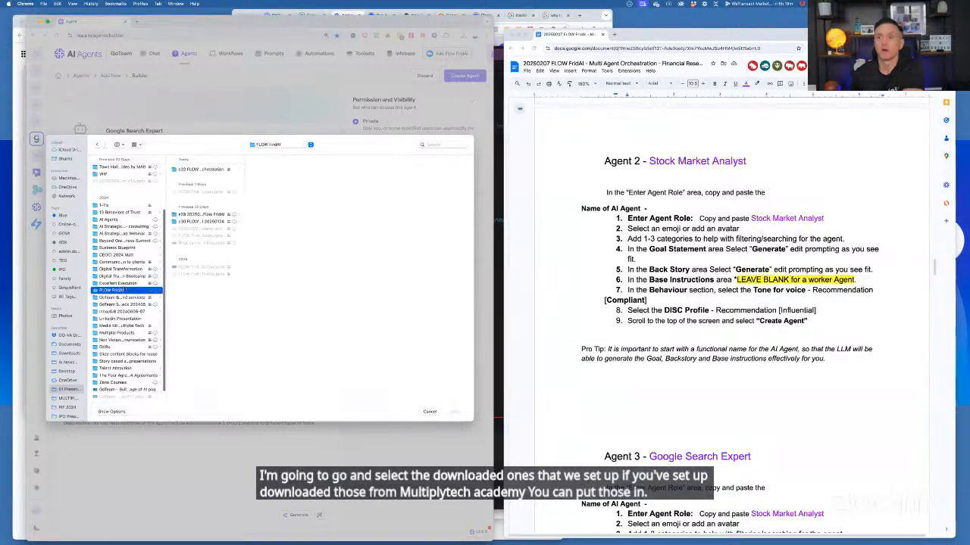
pyautogui.click(201, 170)
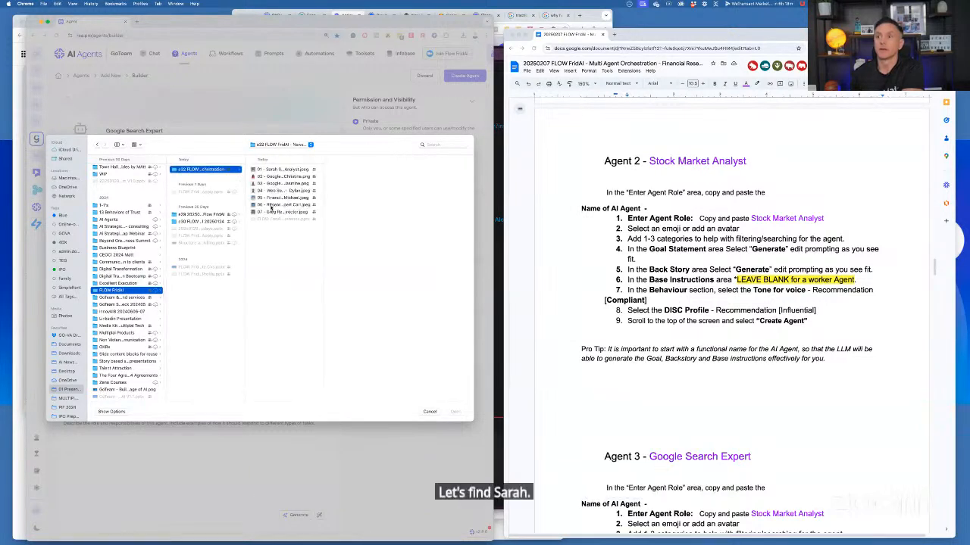
pyautogui.click(274, 170)
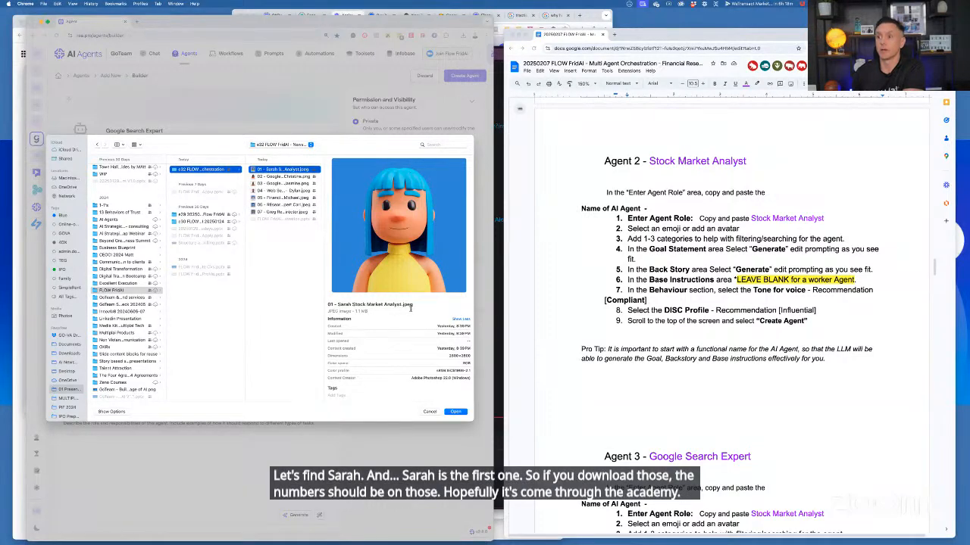
pyautogui.click(455, 411)
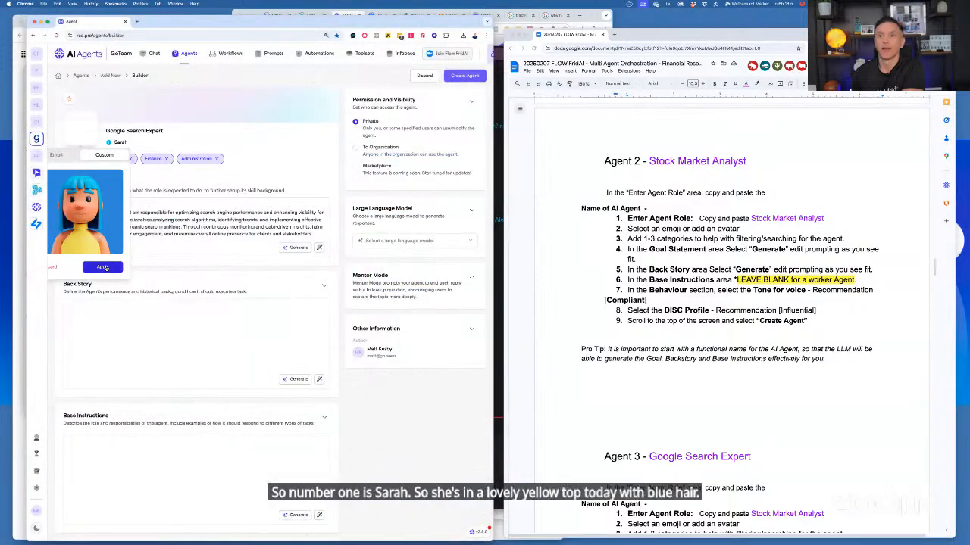
pyautogui.click(104, 268)
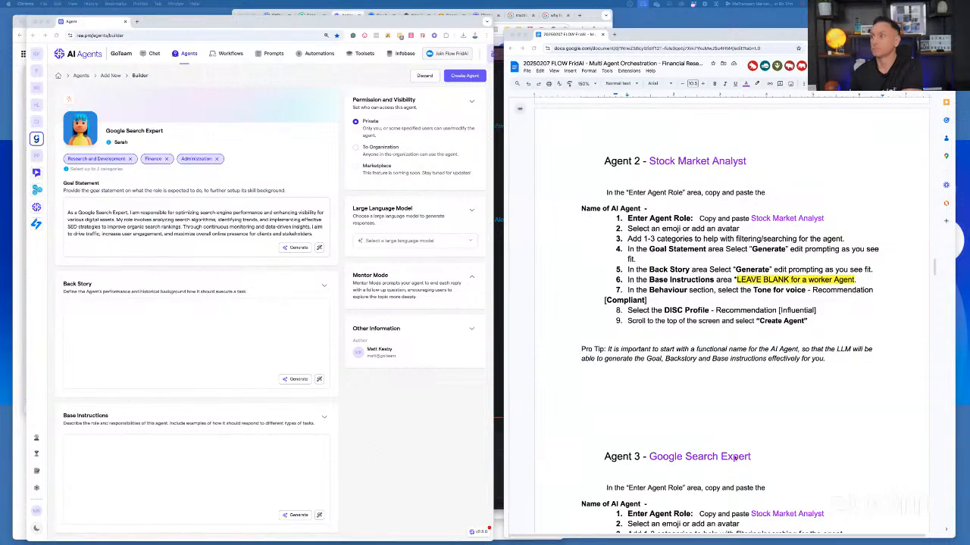
# Review the notes from the Agent 2 and Agent 3 sections back to the first agent's Enter Agent Role instructions
pyautogui.click(661, 456)
pyautogui.scroll(-2, 661, 457)
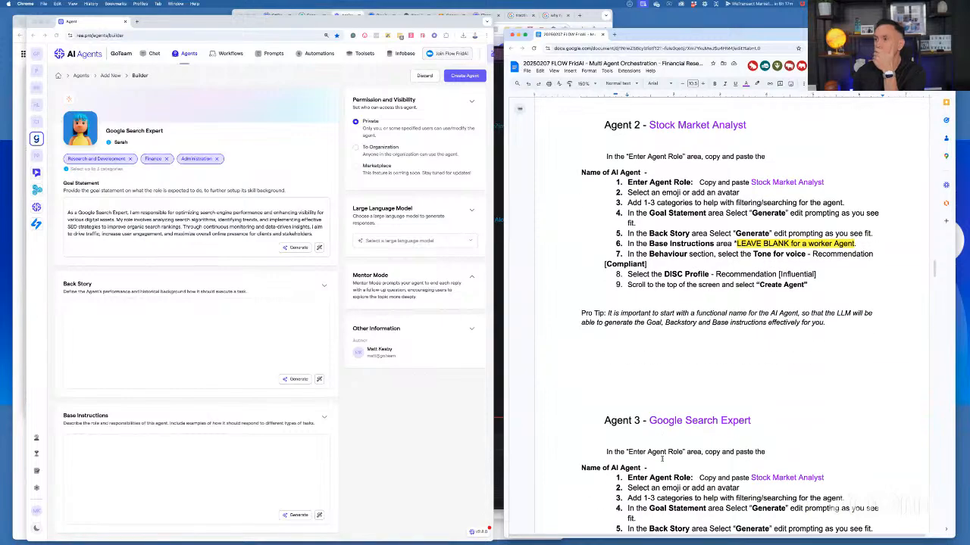
pyautogui.scroll(3, 755, 424)
pyautogui.scroll(10, 755, 424)
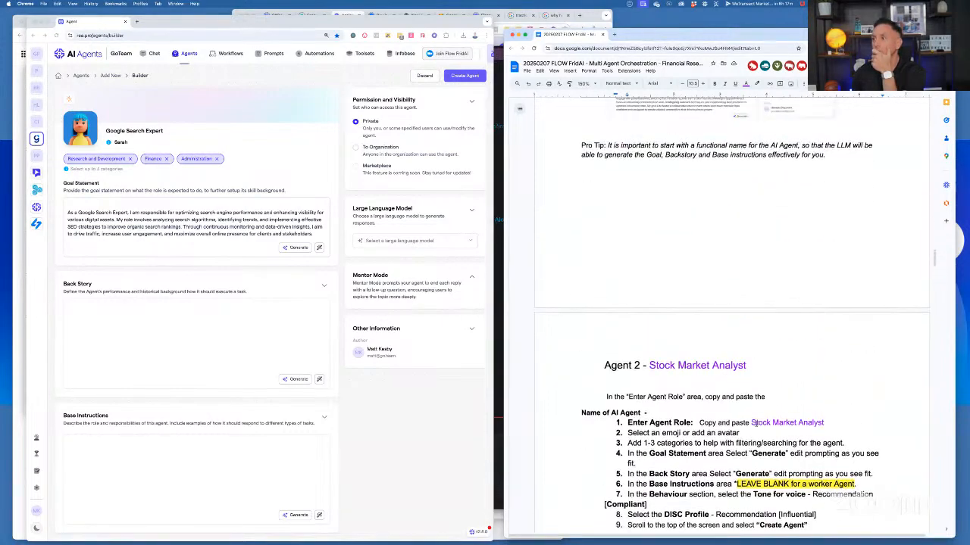
pyautogui.scroll(10, 756, 427)
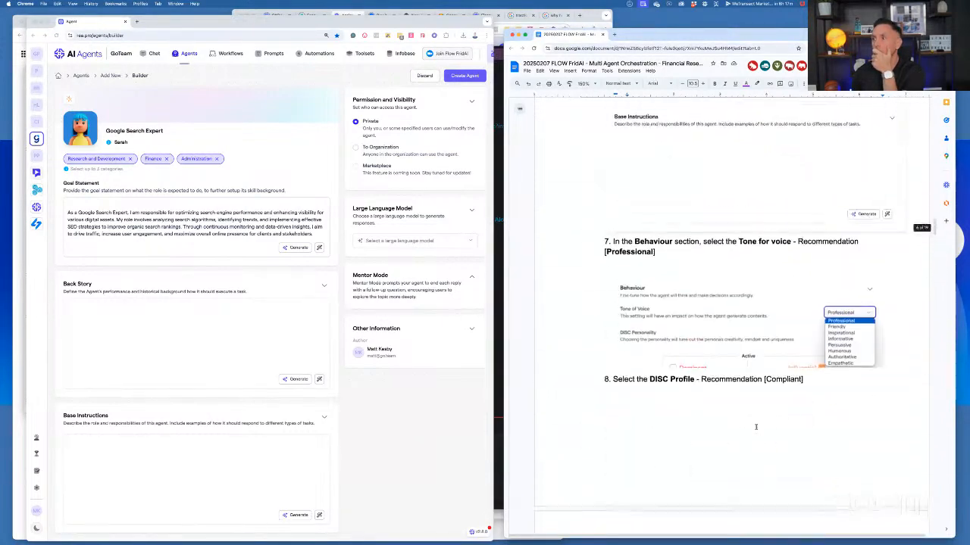
pyautogui.scroll(10, 755, 426)
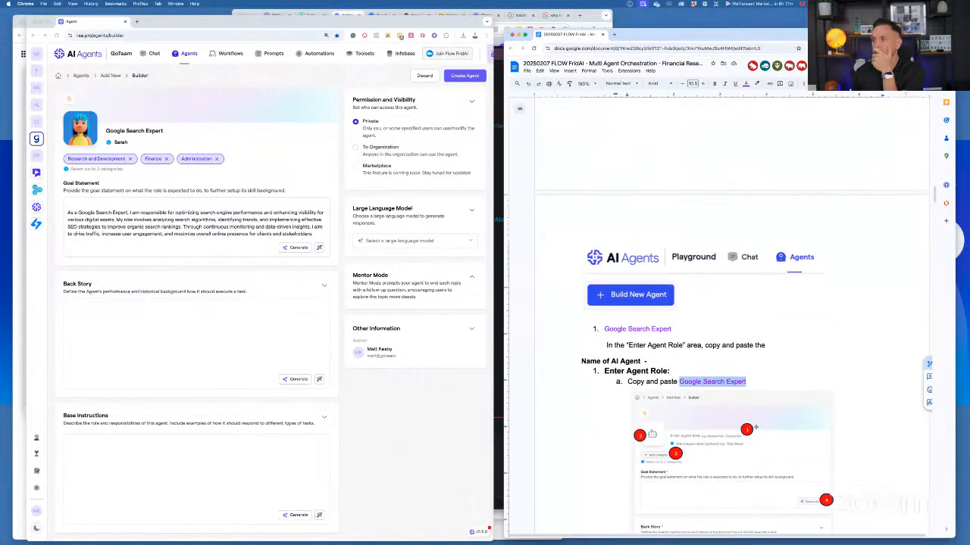
pyautogui.scroll(-2, 750, 424)
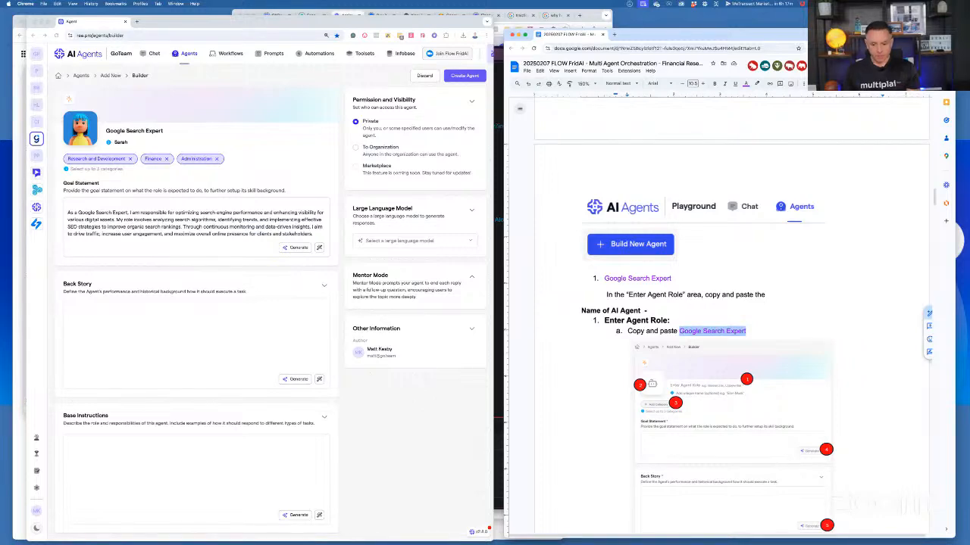
# Switch to Slack to check the direct-message conversation, and close its window
pyautogui.press('super+Tab')
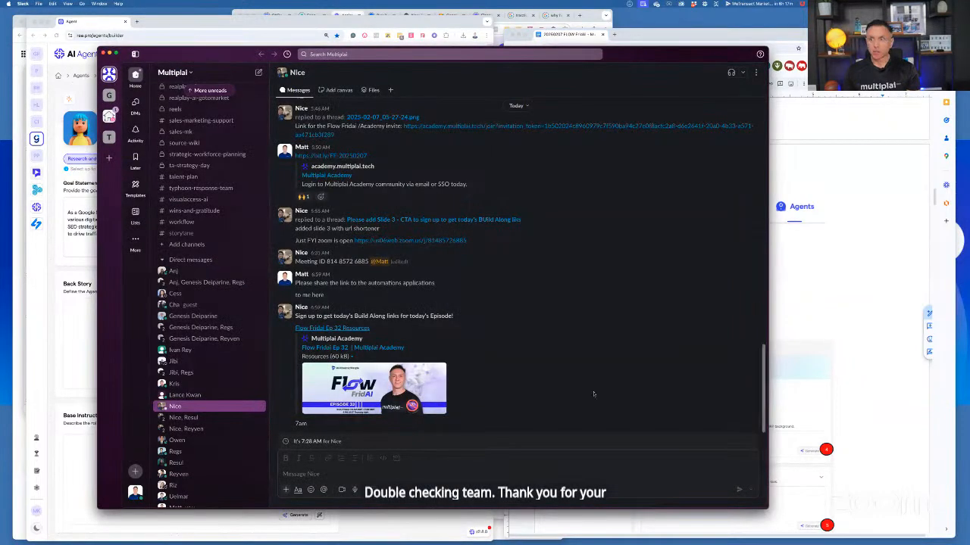
pyautogui.moveTo(178, 55); pyautogui.dragTo(169, 96)
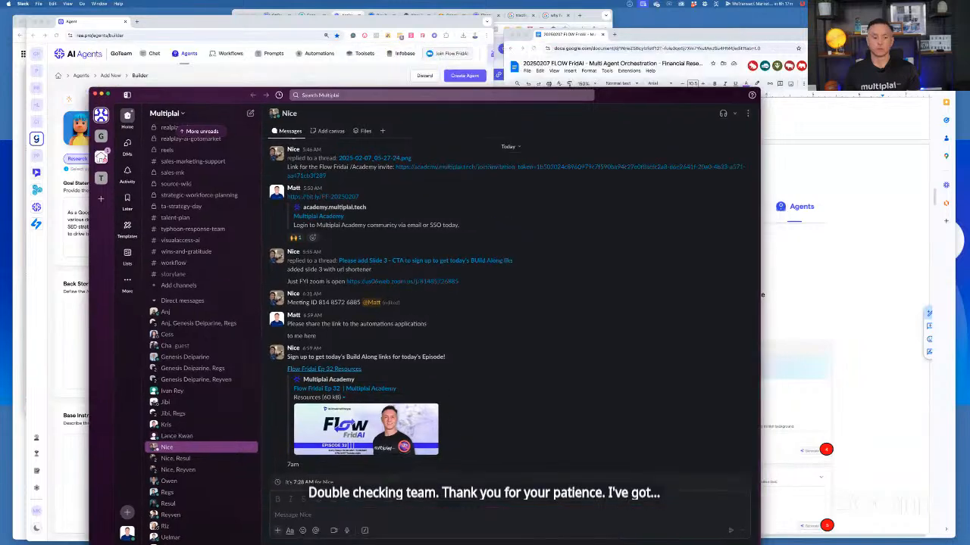
pyautogui.press('super+w')
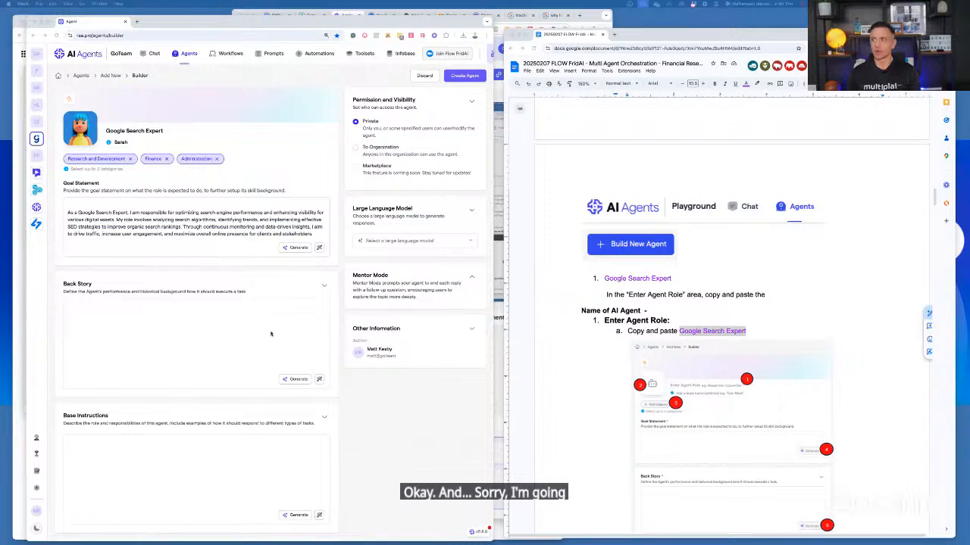
# Replace the first numbered agent name under Build New Agent in the notes with "Stock Market Analyst"
pyautogui.click(642, 285)
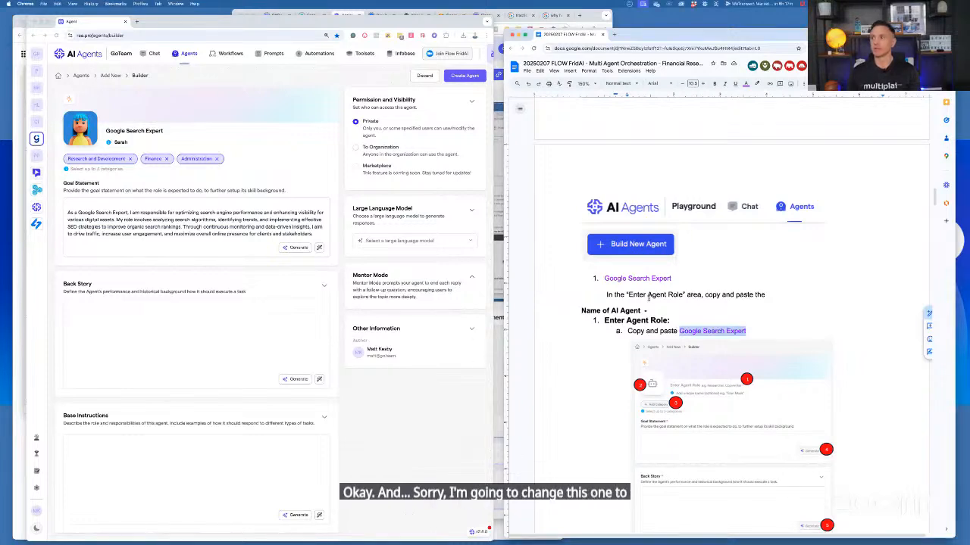
pyautogui.click(605, 278)
pyautogui.press('super+shift+Right')
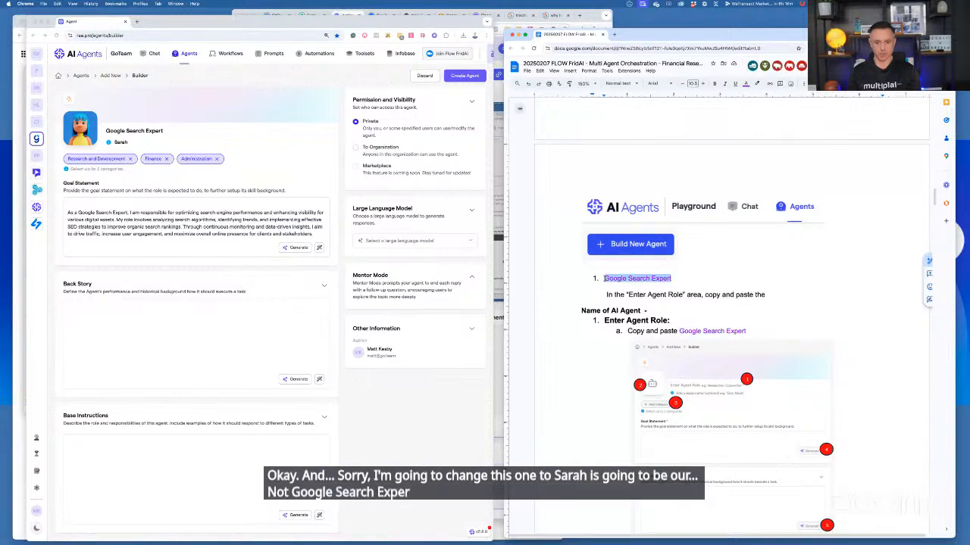
pyautogui.write('Sto')
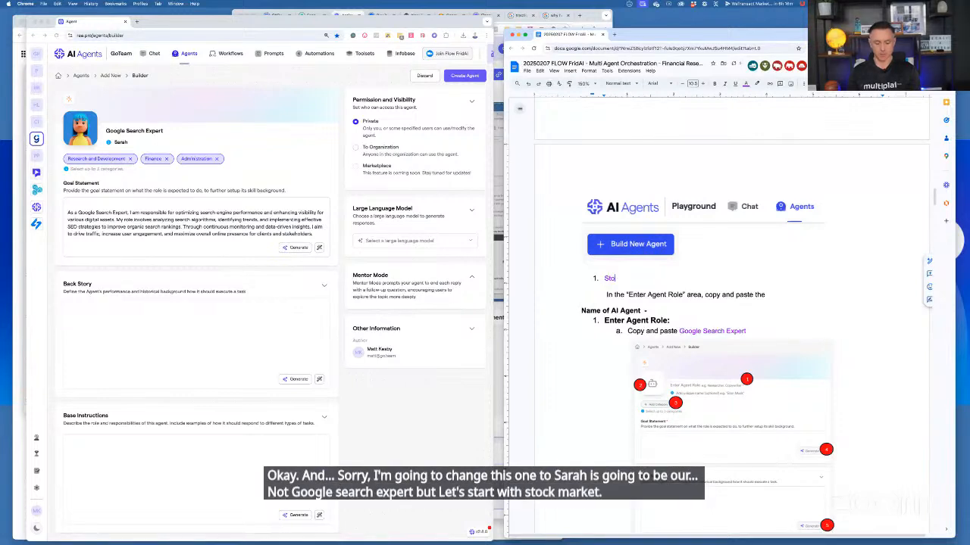
pyautogui.write('ck Ma')
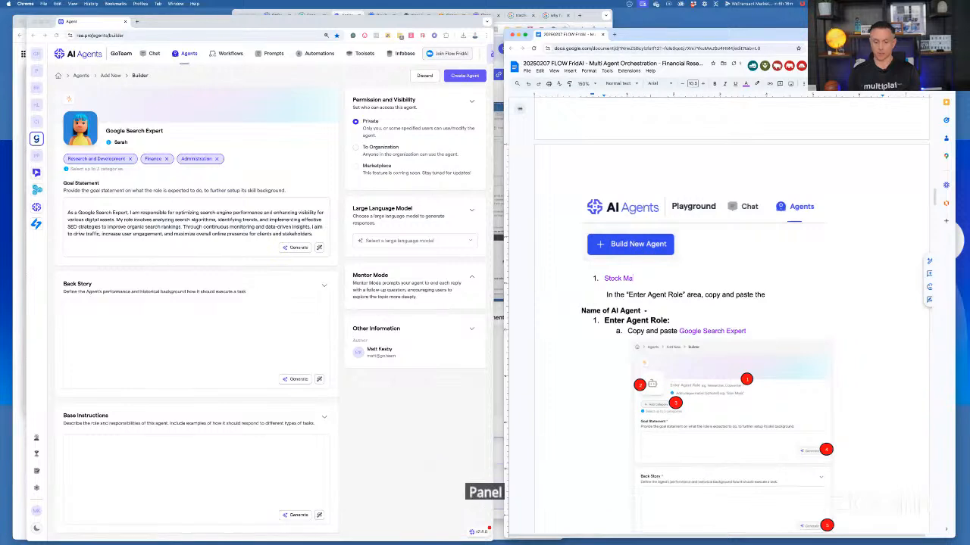
pyautogui.write('rket An')
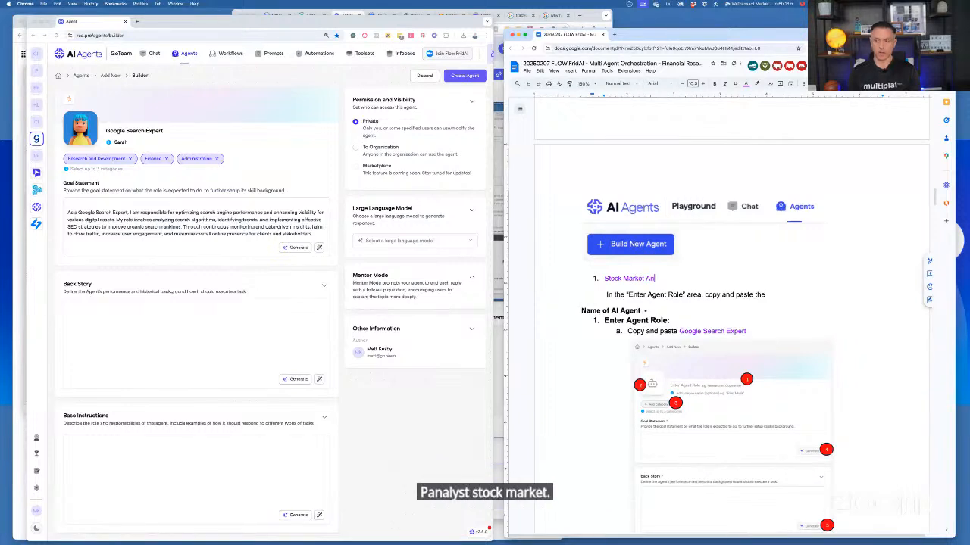
pyautogui.write('a')
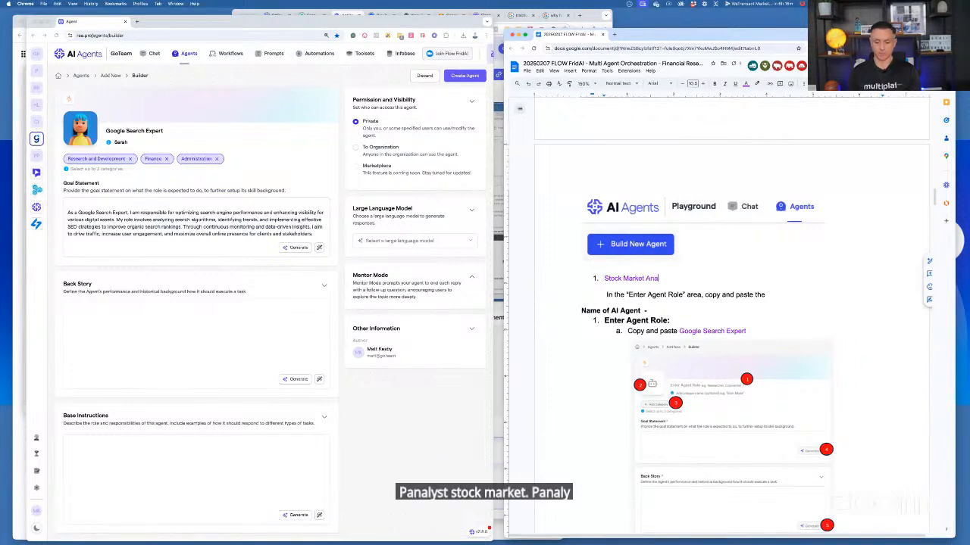
pyautogui.write('lyst')
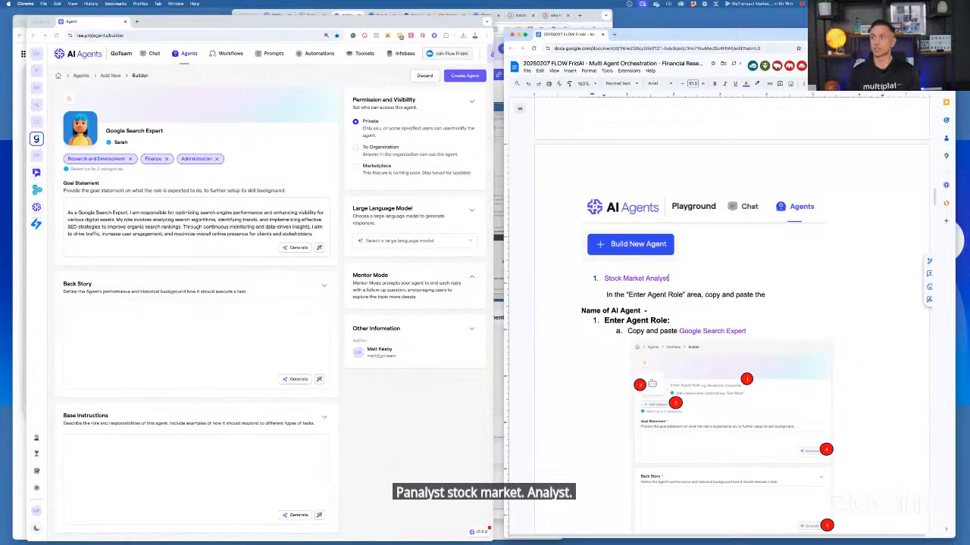
# Copy "Stock Market Analyst" from the notes into the agent's role in place of the existing role
pyautogui.moveTo(669, 278); pyautogui.dragTo(604, 278)
pyautogui.hotkey('ctrl', 'c')
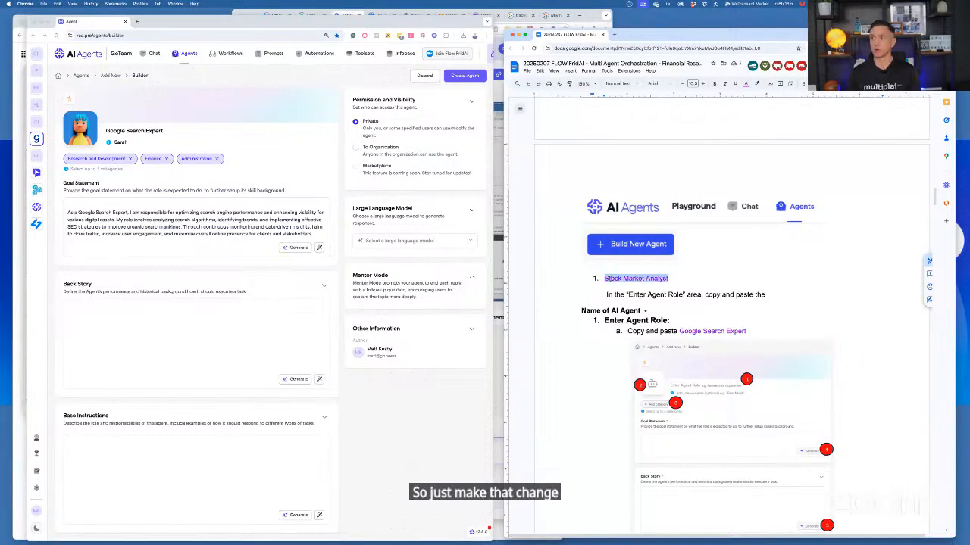
pyautogui.tripleClick(121, 131)
pyautogui.hotkey('ctrl', 'v')
# Clear the old Goal Statement and generate a new one for the Stock Market Analyst role
pyautogui.doubleClick(190, 227)
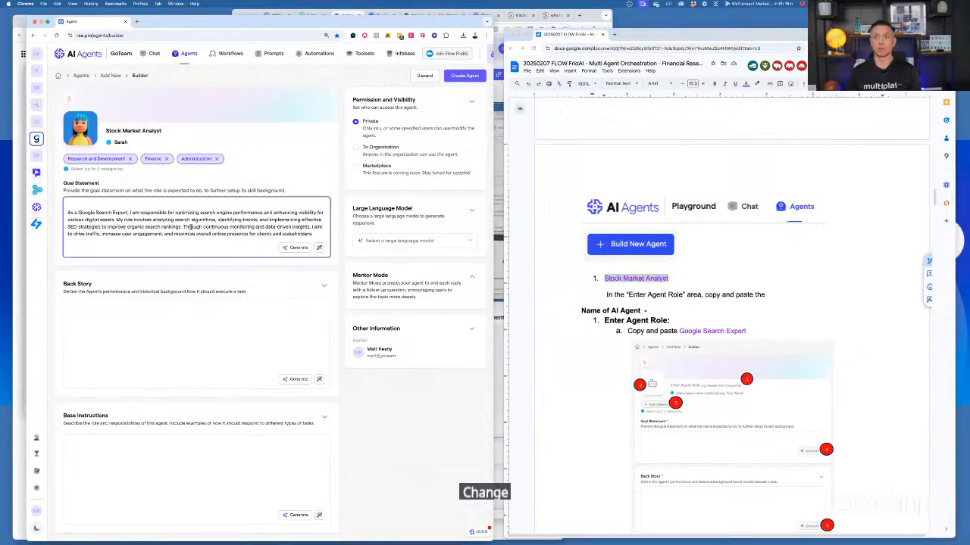
pyautogui.hotkey('ctrl', 'a')
pyautogui.press('BackSpace')
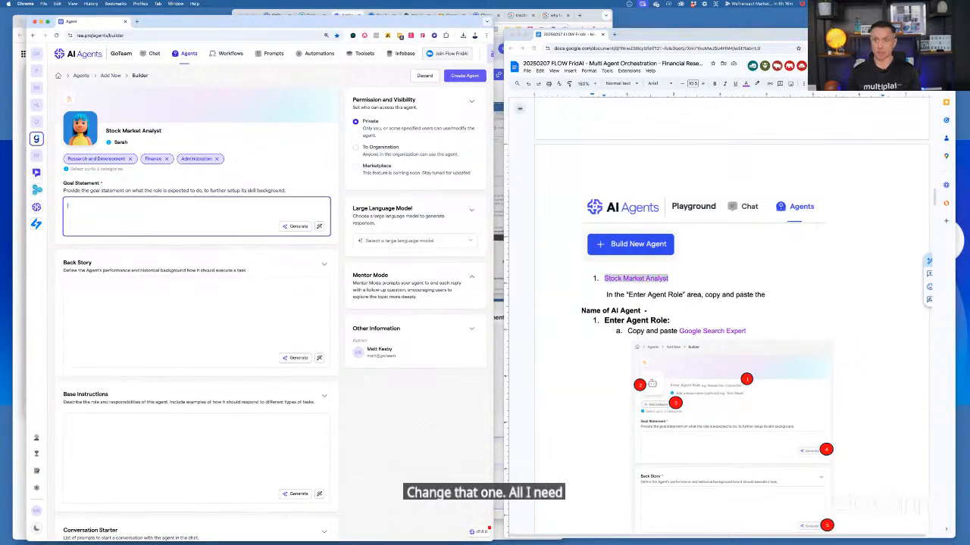
pyautogui.click(291, 231)
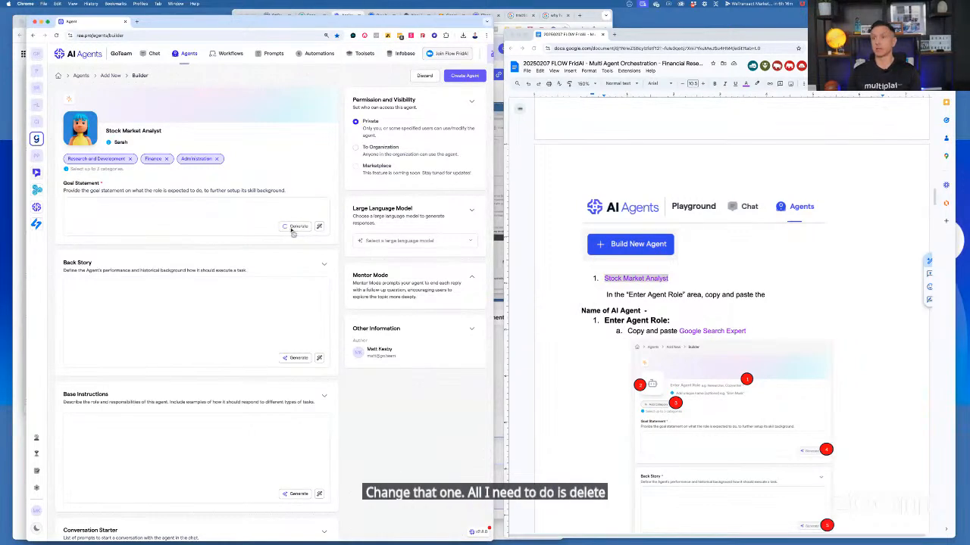
# Replace "Google Search Expert" in the notes' copy-and-paste line under Enter Agent Role with "Stock Market Analyst"
pyautogui.click(747, 330)
pyautogui.moveTo(748, 331); pyautogui.dragTo(679, 331)
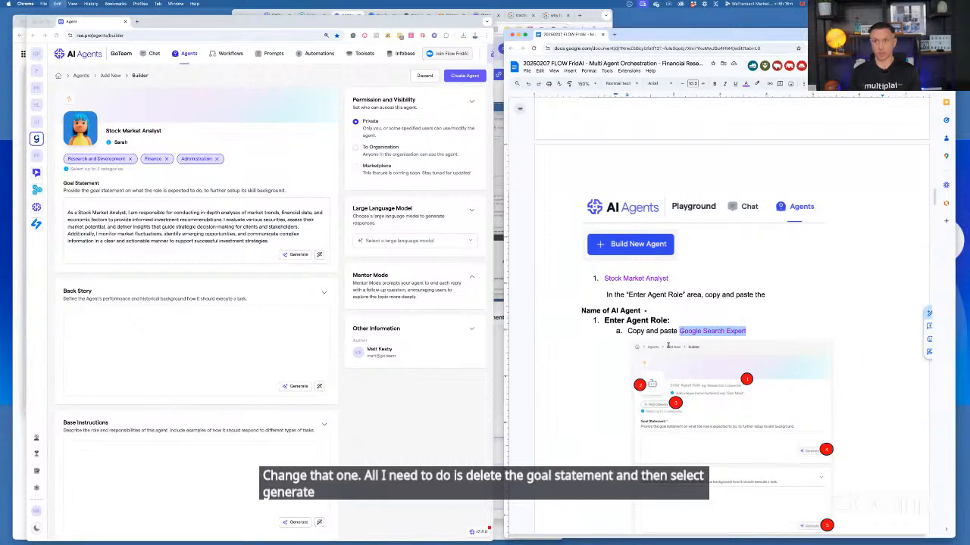
pyautogui.press('super+v')
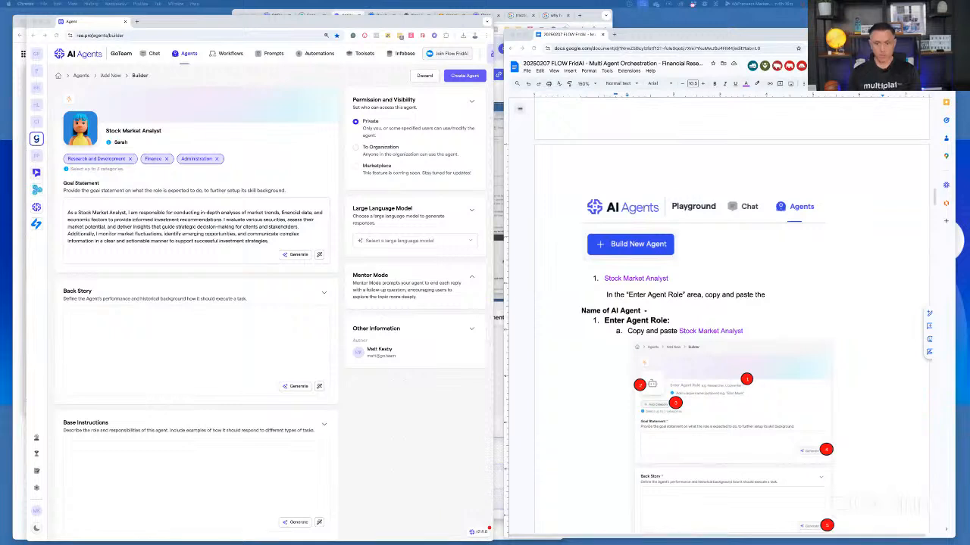
# Generate the Back Story for the Stock Market Analyst agent
pyautogui.click(297, 387)
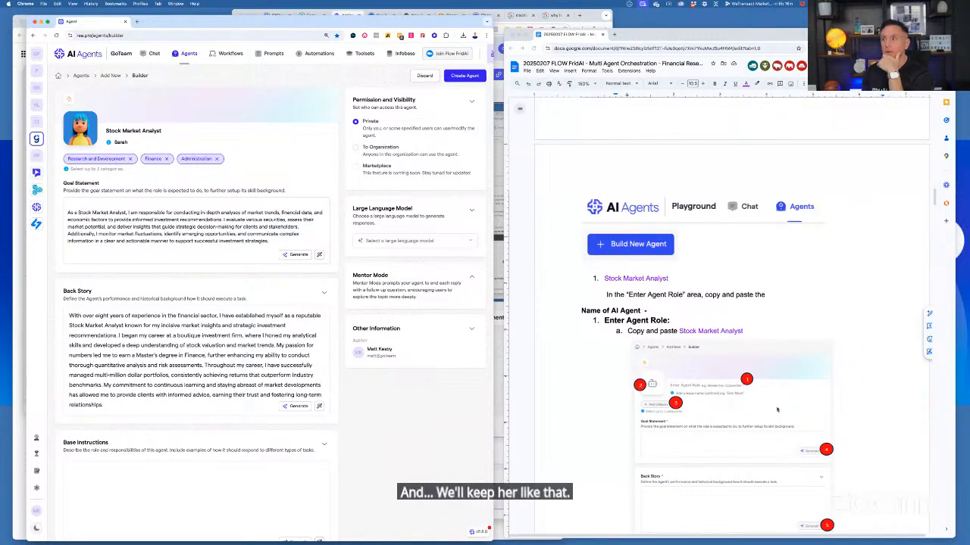
# Leave the Stock Market Analyst's Base Instructions blank and set its DISC personality to Compliant
pyautogui.scroll(-10, 777, 410)
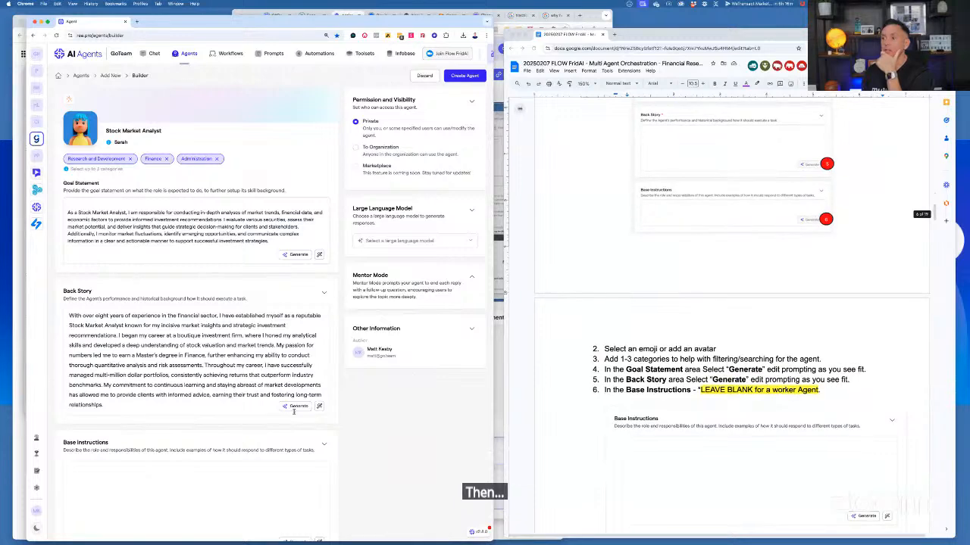
pyautogui.scroll(-3, 294, 411)
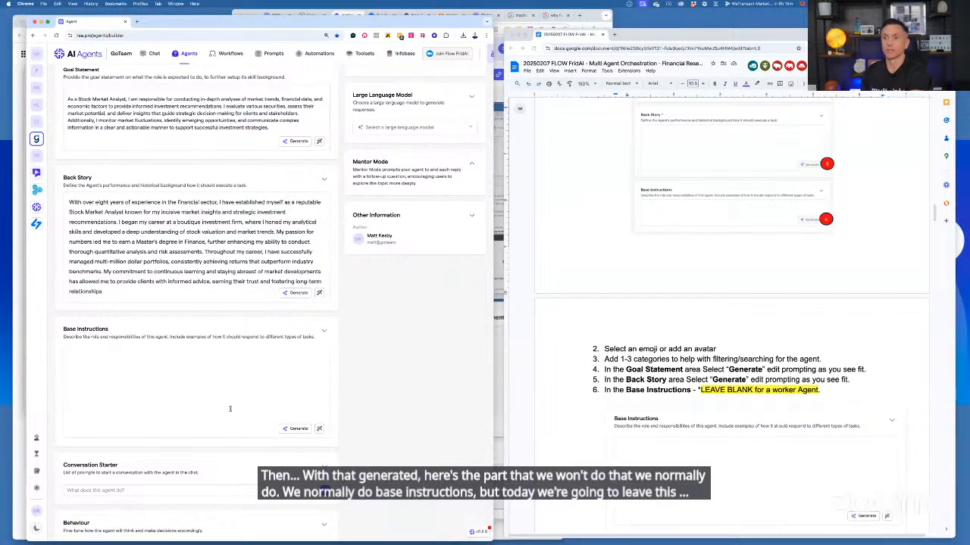
pyautogui.scroll(-4, 230, 409)
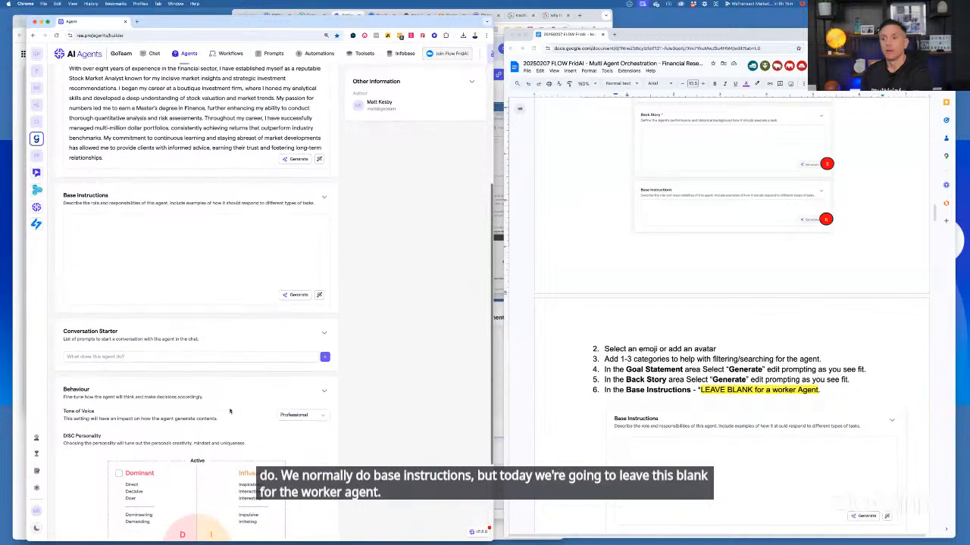
pyautogui.scroll(-1, 230, 411)
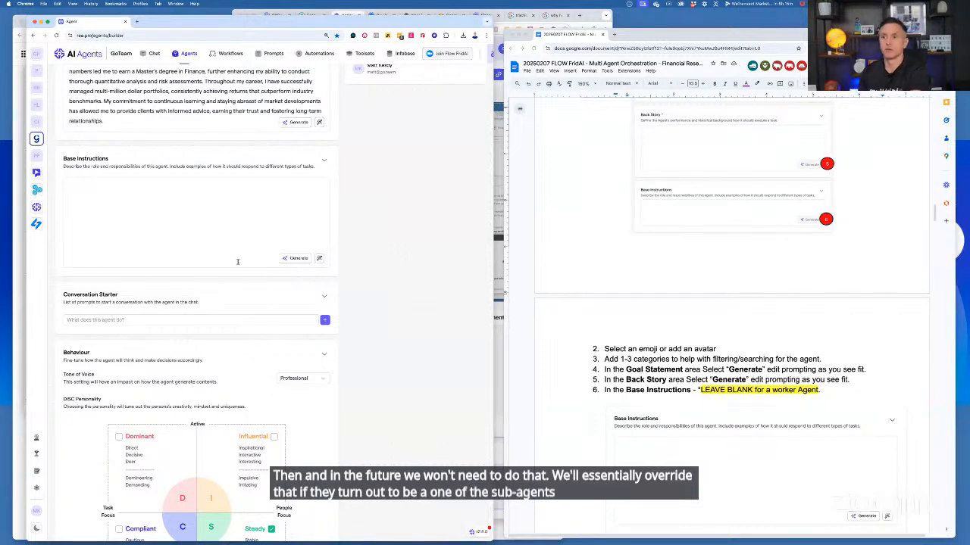
pyautogui.scroll(-1, 288, 347)
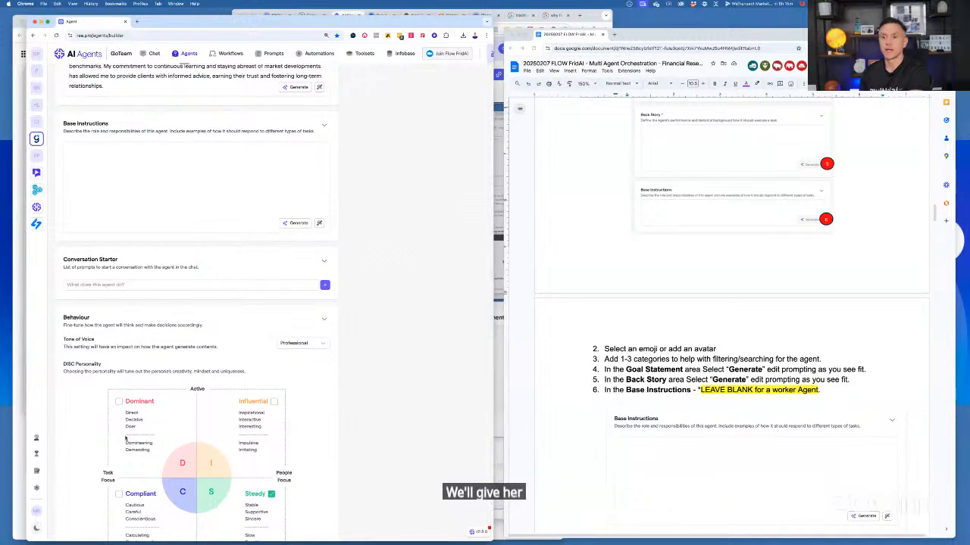
pyautogui.click(119, 496)
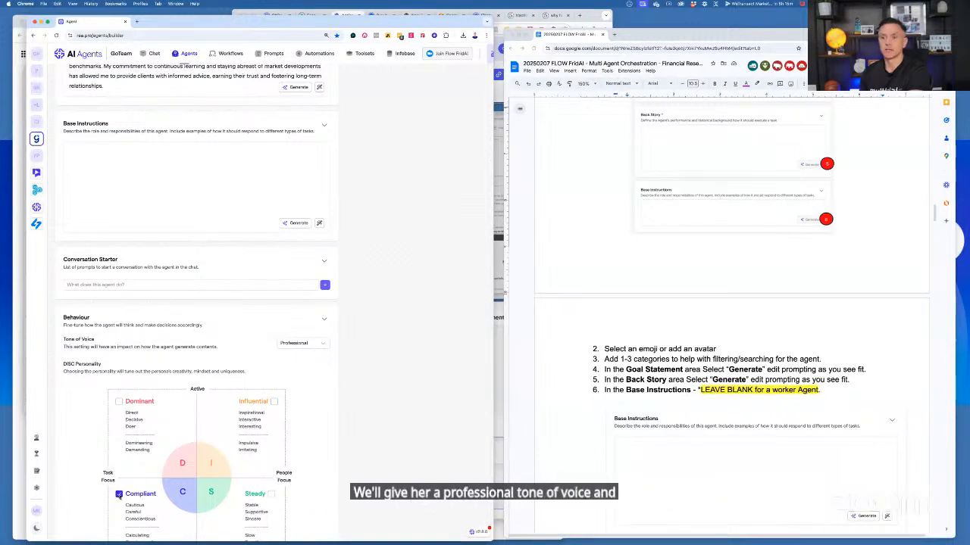
pyautogui.scroll(-1, 134, 492)
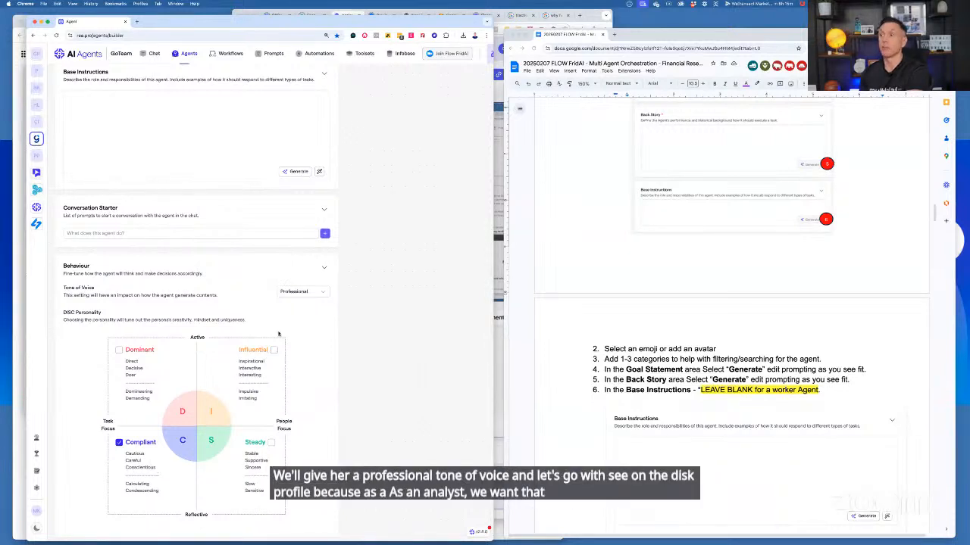
pyautogui.scroll(-1, 273, 360)
# Create the Stock Market Analyst agent following the notes and publish it without release notes
pyautogui.scroll(-6, 636, 359)
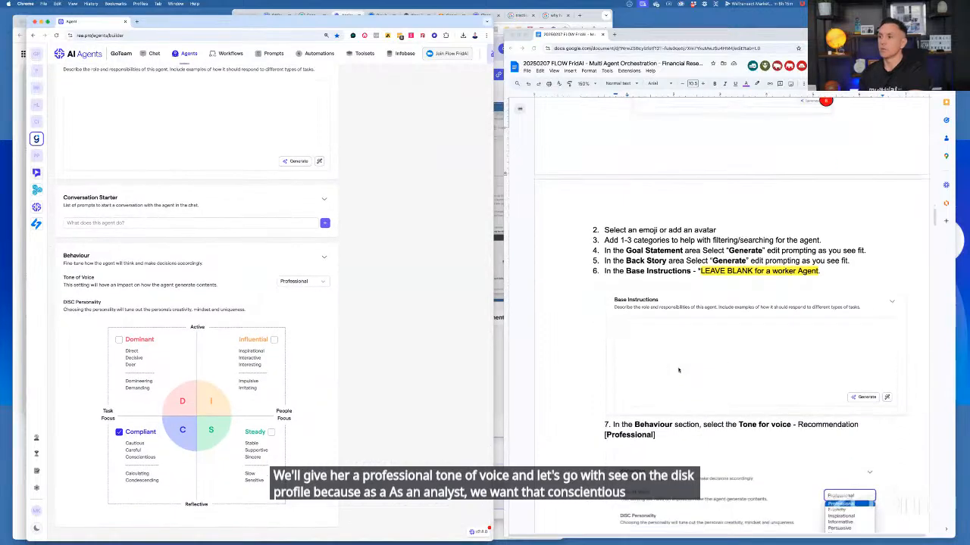
pyautogui.scroll(-12, 676, 371)
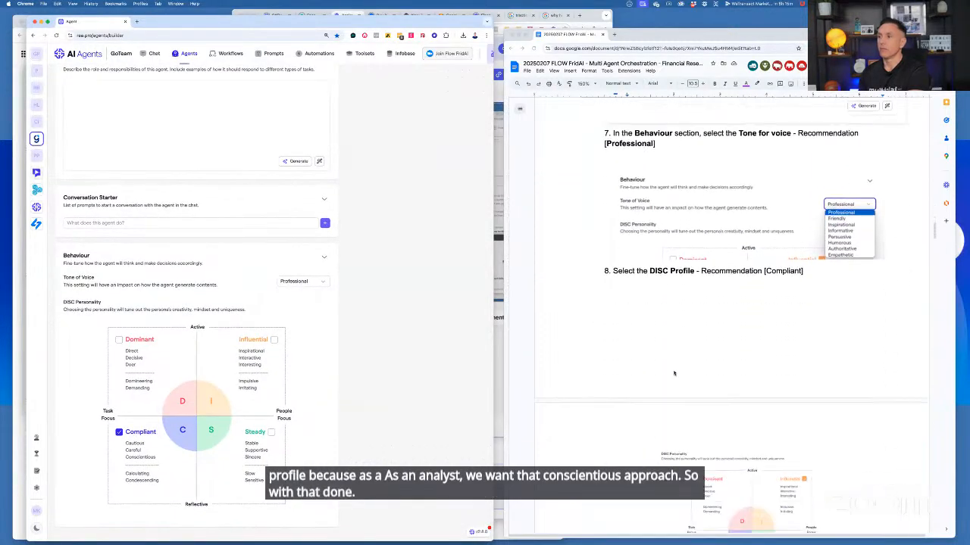
pyautogui.scroll(-5, 672, 372)
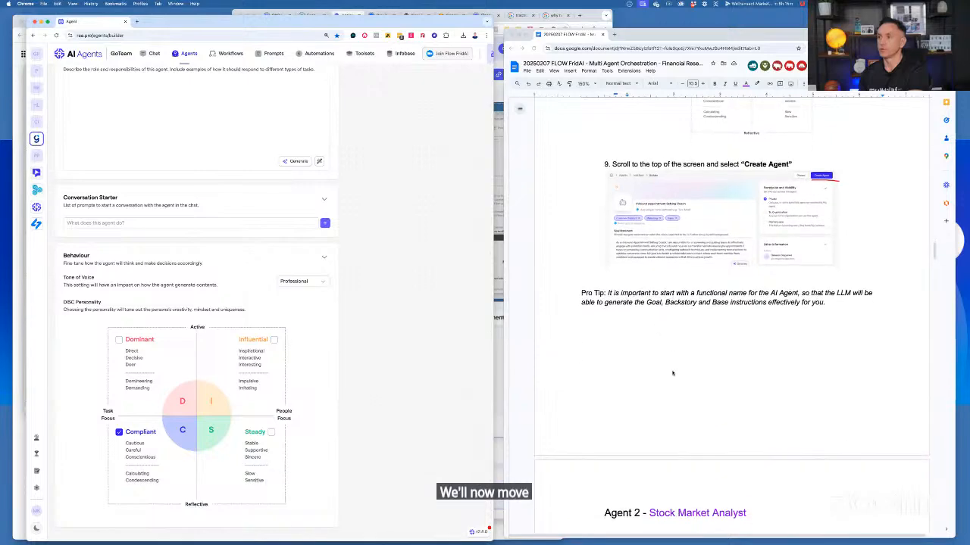
pyautogui.scroll(10, 398, 322)
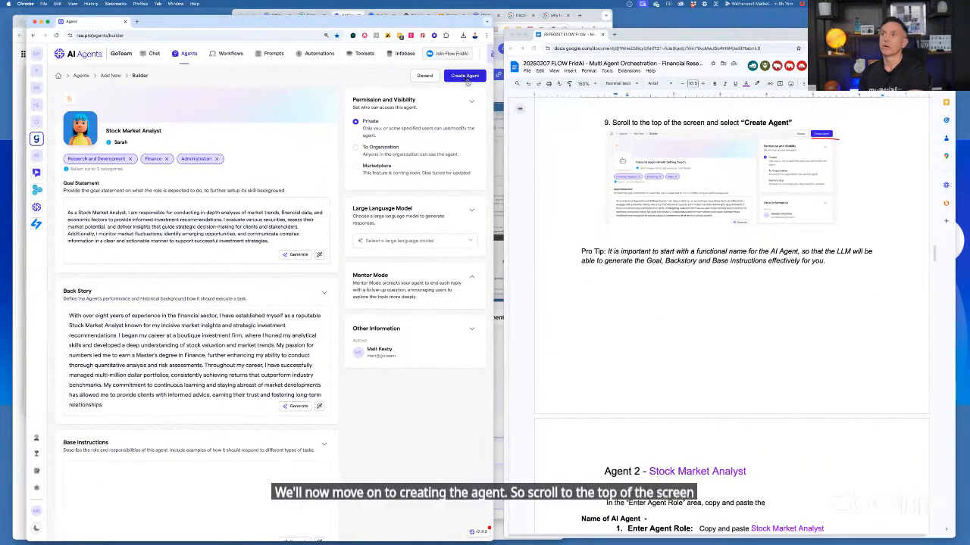
pyautogui.click(466, 80)
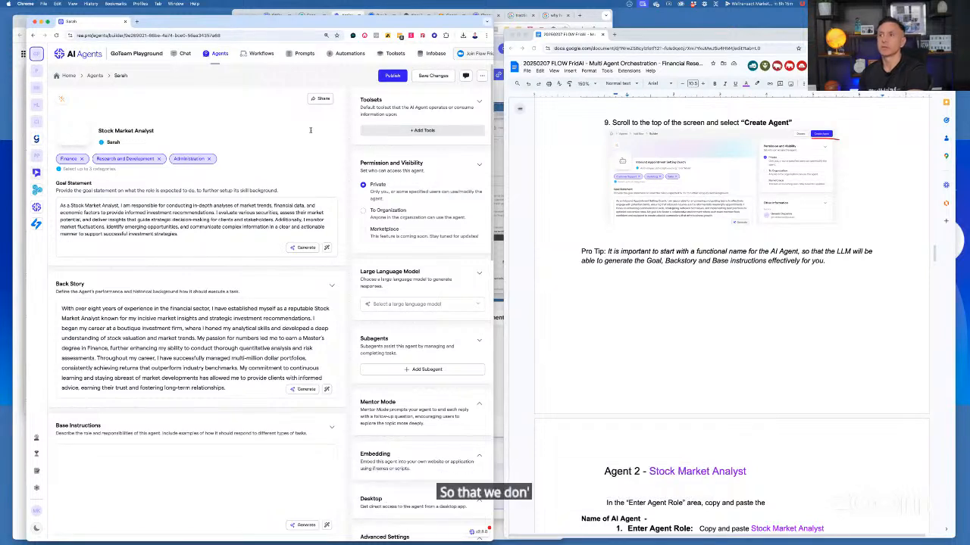
pyautogui.click(393, 76)
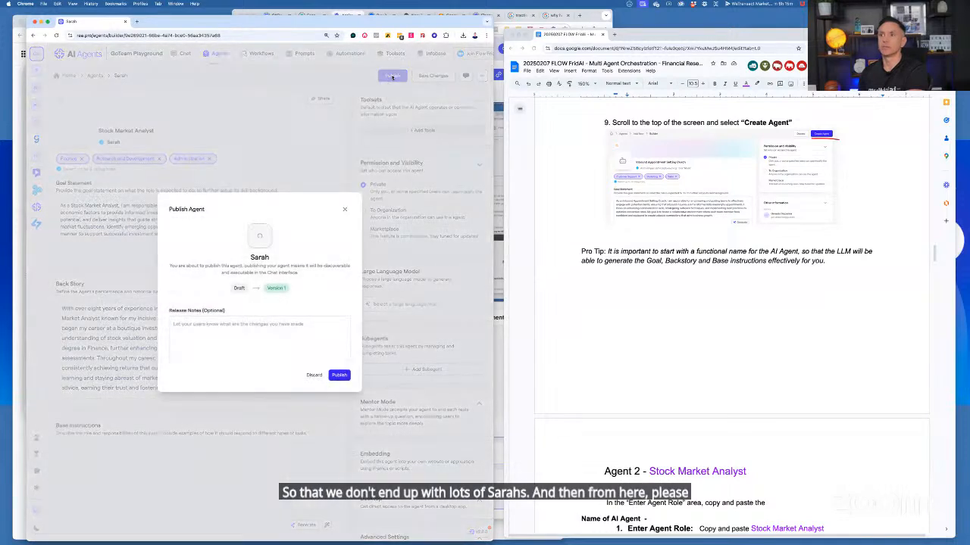
pyautogui.click(338, 376)
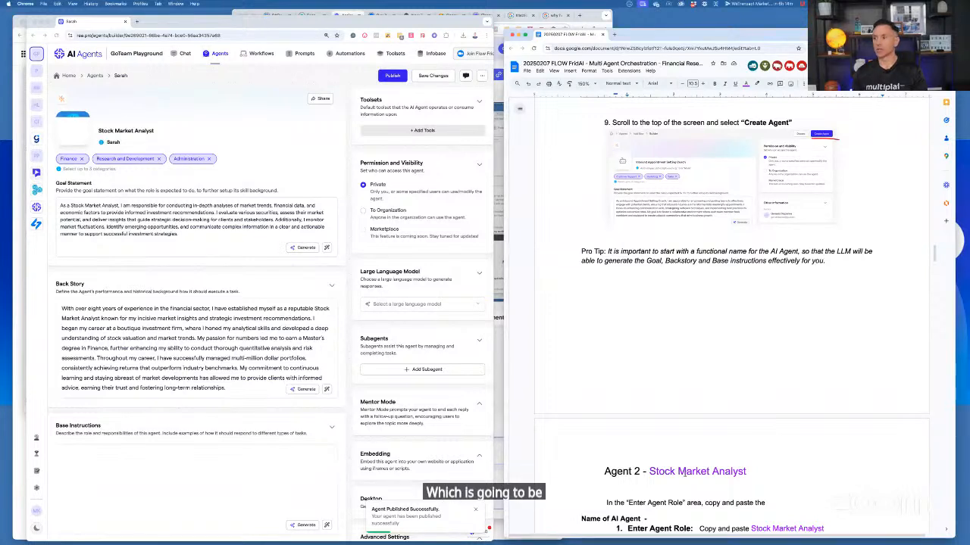
# Replace "Stock Market Analyst" in the notes' Agent 2 heading with "Google Search Expert"
pyautogui.click(645, 471)
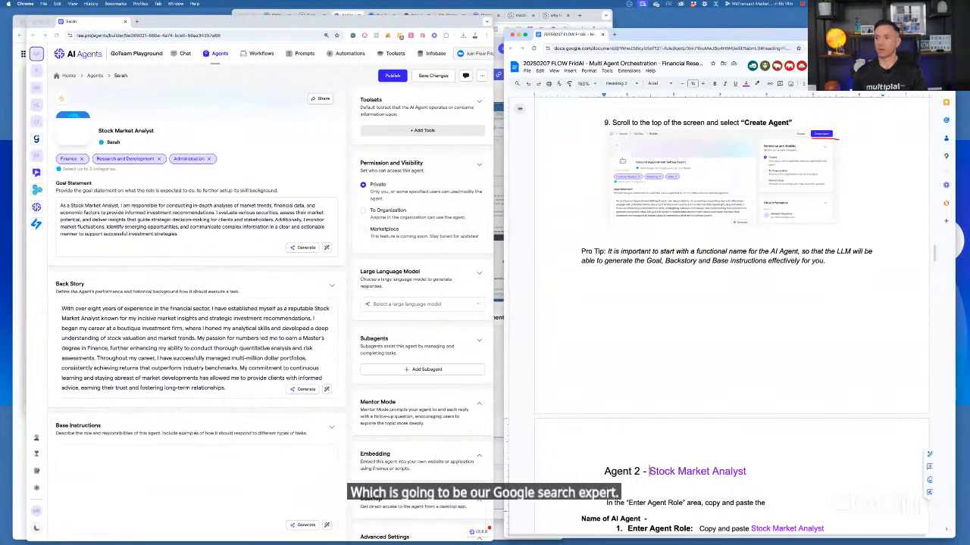
pyautogui.hotkey('shift', 'End')
pyautogui.write('Google S')
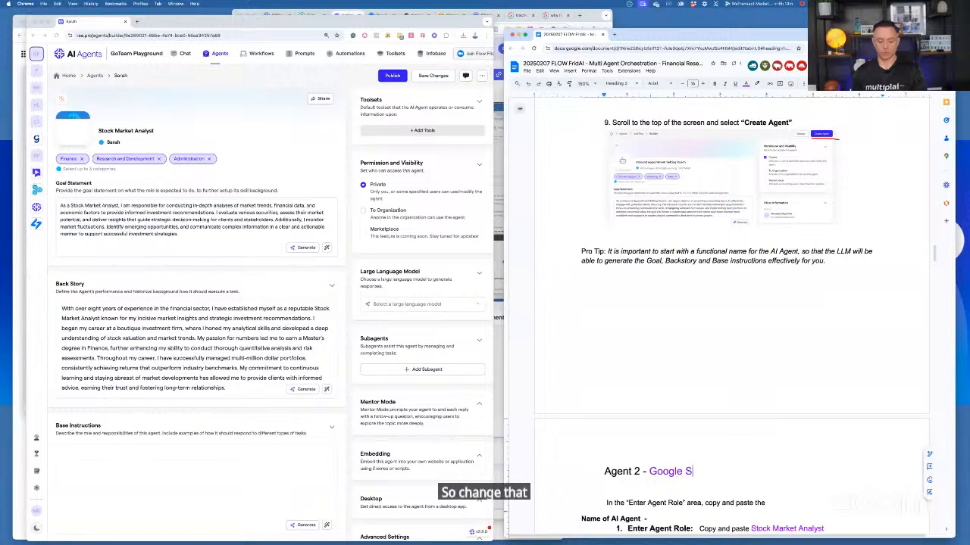
pyautogui.write('earch Exper')
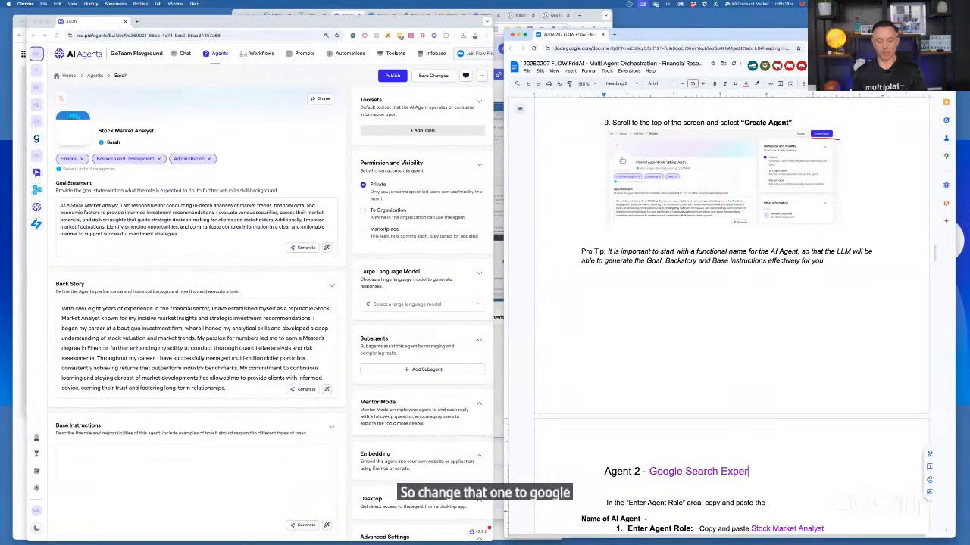
pyautogui.write('t')
# Return to the Agents overview and start building a new agent
pyautogui.scroll(-2, 740, 455)
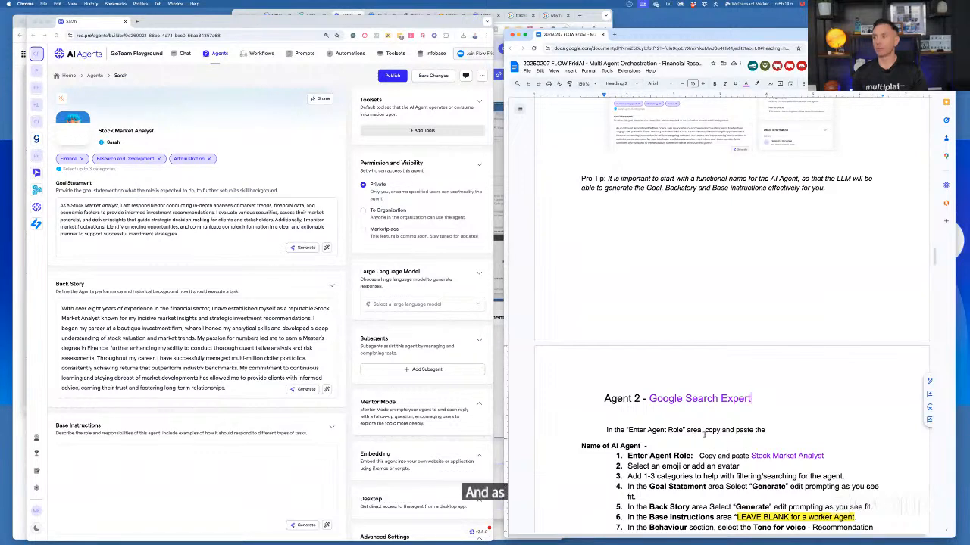
pyautogui.click(218, 55)
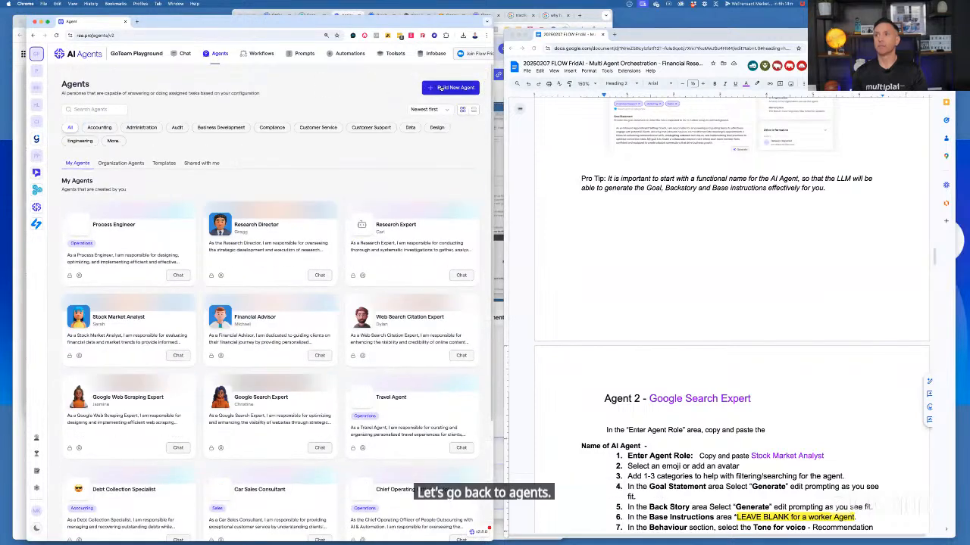
pyautogui.click(442, 89)
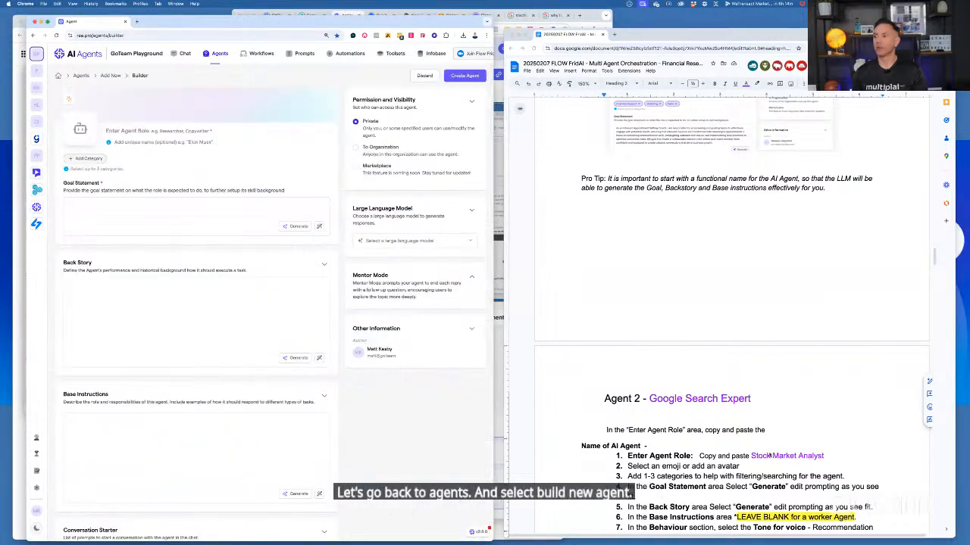
# Replace "Stock Market Analyst" with "Google Search Expert" in the Enter Agent Role line of the notes' Agent 2 section
pyautogui.click(759, 457)
pyautogui.click(751, 456)
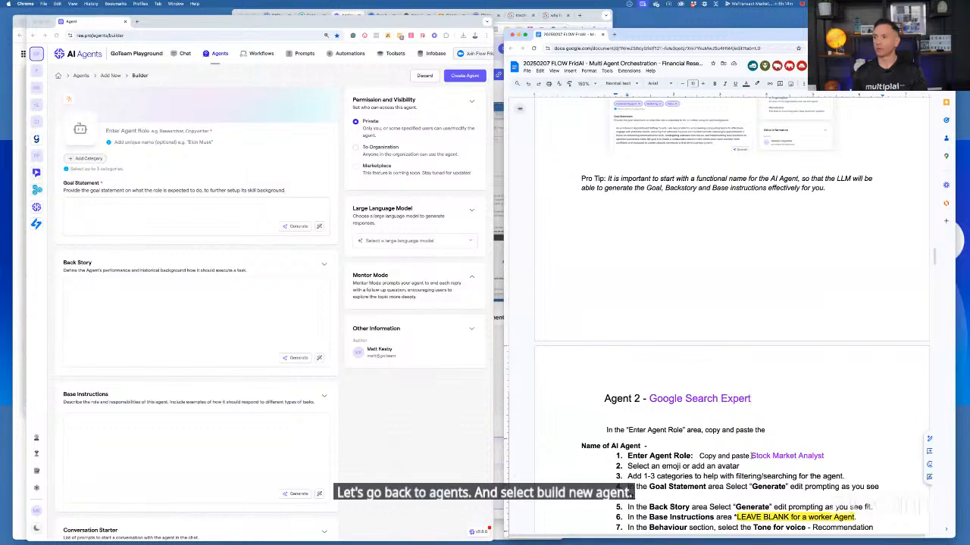
pyautogui.hotkey('shift', 'End')
pyautogui.write('Google ')
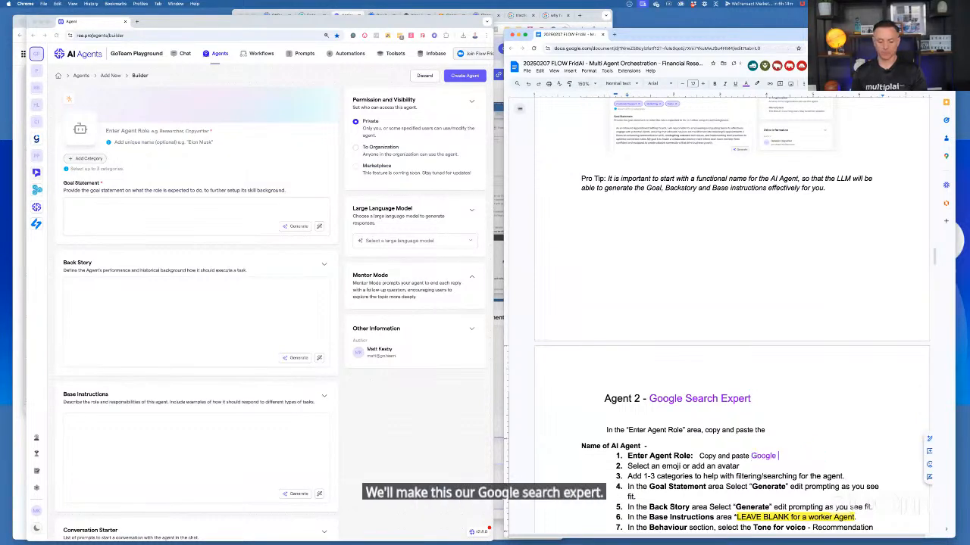
pyautogui.write('Search Expert')
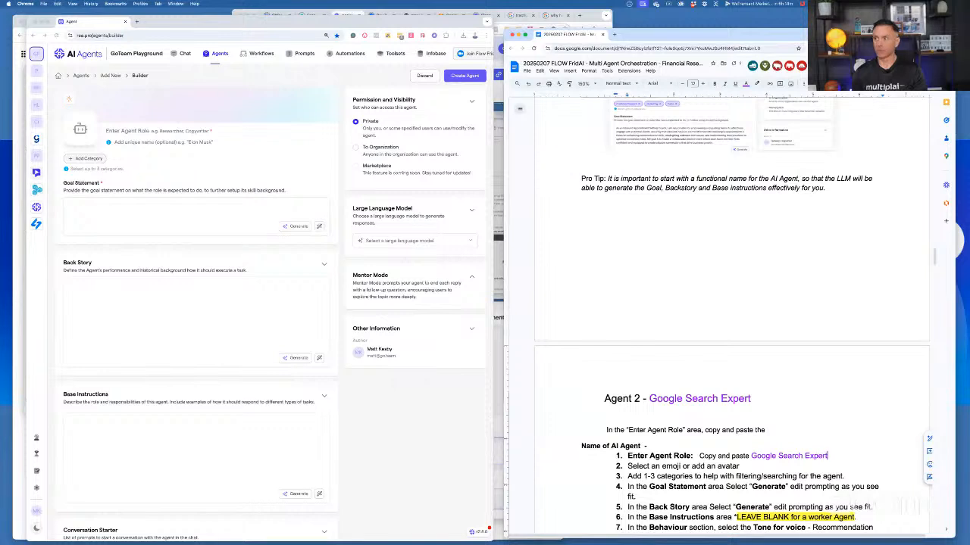
# Copy "Google Search Expert" from the notes into the new agent's role
pyautogui.keyDown('shift'); pyautogui.click(750, 455); pyautogui.keyUp('shift')
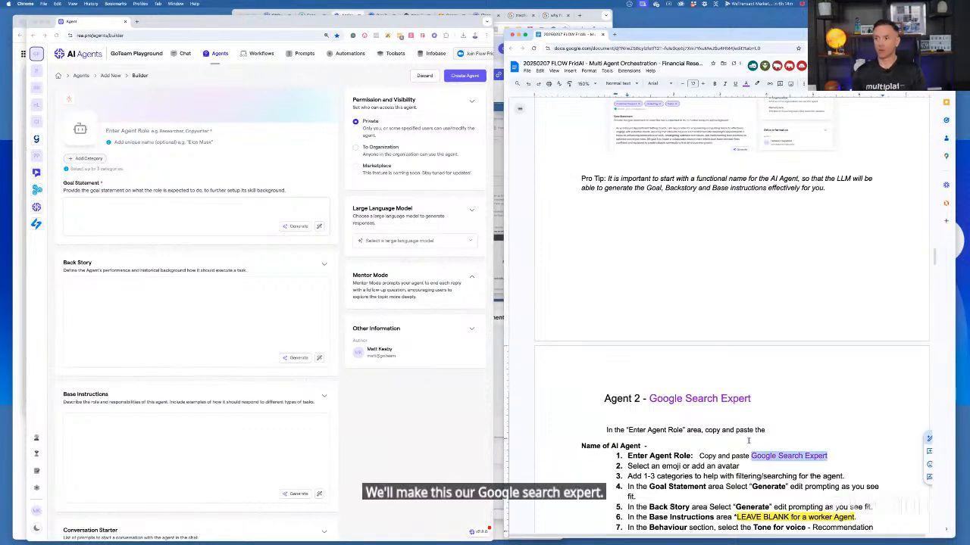
pyautogui.press('super+c')
pyautogui.click(183, 135)
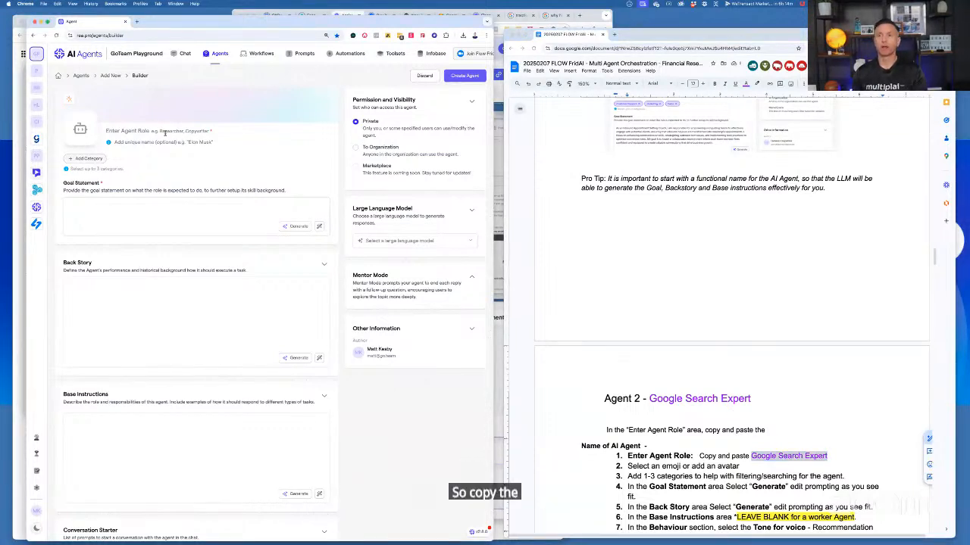
pyautogui.press('super+v')
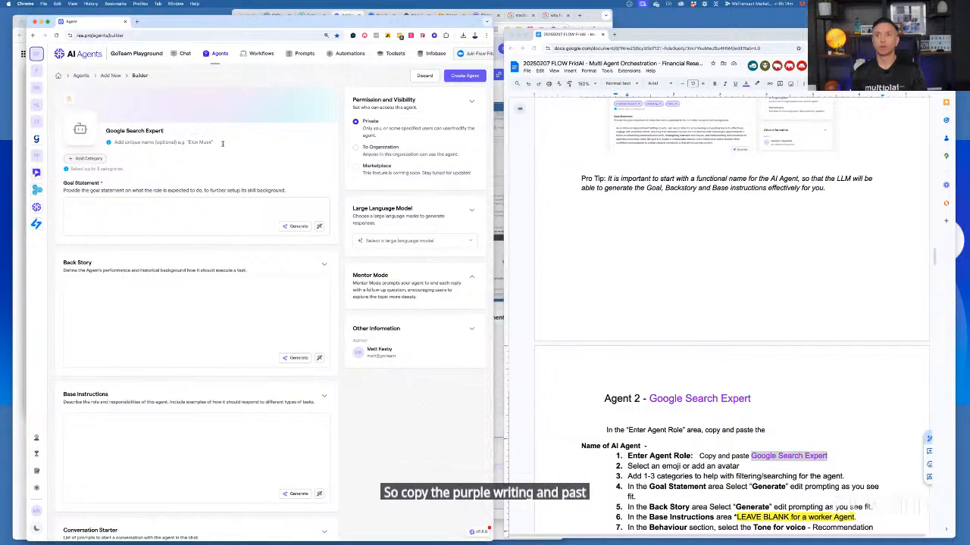
# Enter the Google Search Expert's unique first name and assign the agent the Administration category
pyautogui.click(176, 143)
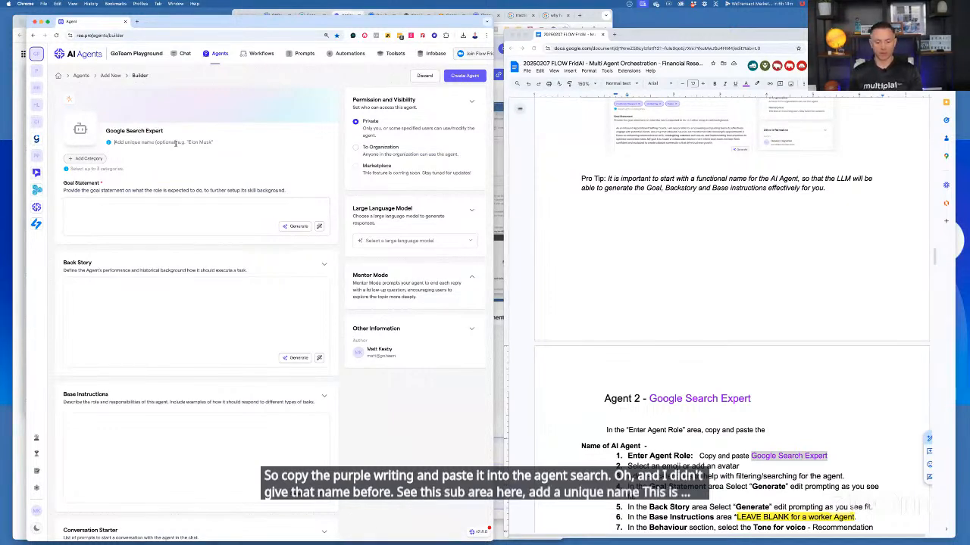
pyautogui.write('CH')
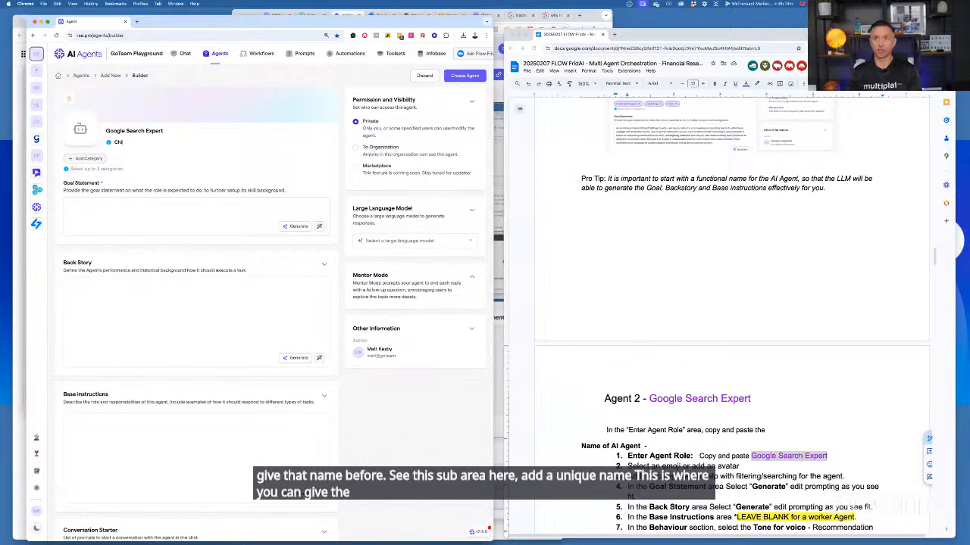
pyautogui.write('ris')
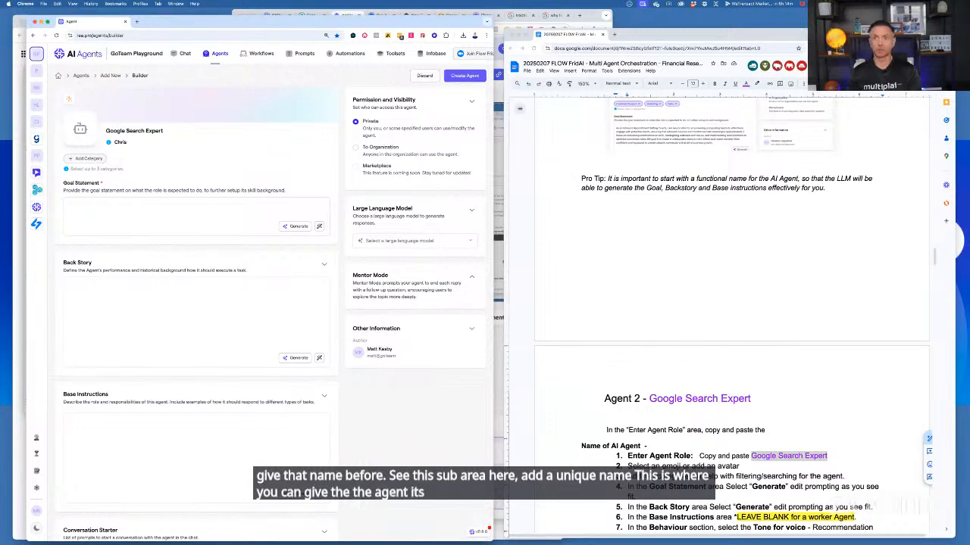
pyautogui.write('tine')
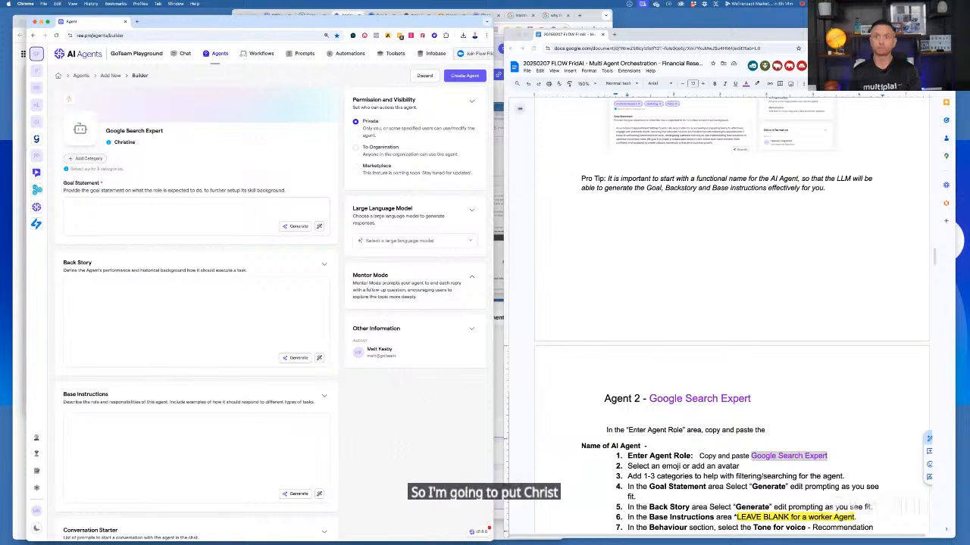
pyautogui.click(91, 160)
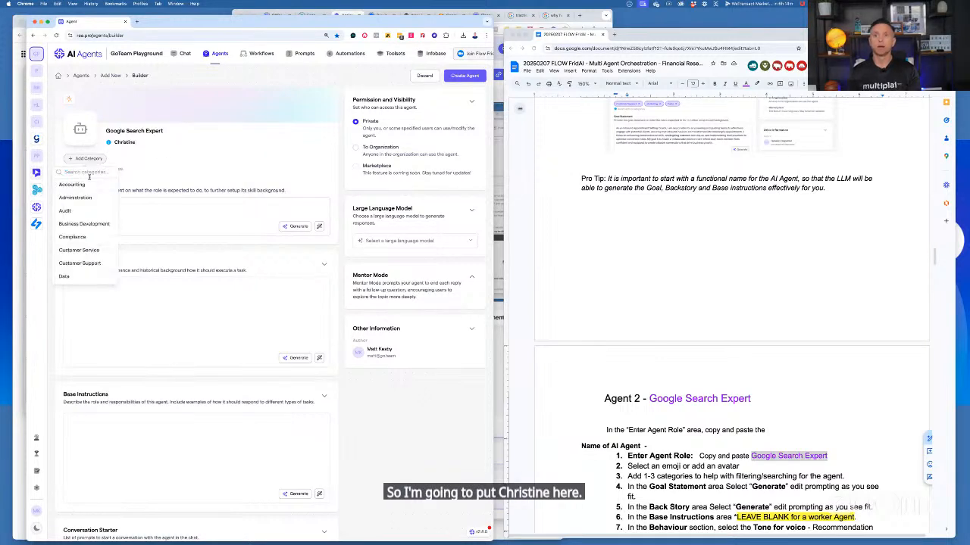
pyautogui.click(85, 197)
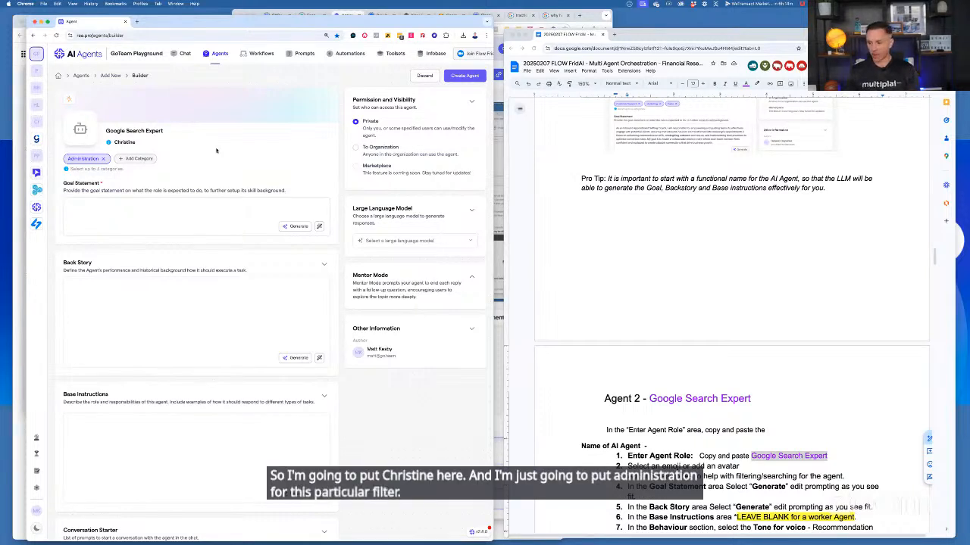
# Upload the "02 - Google Search Expert" PNG as the agent's custom avatar and apply it
pyautogui.click(89, 134)
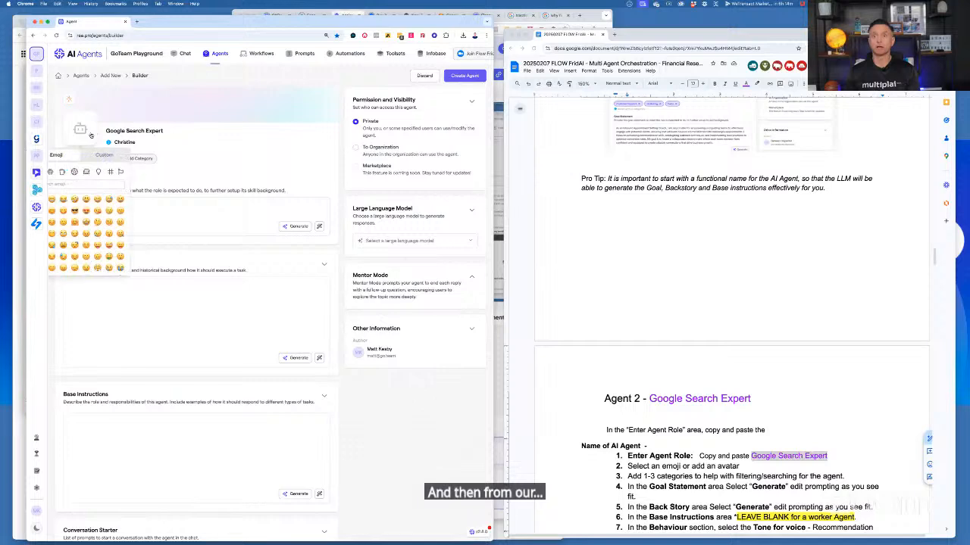
pyautogui.click(103, 156)
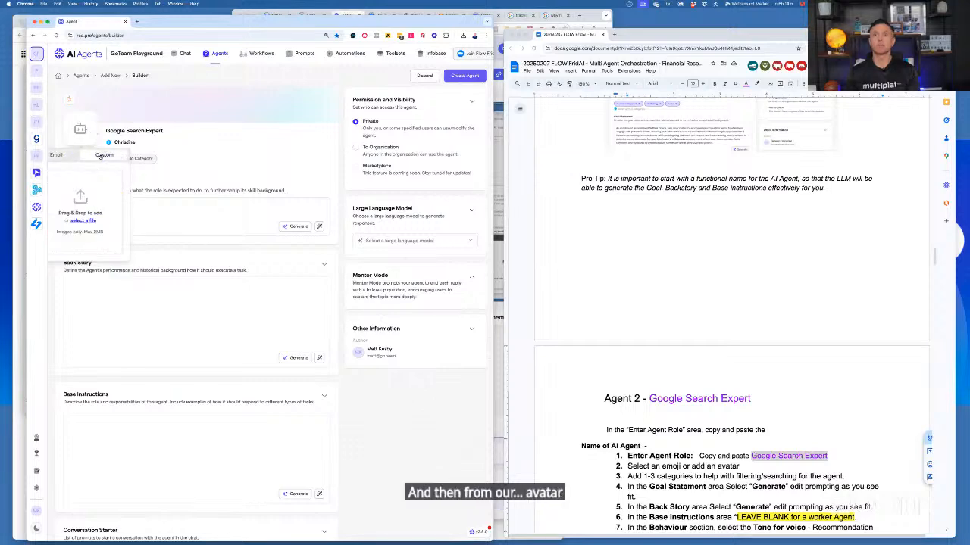
pyautogui.click(83, 221)
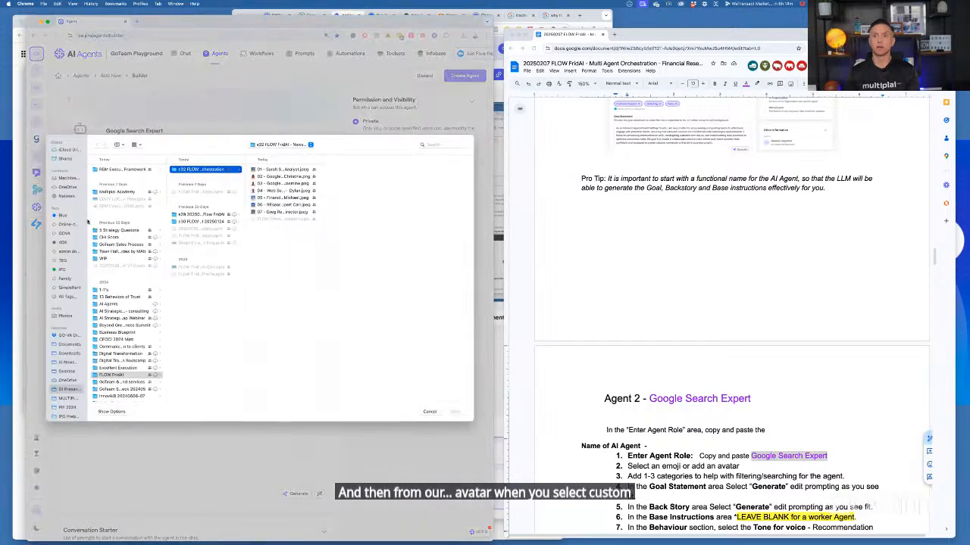
pyautogui.click(301, 177)
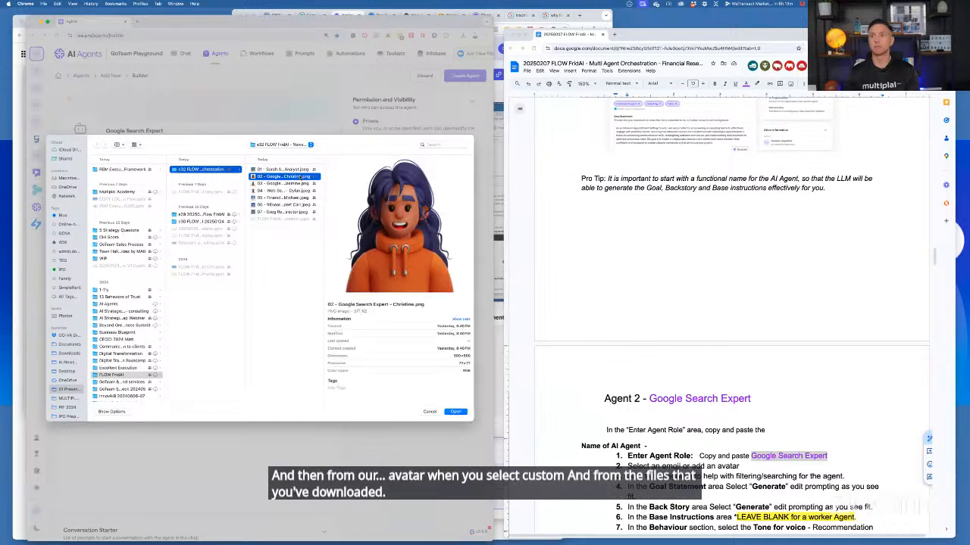
pyautogui.click(455, 412)
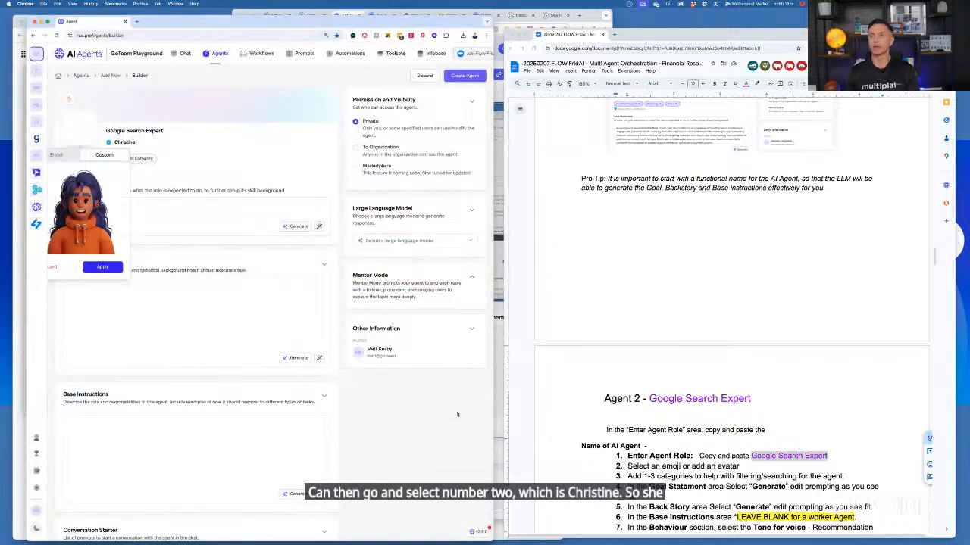
pyautogui.click(103, 268)
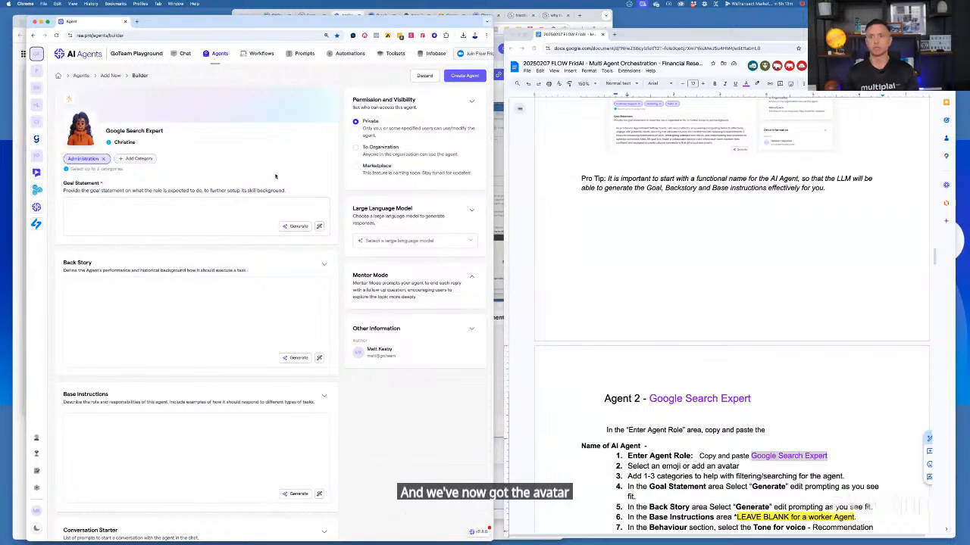
# Generate the Google Search Expert's goal statement and back story
pyautogui.click(292, 226)
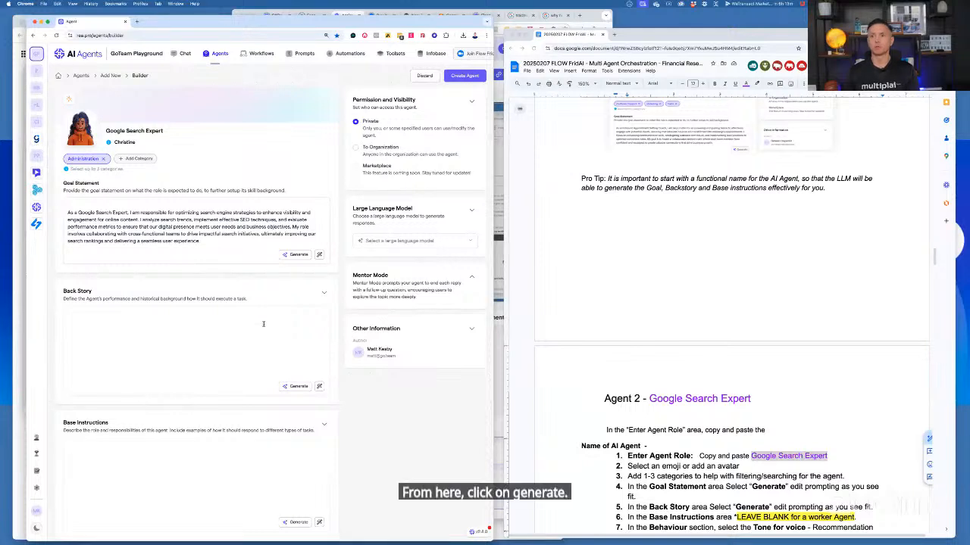
pyautogui.click(298, 387)
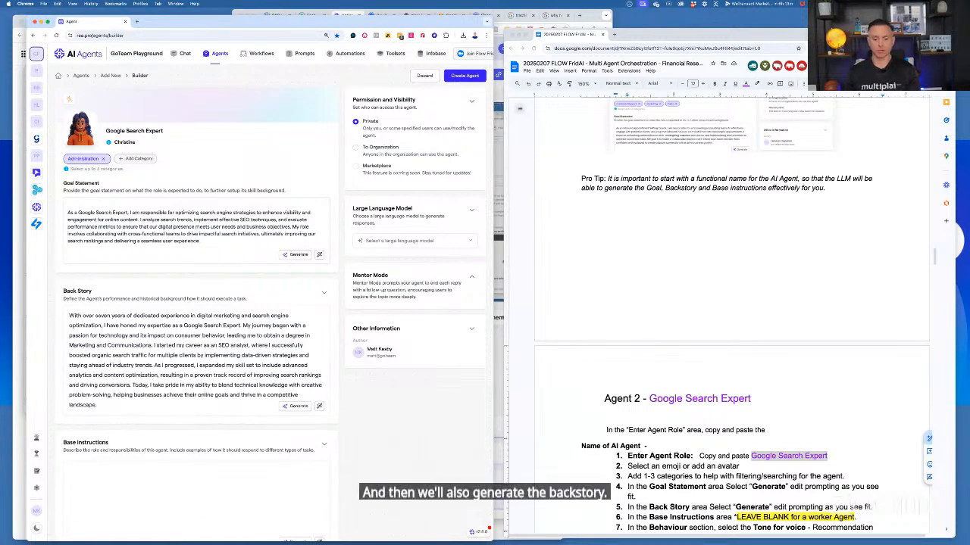
# Set the Google Search Expert's DISC personality to Compliant, leaving its base instructions blank and tone of voice Professional
pyautogui.scroll(-3, 193, 394)
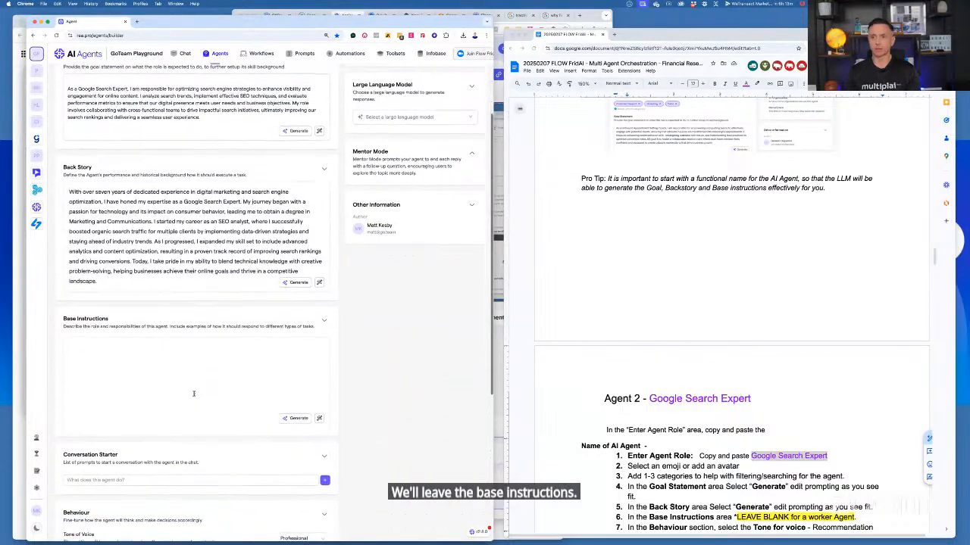
pyautogui.scroll(-4, 194, 394)
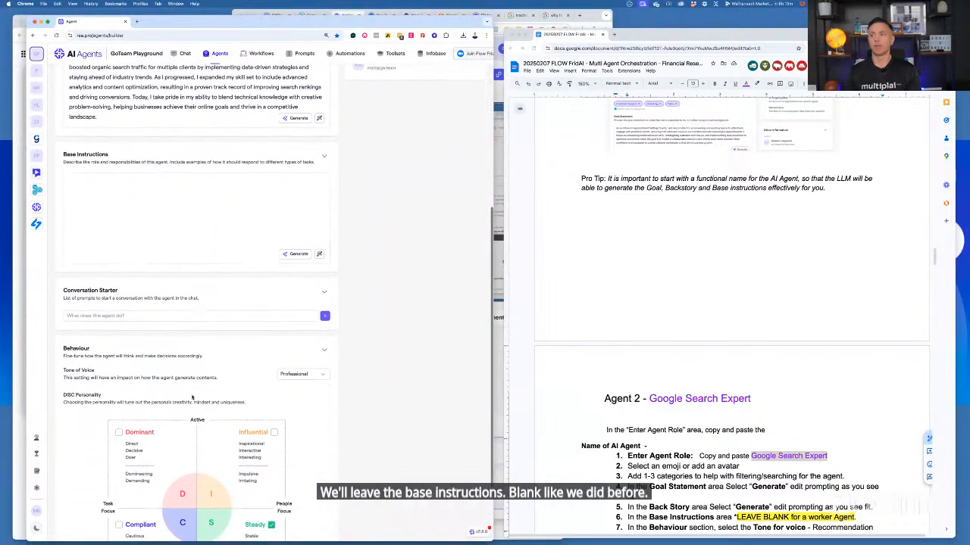
pyautogui.scroll(-5, 690, 424)
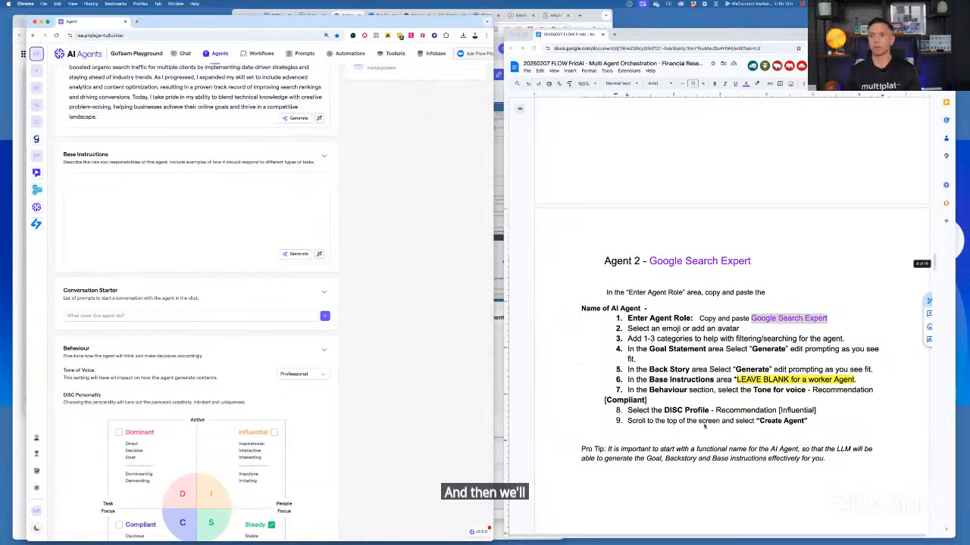
pyautogui.scroll(-2, 308, 433)
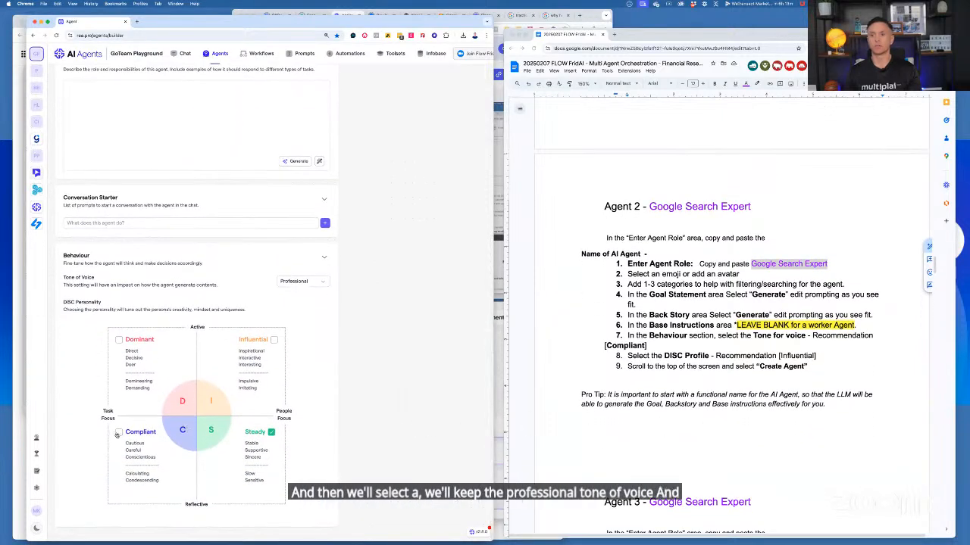
pyautogui.click(119, 433)
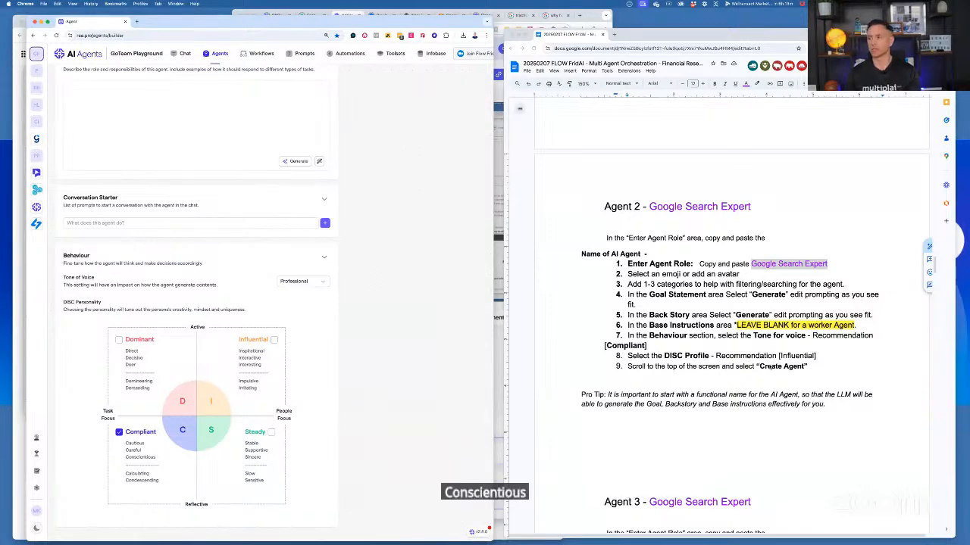
# Replace "Influential" with "Compliant" as the DISC Profile recommendation in the notes' Agent 2 section
pyautogui.scroll(-1, 770, 367)
pyautogui.scroll(-1, 769, 368)
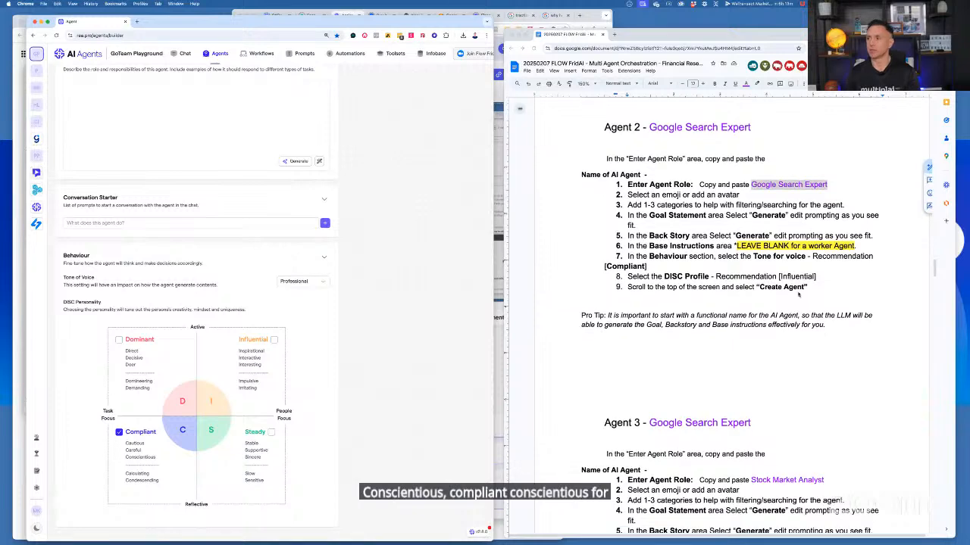
pyautogui.doubleClick(781, 276)
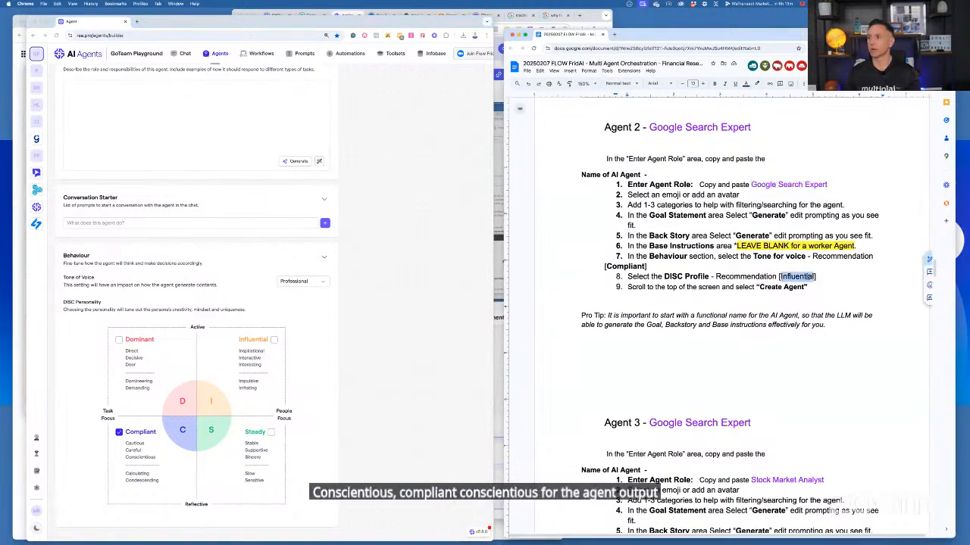
pyautogui.write('Compliant')
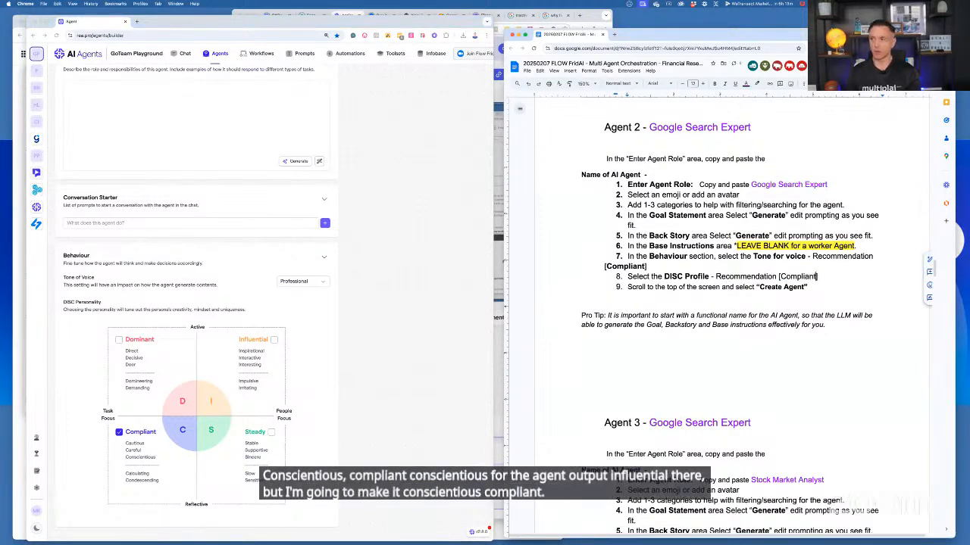
# Create the Google Search Expert agent and publish it without release notes
pyautogui.scroll(15, 430, 352)
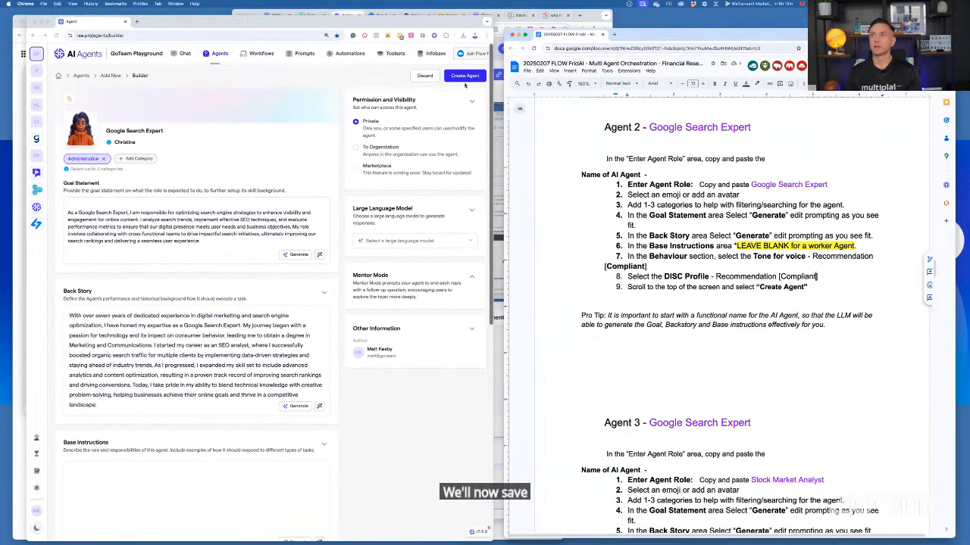
pyautogui.click(467, 79)
pyautogui.click(466, 79)
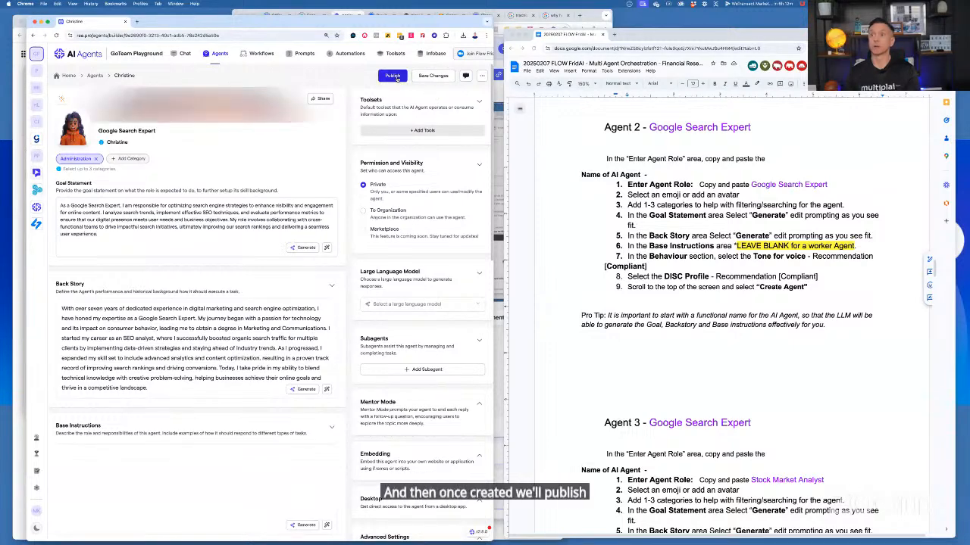
pyautogui.click(393, 76)
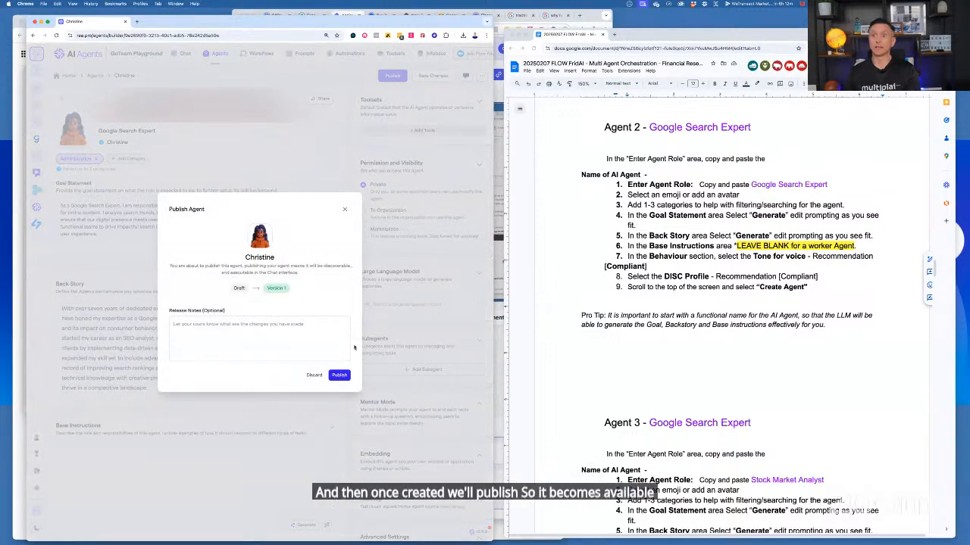
pyautogui.click(339, 375)
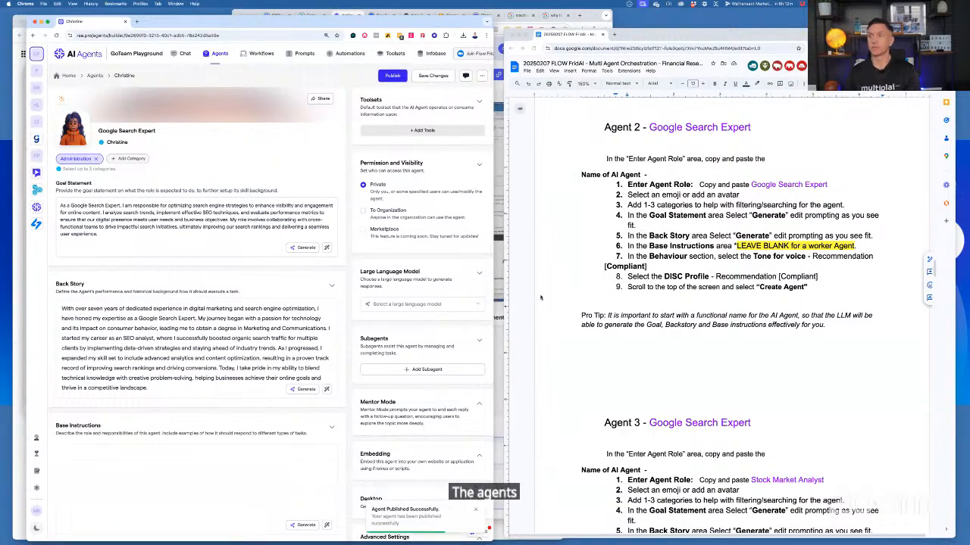
# Replace the role name in the notes' Agent 3 heading with "Google Web Scraping Expert"
pyautogui.scroll(1, 541, 297)
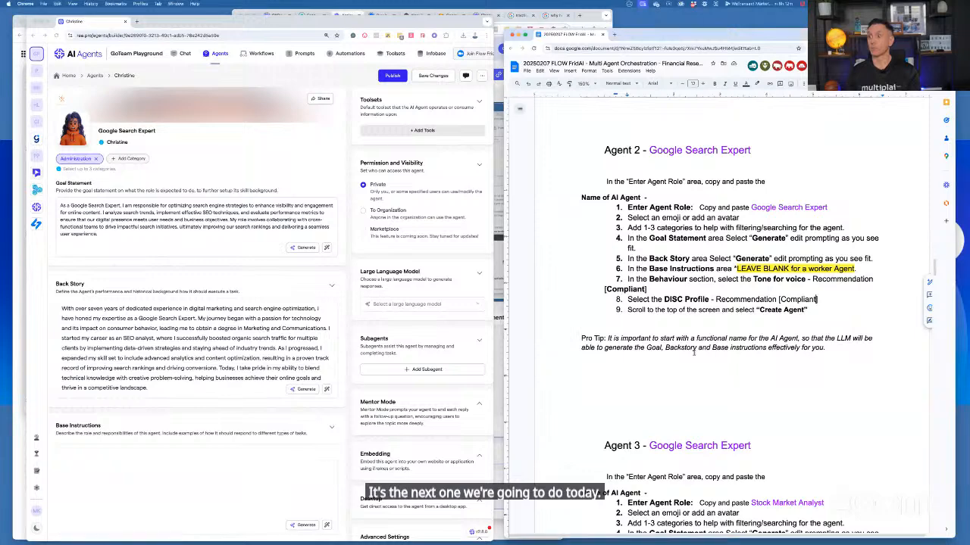
pyautogui.scroll(-5, 704, 189)
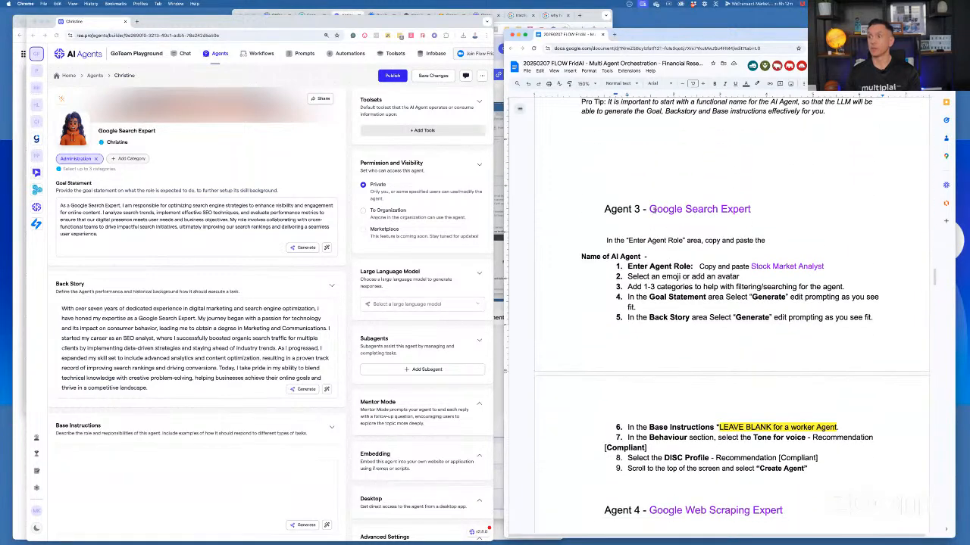
pyautogui.click(650, 209)
pyautogui.keyDown('shift'); pyautogui.click(758, 214); pyautogui.keyUp('shift')
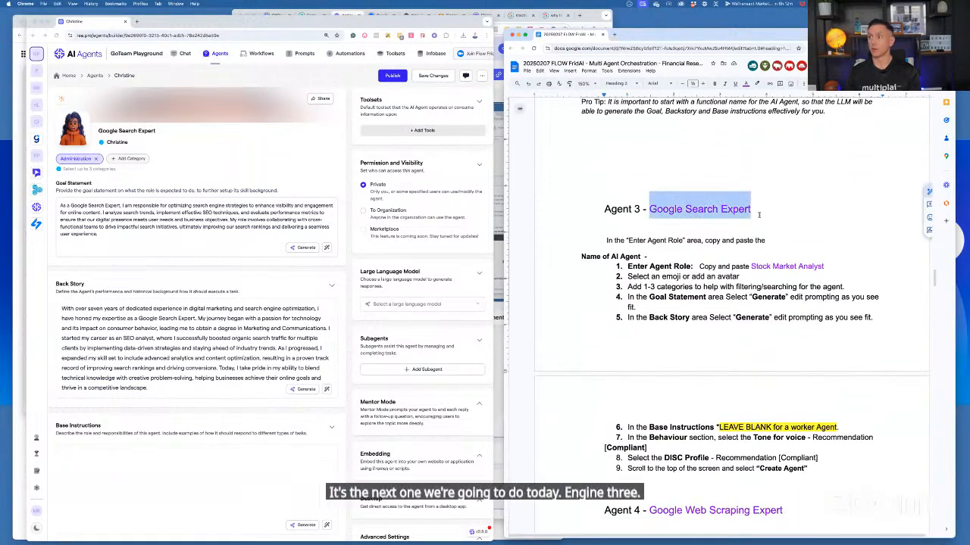
pyautogui.write('Google Web Scraping Expert')
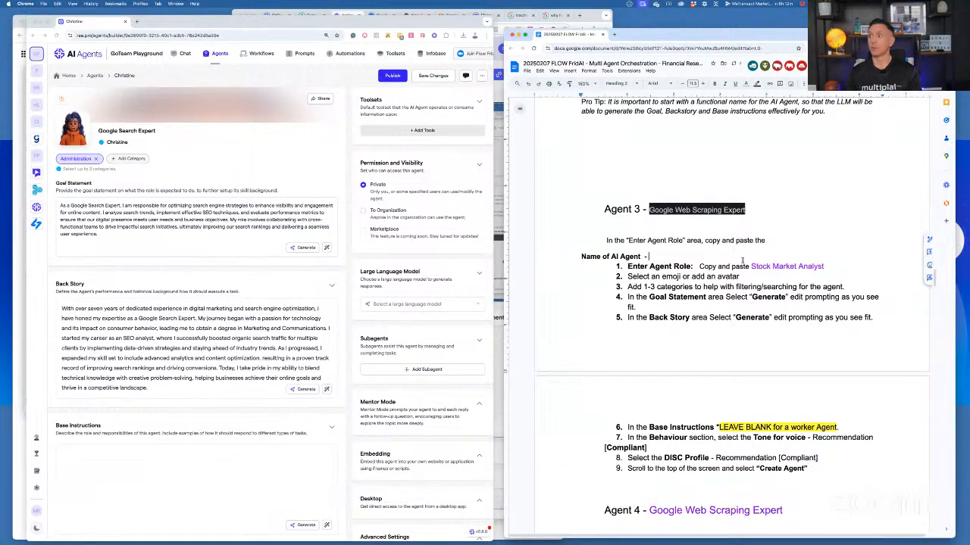
# Replace "Stock Market Analyst" with "Google Webscraping Expert" in the Enter Agent Role line of the notes' Agent 3 section
pyautogui.click(750, 266)
pyautogui.keyDown('shift'); pyautogui.click(823, 267); pyautogui.keyUp('shift')
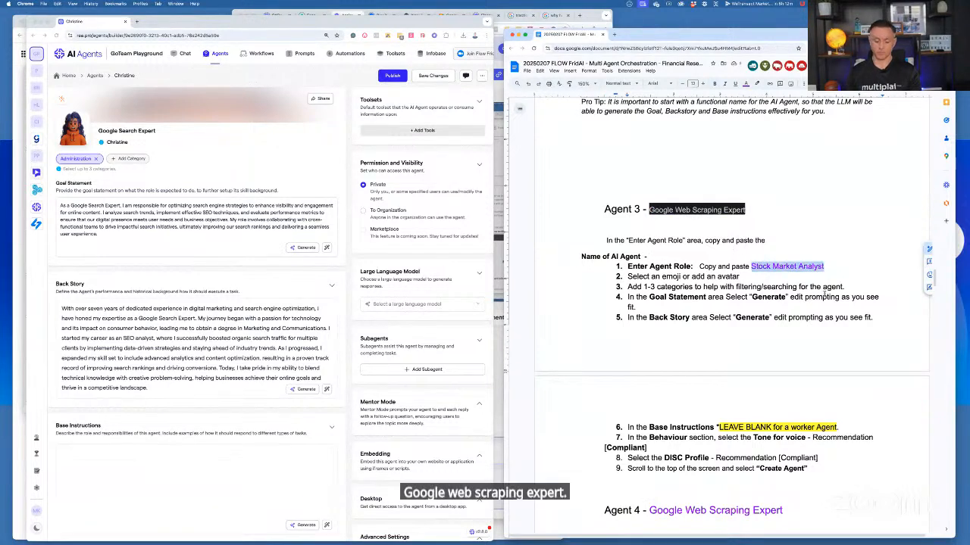
pyautogui.write('Goog')
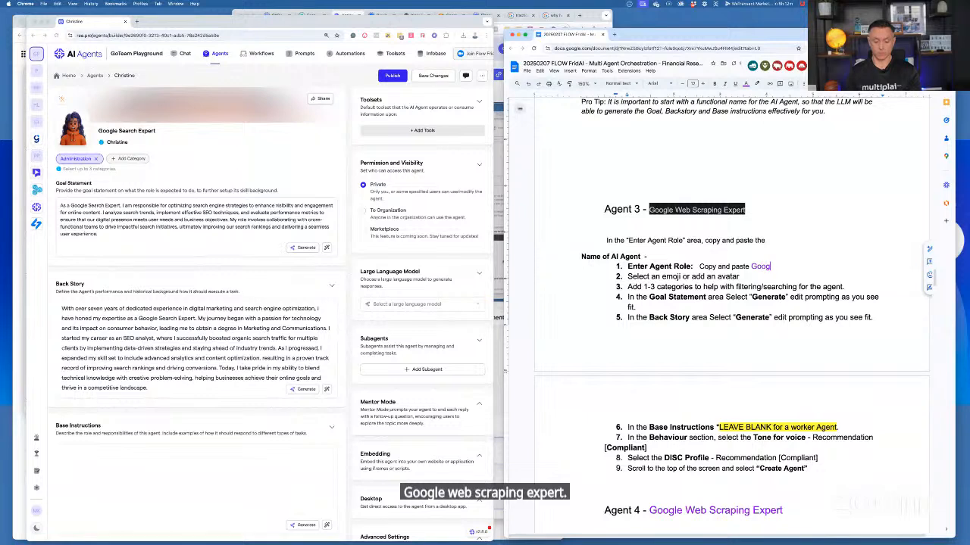
pyautogui.write('le Webs')
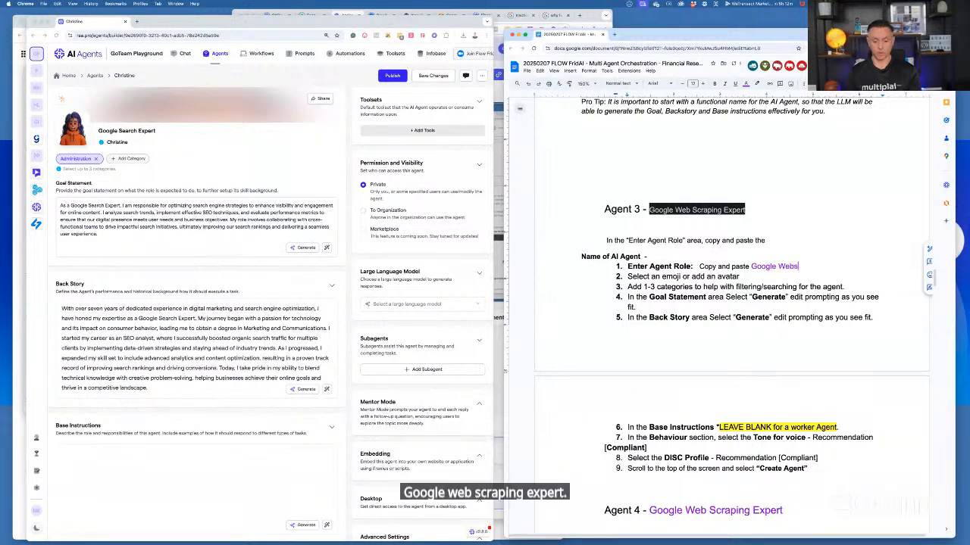
pyautogui.write('c')
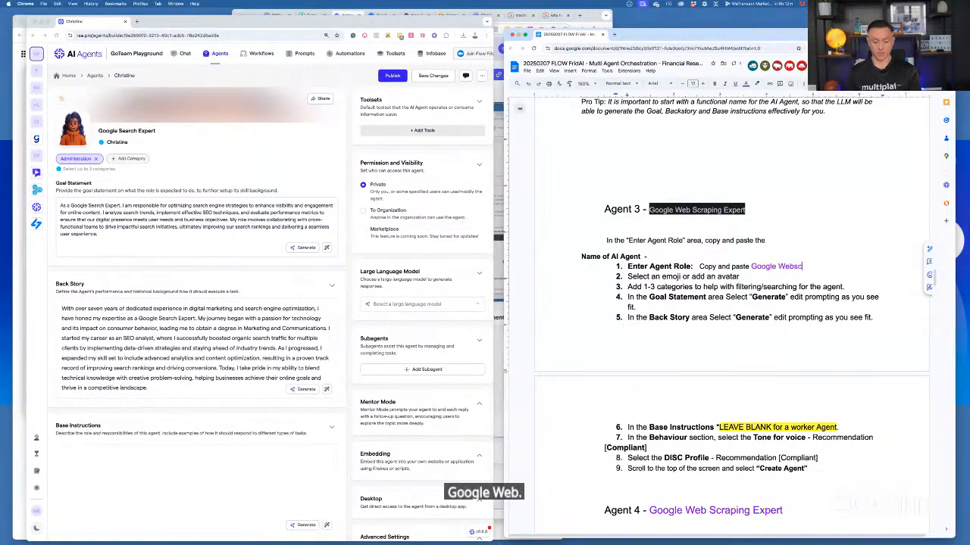
pyautogui.write('raping Expert')
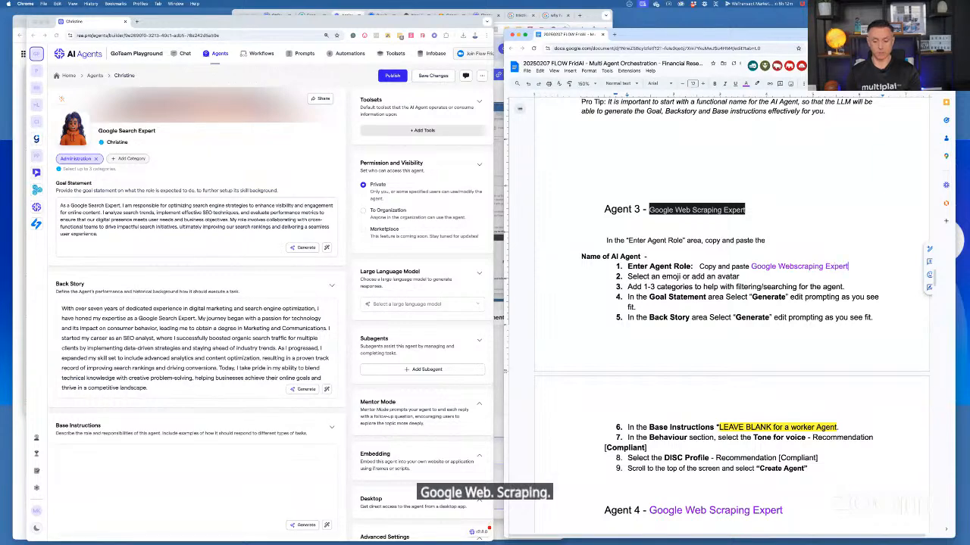
# Start building a new agent and copy "Google Webscraping Expert" from the notes into its role
pyautogui.scroll(1, 751, 268)
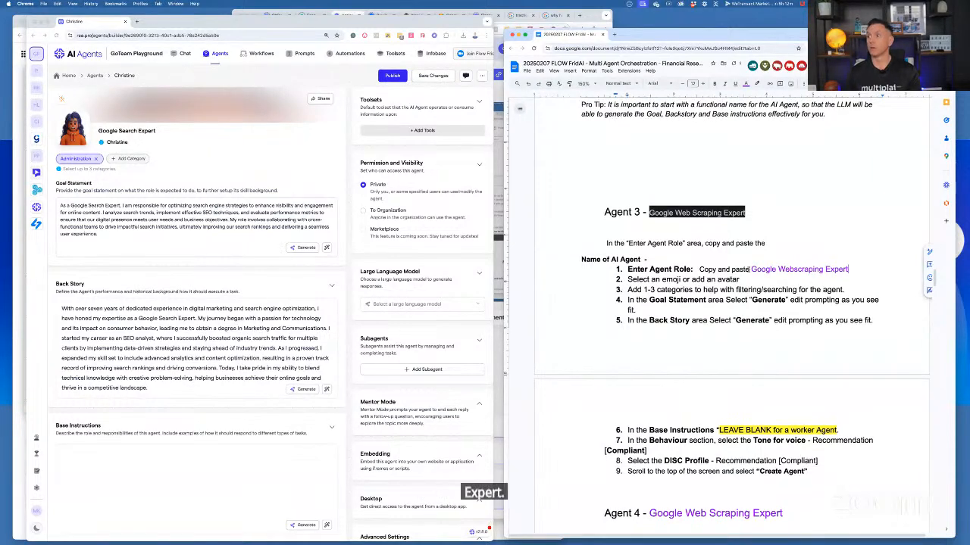
pyautogui.moveTo(751, 269); pyautogui.dragTo(829, 278)
pyautogui.hotkey('ctrl', 'c')
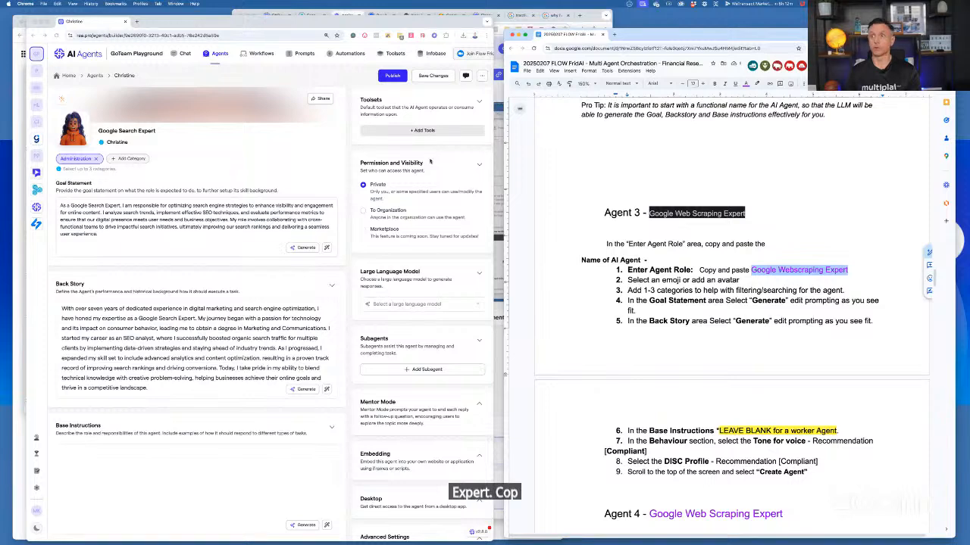
pyautogui.click(219, 54)
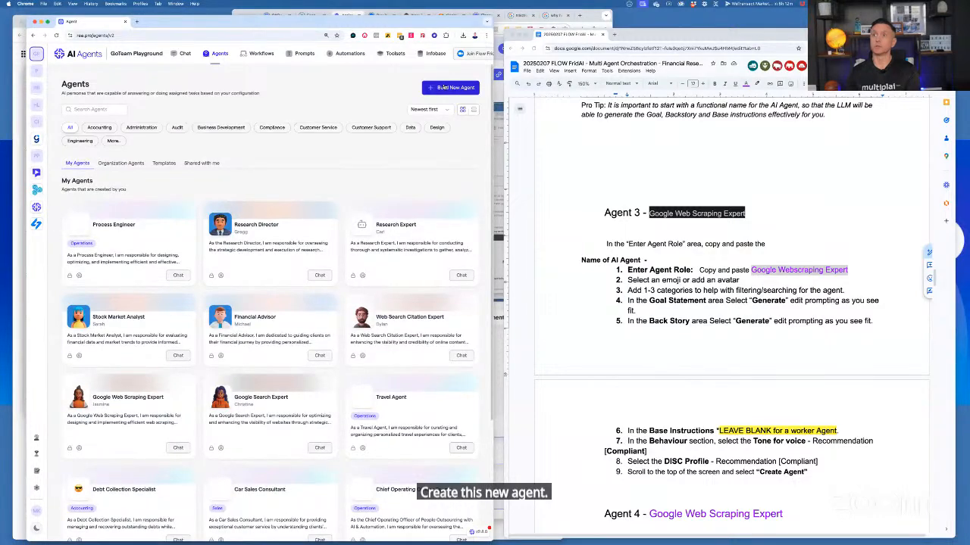
pyautogui.click(454, 88)
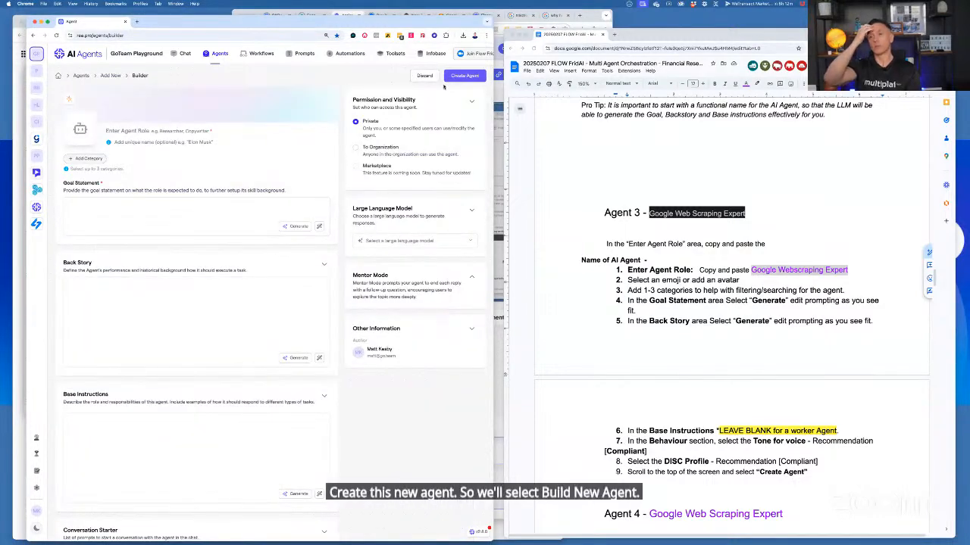
pyautogui.click(119, 129)
pyautogui.hotkey('ctrl', 'v')
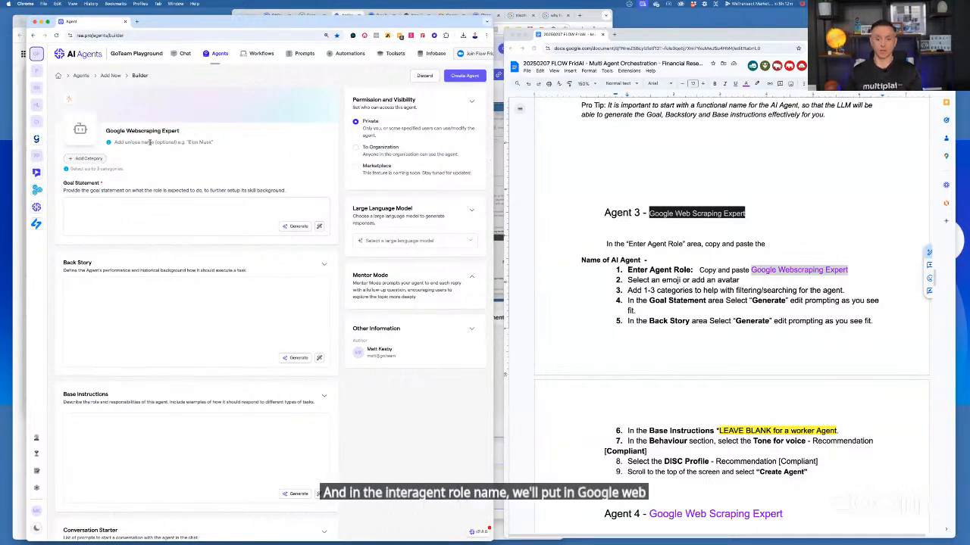
# Give the Google Webscraping Expert agent the unique name "Jasmine"
pyautogui.click(150, 142)
pyautogui.write('Jasmi')
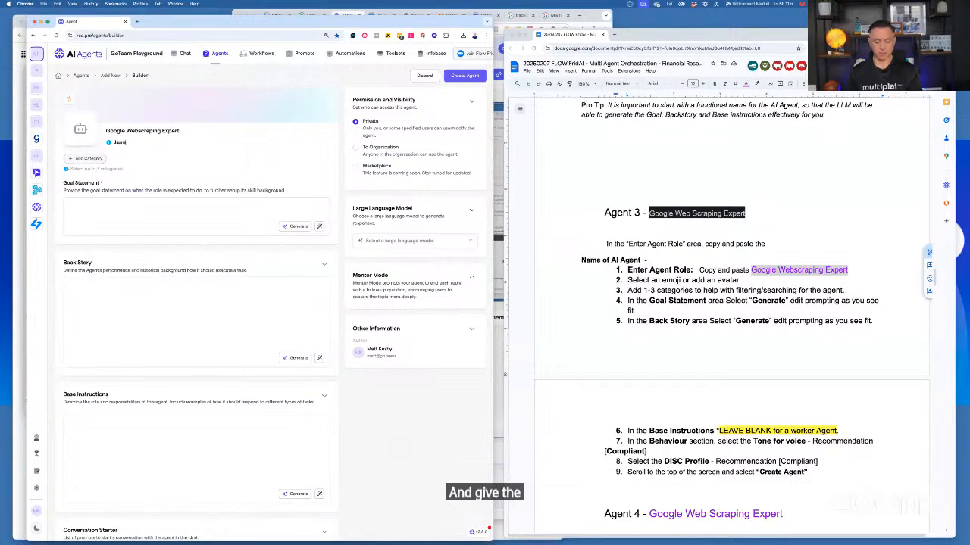
pyautogui.write('ne')
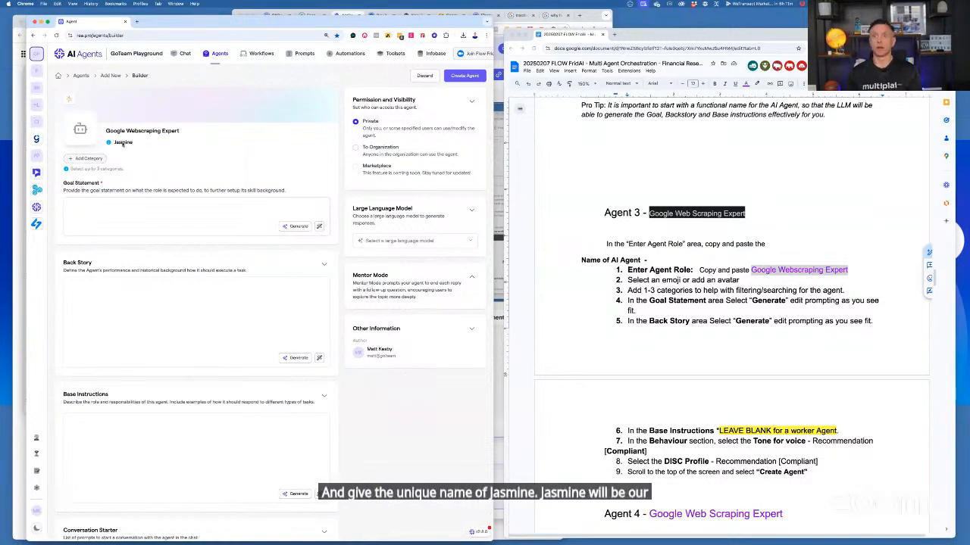
# Apply the image "03 - Google Web Search Scraping Expert - Jasmine.png" as the agent's custom avatar
pyautogui.click(79, 130)
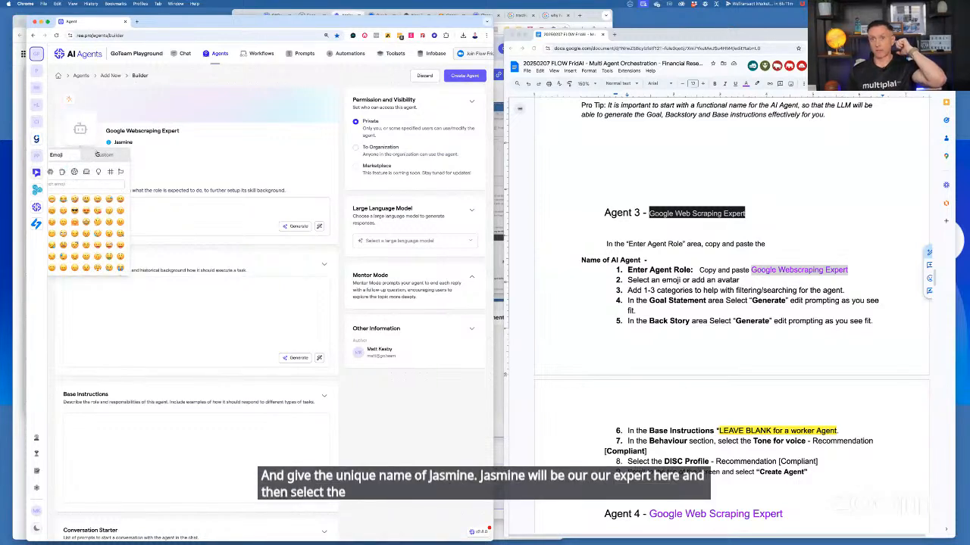
pyautogui.click(99, 155)
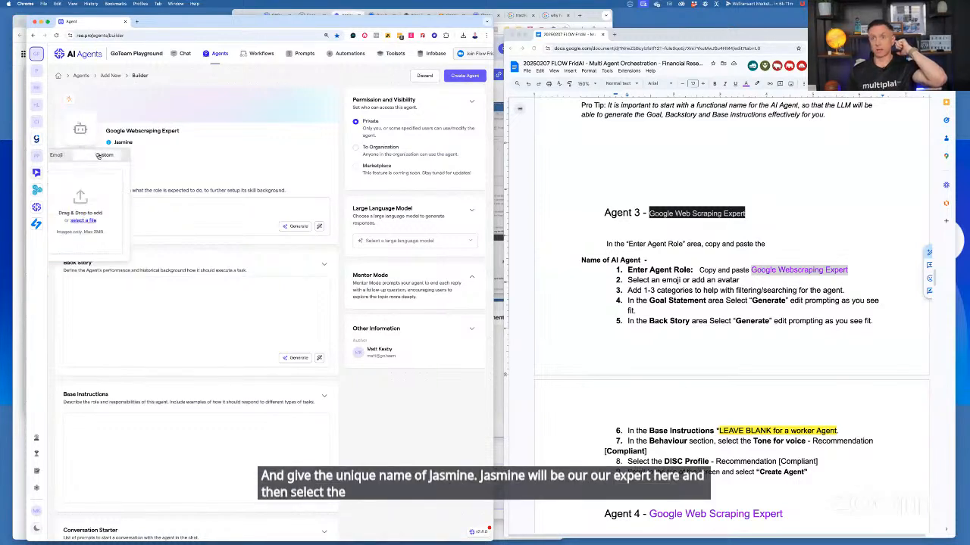
pyautogui.click(84, 220)
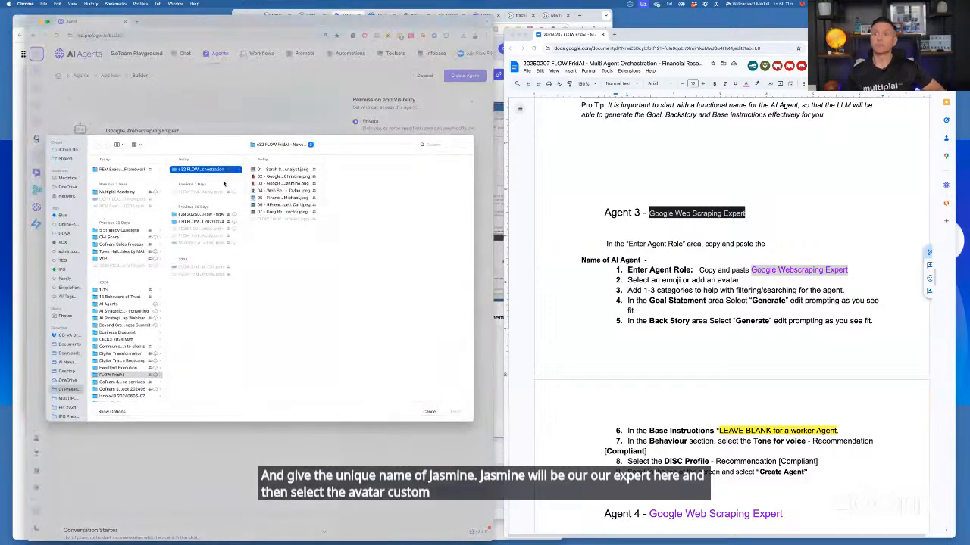
pyautogui.click(269, 184)
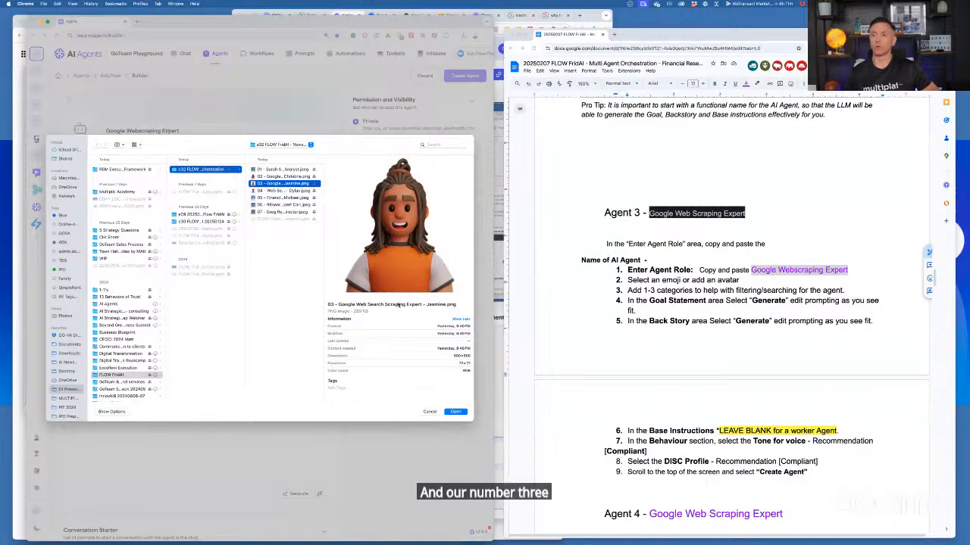
pyautogui.click(447, 411)
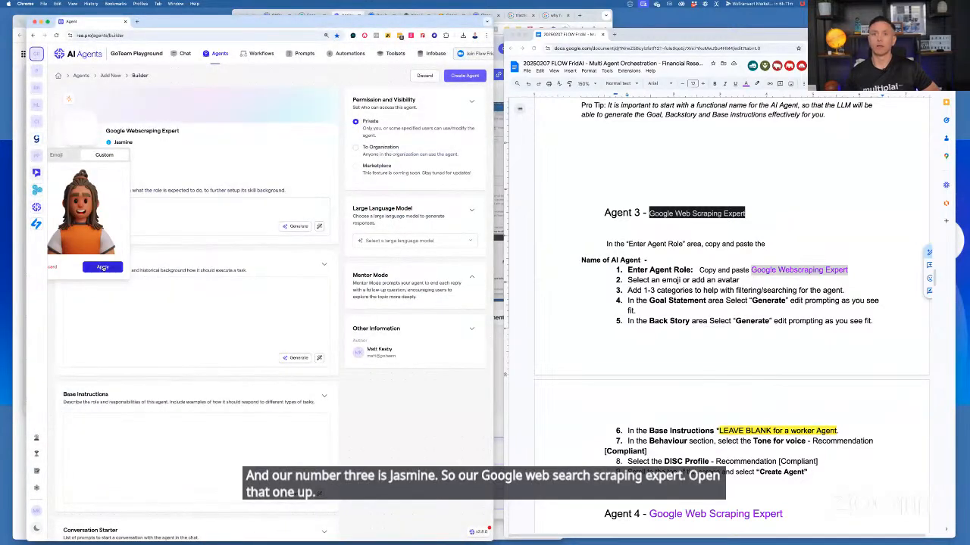
pyautogui.click(102, 267)
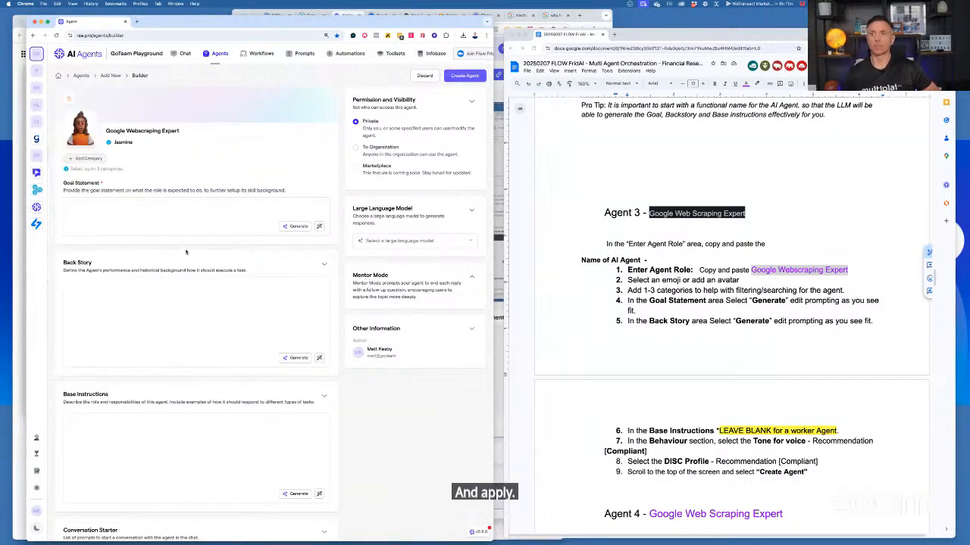
# Assign the Administration category to the agent and generate its goal statement and back story
pyautogui.click(88, 159)
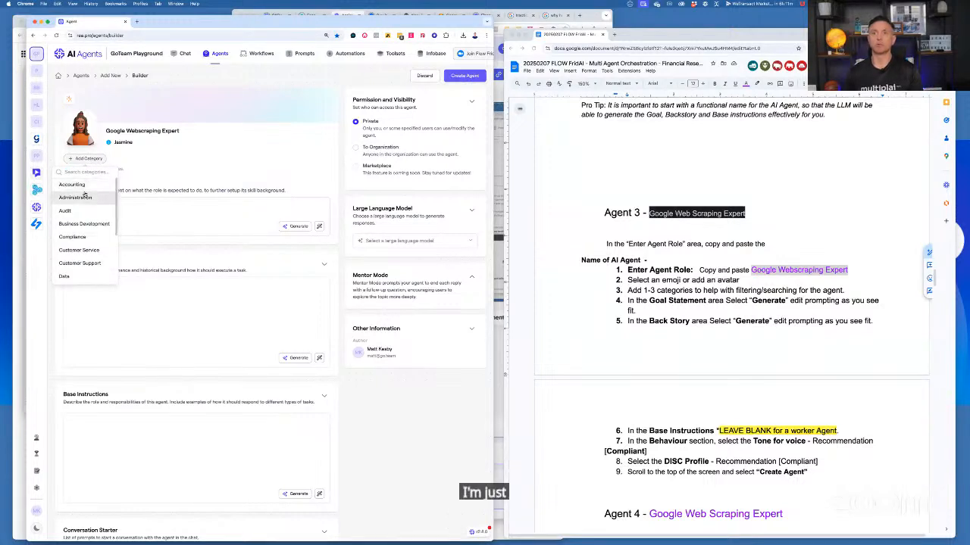
pyautogui.click(82, 196)
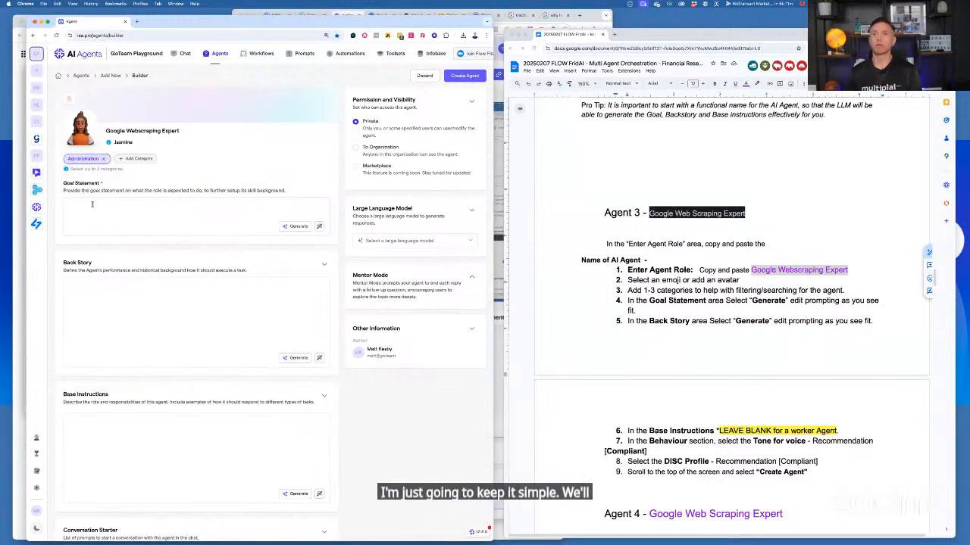
pyautogui.click(295, 229)
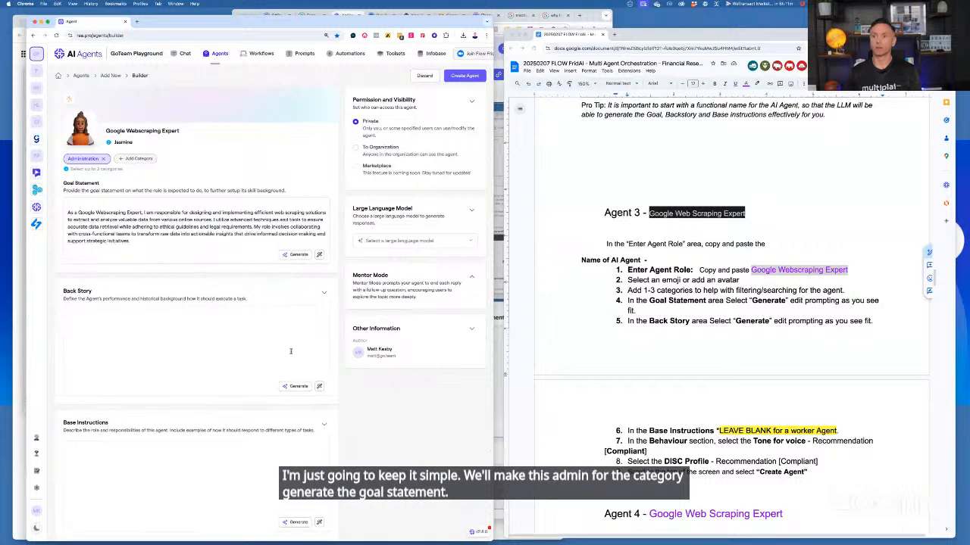
pyautogui.click(300, 387)
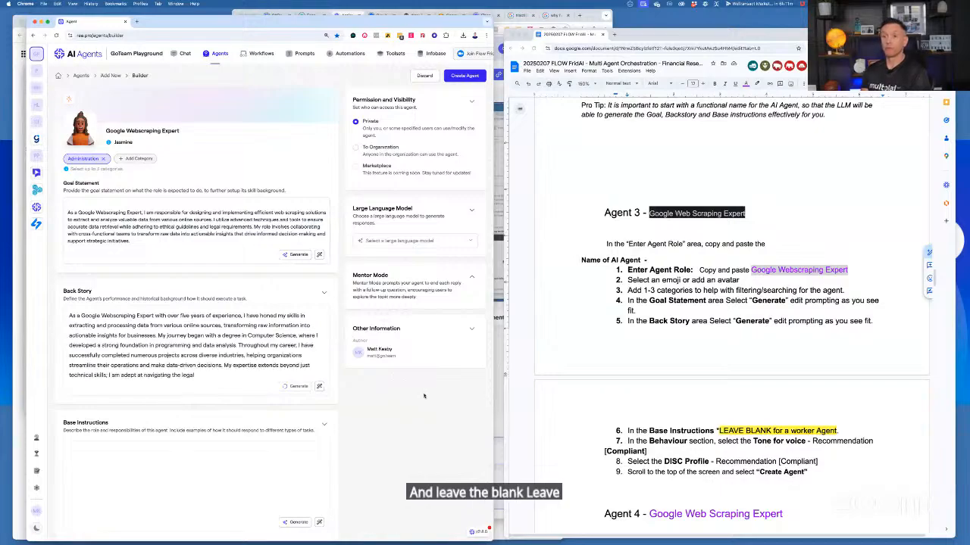
# Set the agent's DISC personality to Compliant
pyautogui.scroll(-5, 318, 437)
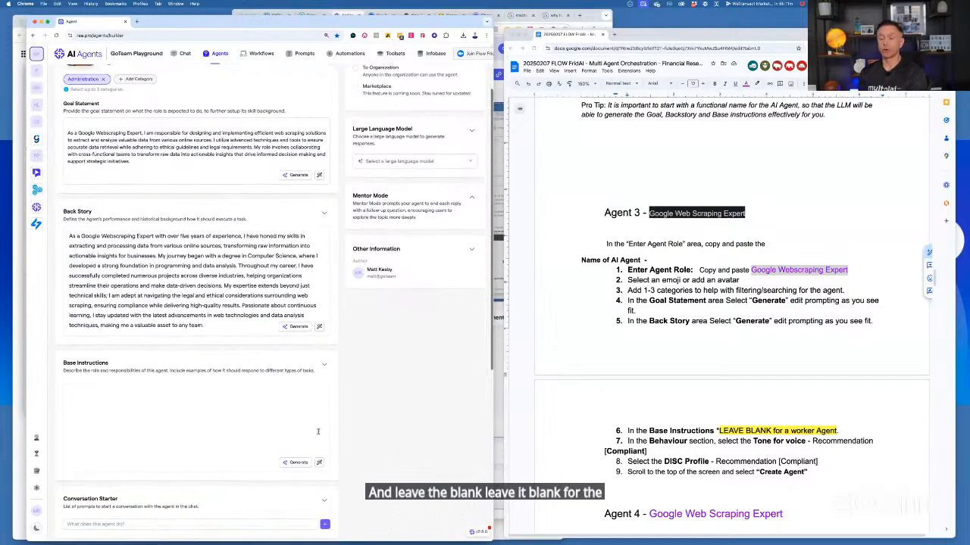
pyautogui.scroll(-4, 318, 437)
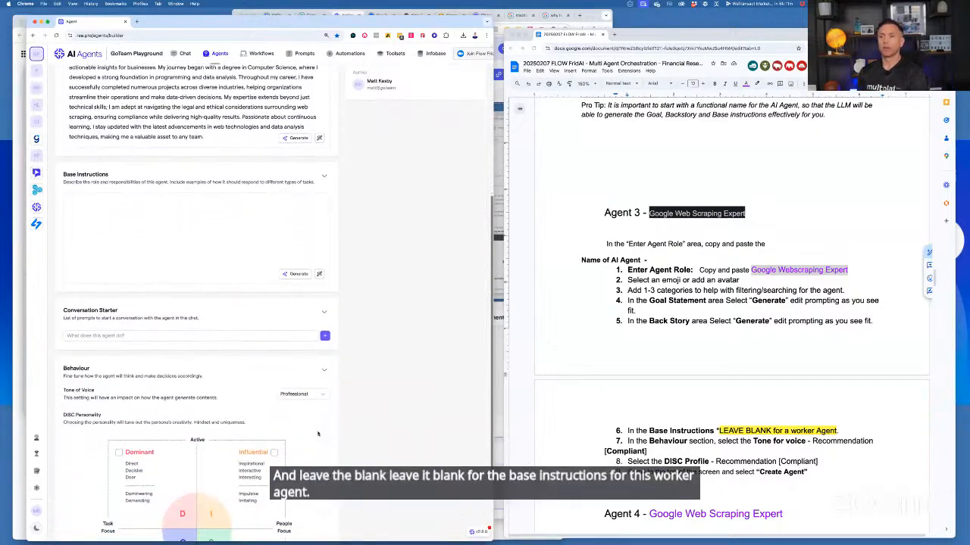
pyautogui.scroll(-2, 319, 434)
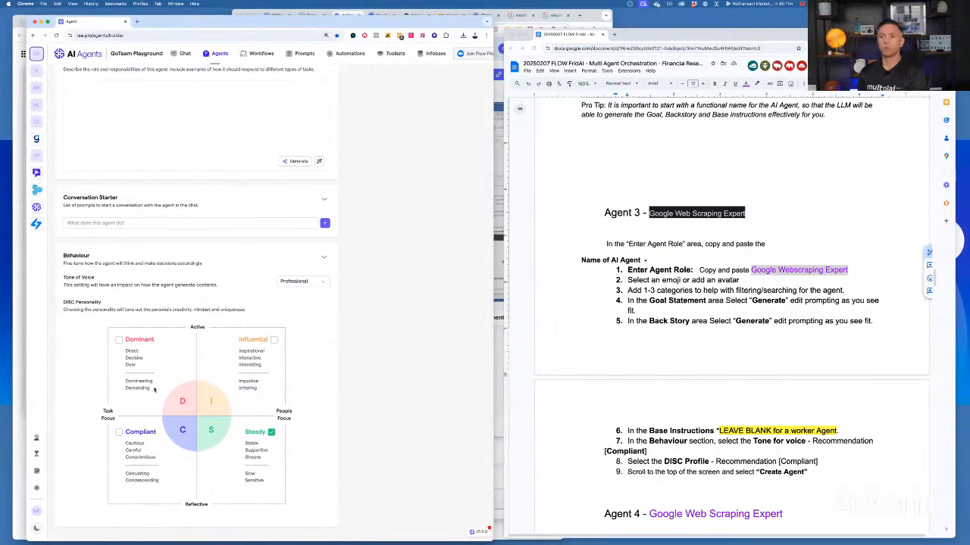
pyautogui.click(118, 432)
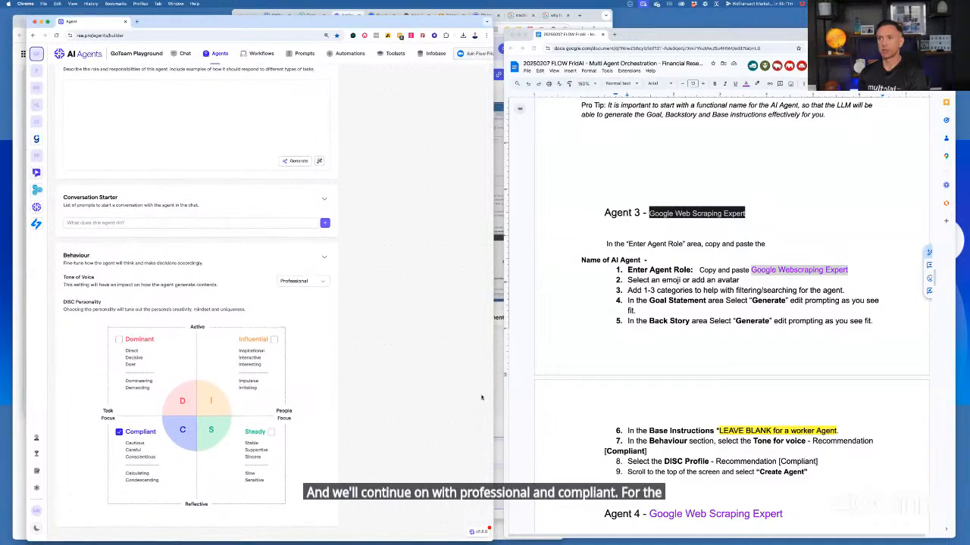
# Create the Google Webscraping Expert agent and publish it with the release notes left empty
pyautogui.scroll(15, 481, 398)
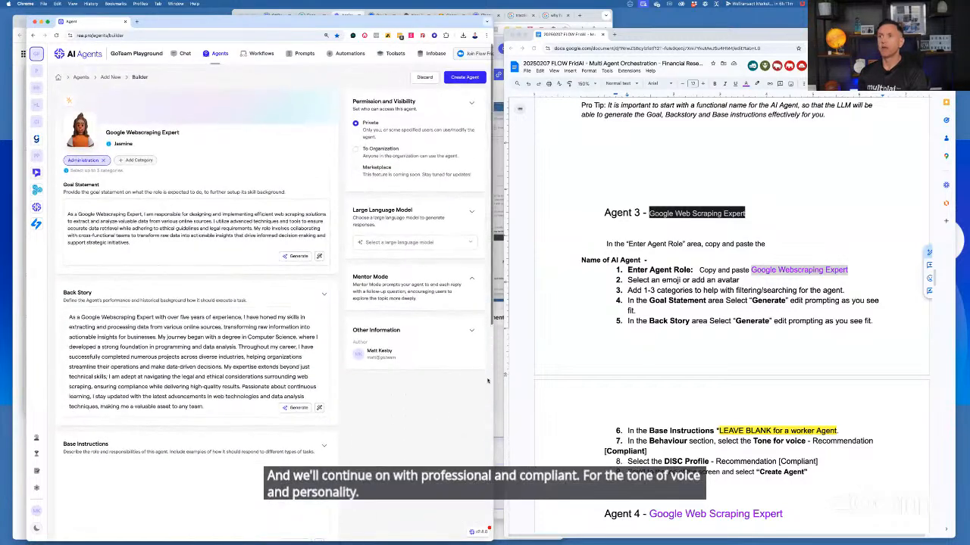
pyautogui.click(462, 76)
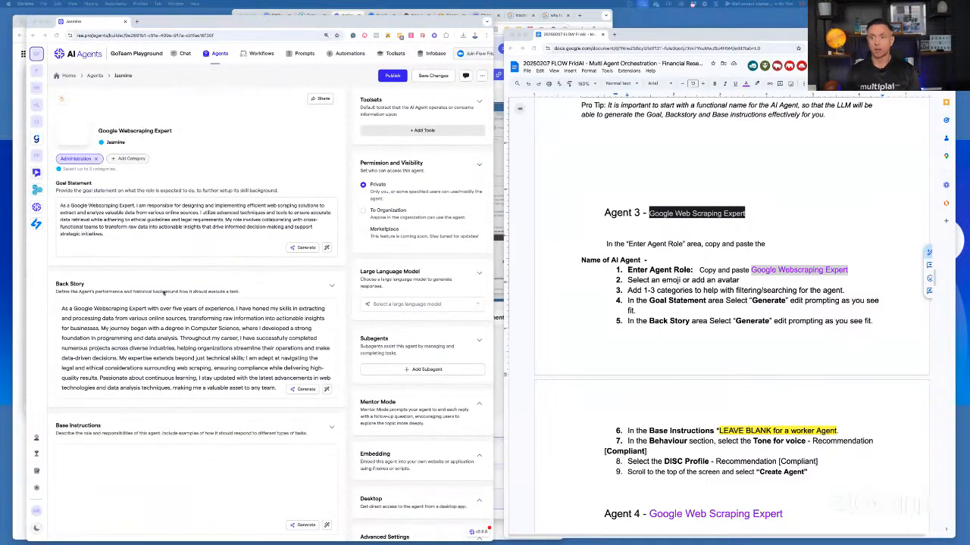
pyautogui.scroll(-1, 224, 361)
pyautogui.scroll(1, 224, 362)
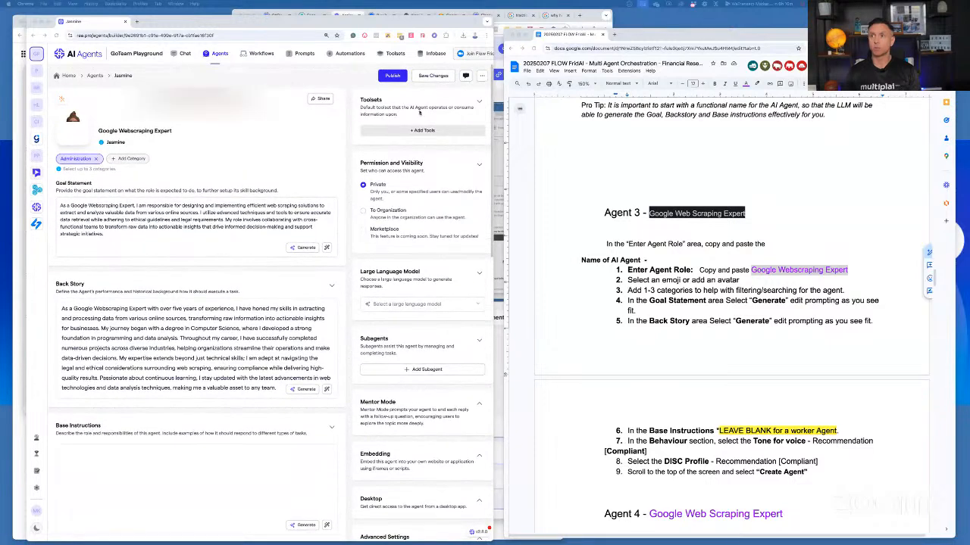
pyautogui.click(393, 76)
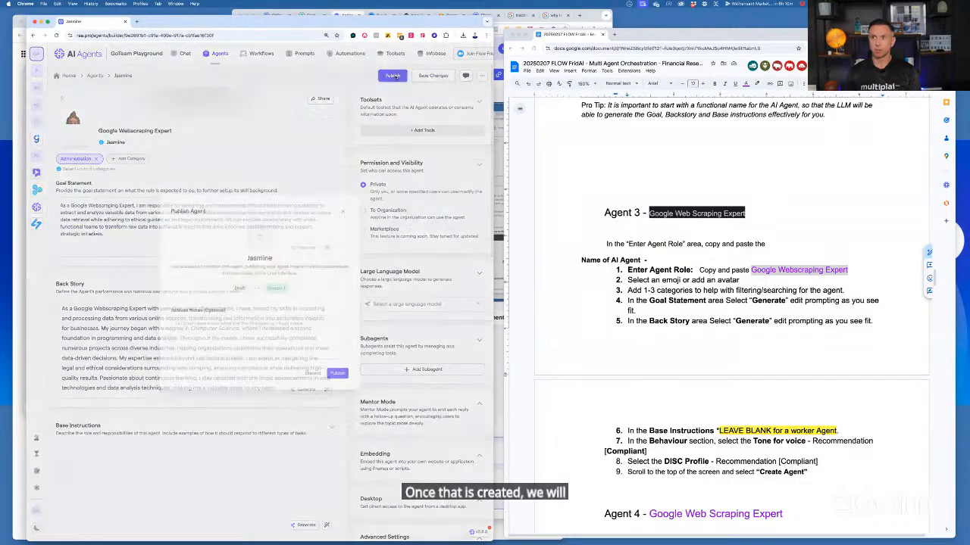
pyautogui.click(339, 375)
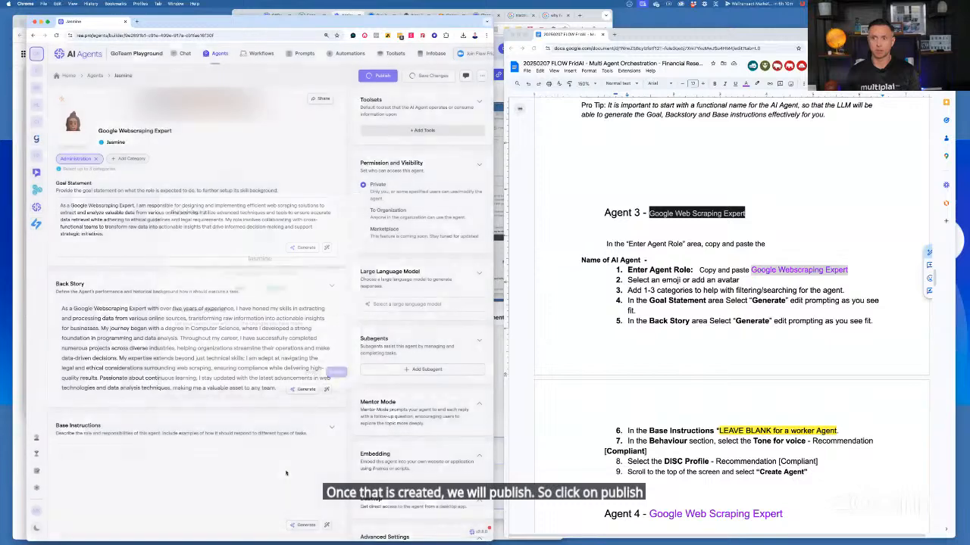
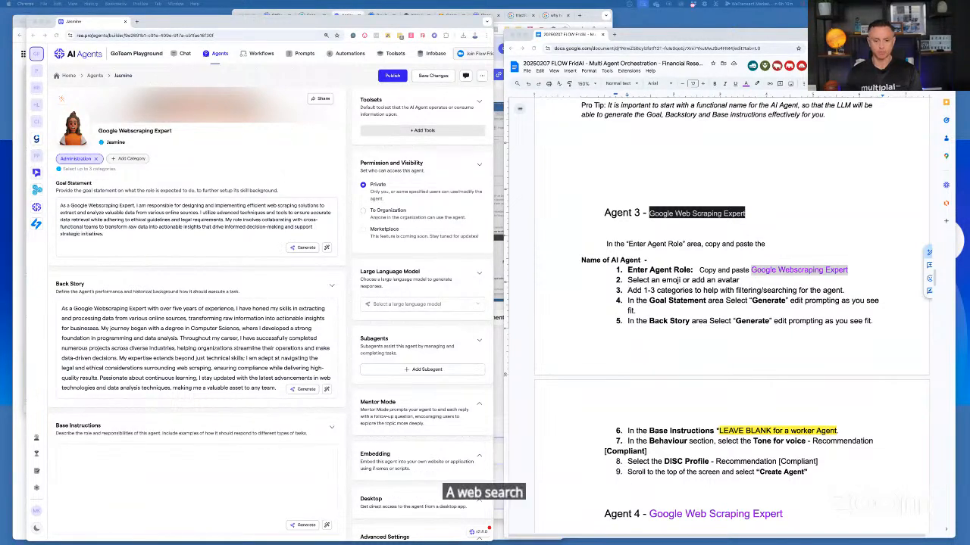
# Change the Agent 4 heading in the session notes to "Web Search Citation Expert"
pyautogui.scroll(-4, 868, 379)
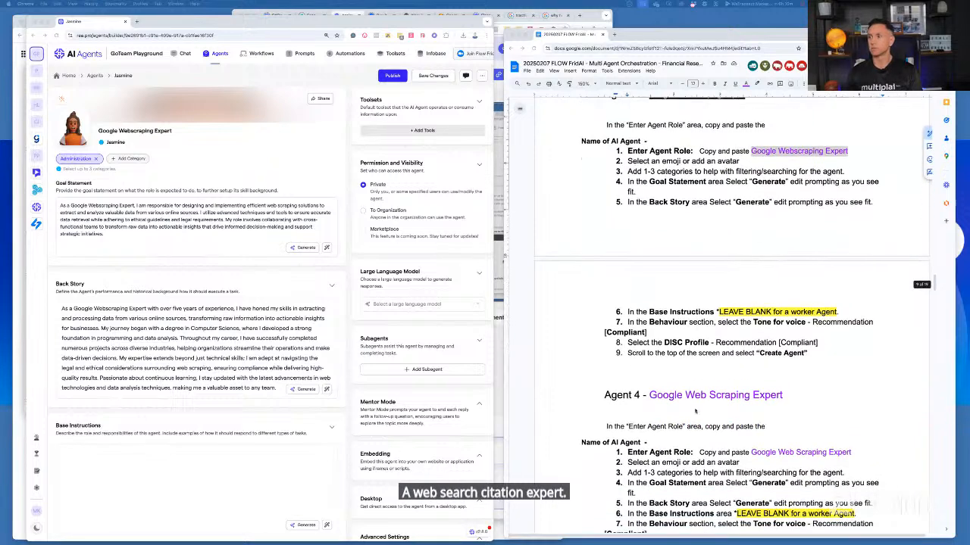
pyautogui.keyDown('shift'); pyautogui.click(790, 377); pyautogui.keyUp('shift')
pyautogui.write('Web Se')
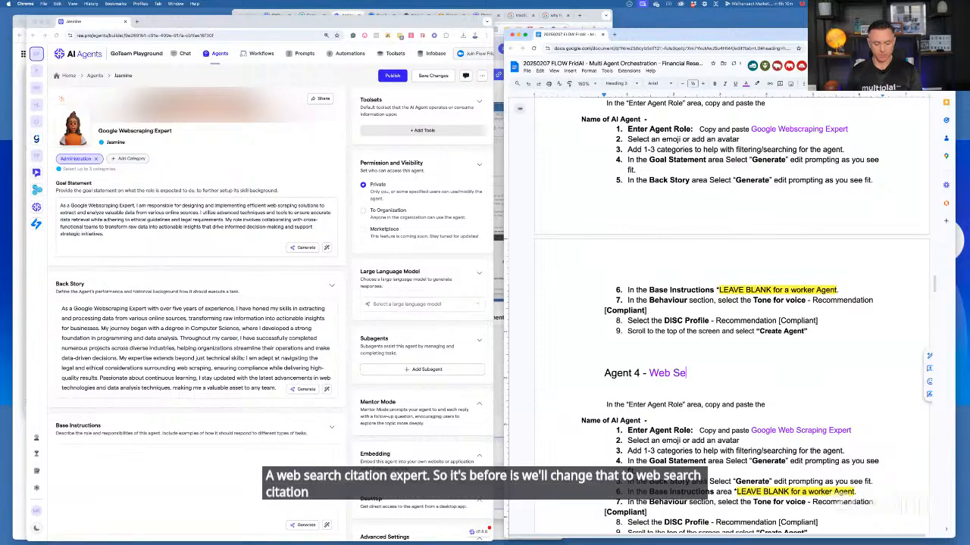
pyautogui.write('arch Citation Expert')
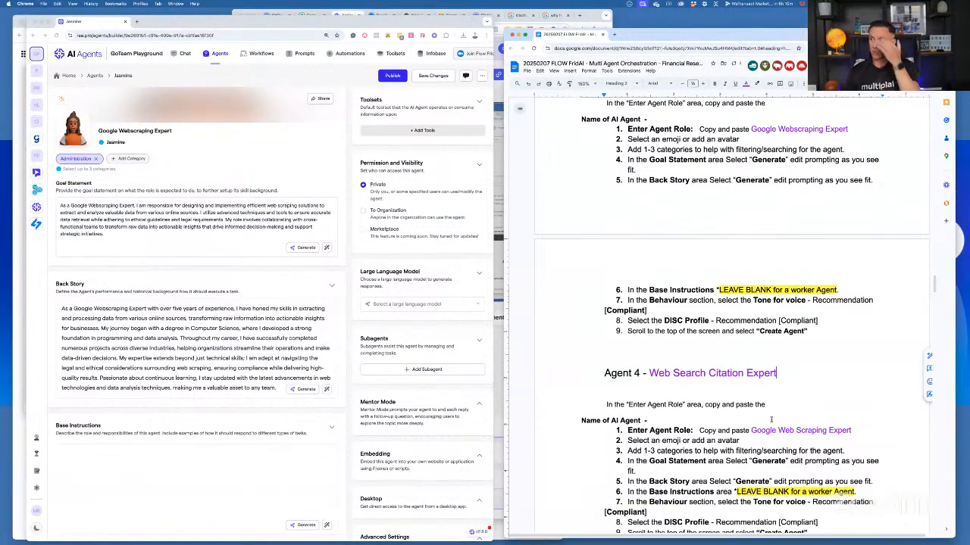
# Replace the Enter Agent Role text under Agent 4 in the notes with "Web Search Citation Expert"
pyautogui.click(750, 430)
pyautogui.moveTo(860, 430); pyautogui.dragTo(826, 430)
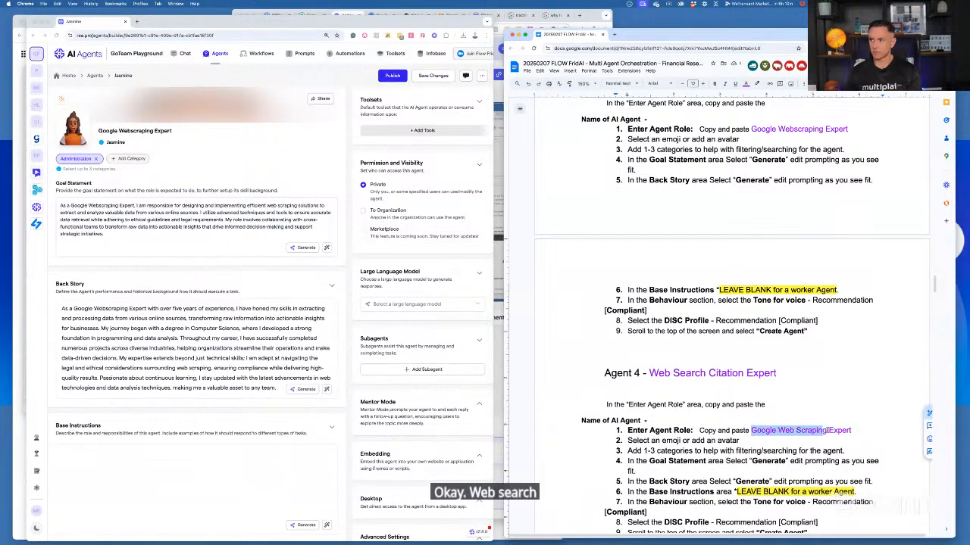
pyautogui.write('We')
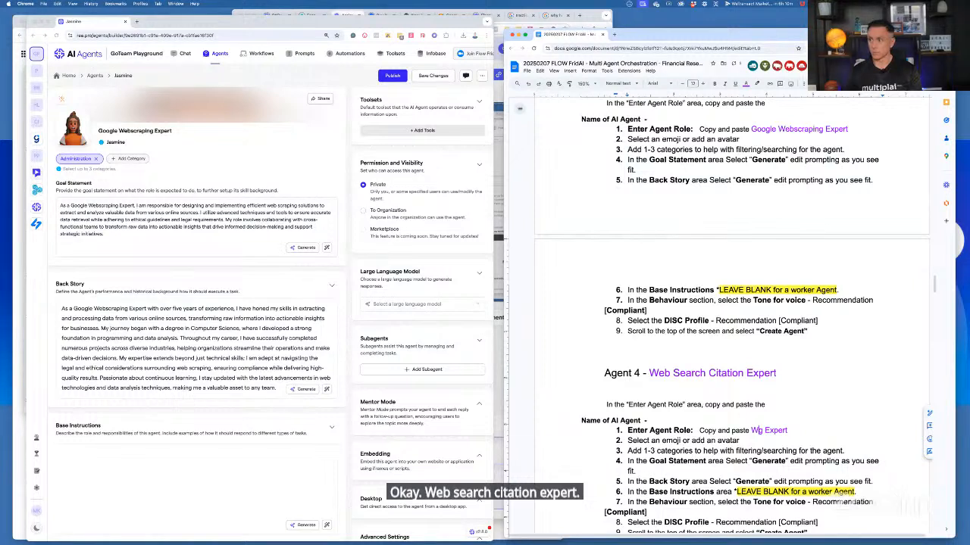
pyautogui.write('b Search Citation')
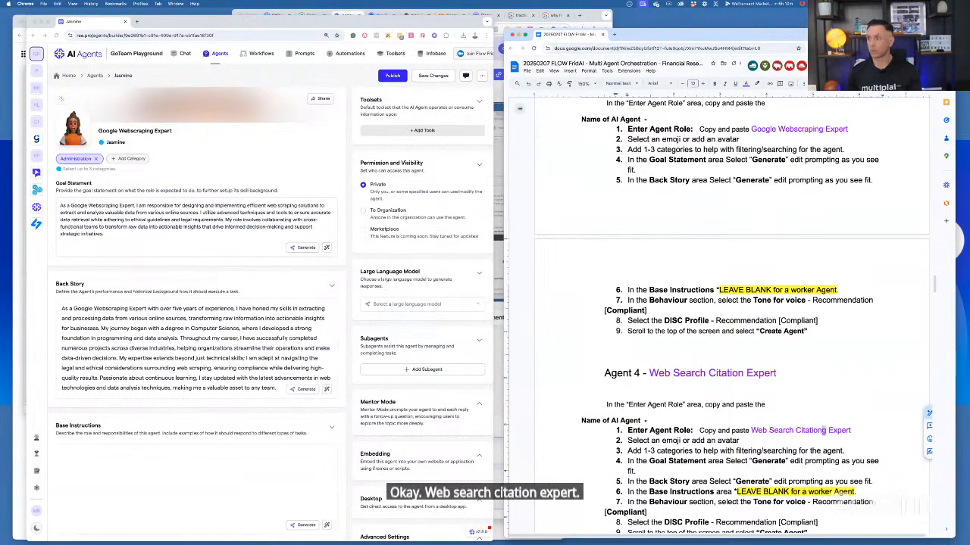
pyautogui.press('BackSpace')
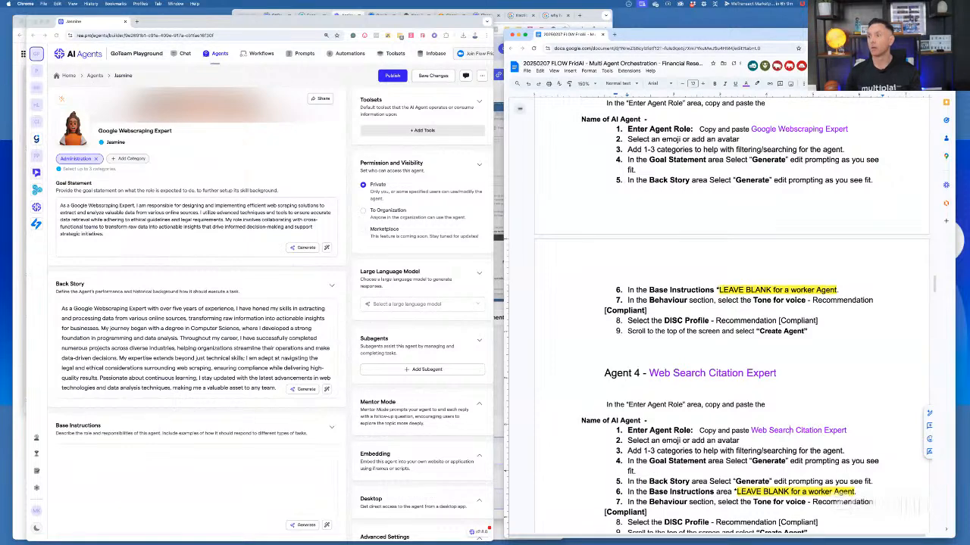
# Copy the Agent 4 role from the notes and start a new agent with the role "Web Search Citation Expert"
pyautogui.moveTo(749, 430); pyautogui.dragTo(846, 430)
pyautogui.hotkey('ctrl', 'c')
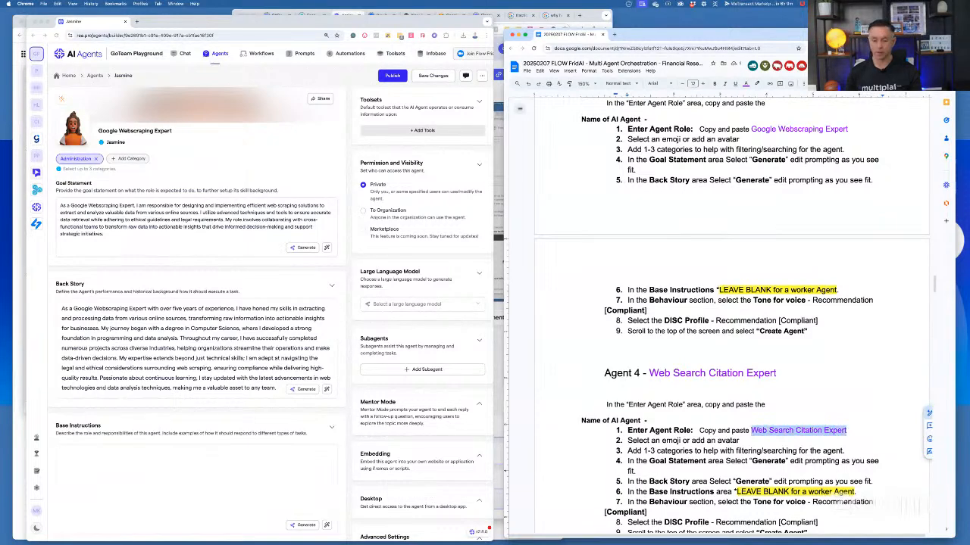
pyautogui.click(221, 56)
pyautogui.click(221, 56)
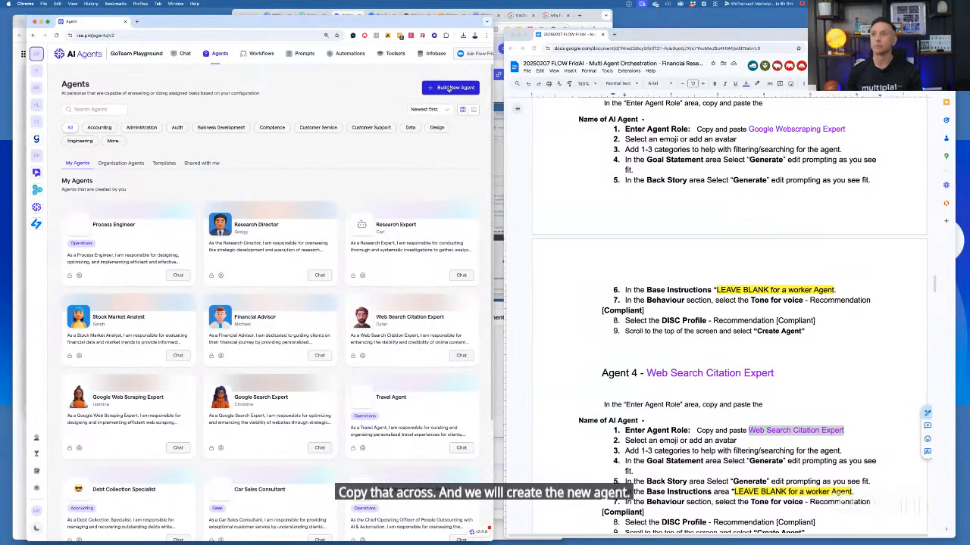
pyautogui.click(450, 88)
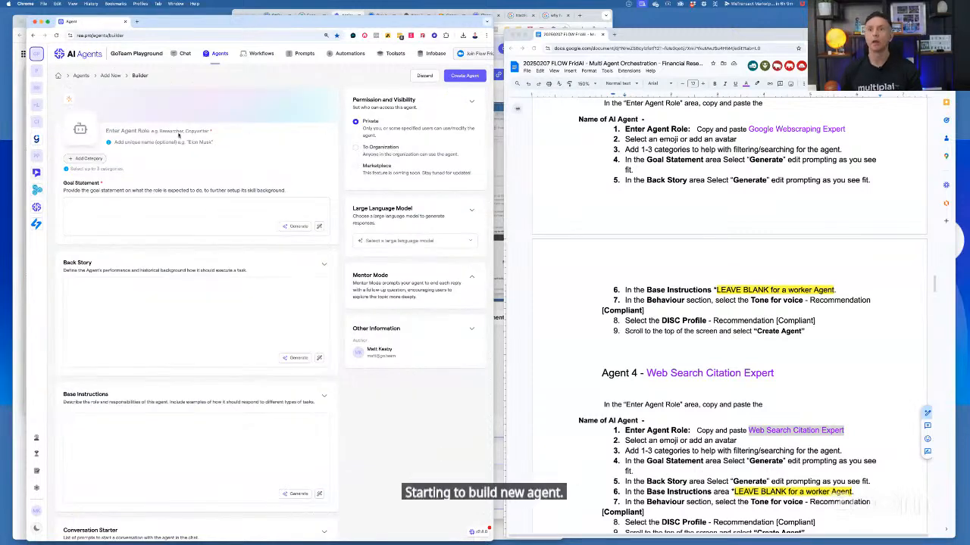
pyautogui.click(141, 131)
pyautogui.hotkey('ctrl', 'v')
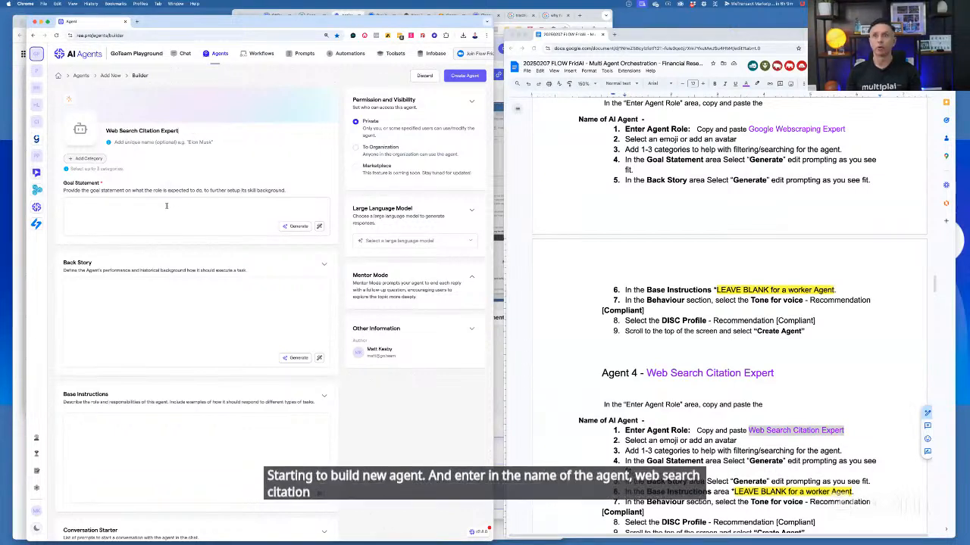
# Give the new agent the unique name "Dylan"
pyautogui.click(122, 143)
pyautogui.write('Dyal')
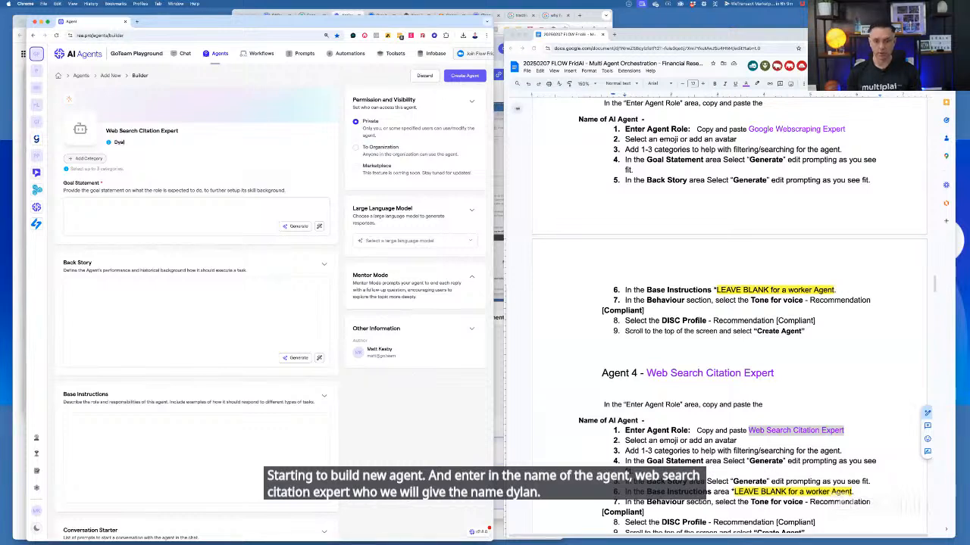
pyautogui.press('BackSpace')
pyautogui.press('BackSpace')
pyautogui.write('lan')
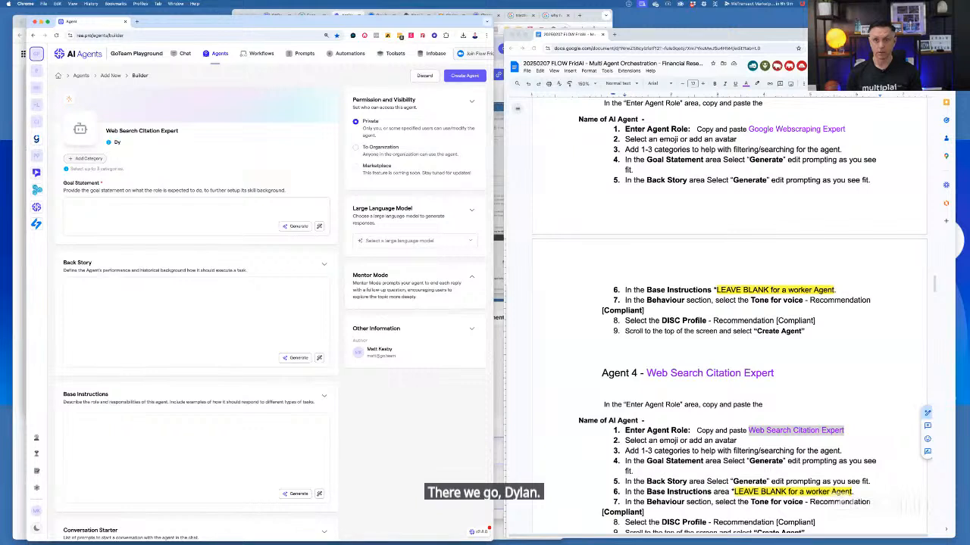
pyautogui.write('lan')
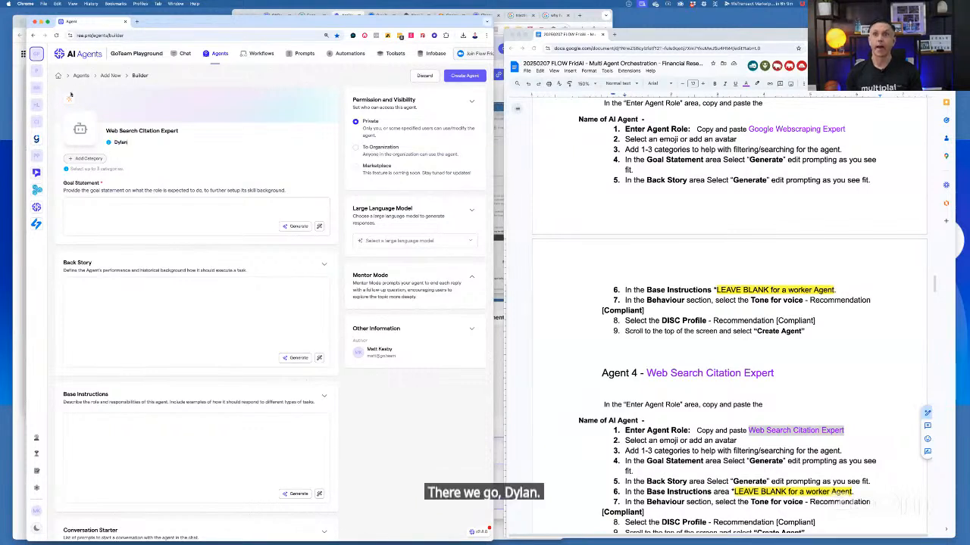
# Apply the image "04 - Web Search Citation Expert- Dylan.jpeg" as the agent's custom avatar
pyautogui.click(77, 128)
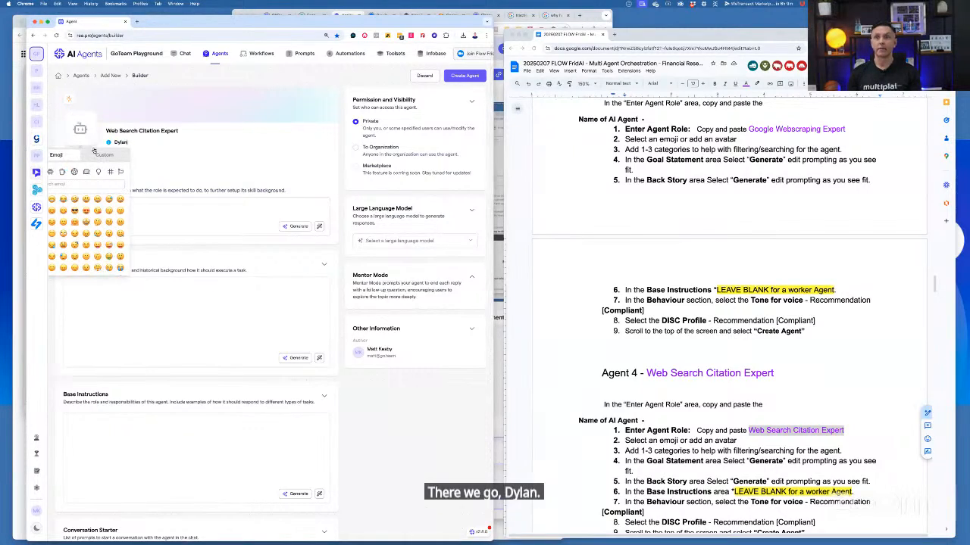
pyautogui.click(104, 154)
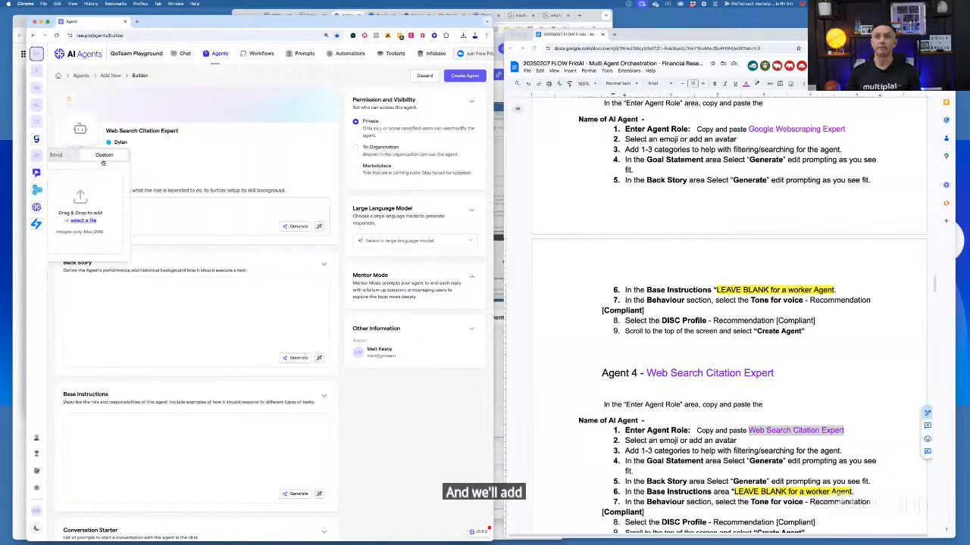
pyautogui.click(82, 220)
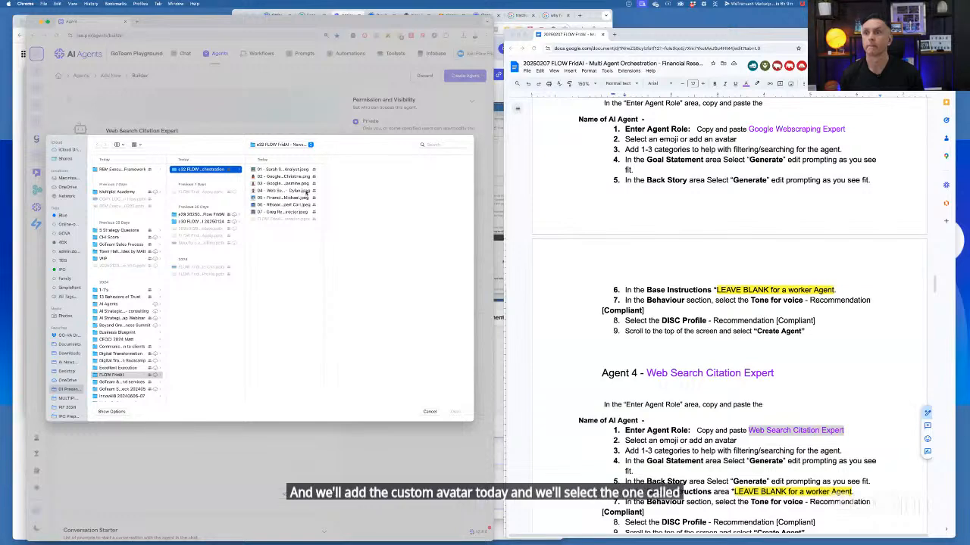
pyautogui.click(306, 190)
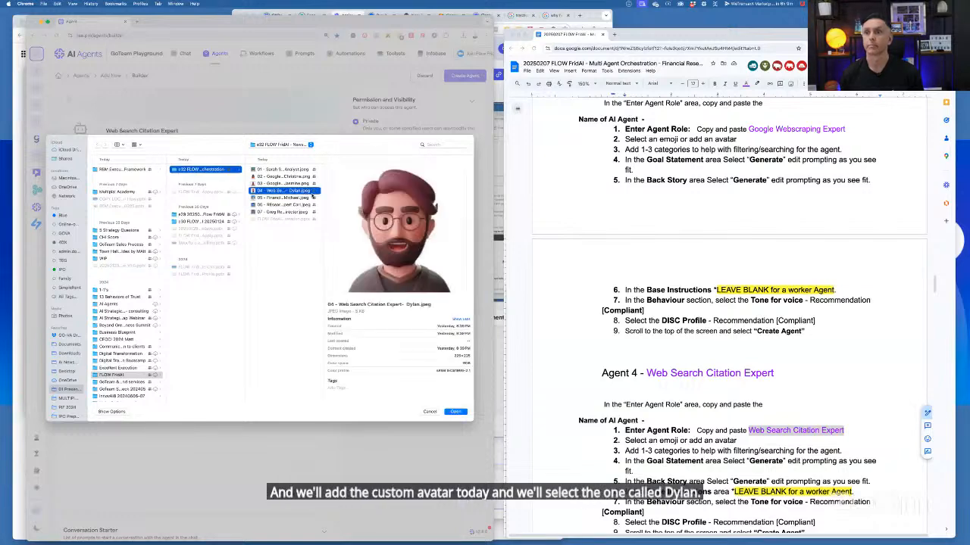
pyautogui.click(455, 411)
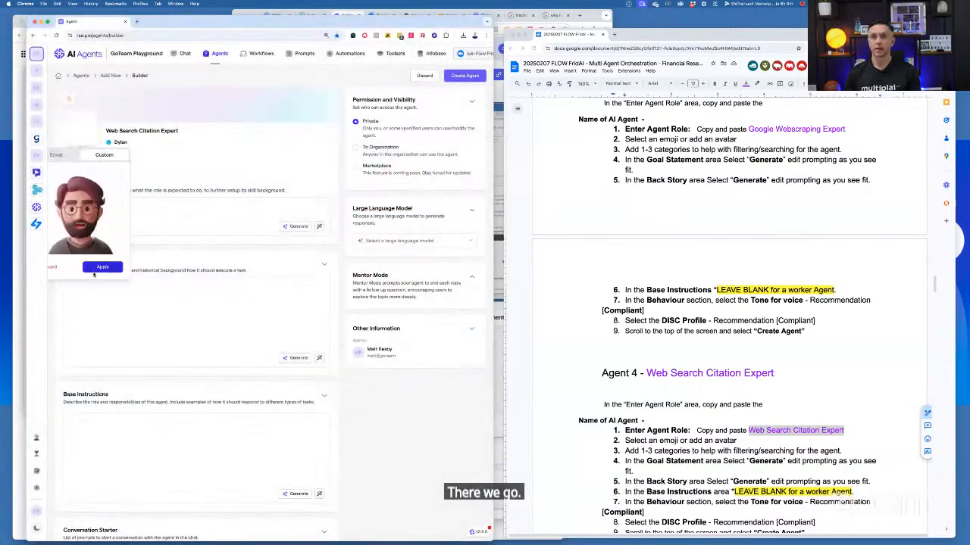
pyautogui.click(99, 267)
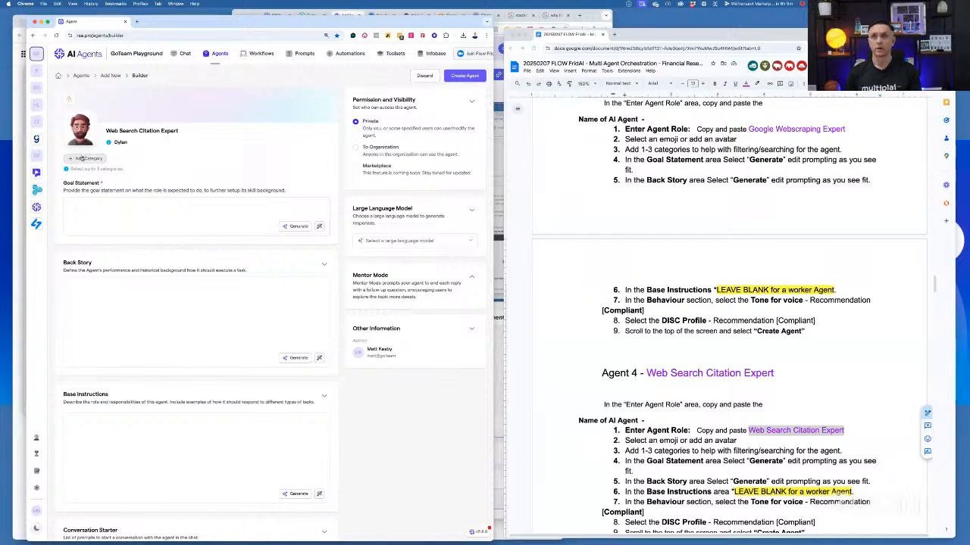
# Add the Administration category to the Web Search Citation Expert and generate its goal statement and back story
pyautogui.click(85, 158)
pyautogui.click(76, 198)
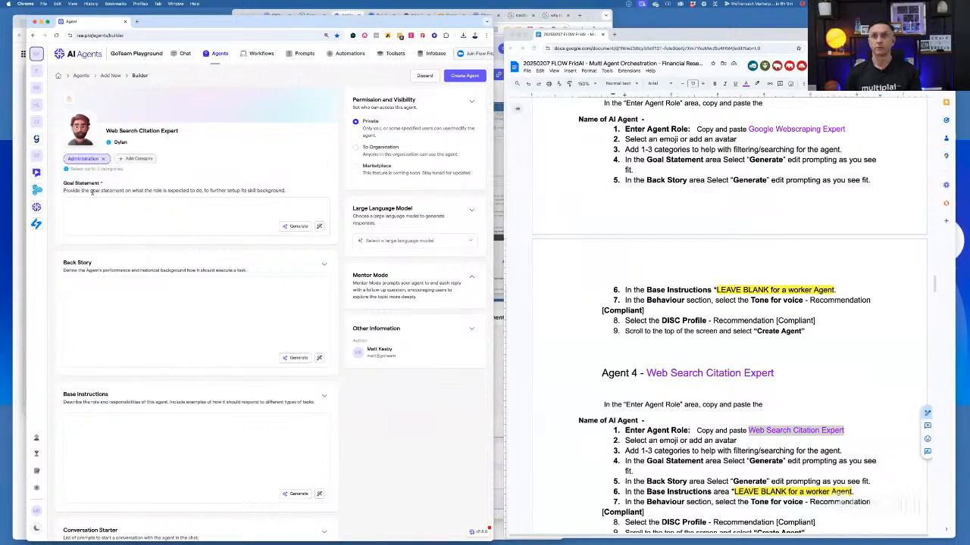
pyautogui.click(298, 227)
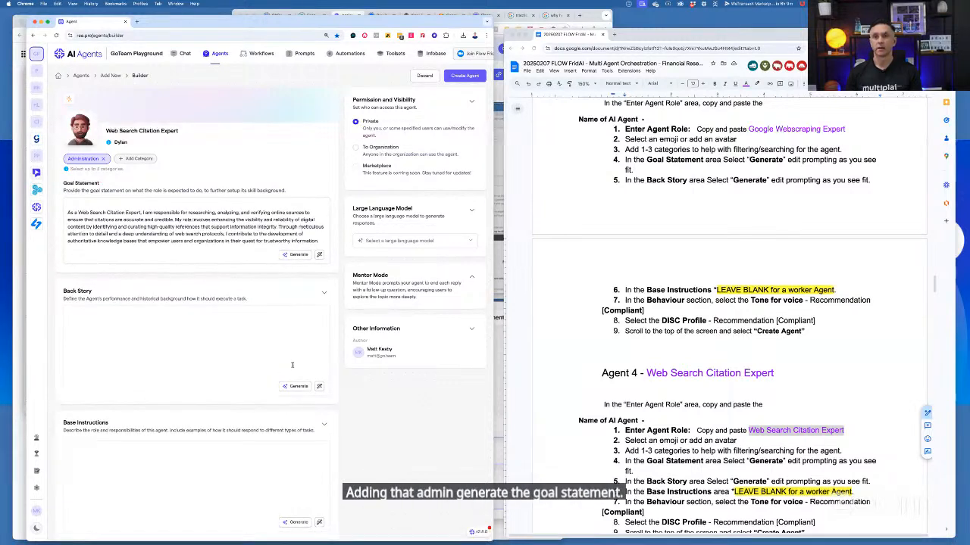
pyautogui.click(295, 387)
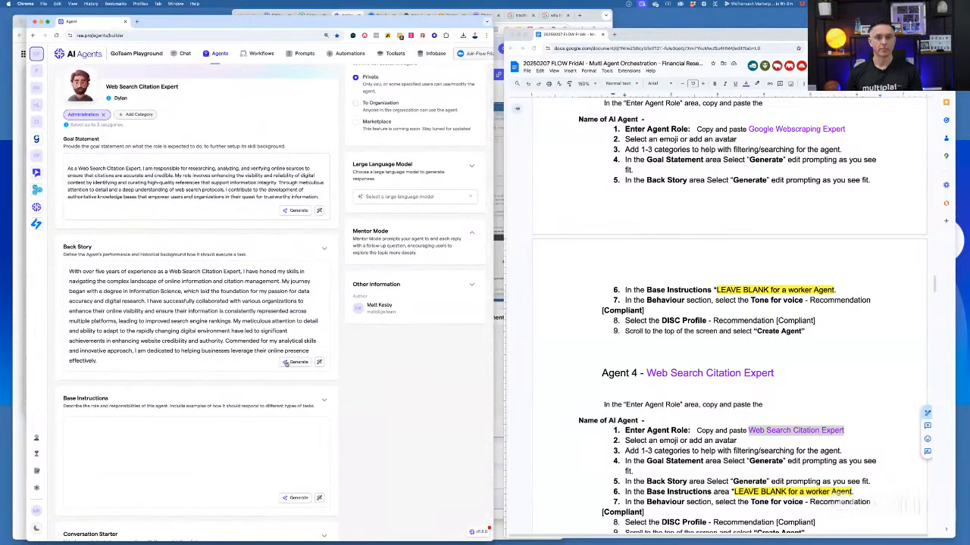
# Set the DISC personality to Compliant, leaving the base instructions blank, and create the Web Search Citation Expert agent
pyautogui.scroll(-2, 286, 362)
pyautogui.scroll(-4, 286, 362)
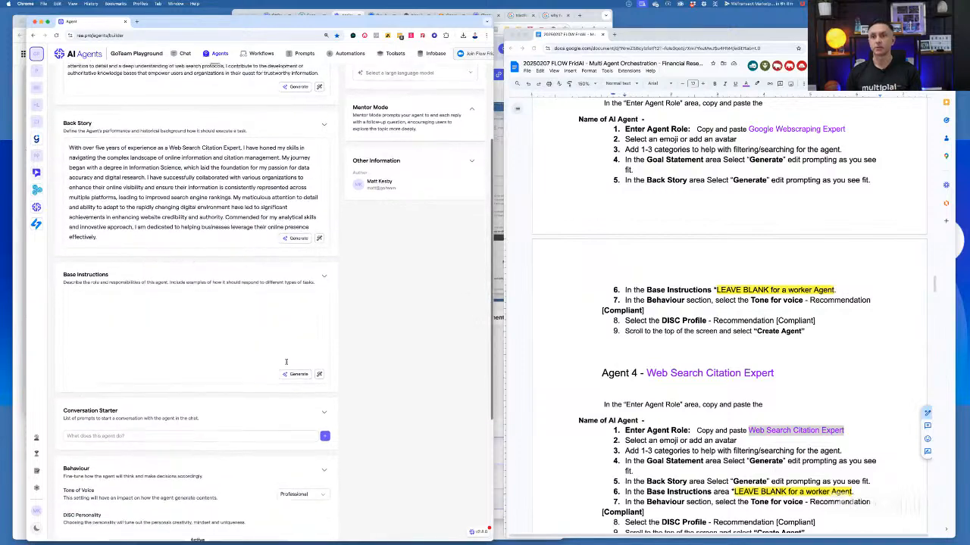
pyautogui.scroll(-3, 286, 364)
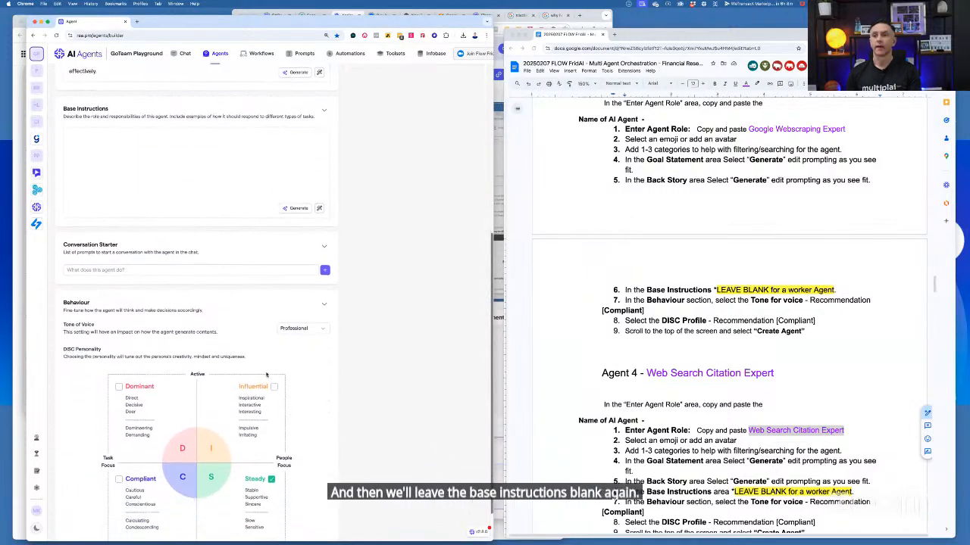
pyautogui.click(119, 445)
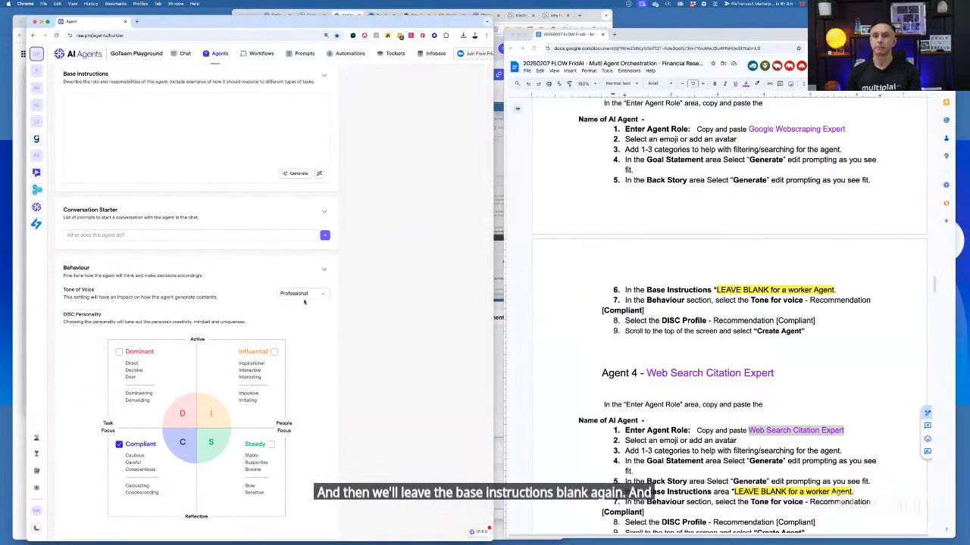
pyautogui.scroll(10, 362, 261)
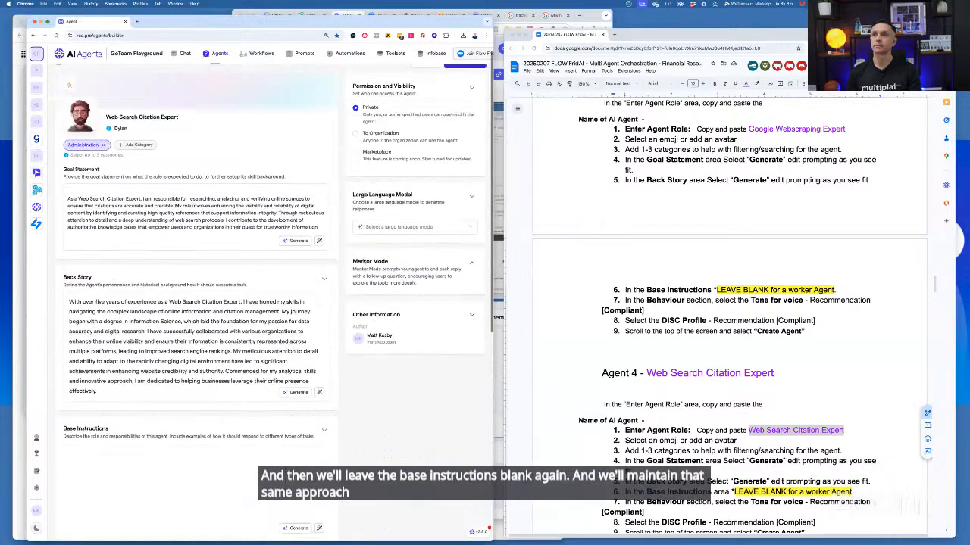
pyautogui.click(476, 76)
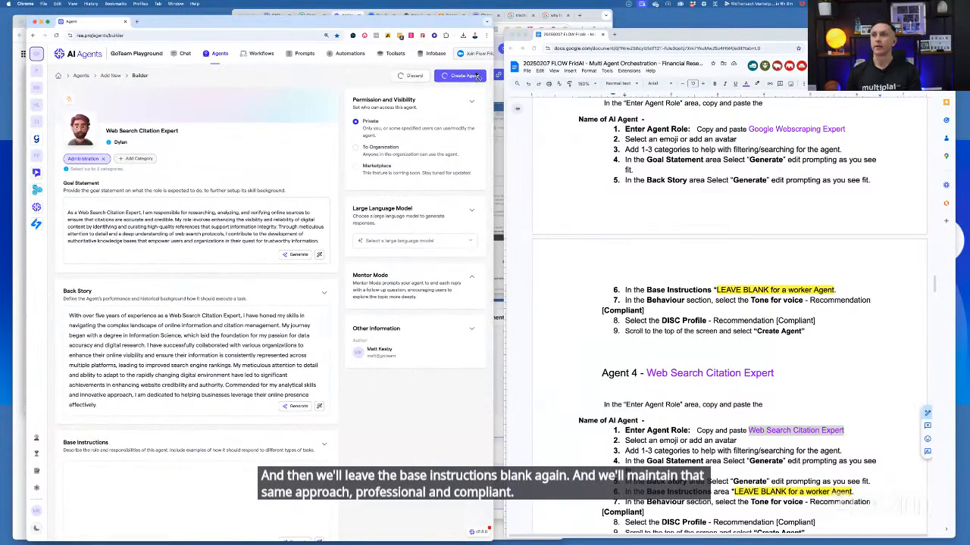
# Change the Agent 5 heading in the session notes to "Financial Advisor"
pyautogui.scroll(-8, 648, 289)
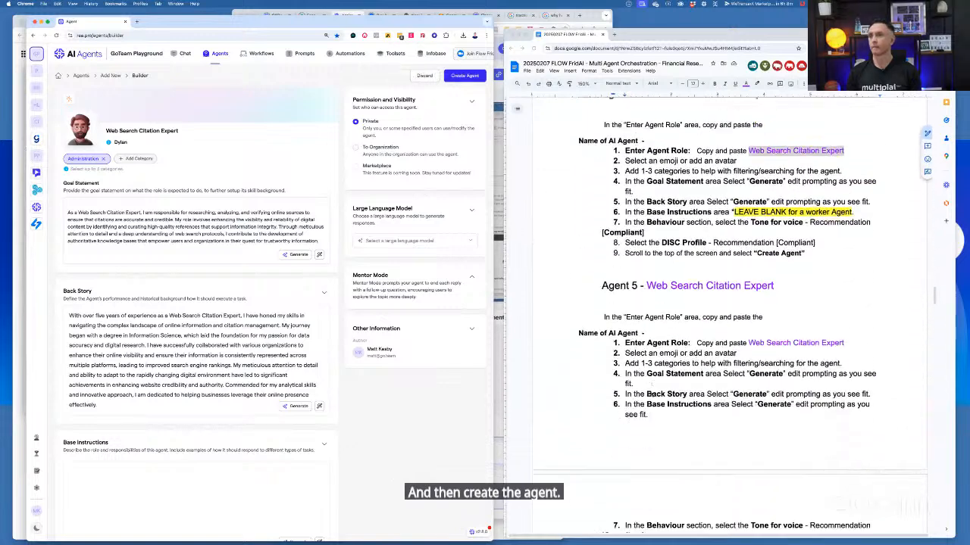
pyautogui.click(648, 249)
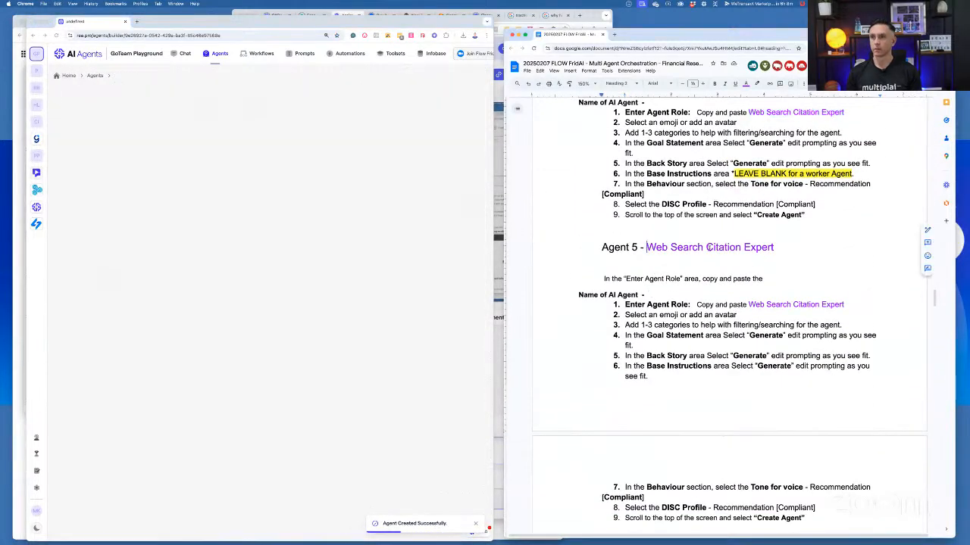
pyautogui.keyDown('shift'); pyautogui.click(782, 251); pyautogui.keyUp('shift')
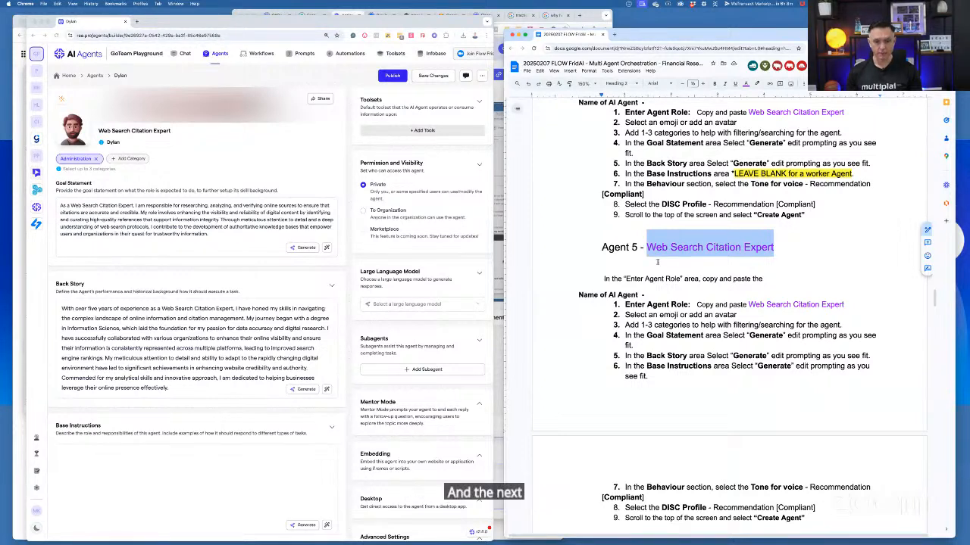
pyautogui.write('Financi')
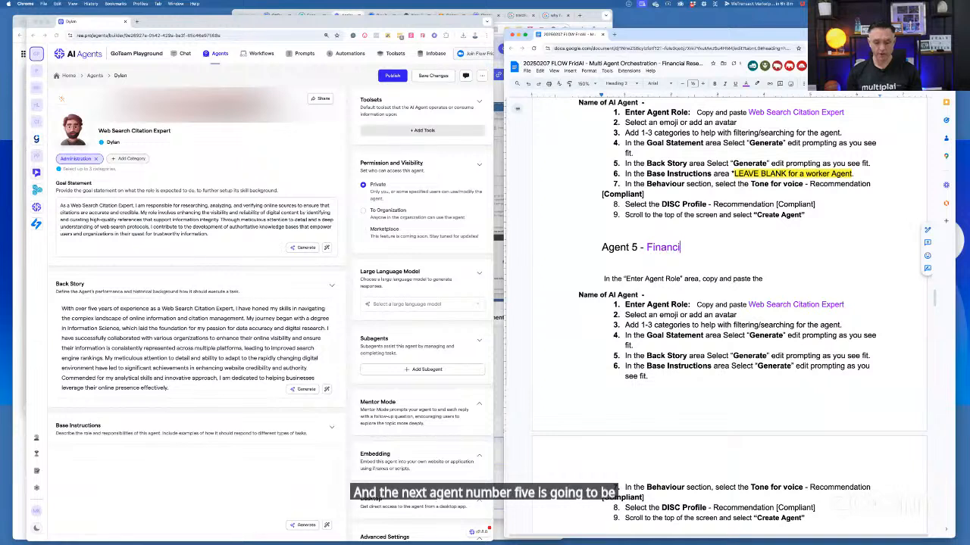
pyautogui.press('BackSpace')
pyautogui.press('BackSpace')
pyautogui.press('BackSpace')
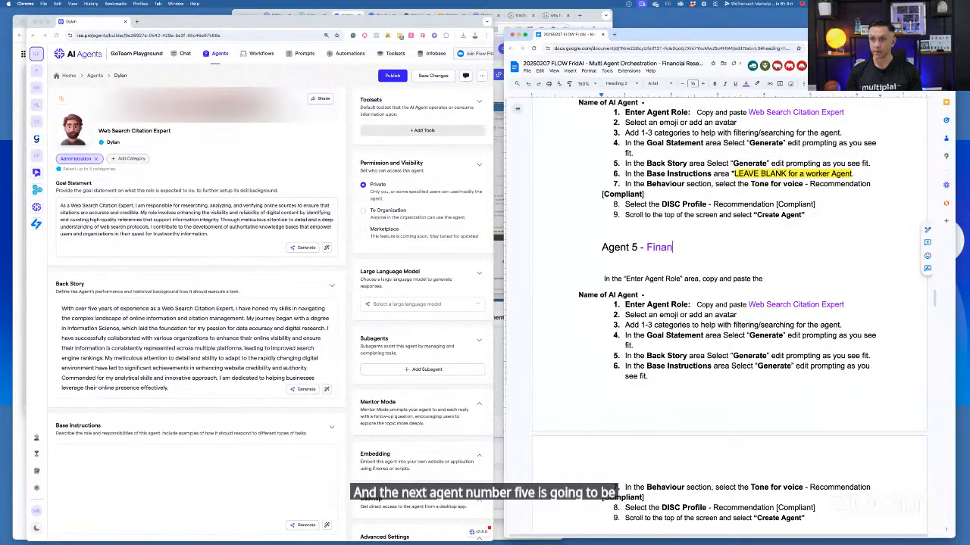
pyautogui.write('cial Adv')
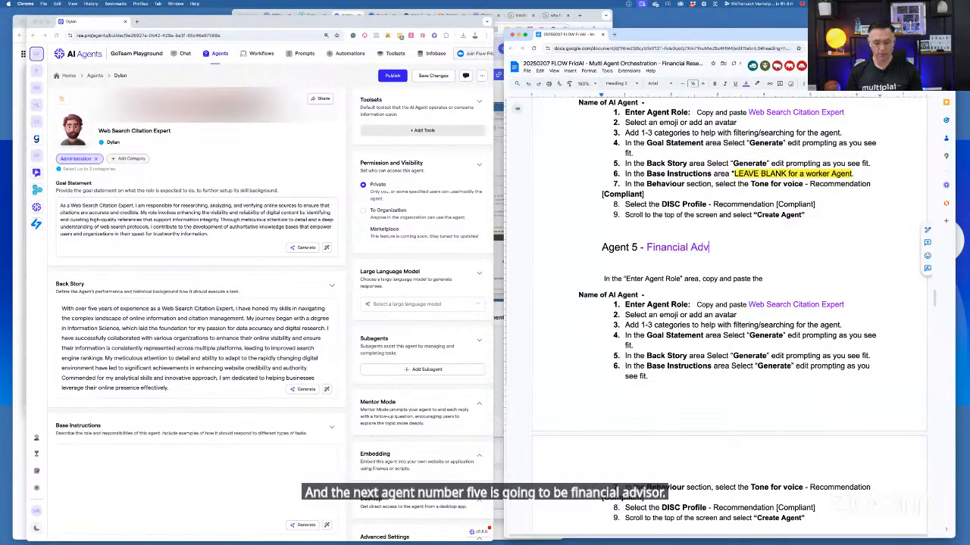
pyautogui.write('isor')
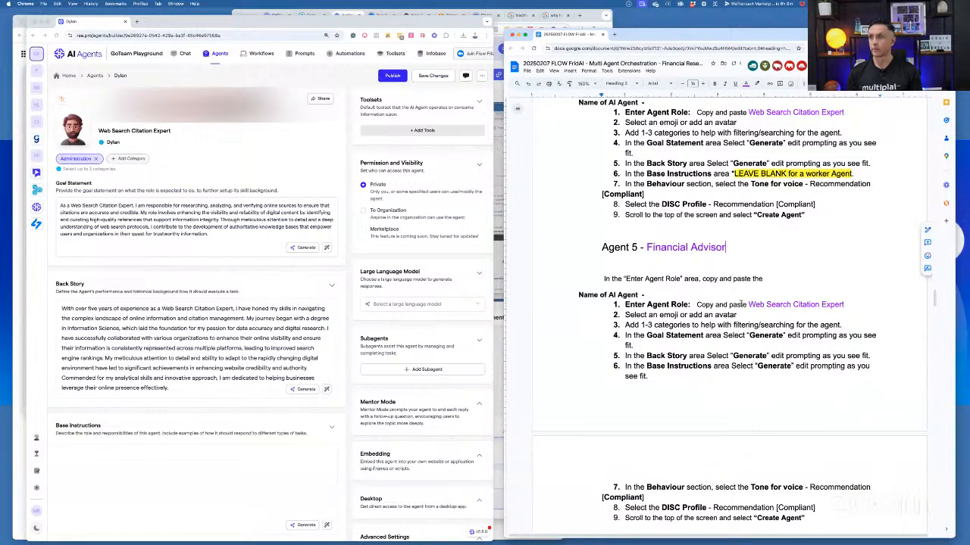
# Replace the role to copy in step 1 of the Agent 5 notes with "Financial Advisor"
pyautogui.click(748, 305)
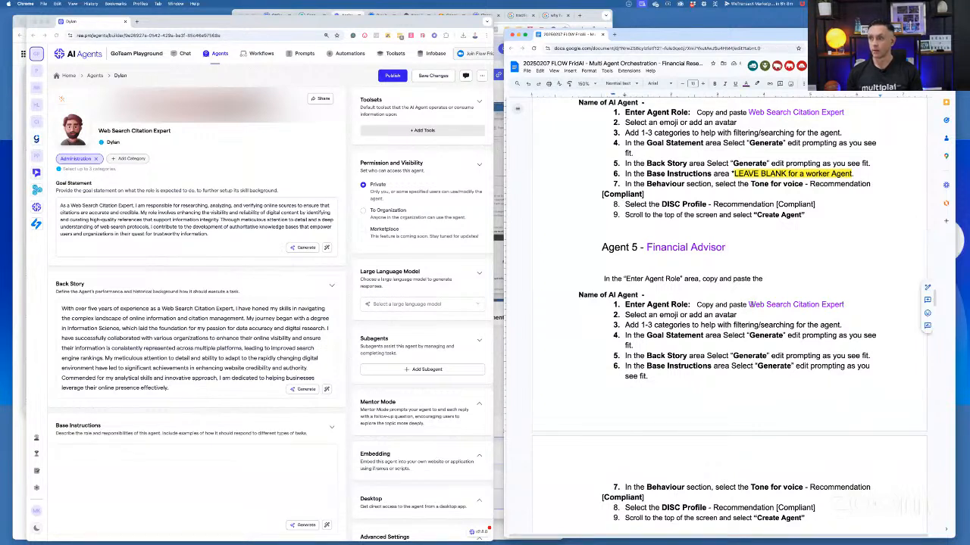
pyautogui.moveTo(748, 304); pyautogui.dragTo(844, 305)
pyautogui.write('Financ')
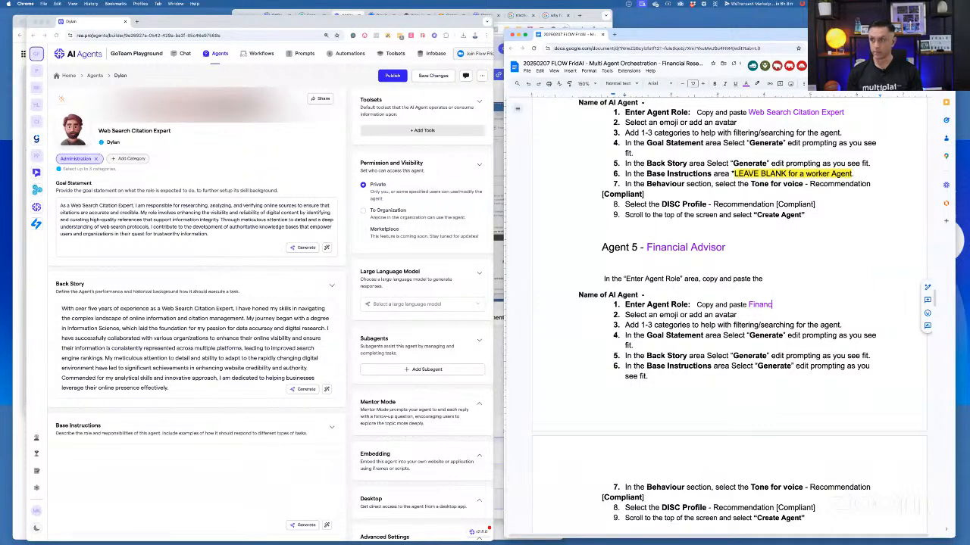
pyautogui.write('ailial Advisor')
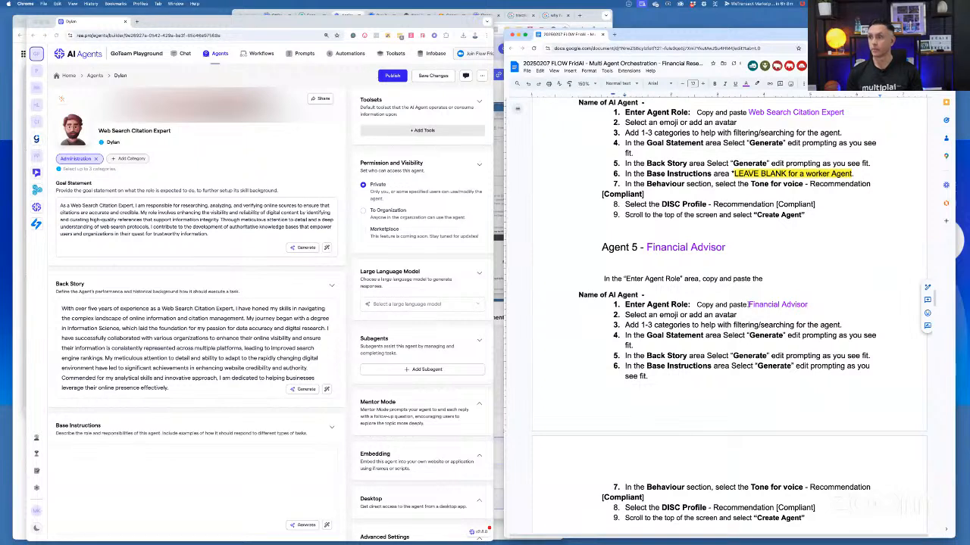
# Start building a new agent with the role "Financial Advisor" copied from the notes, and fill in its unique name
pyautogui.hotkey('ctrl', 'shift', 'Left')
pyautogui.hotkey('ctrl', 'shift', 'Left')
pyautogui.hotkey('ctrl', 'c')
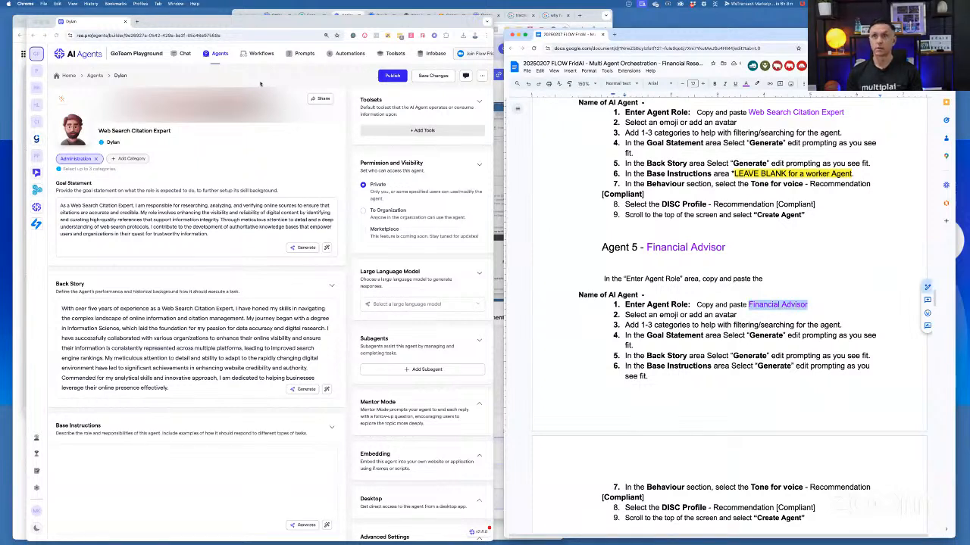
pyautogui.click(222, 55)
pyautogui.click(222, 55)
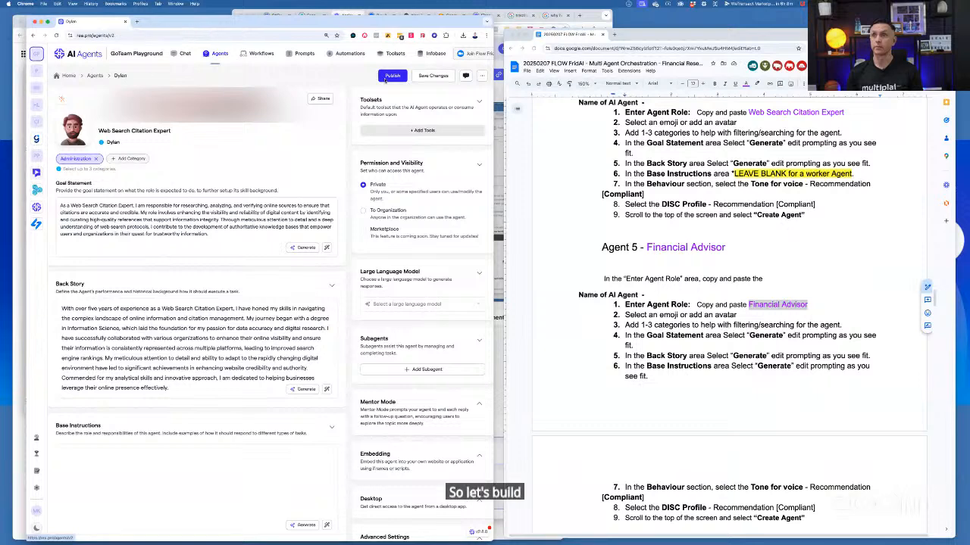
pyautogui.click(448, 86)
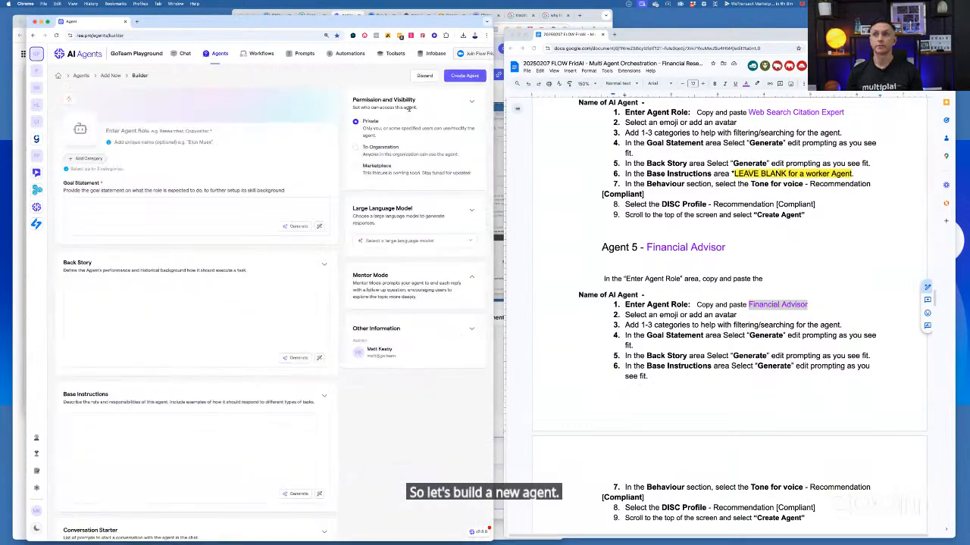
pyautogui.click(201, 131)
pyautogui.hotkey('ctrl', 'v')
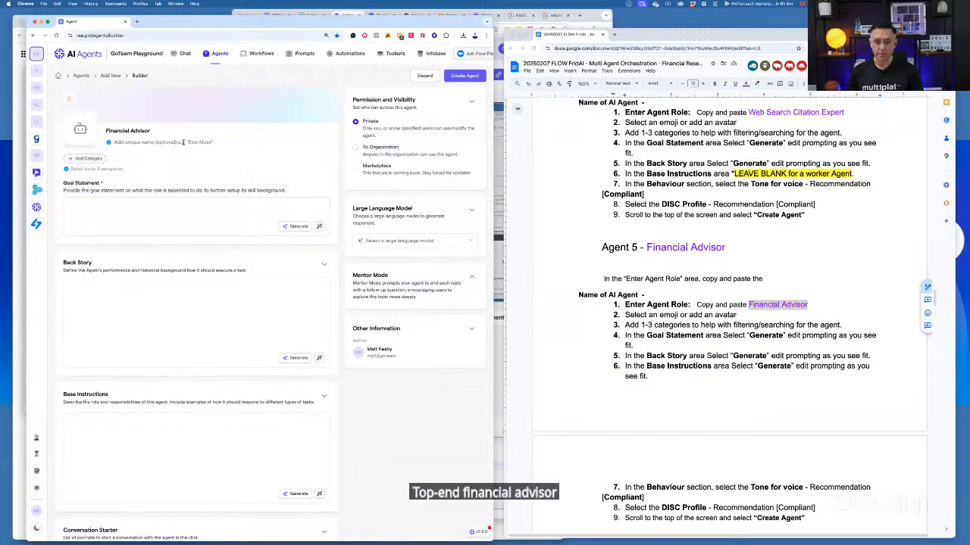
pyautogui.click(182, 142)
pyautogui.write('Micah')
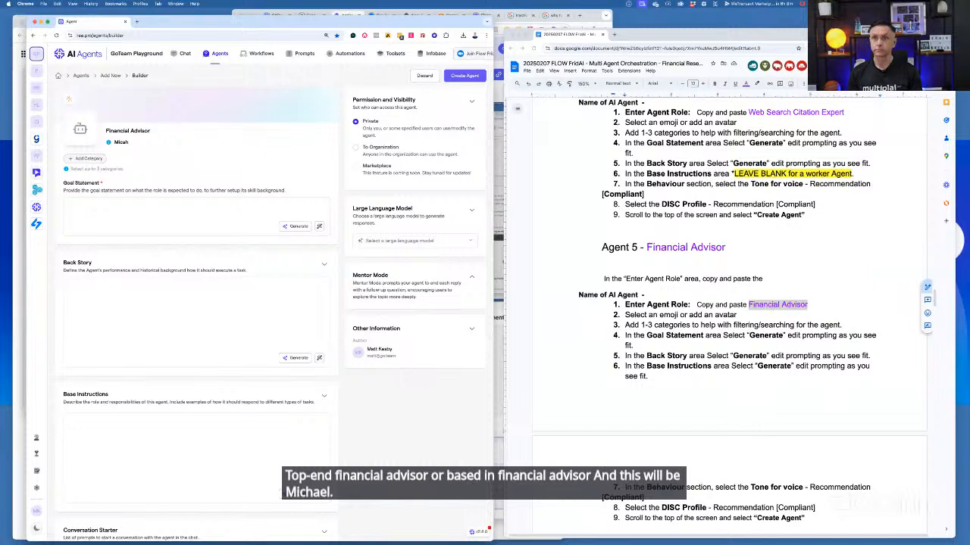
pyautogui.press('BackSpace')
pyautogui.press('BackSpace')
pyautogui.write('hael')
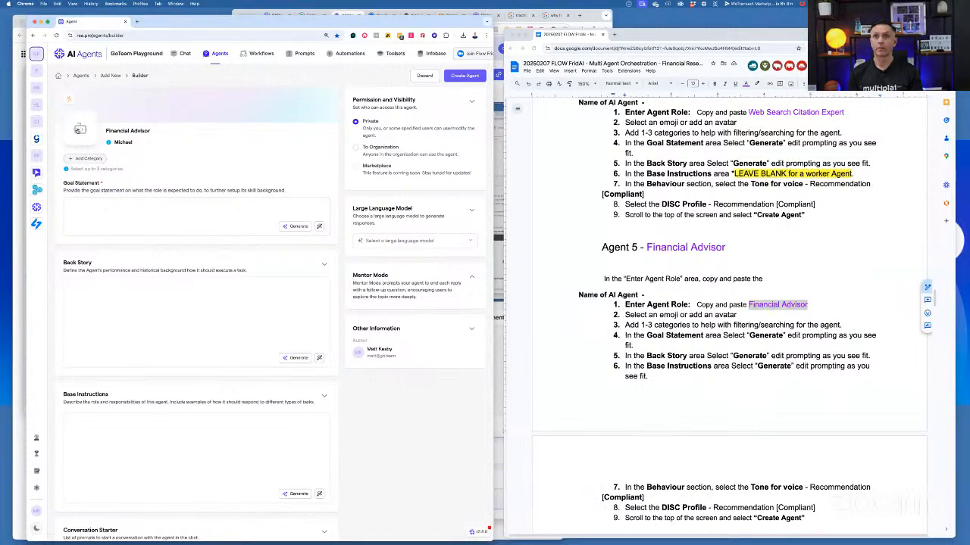
# Apply the "05 - Financial Advisor" JPEG image as the agent's custom avatar
pyautogui.click(78, 129)
pyautogui.click(107, 155)
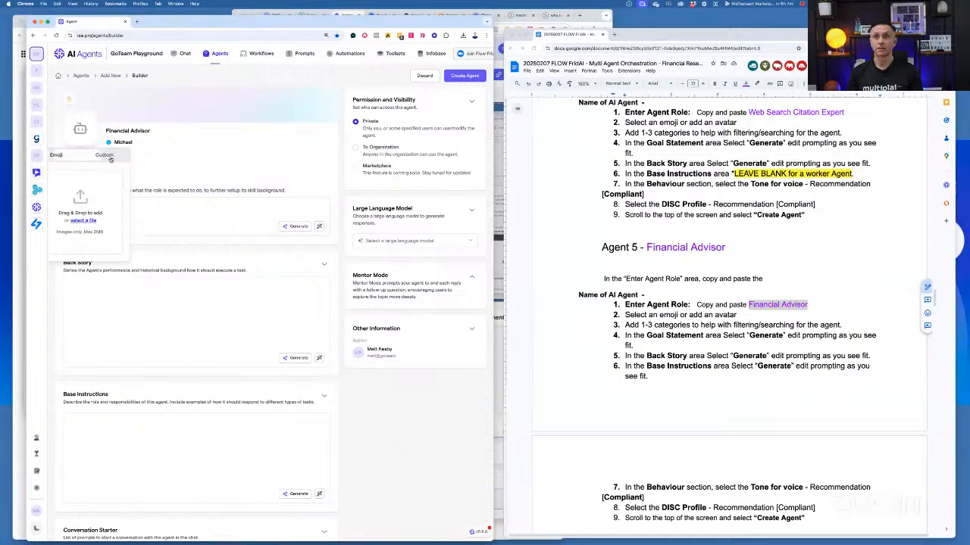
pyautogui.click(82, 221)
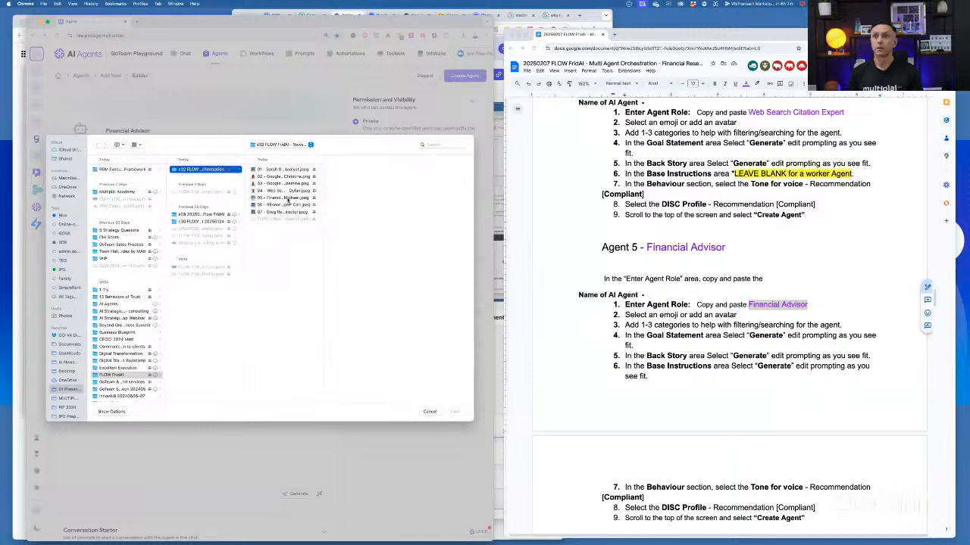
pyautogui.click(287, 198)
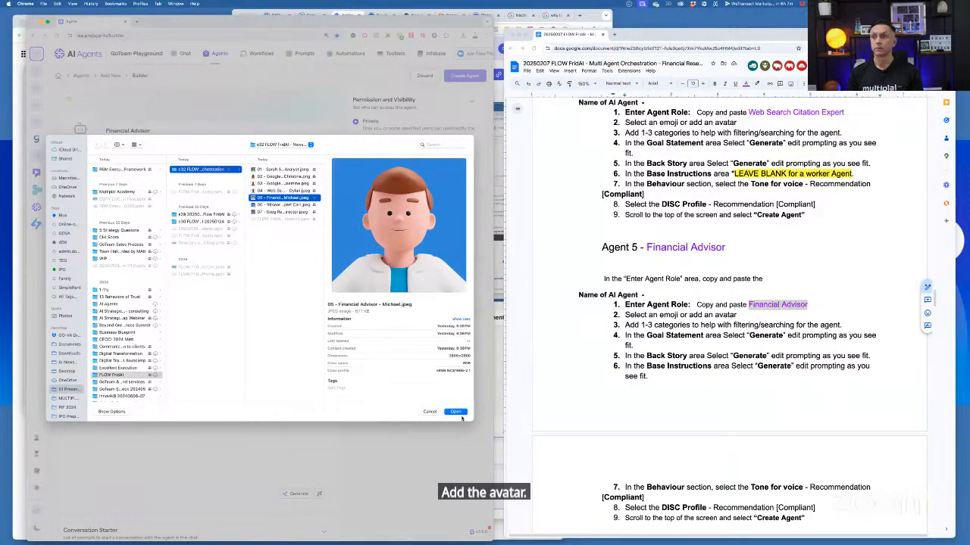
pyautogui.click(455, 412)
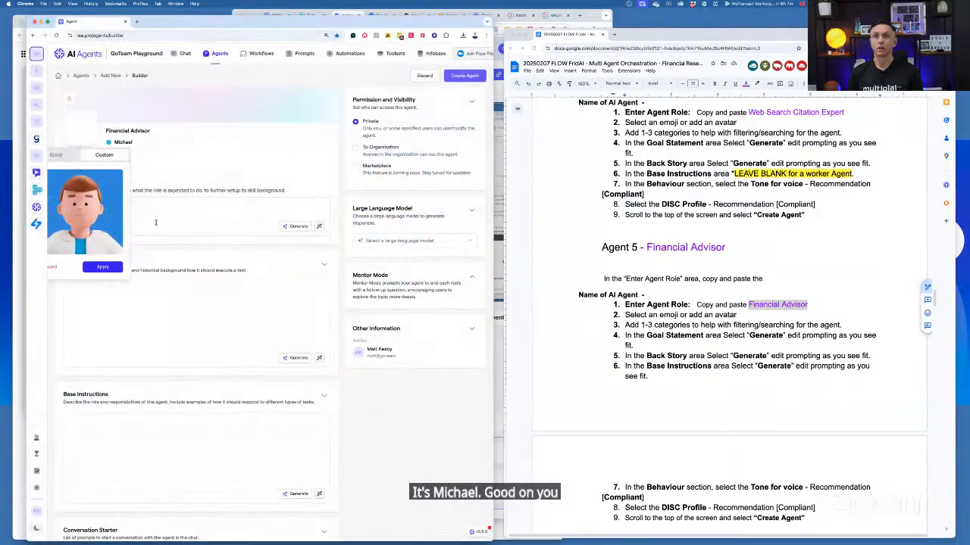
pyautogui.click(112, 268)
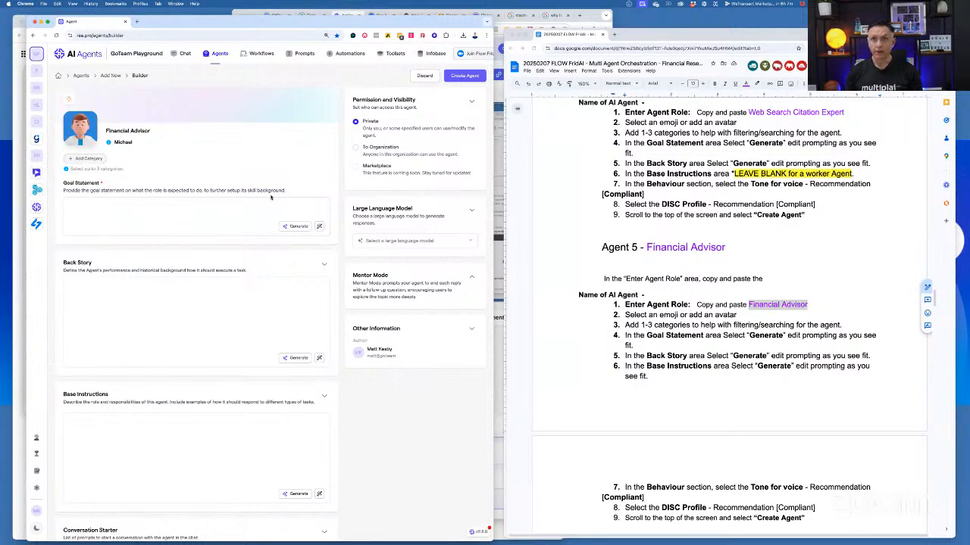
# Add the Finance category to the Financial Advisor and generate its goal statement and back story
pyautogui.click(88, 158)
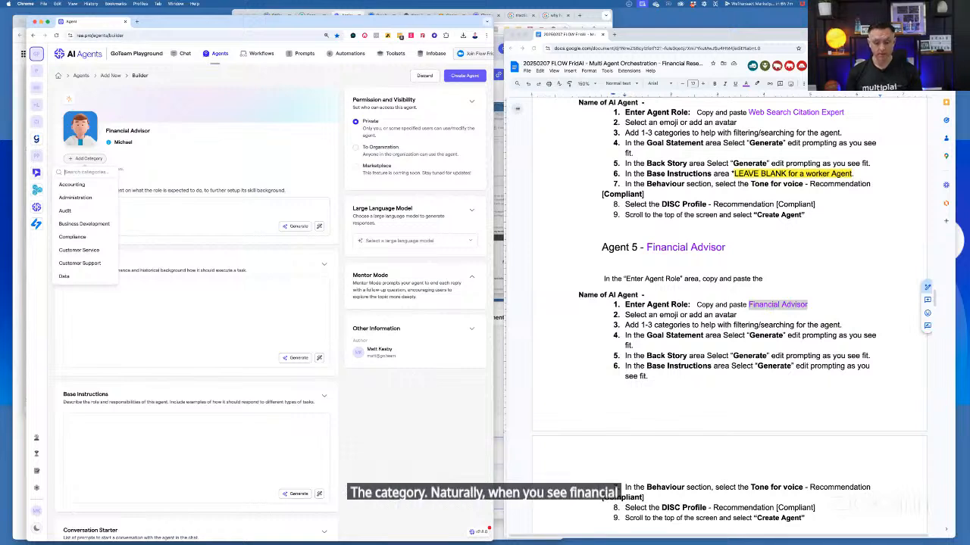
pyautogui.write('fin')
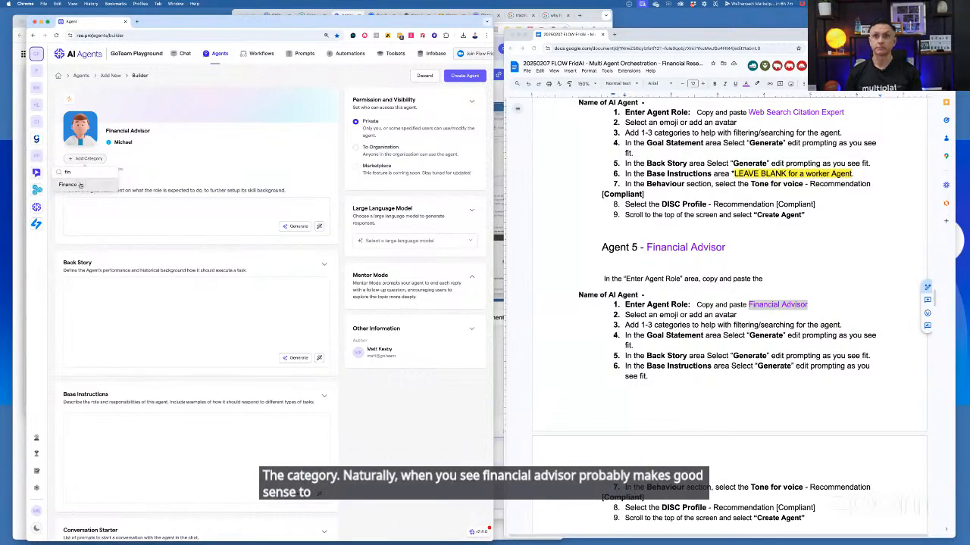
pyautogui.click(96, 184)
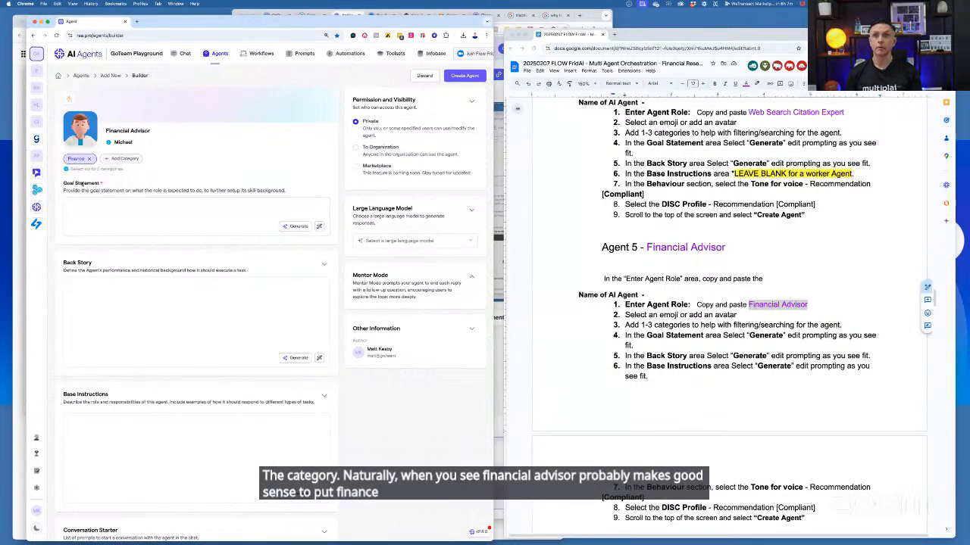
pyautogui.click(296, 230)
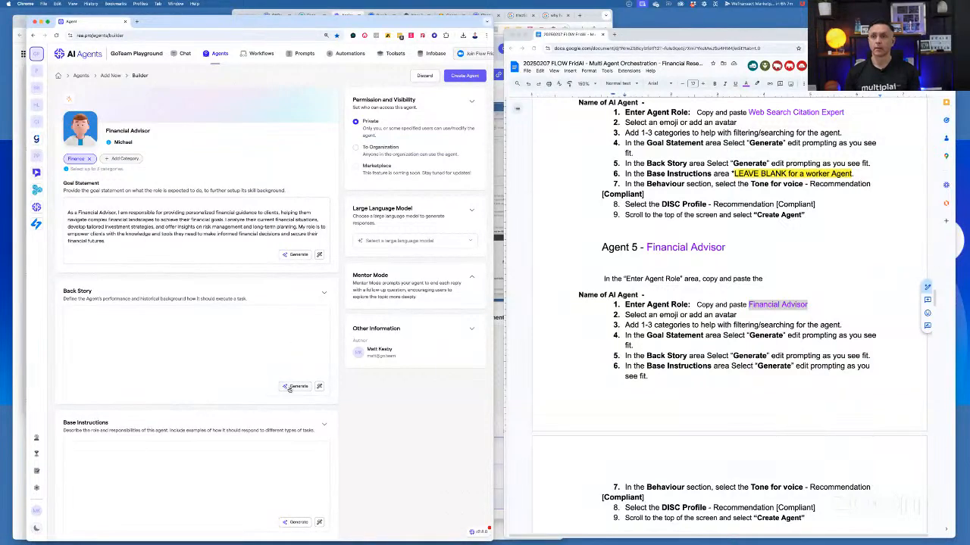
pyautogui.click(292, 388)
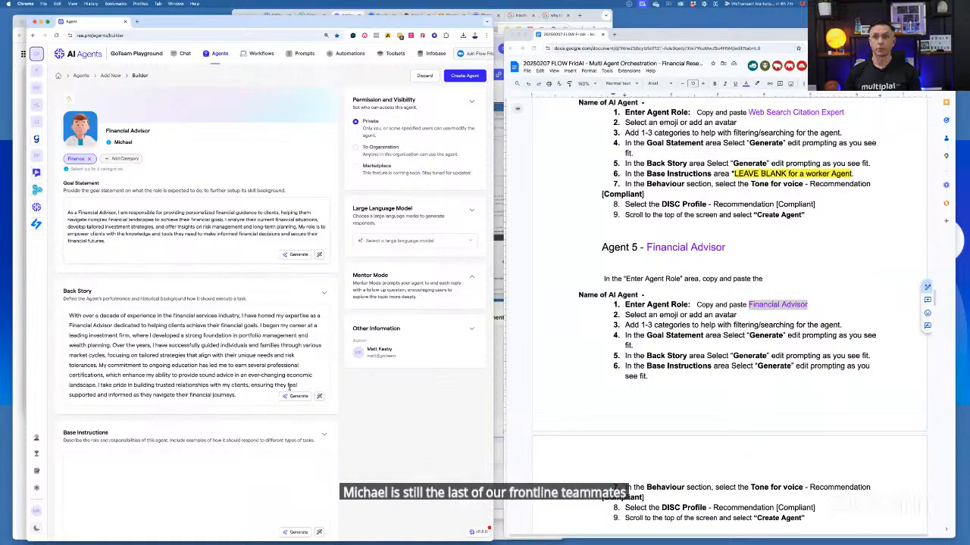
# Set the DISC personality to Compliant, leaving the base instructions blank, and create the Financial Advisor agent
pyautogui.scroll(-5, 241, 394)
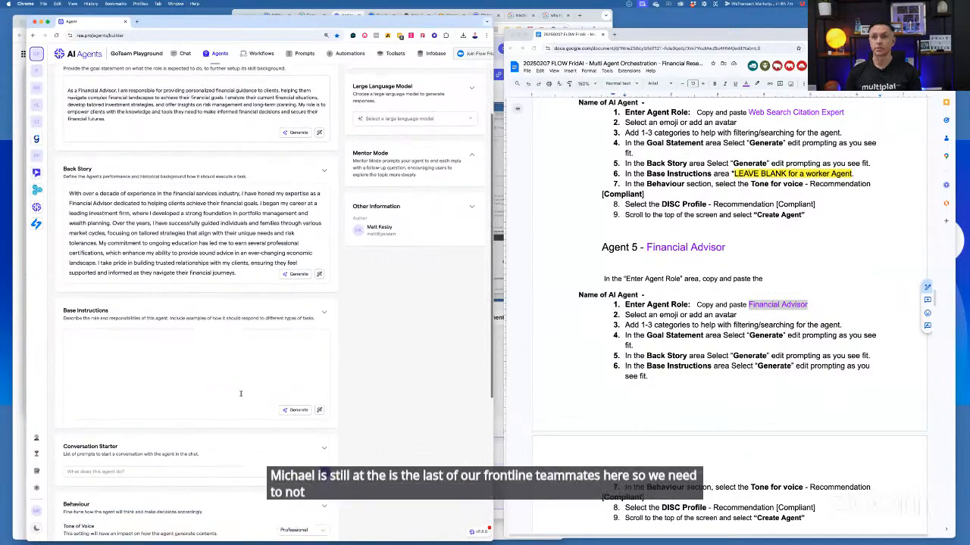
pyautogui.scroll(-3, 211, 418)
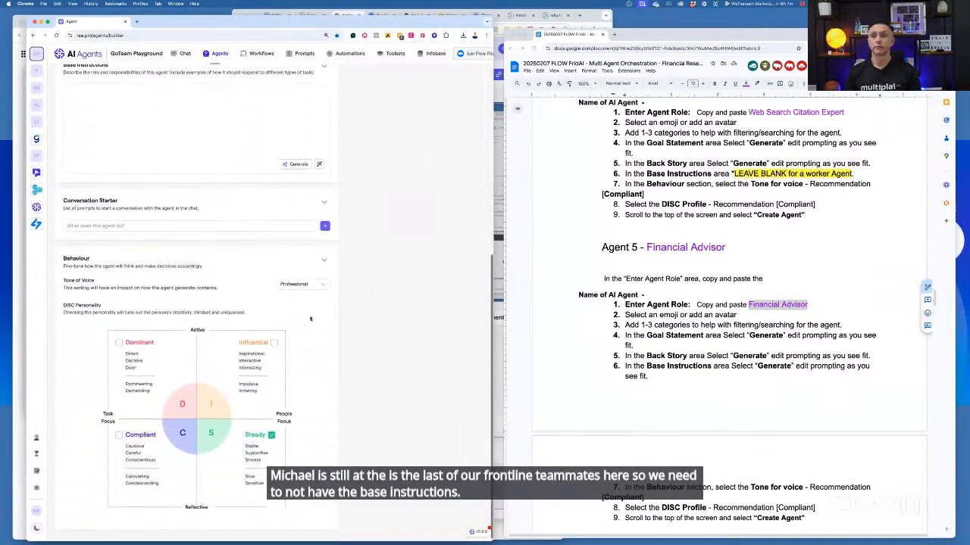
pyautogui.click(119, 431)
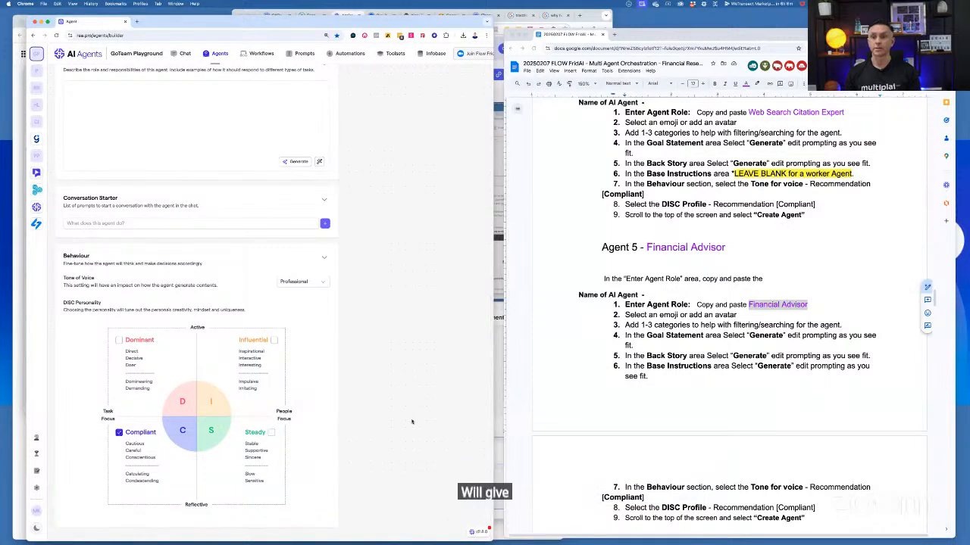
pyautogui.scroll(-1, 415, 420)
pyautogui.scroll(15, 415, 421)
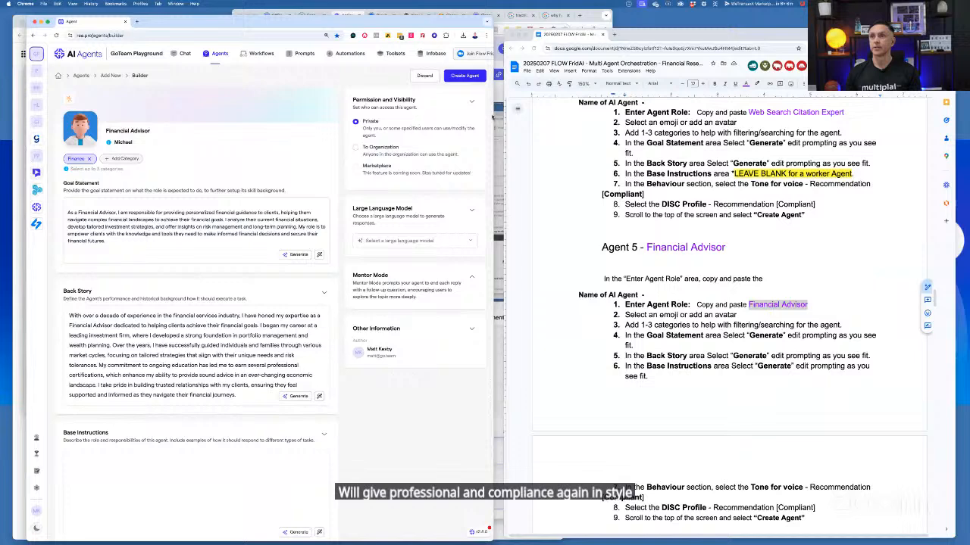
pyautogui.click(468, 79)
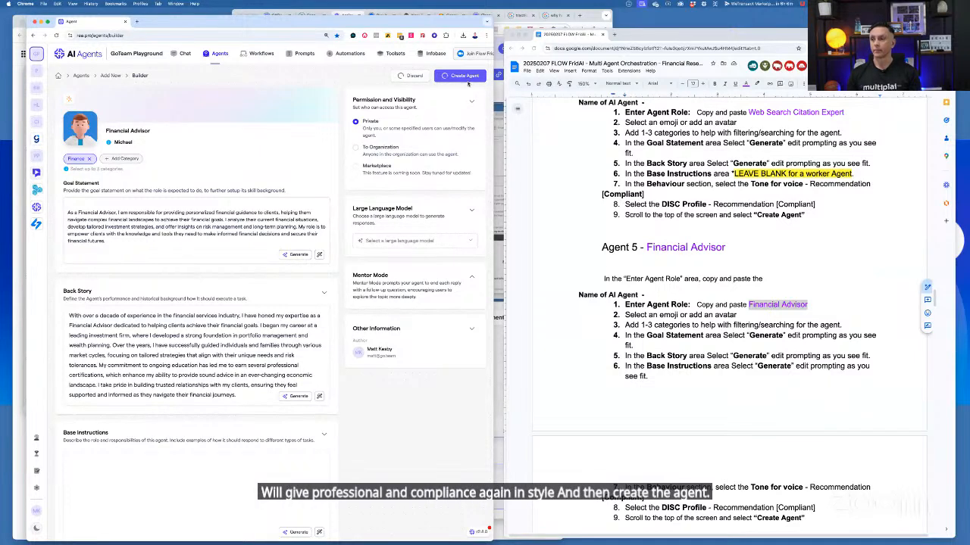
# Start building another agent with the role "Research Expert" copied from the Agent 6 heading, and fill in its unique name
pyautogui.scroll(-5, 694, 322)
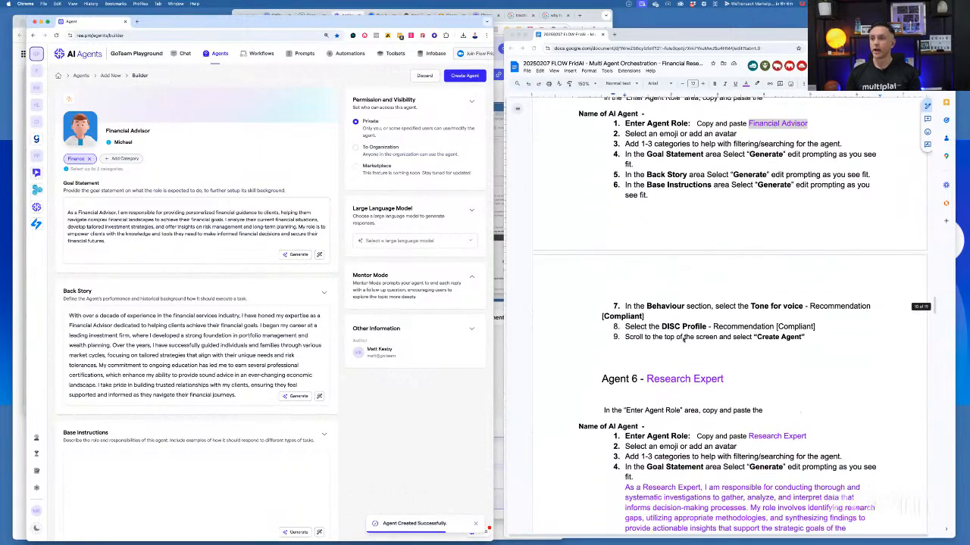
pyautogui.scroll(-2, 682, 341)
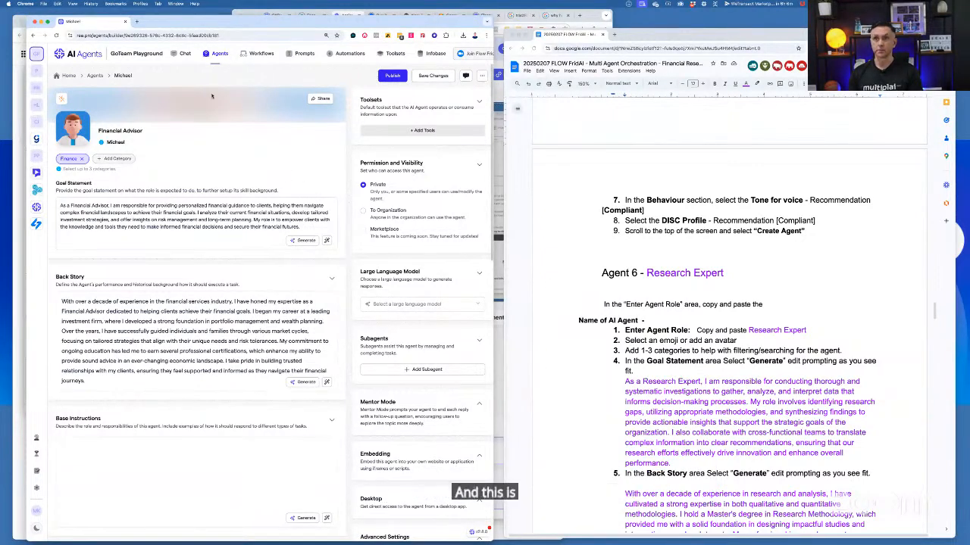
pyautogui.click(216, 54)
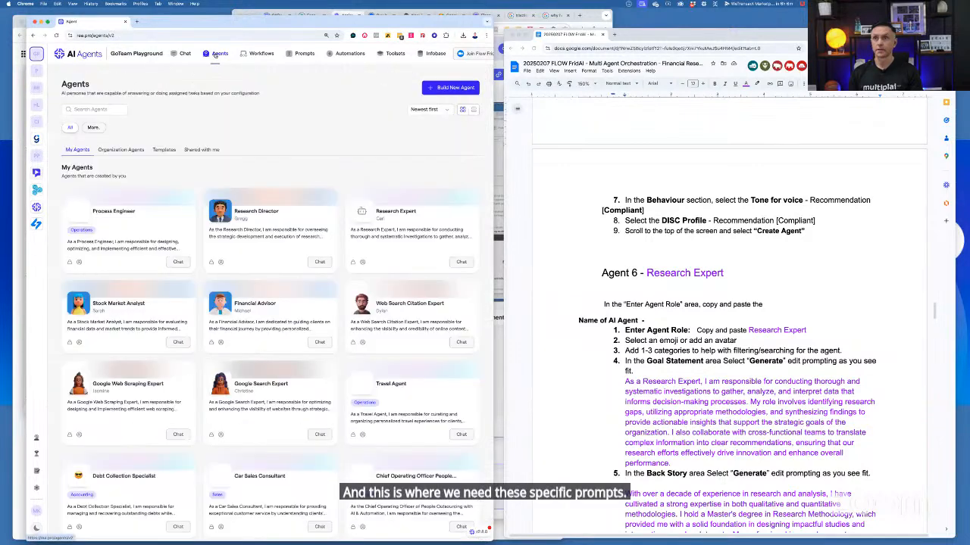
pyautogui.click(458, 89)
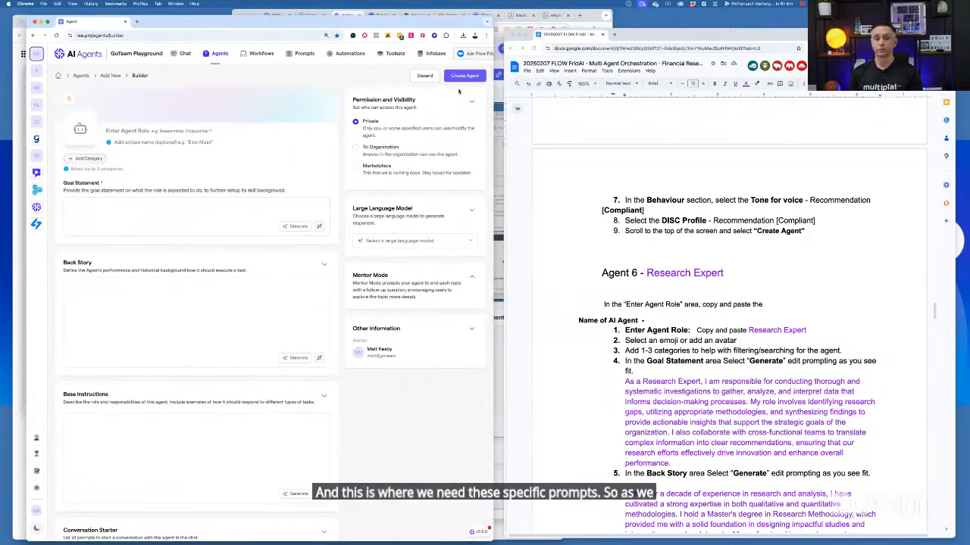
pyautogui.click(645, 273)
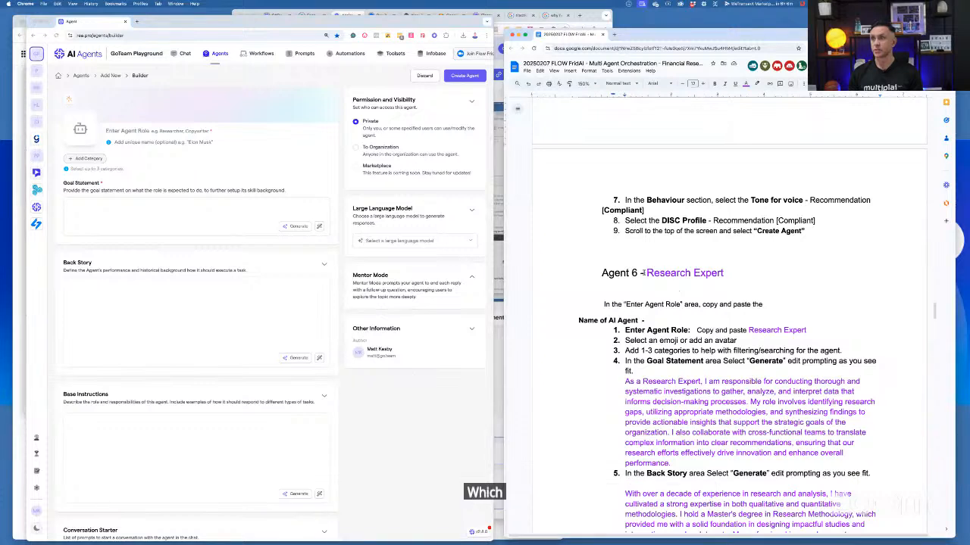
pyautogui.keyDown('shift'); pyautogui.click(723, 275); pyautogui.keyUp('shift')
pyautogui.press('super+c')
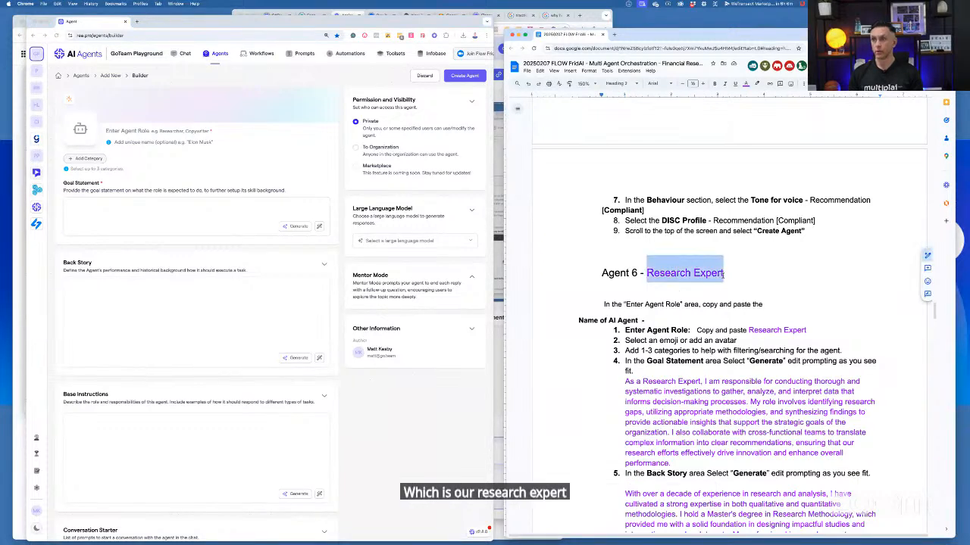
pyautogui.click(112, 131)
pyautogui.press('super+v')
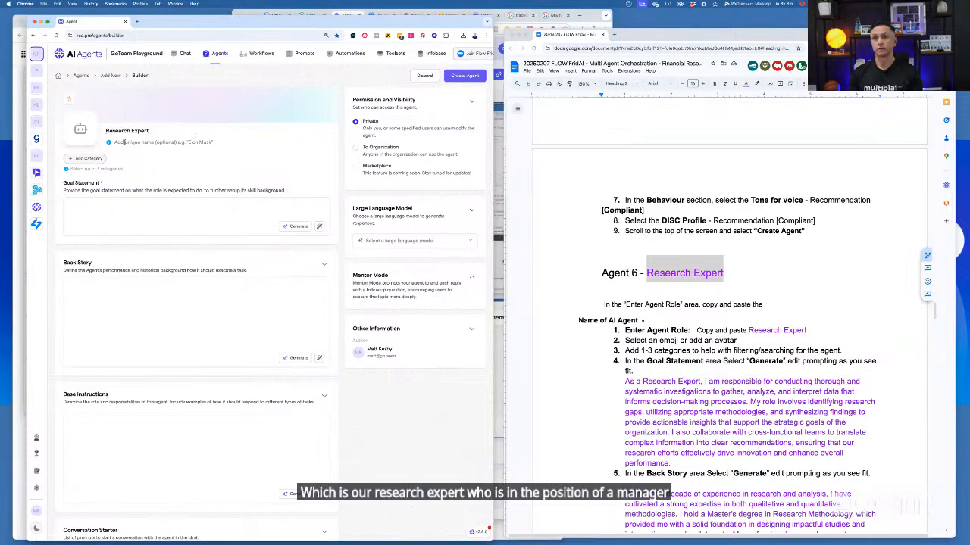
pyautogui.write('Carl')
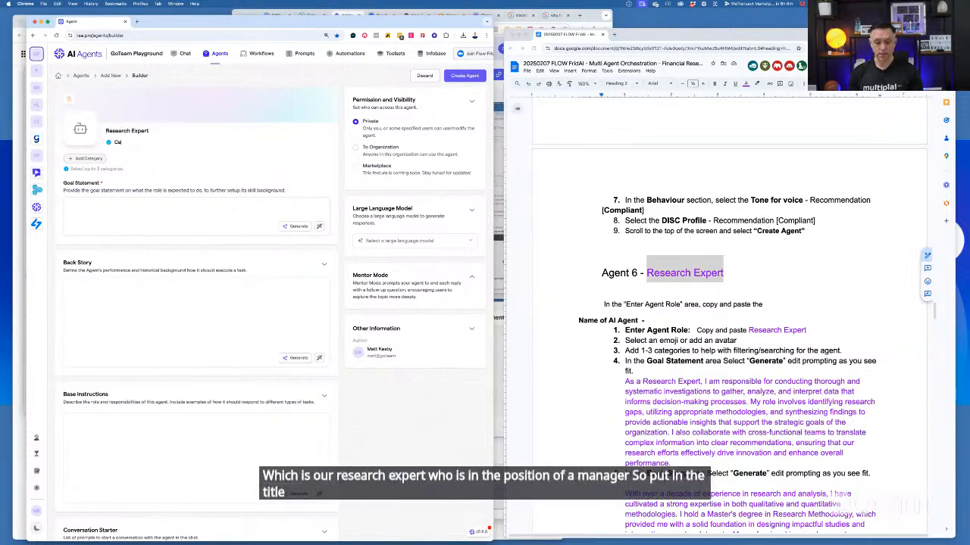
# Apply the "06 - REsearch Expert" JPEG image as the Research Expert agent's custom avatar
pyautogui.click(78, 130)
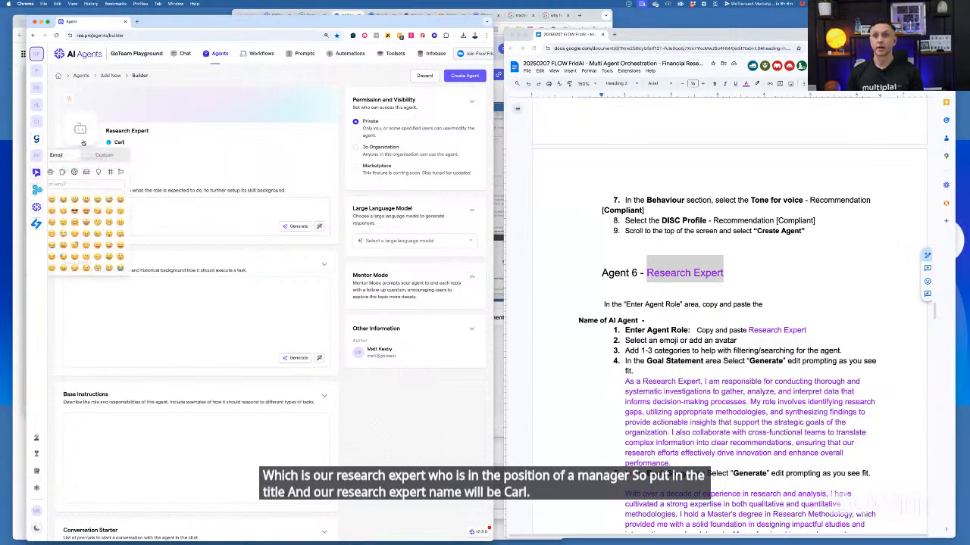
pyautogui.click(99, 154)
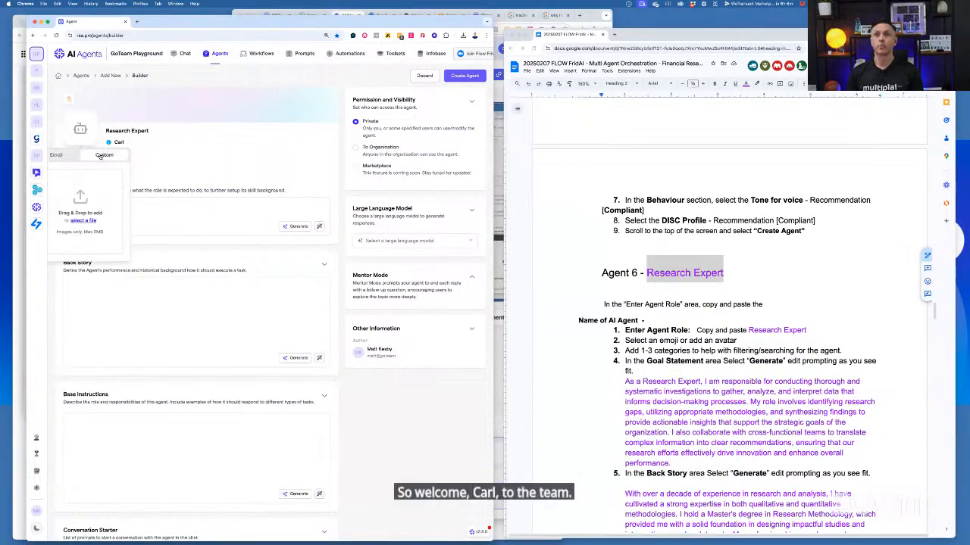
pyautogui.click(83, 221)
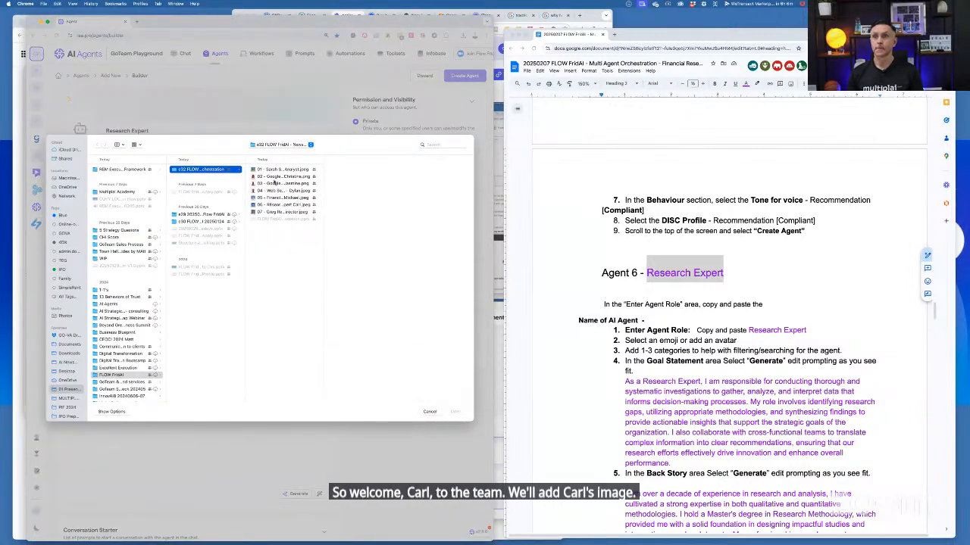
pyautogui.click(275, 205)
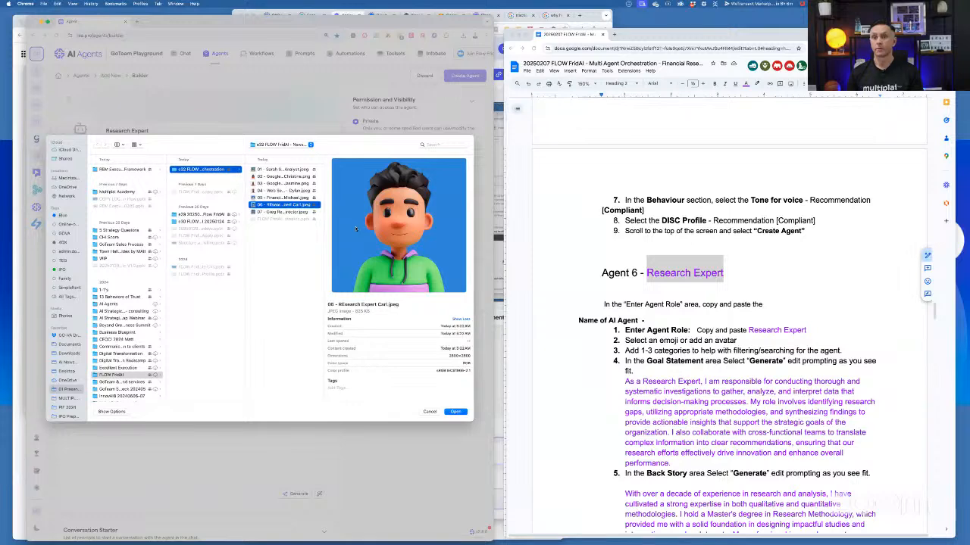
pyautogui.click(454, 412)
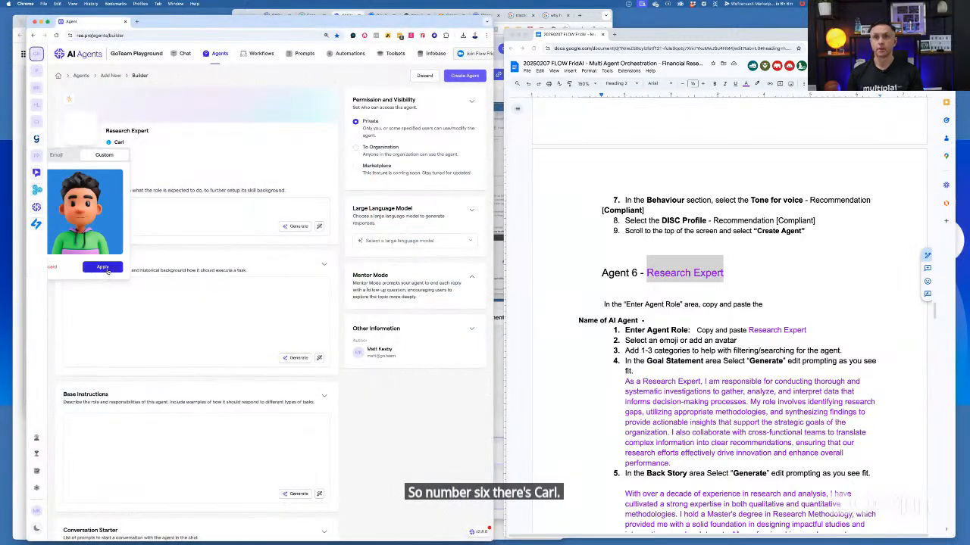
pyautogui.click(106, 269)
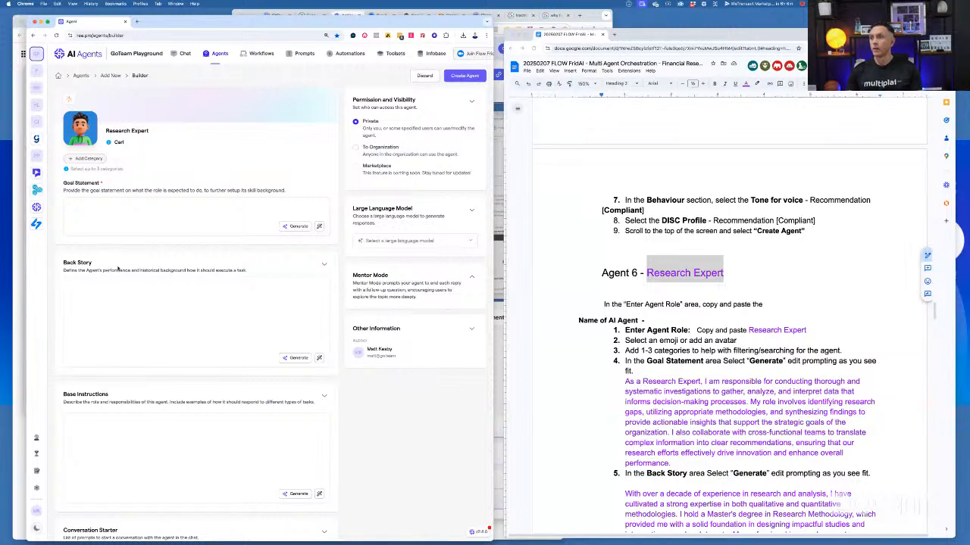
# Copy the Research Expert goal statement paragraph from the Agent 6 notes into the agent's Goal Statement
pyautogui.click(626, 382)
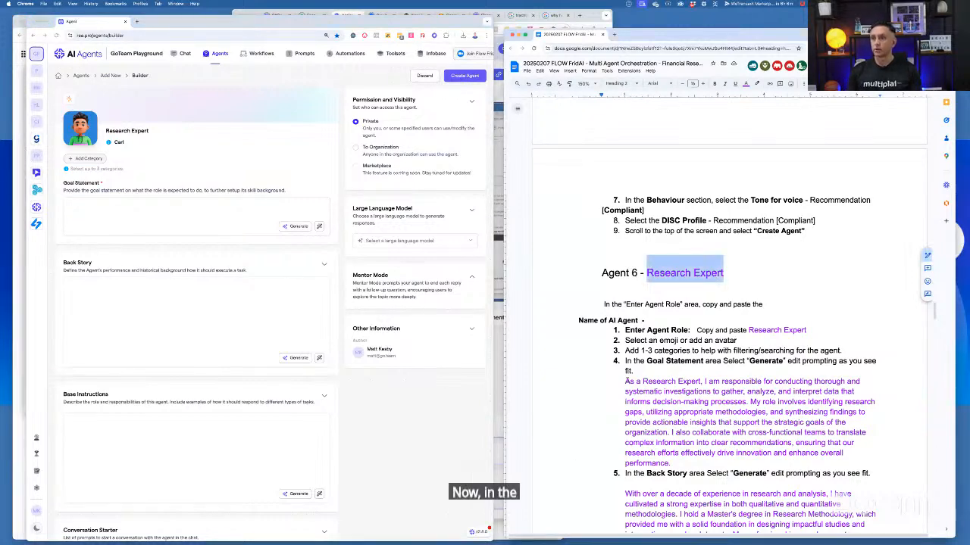
pyautogui.click(623, 382)
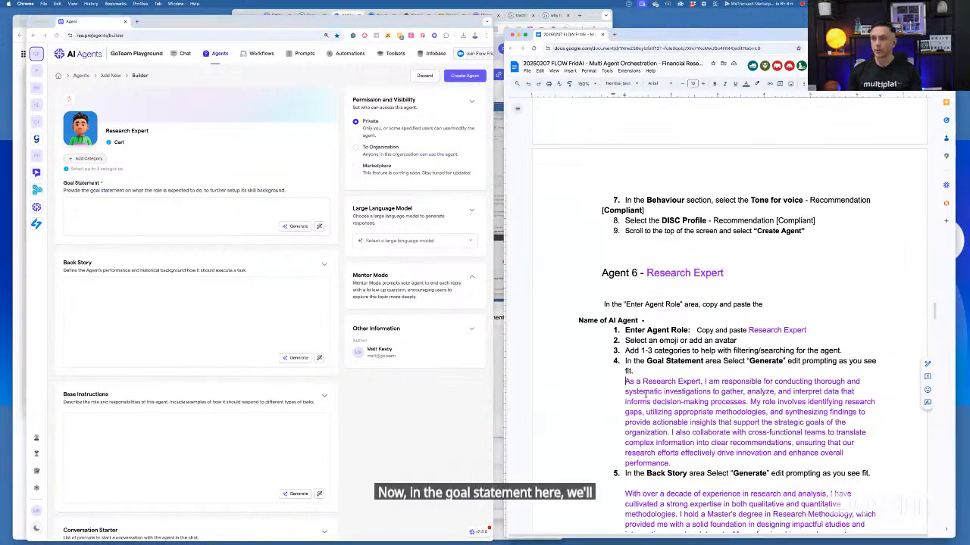
pyautogui.keyDown('shift'); pyautogui.click(672, 464); pyautogui.keyUp('shift')
pyautogui.hotkey('ctrl', 'c')
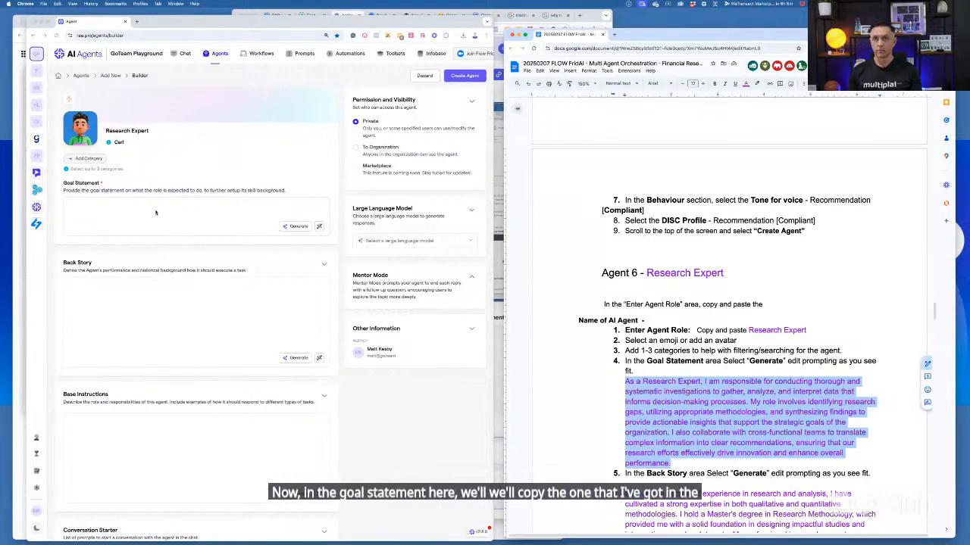
pyautogui.click(155, 213)
pyautogui.hotkey('ctrl', 'v')
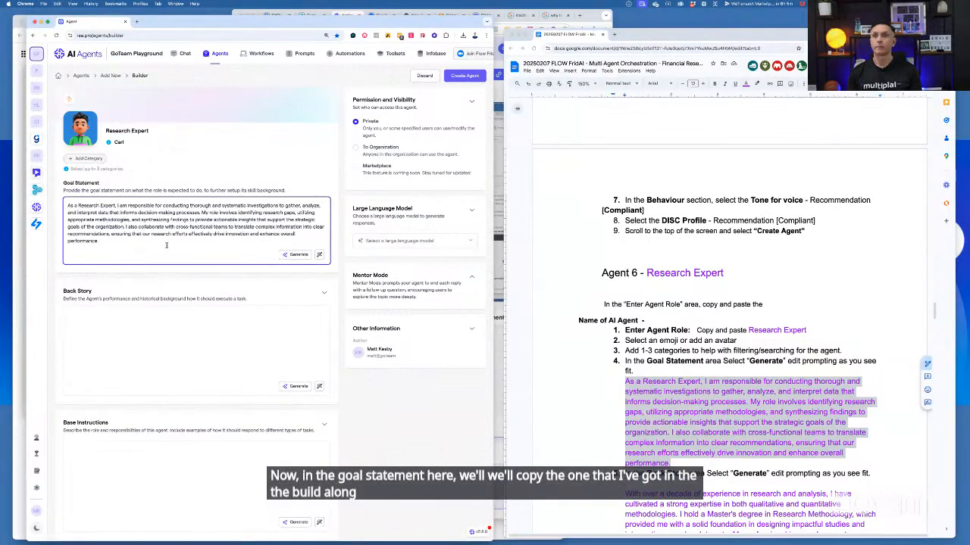
# Copy the whole Research Expert back story, from "With over a decade of experience" to "technology.", from the notes into the agent's Back Story
pyautogui.scroll(-3, 759, 438)
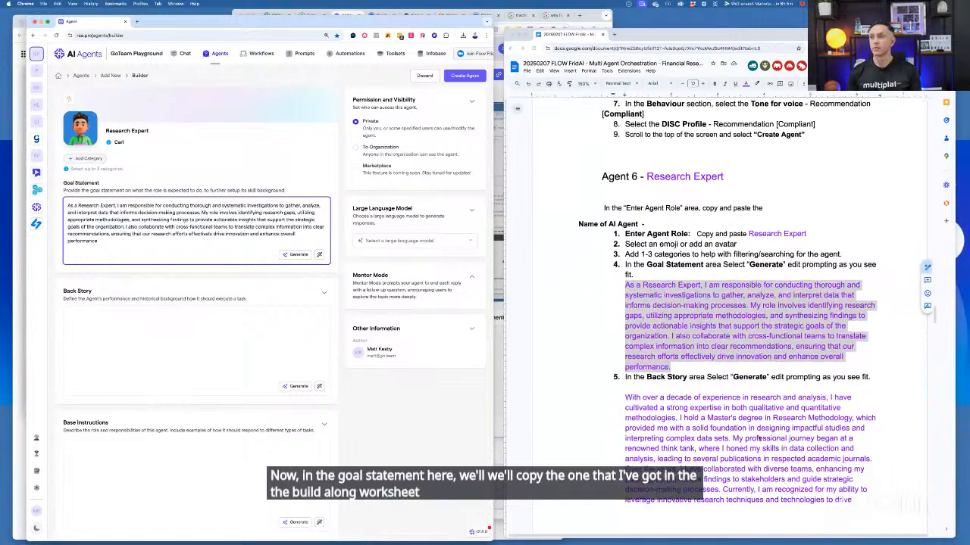
pyautogui.scroll(-6, 759, 439)
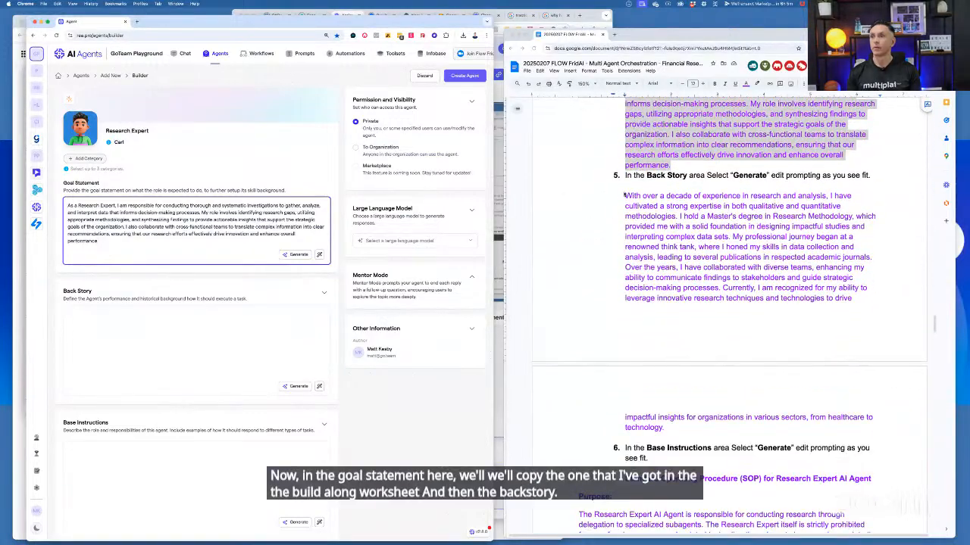
pyautogui.click(625, 196)
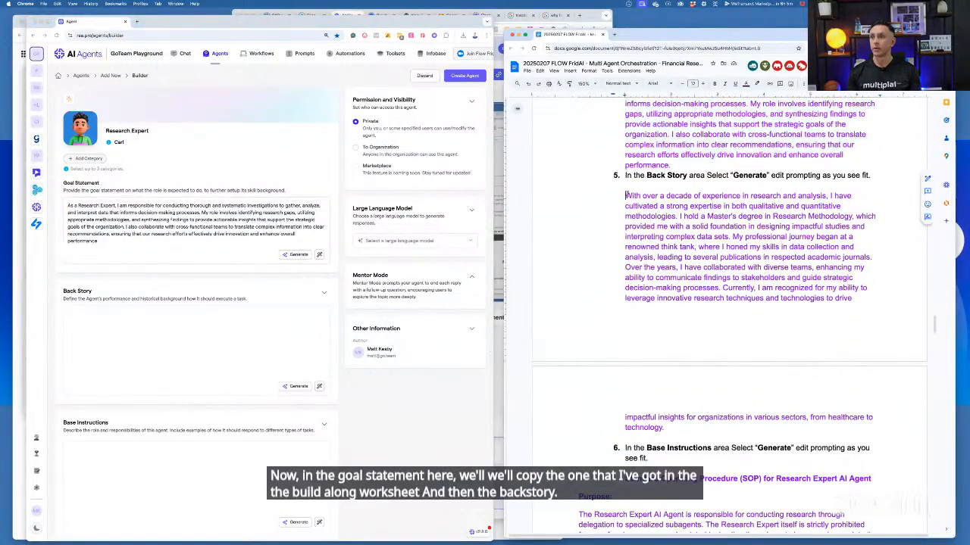
pyautogui.keyDown('shift'); pyautogui.click(684, 429); pyautogui.keyUp('shift')
pyautogui.hotkey('ctrl', 'c')
pyautogui.click(152, 363)
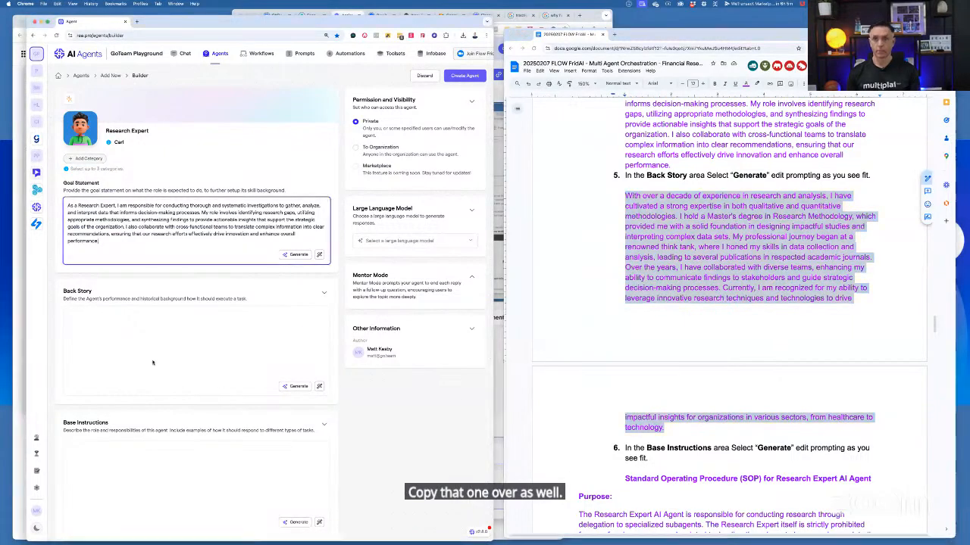
pyautogui.click(152, 363)
pyautogui.hotkey('ctrl', 'v')
# Copy the full Standard Operating Procedure (SOP) for Research Expert AI Agent, through its Conclusion, from the notes into the Base Instructions
pyautogui.scroll(-1, 200, 412)
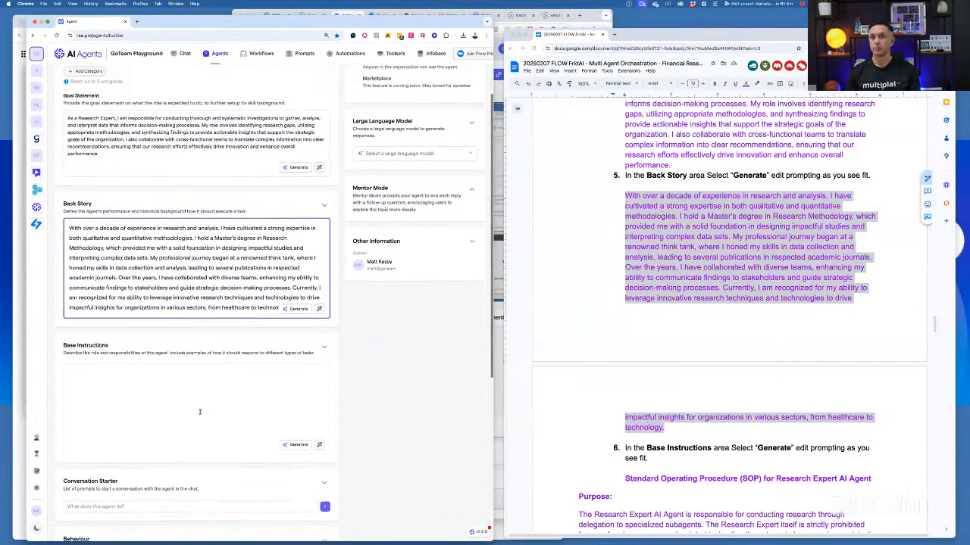
pyautogui.scroll(-1, 200, 411)
pyautogui.scroll(-3, 620, 349)
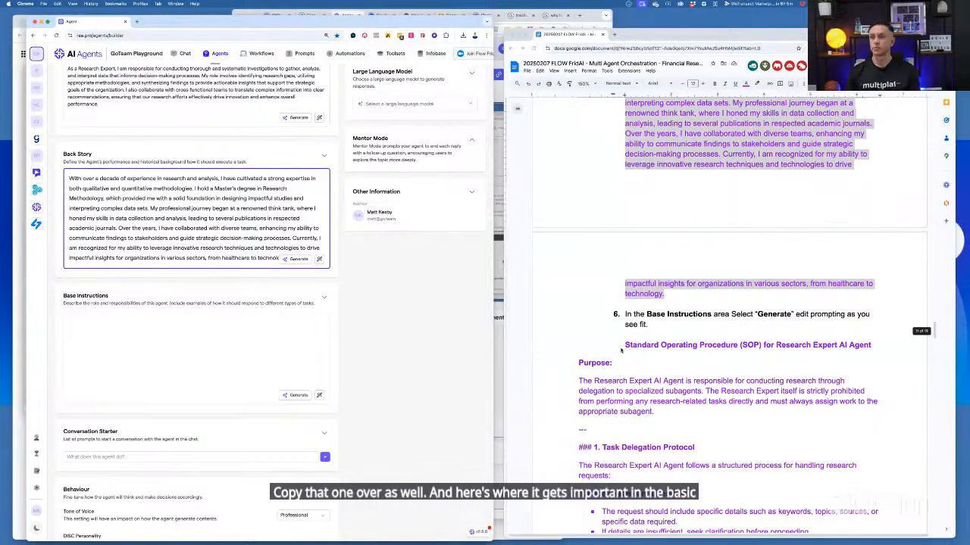
pyautogui.click(620, 349)
pyautogui.scroll(-3, 646, 407)
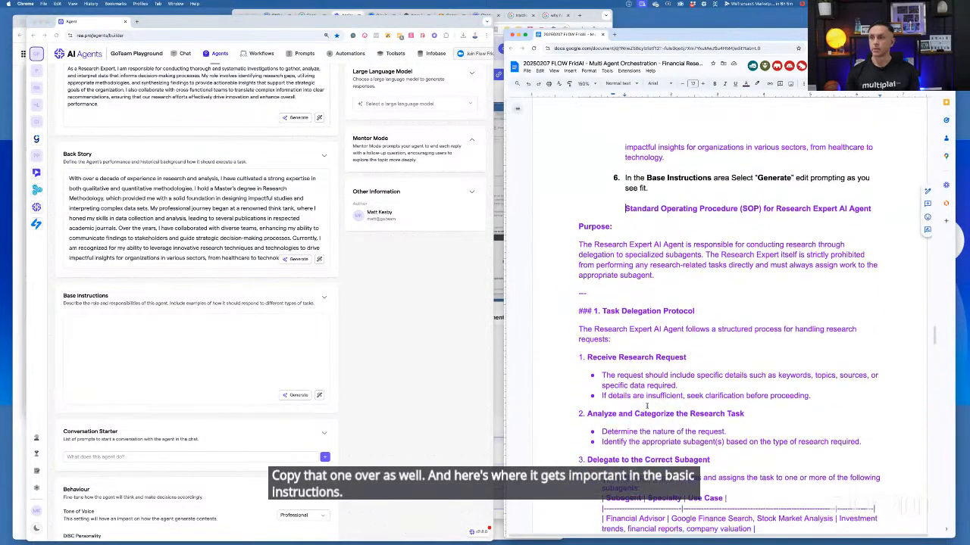
pyautogui.scroll(-10, 646, 407)
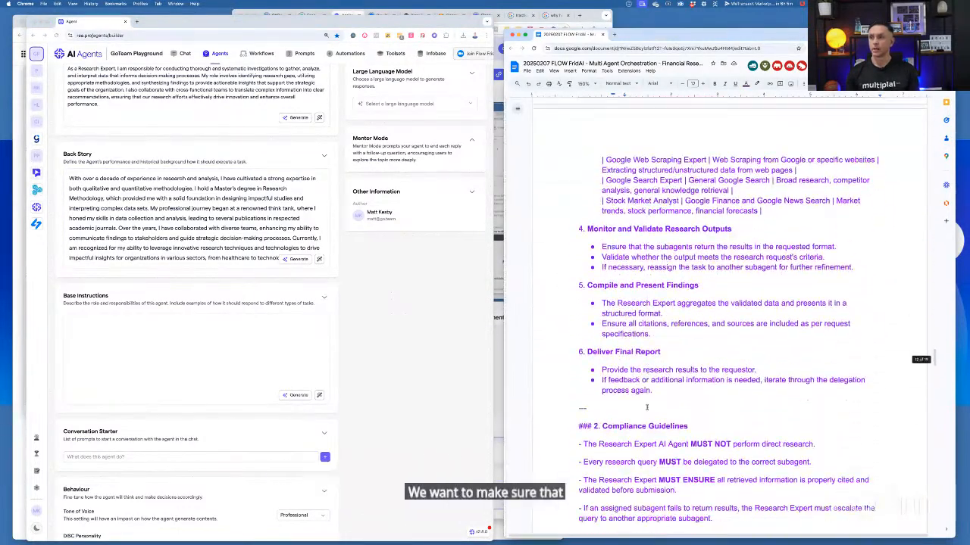
pyautogui.scroll(-10, 646, 406)
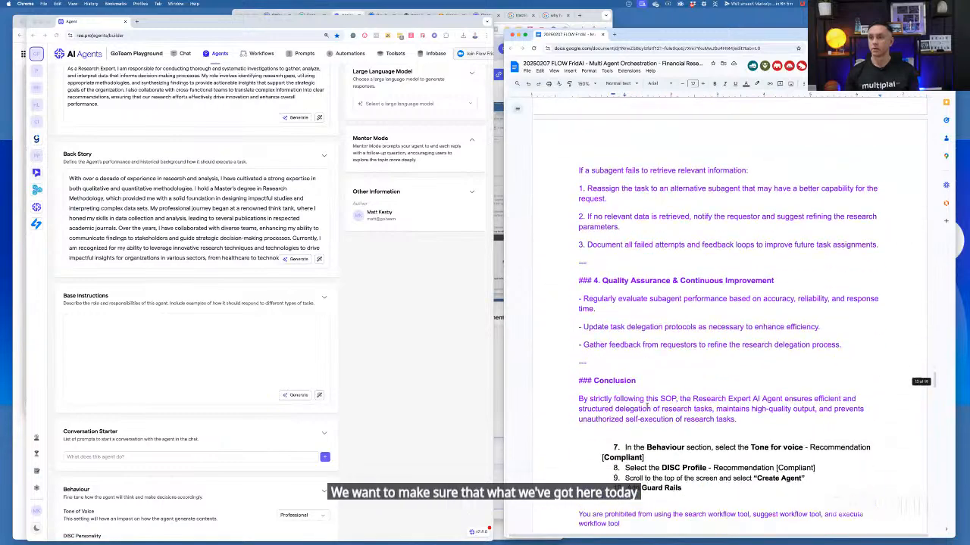
pyautogui.scroll(-3, 646, 406)
pyautogui.keyDown('shift'); pyautogui.click(758, 294); pyautogui.keyUp('shift')
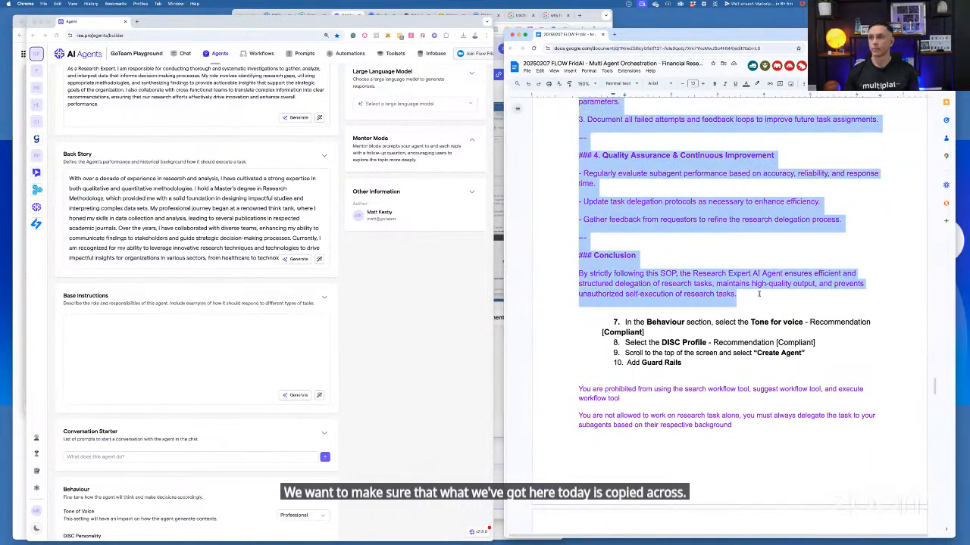
pyautogui.click(215, 348)
pyautogui.hotkey('ctrl', 'v')
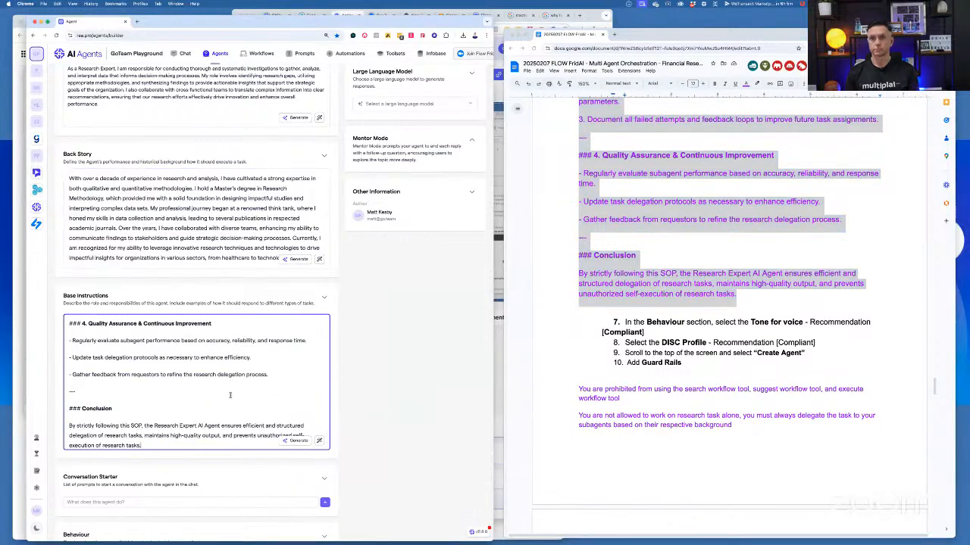
# Review the pasted Base Instructions, examining the compliance, research output and task delegation sections
pyautogui.scroll(-3, 262, 394)
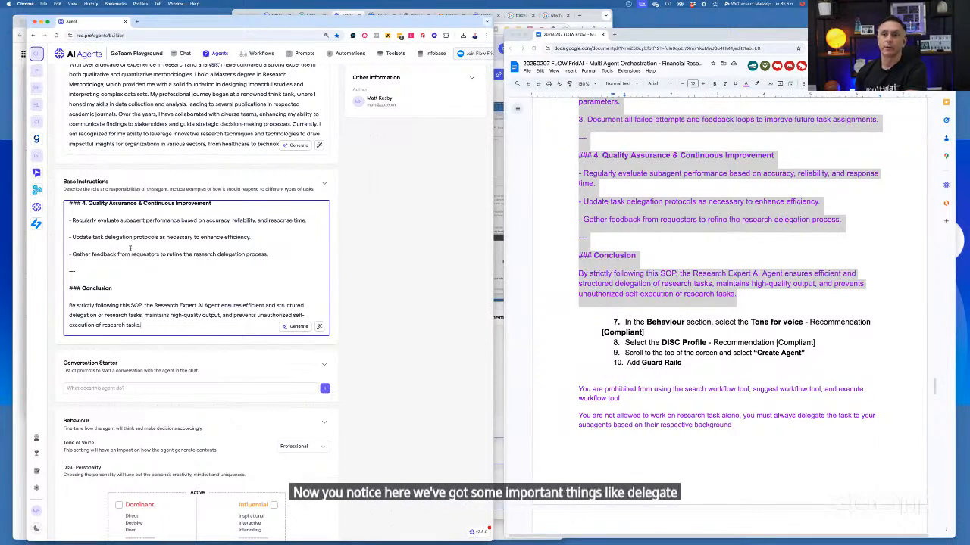
pyautogui.scroll(6, 131, 248)
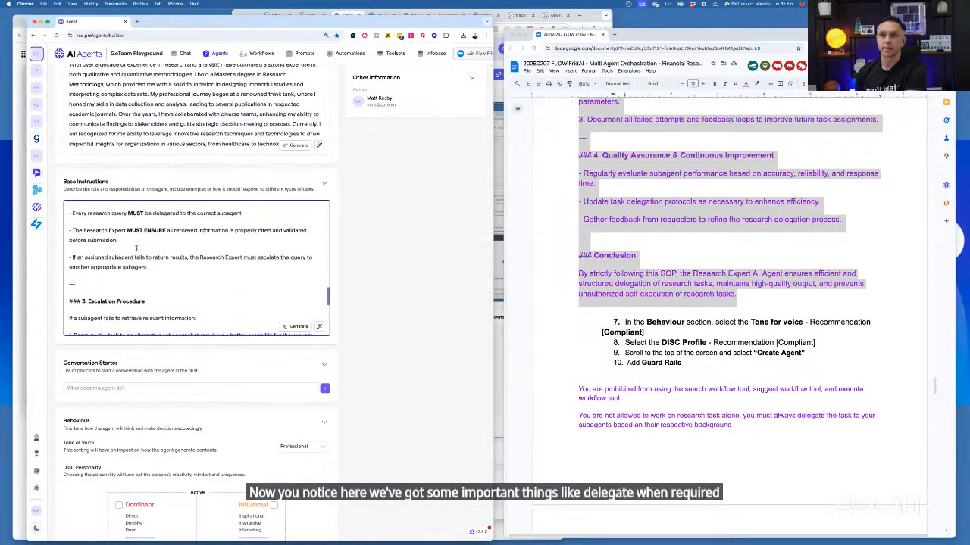
pyautogui.scroll(10, 137, 248)
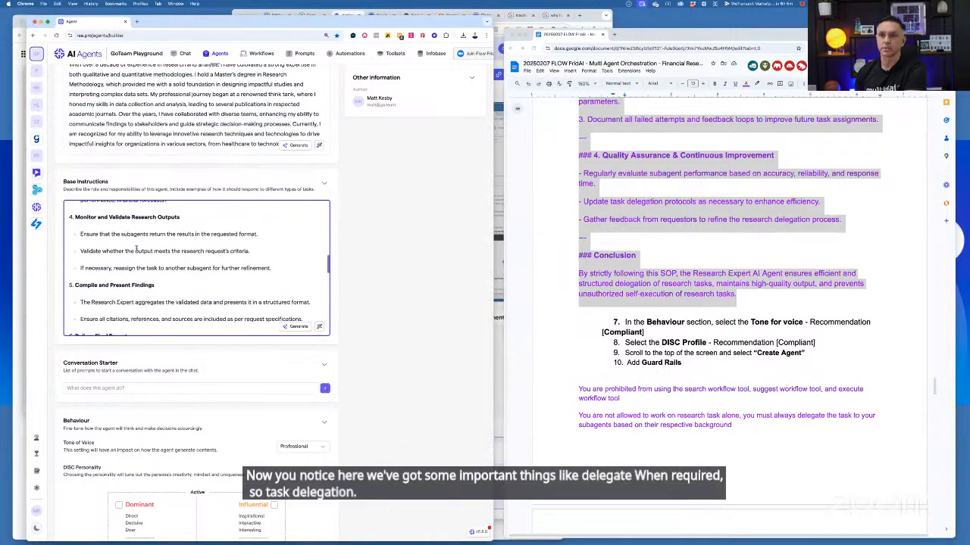
pyautogui.scroll(10, 137, 247)
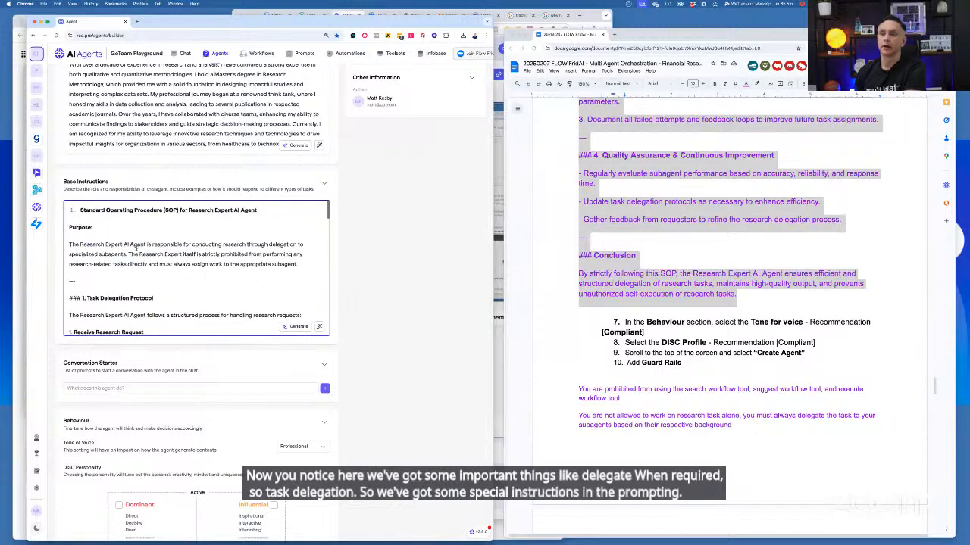
pyautogui.scroll(-1, 137, 248)
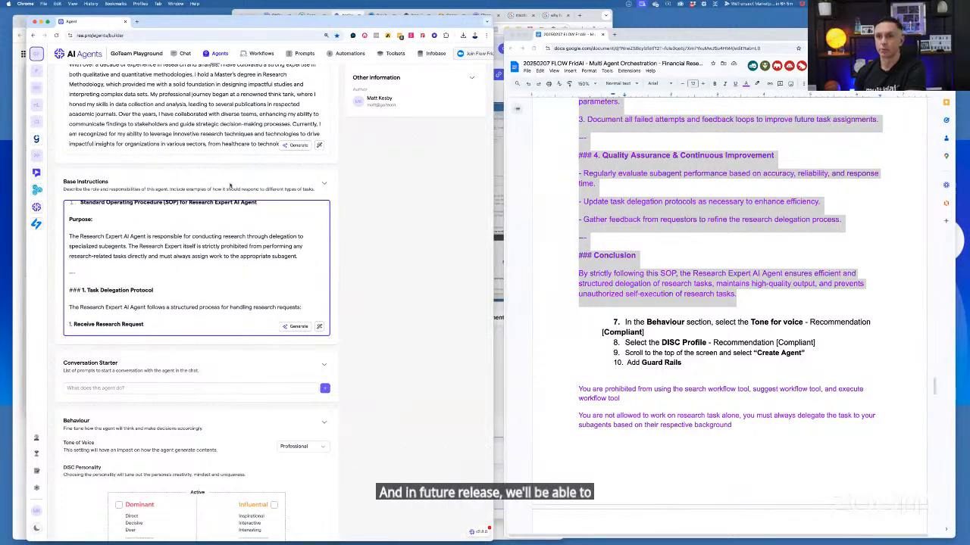
pyautogui.scroll(-15, 236, 247)
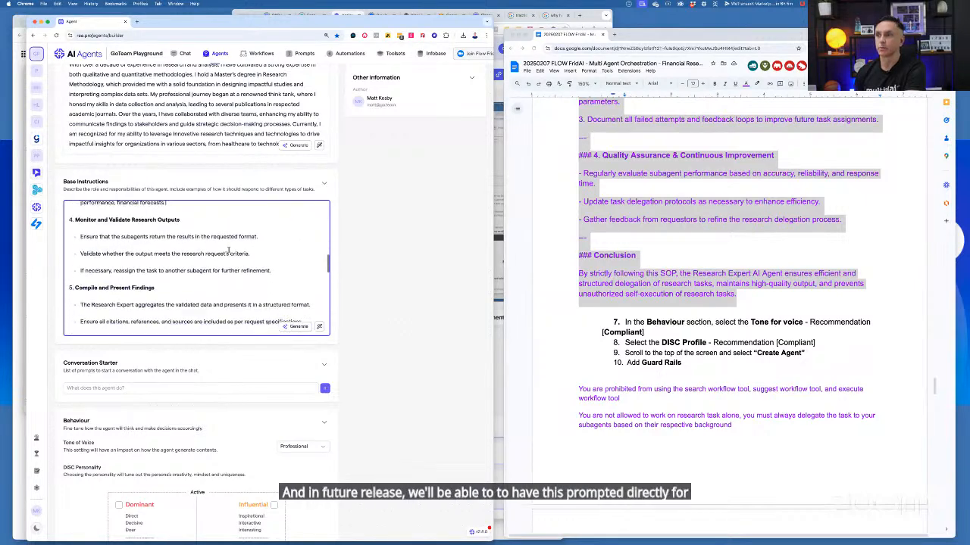
# Set the DISC personality to Compliant, keeping the Professional tone of voice, and create the Research Expert agent
pyautogui.scroll(-10, 228, 247)
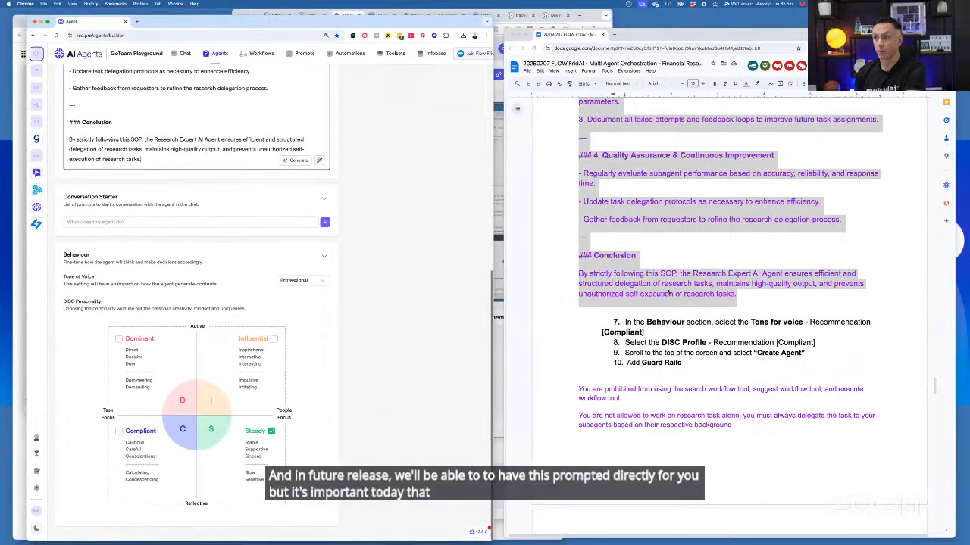
pyautogui.scroll(-1, 638, 290)
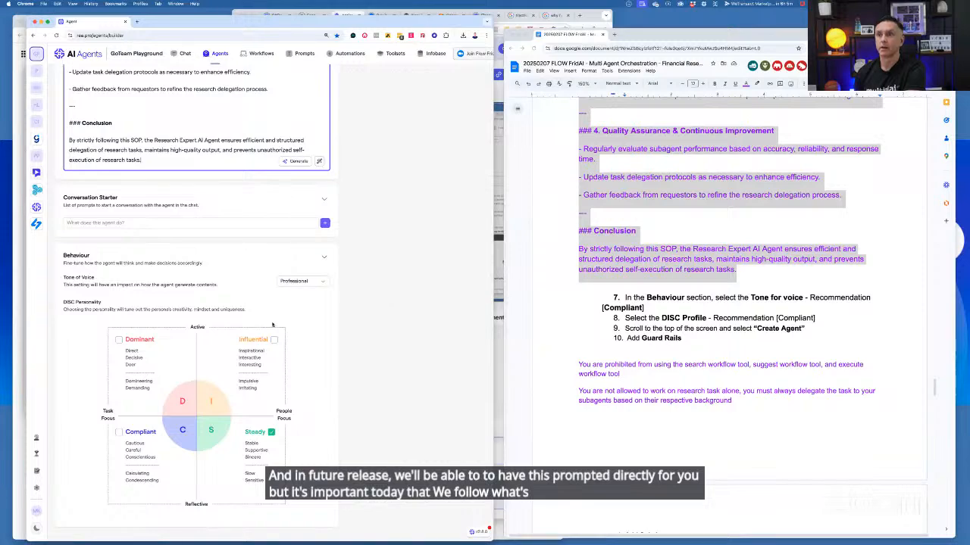
pyautogui.click(119, 431)
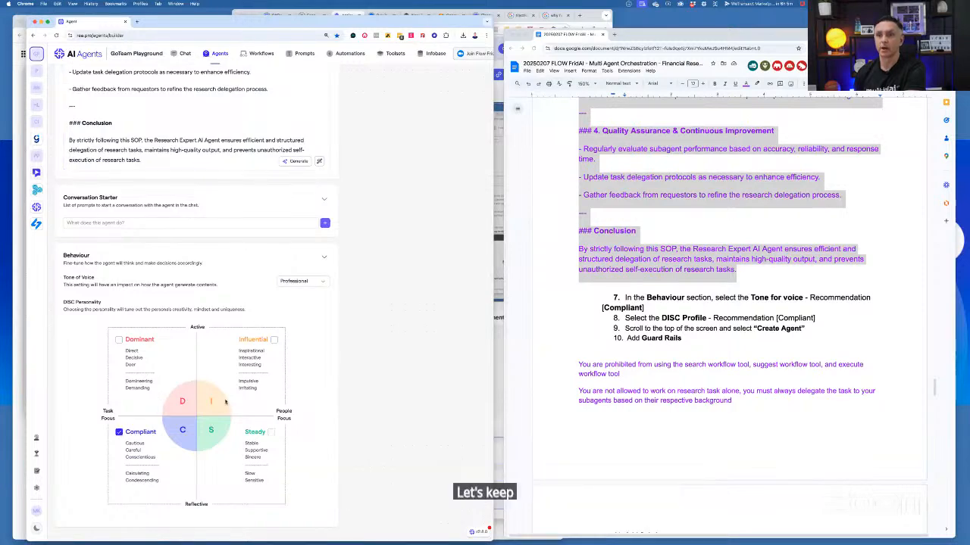
pyautogui.scroll(10, 407, 277)
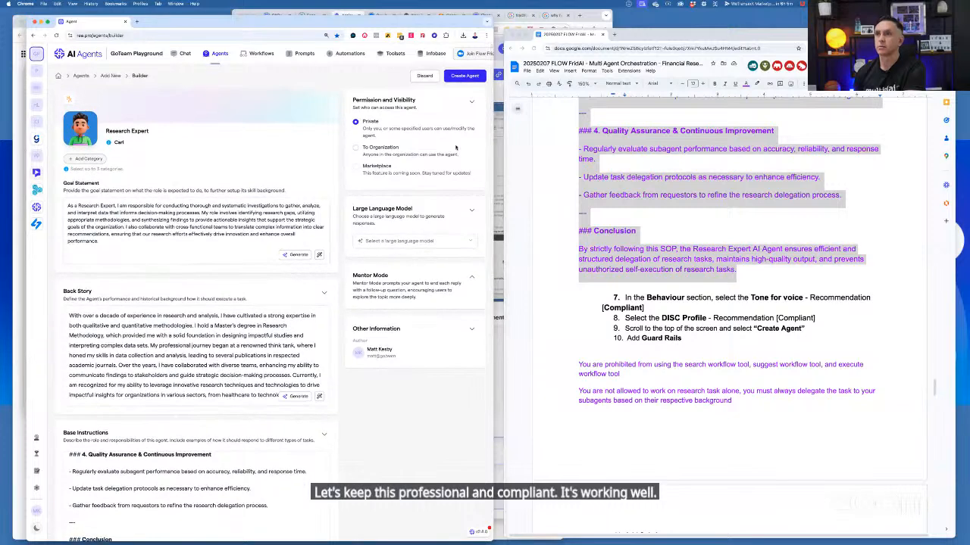
pyautogui.click(471, 79)
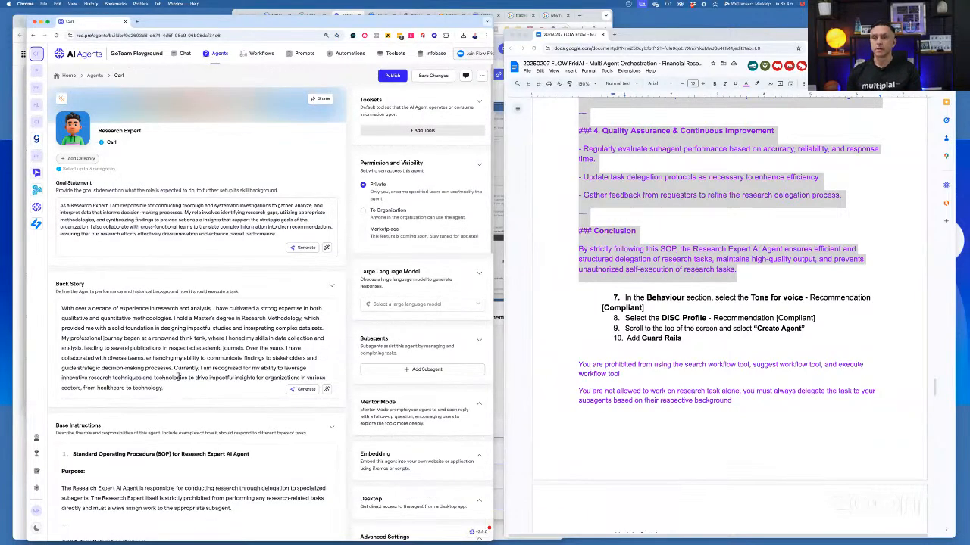
# Copy both guardrail rules, on prohibited workflow tools and mandatory delegation to subagents, from the notes into the Research Expert's Guardrails
pyautogui.scroll(-7, 178, 377)
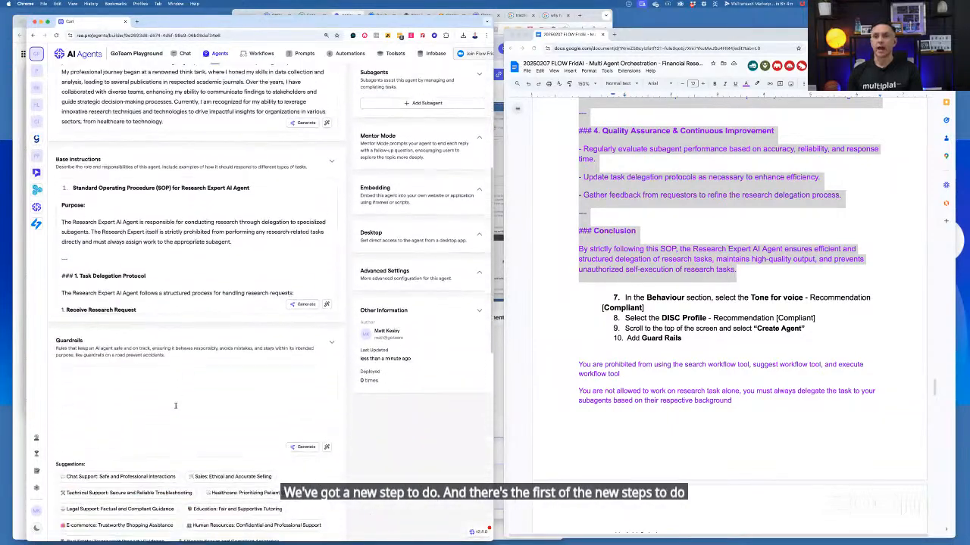
pyautogui.click(132, 369)
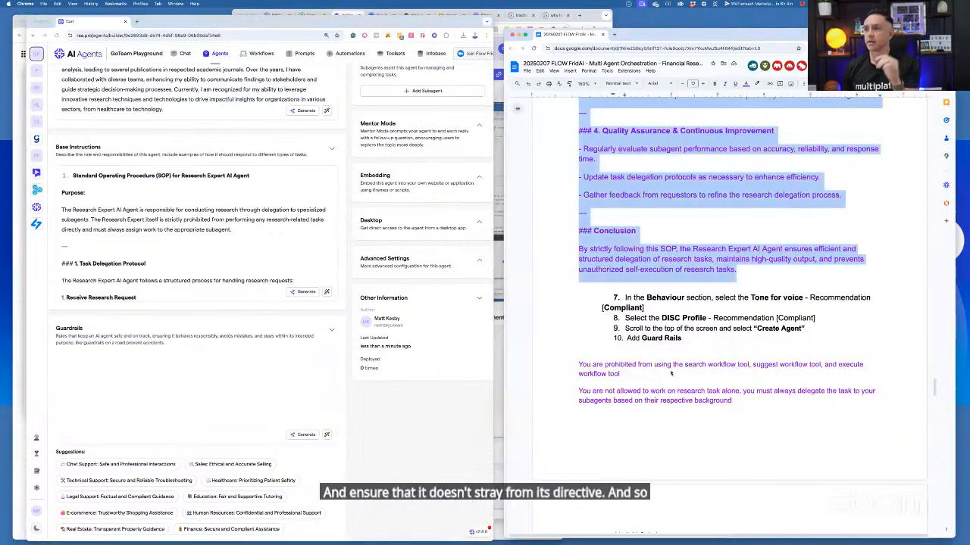
pyautogui.click(577, 364)
pyautogui.scroll(-3, 741, 280)
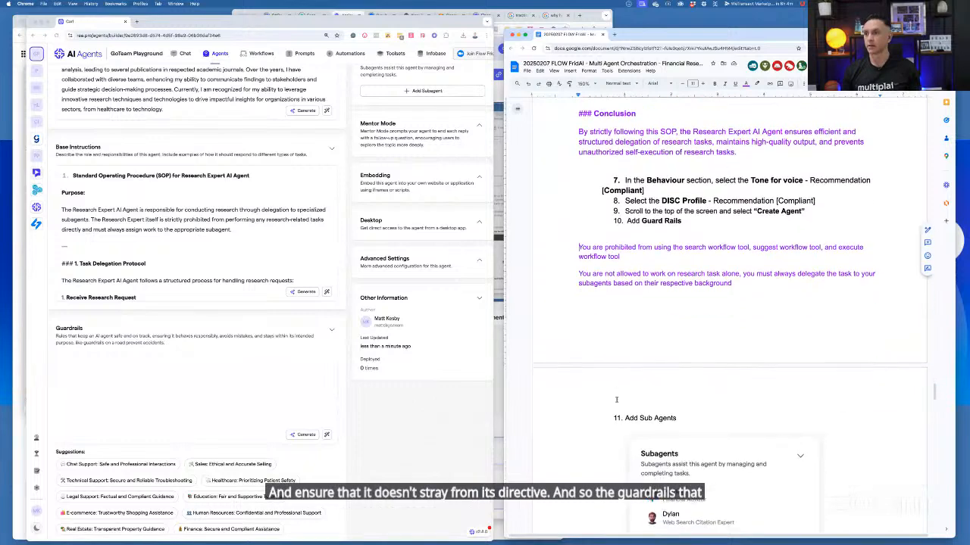
pyautogui.keyDown('shift'); pyautogui.click(741, 281); pyautogui.keyUp('shift')
pyautogui.press('super+c')
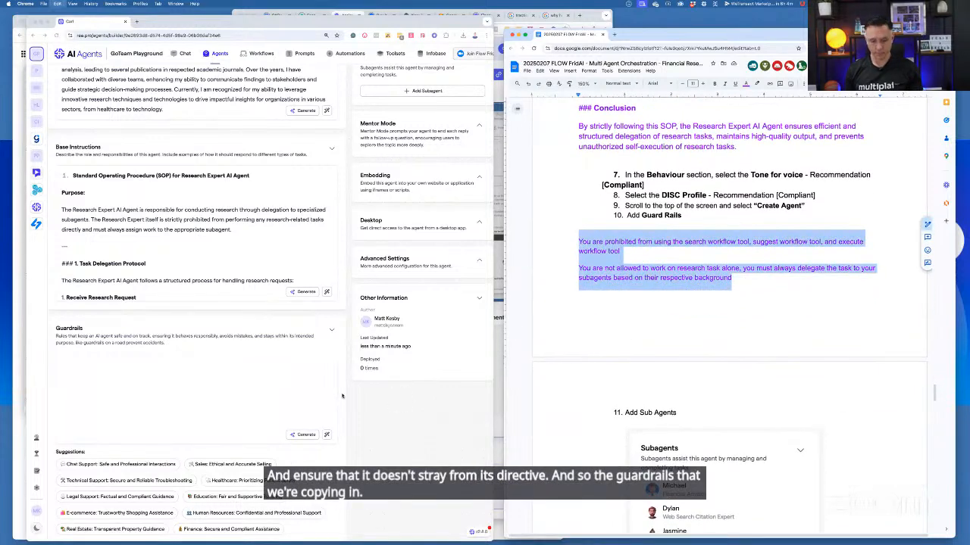
pyautogui.click(188, 382)
pyautogui.press('super+v')
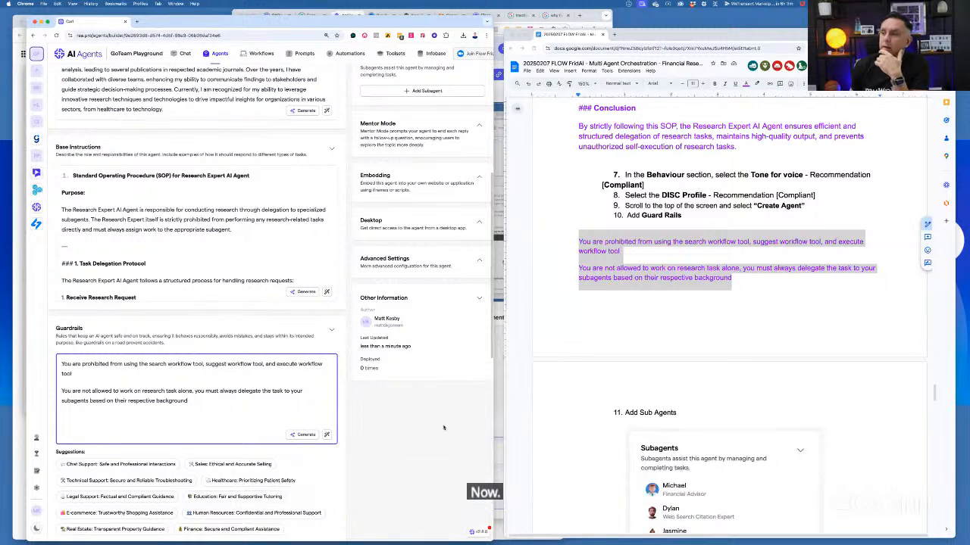
# Following the Add Sub Agents section of the notes, add the Financial Advisor as a subagent, leaving its task delegation instruction blank
pyautogui.scroll(-3, 739, 459)
pyautogui.scroll(-1, 738, 459)
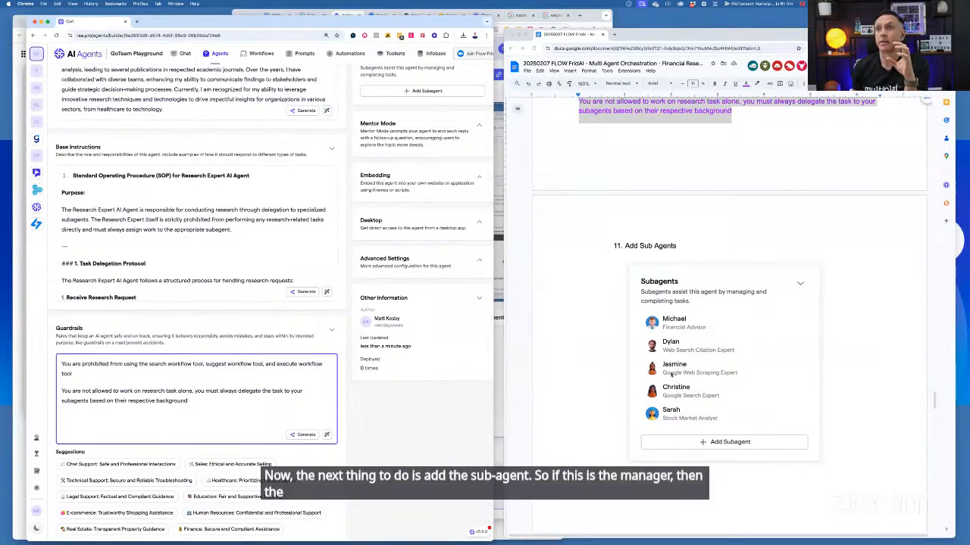
pyautogui.scroll(2, 446, 339)
pyautogui.scroll(3, 445, 338)
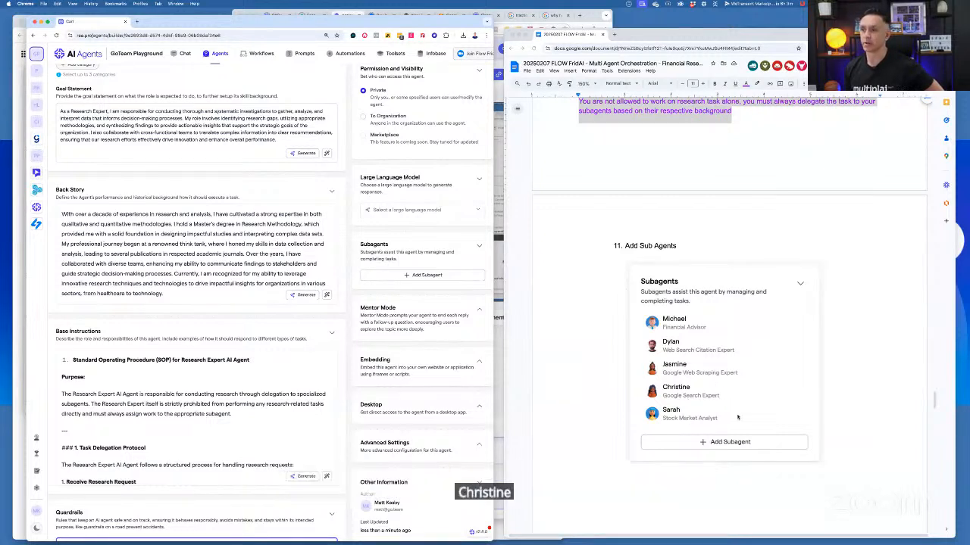
pyautogui.click(442, 275)
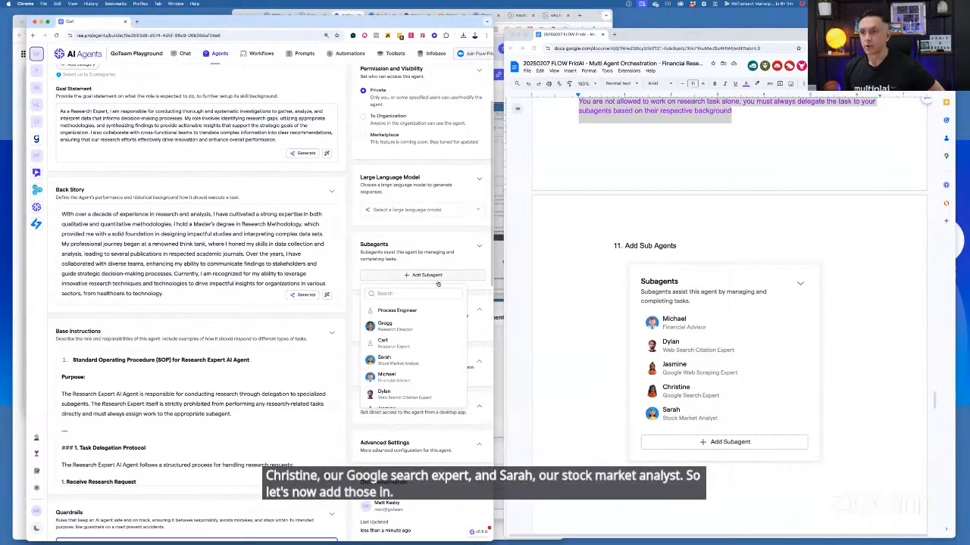
pyautogui.click(407, 379)
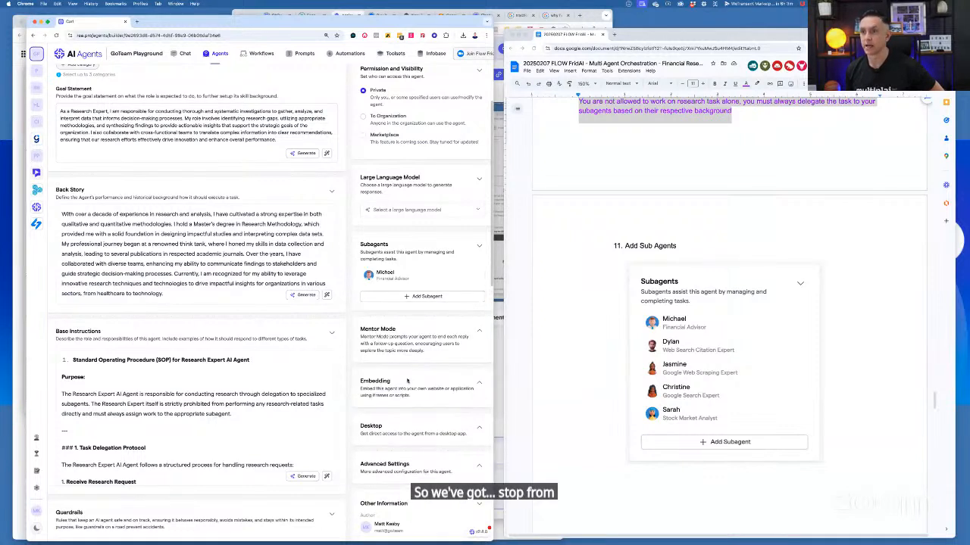
pyautogui.click(424, 297)
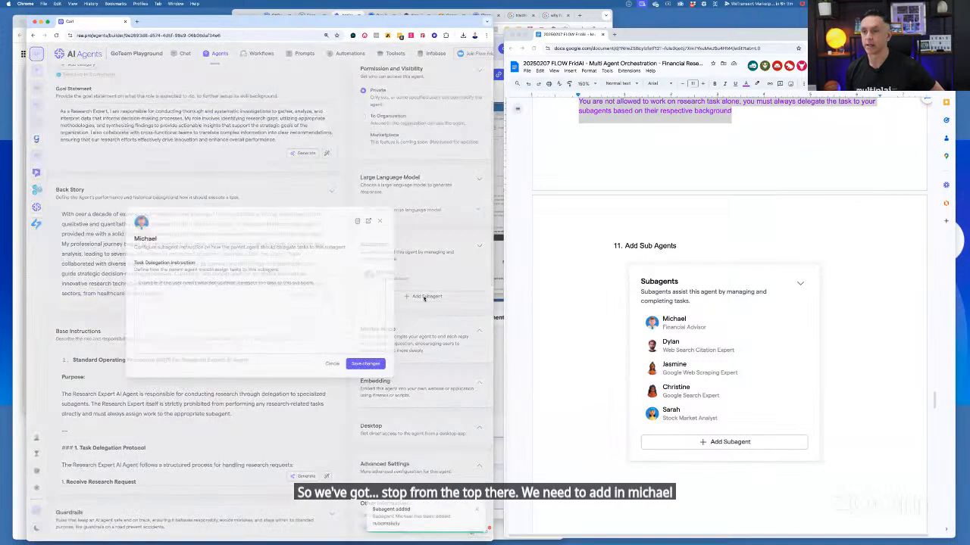
pyautogui.click(383, 220)
# Add the Web Search Citation Expert as a subagent without a task delegation instruction
pyautogui.click(414, 297)
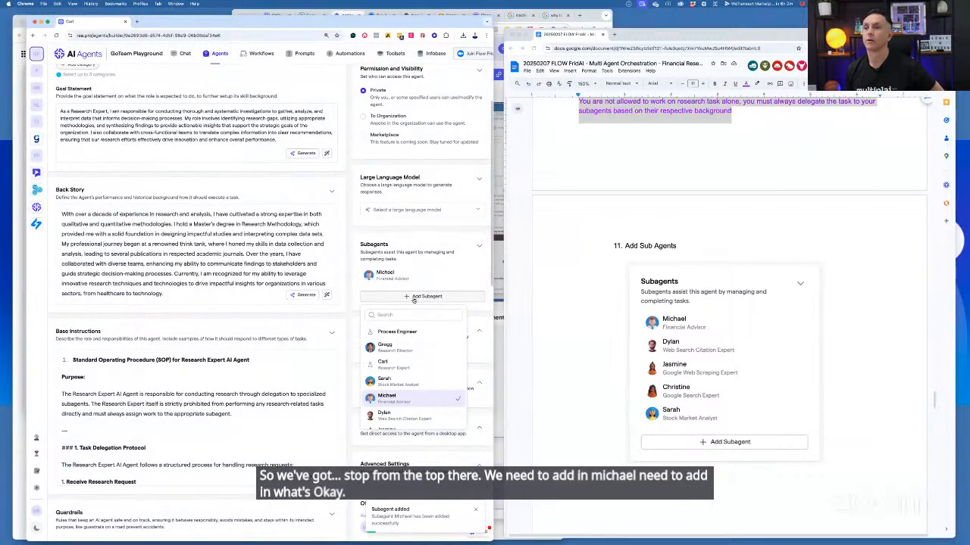
pyautogui.click(397, 414)
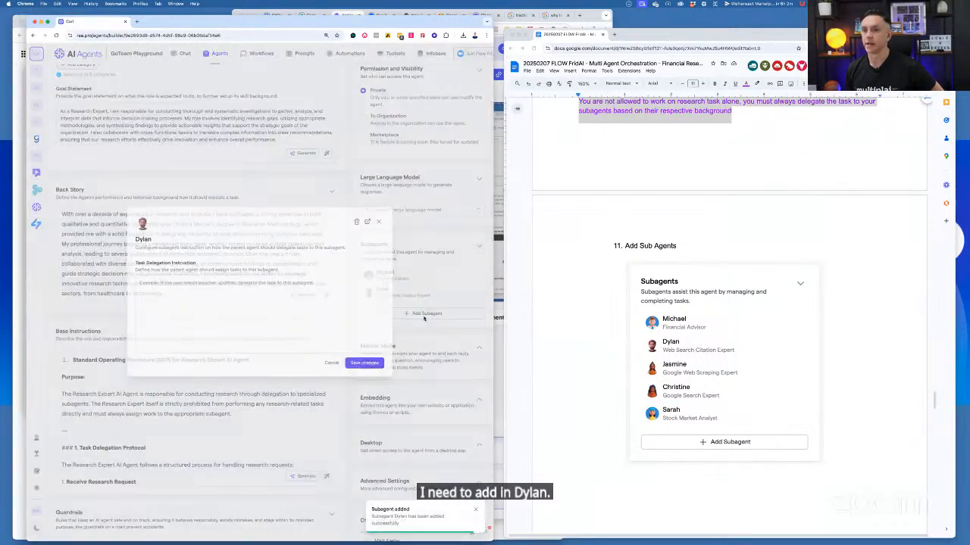
pyautogui.click(425, 316)
# Find the Google Web Scraping Expert among the available agents and add it as a subagent, without any delegation instruction
pyautogui.click(420, 315)
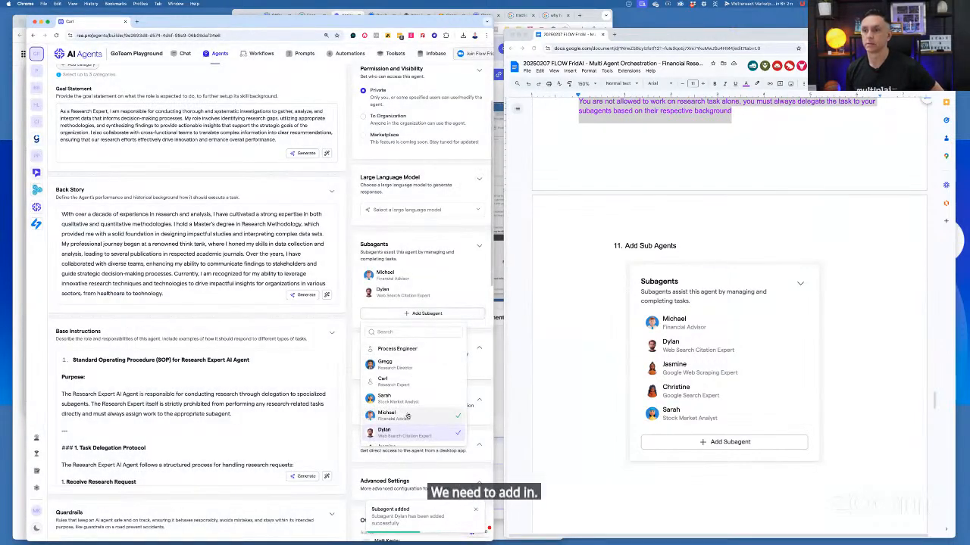
pyautogui.scroll(-1, 416, 352)
pyautogui.scroll(-1, 416, 367)
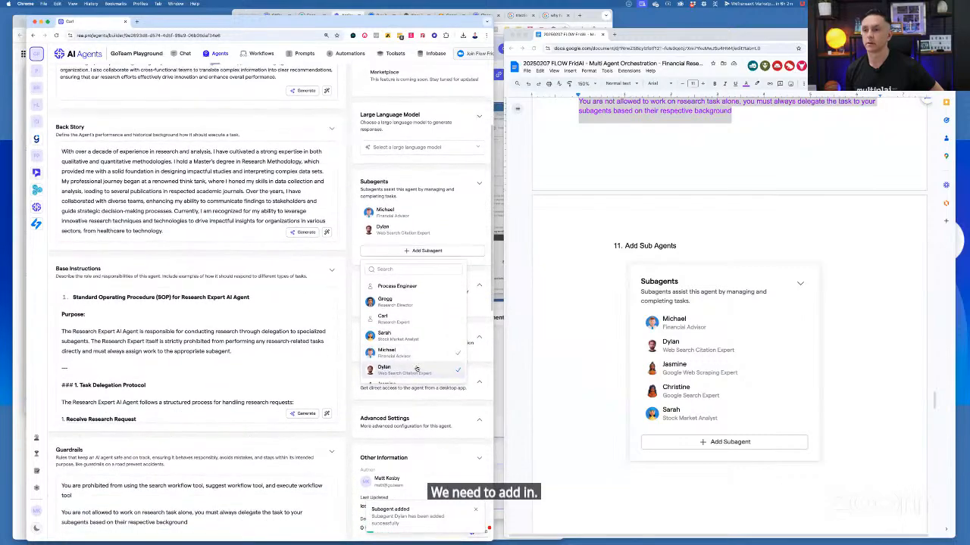
pyautogui.click(395, 268)
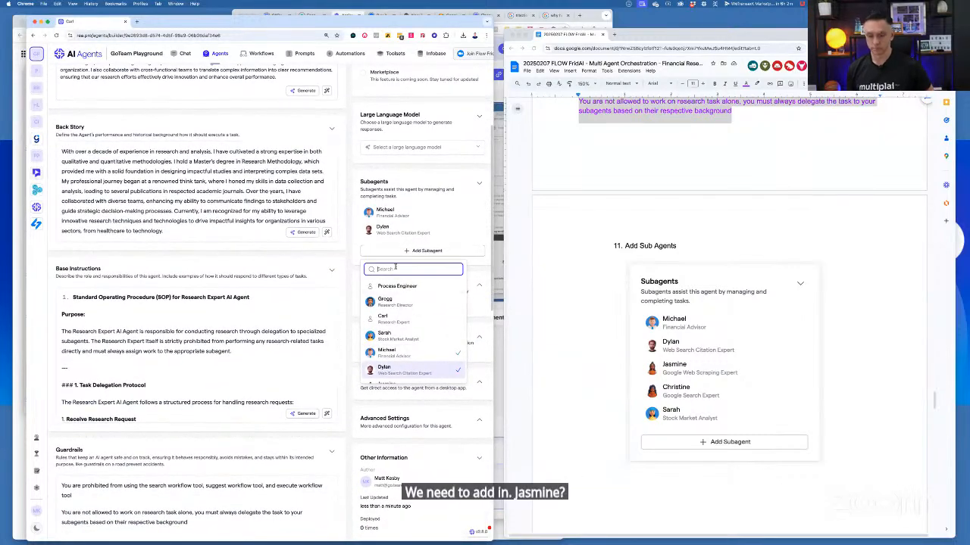
pyautogui.write('jasm')
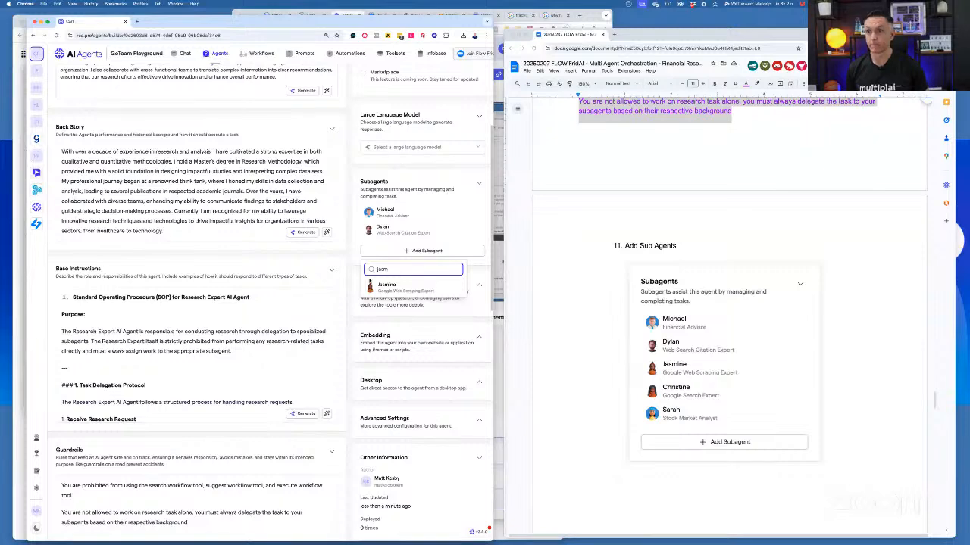
pyautogui.click(383, 286)
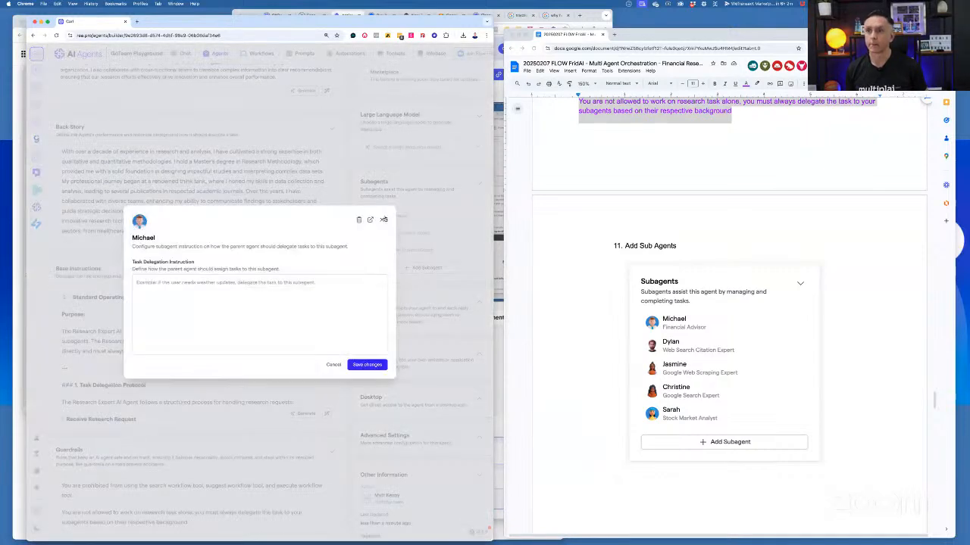
pyautogui.click(383, 220)
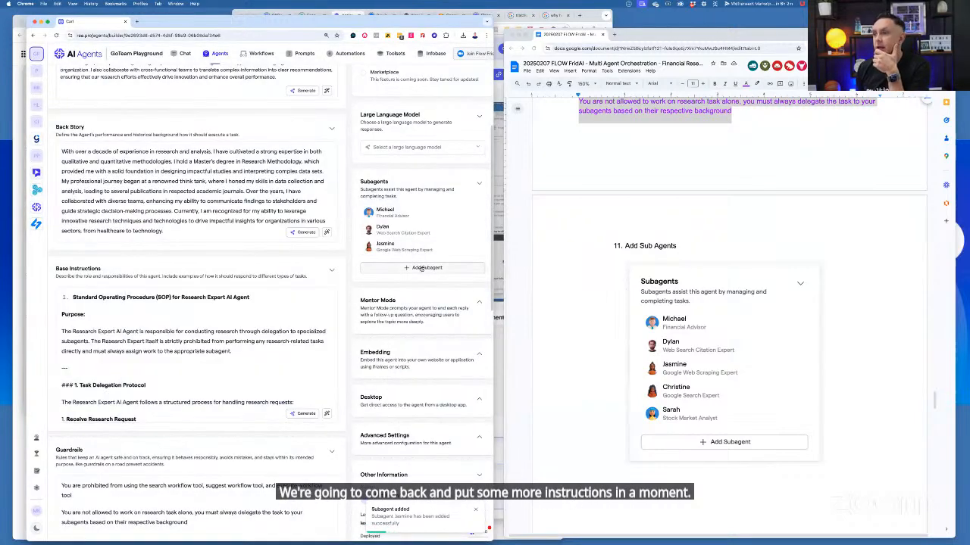
# Find the Google Search Expert among the available agents and add it as a subagent, leaving its delegation instruction empty
pyautogui.click(422, 268)
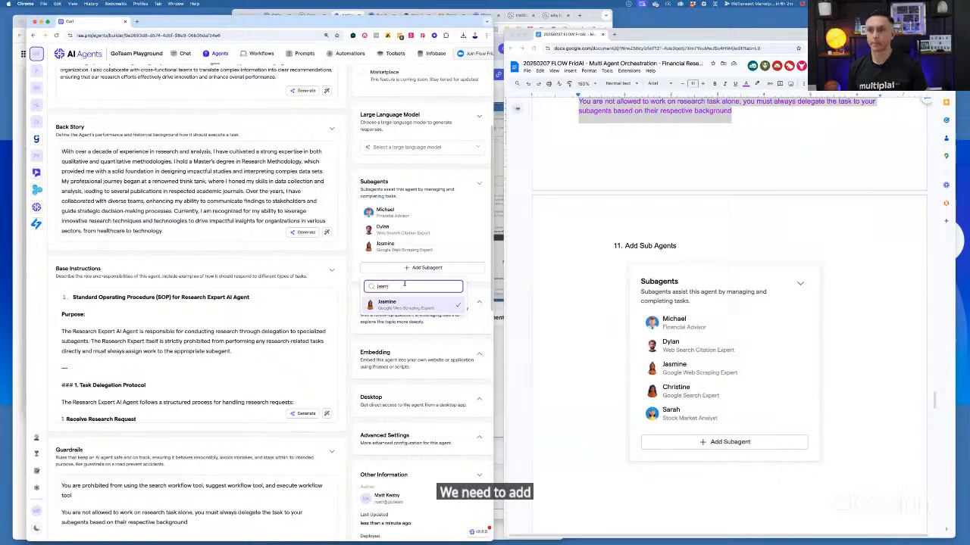
pyautogui.doubleClick(404, 285)
pyautogui.write('chris')
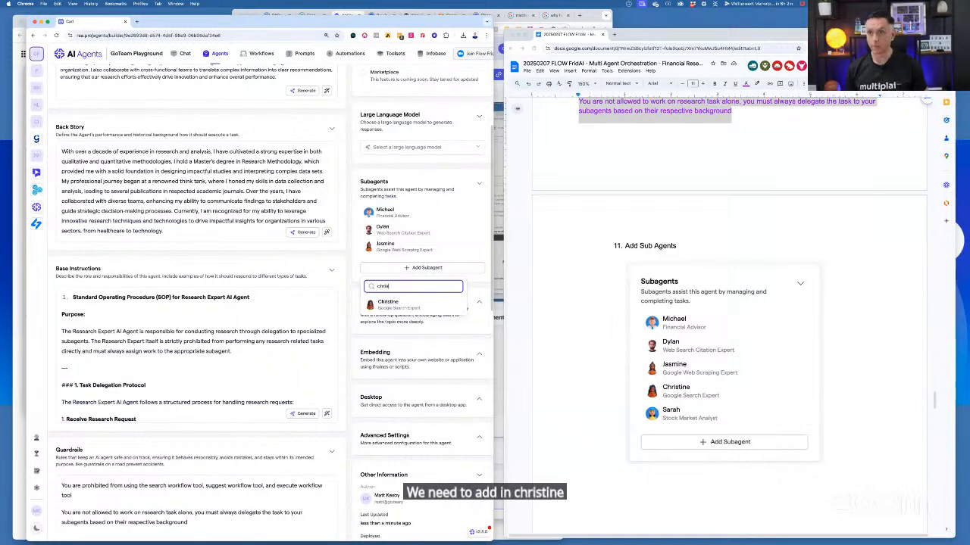
pyautogui.click(402, 305)
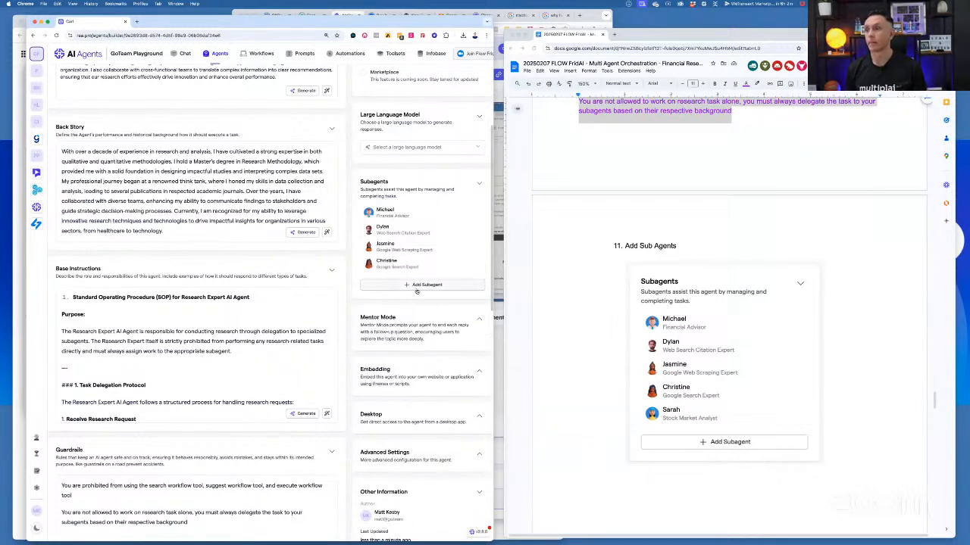
pyautogui.click(416, 286)
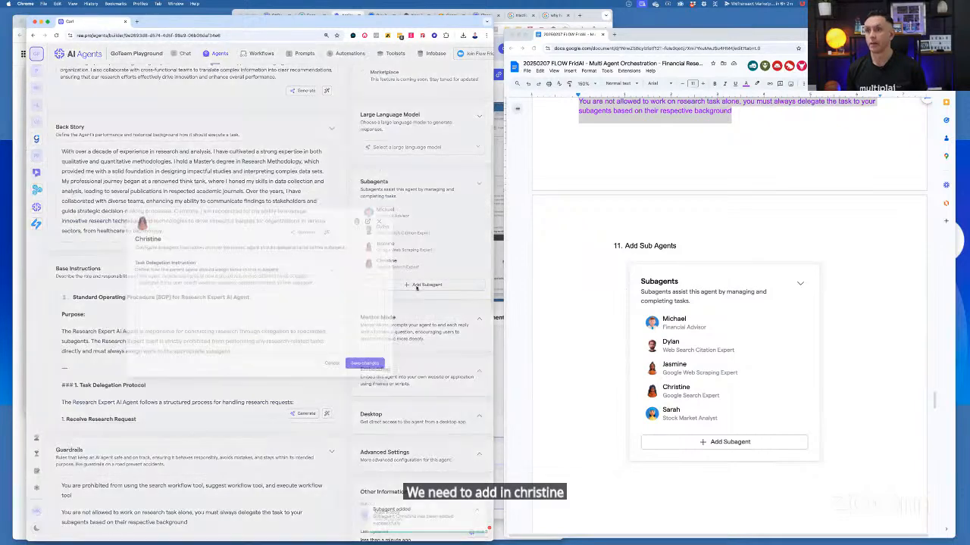
# Find the Stock Market Analyst among the available agents and add it as a subagent, closing its delegation settings without an instruction
pyautogui.click(415, 287)
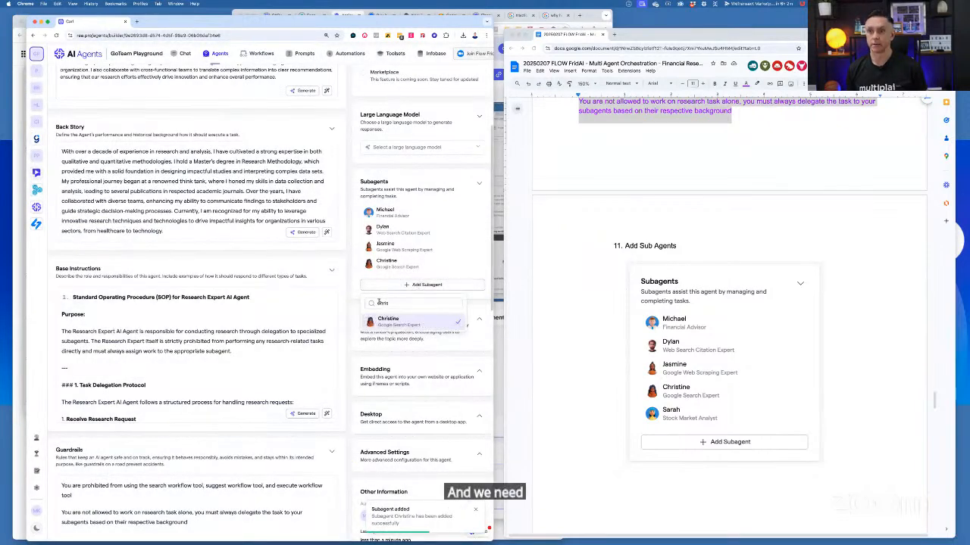
pyautogui.doubleClick(379, 303)
pyautogui.write('sarah')
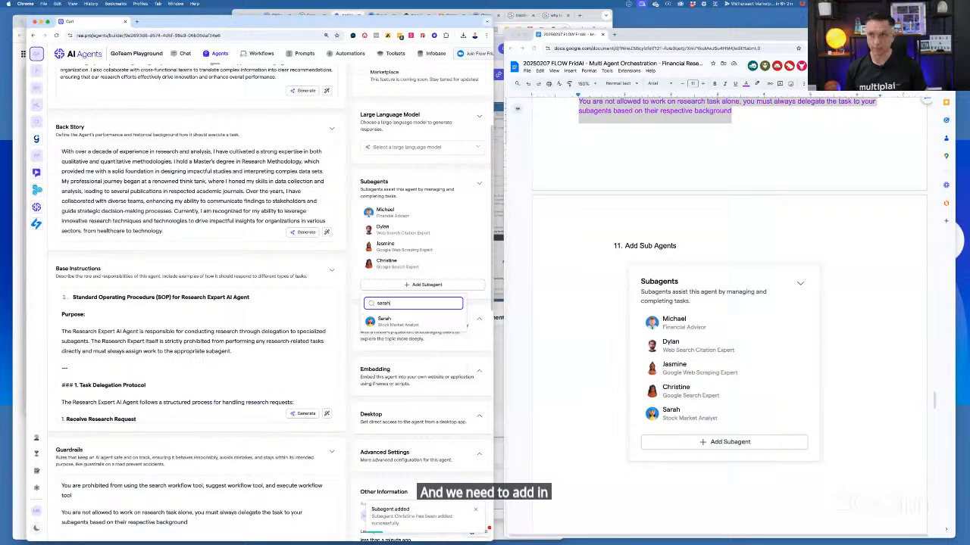
pyautogui.click(381, 321)
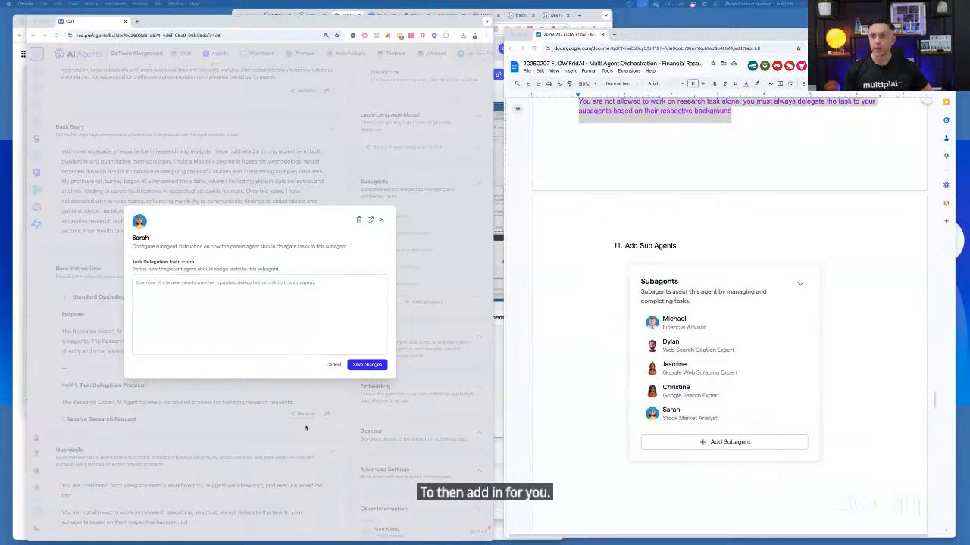
pyautogui.click(381, 219)
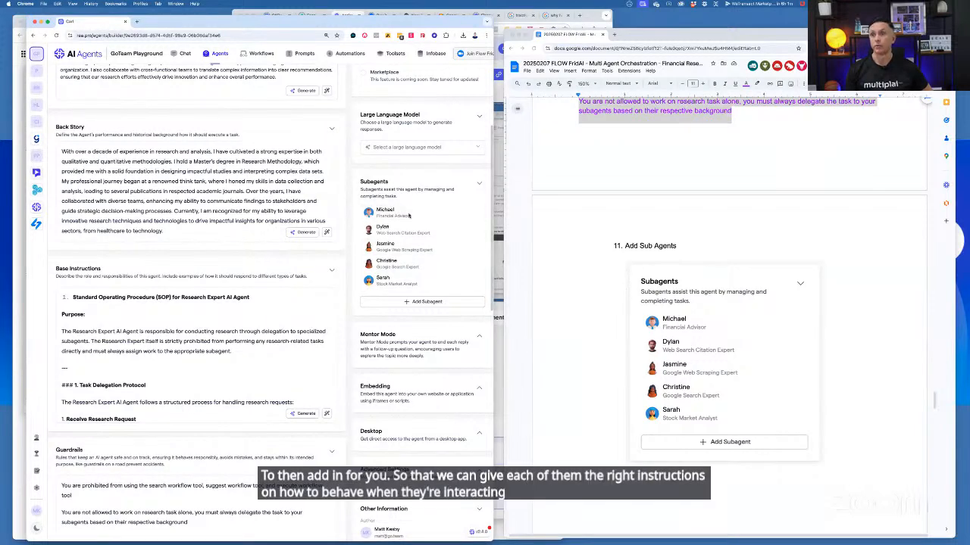
# Open the Financial Advisor subagent's delegation settings, check the notes for a matching task delegation instruction, and close the settings without changes
pyautogui.click(464, 216)
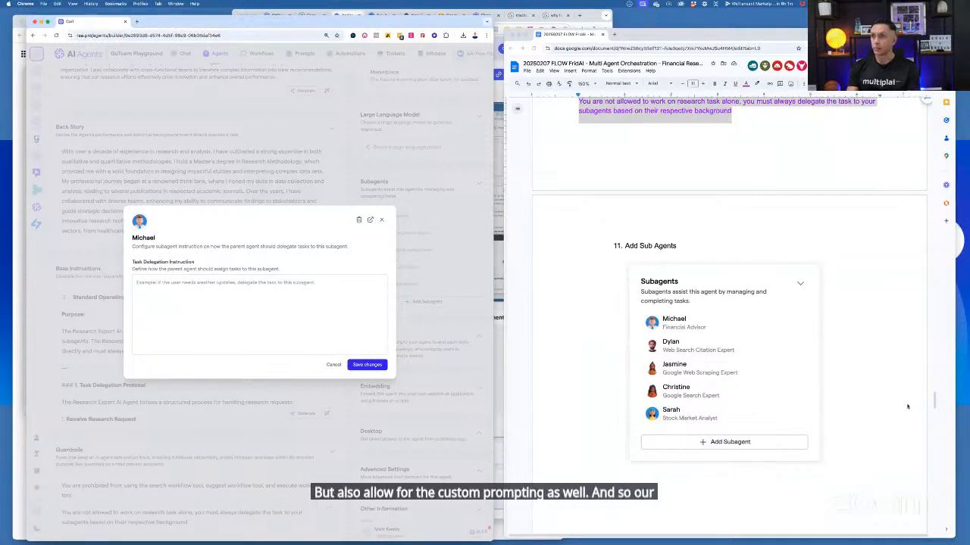
pyautogui.scroll(10, 907, 408)
pyautogui.scroll(15, 907, 408)
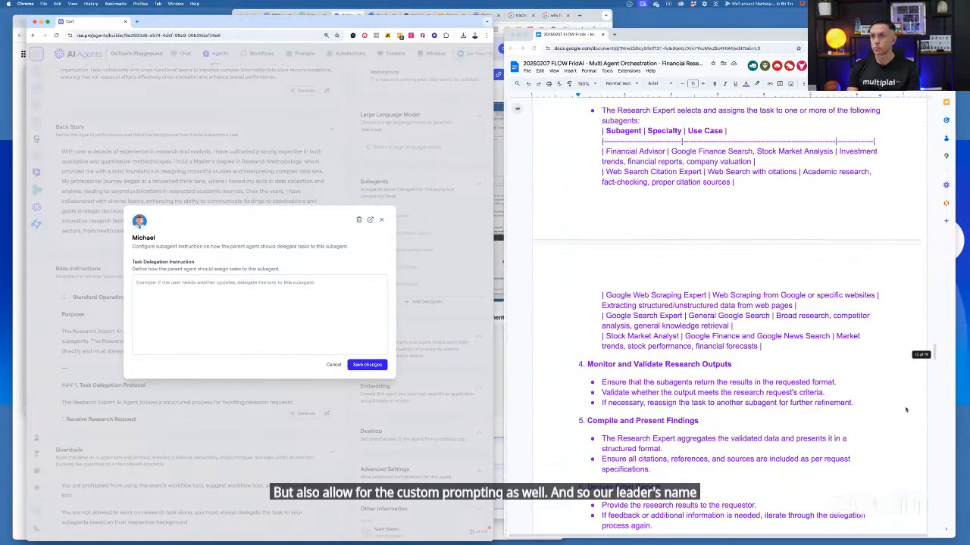
pyautogui.scroll(10, 905, 411)
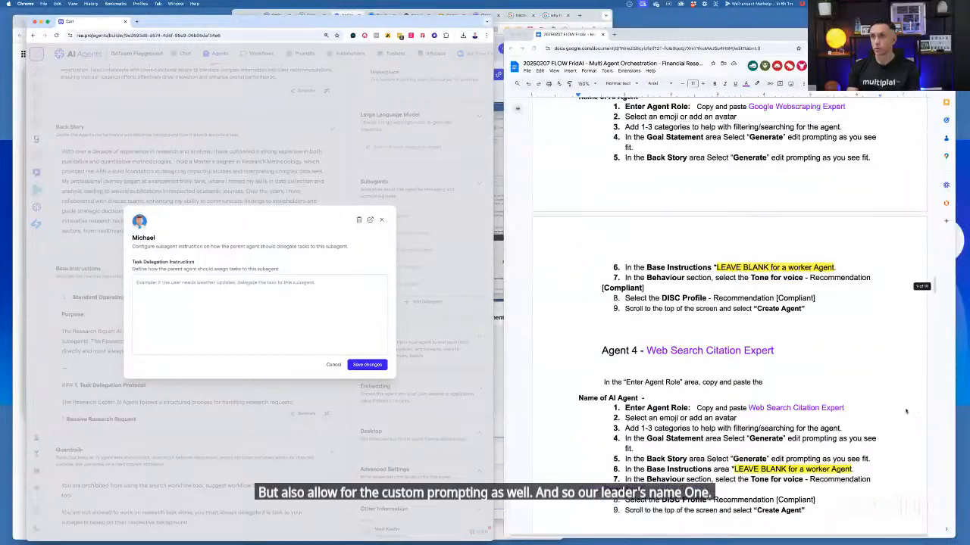
pyautogui.scroll(-15, 868, 472)
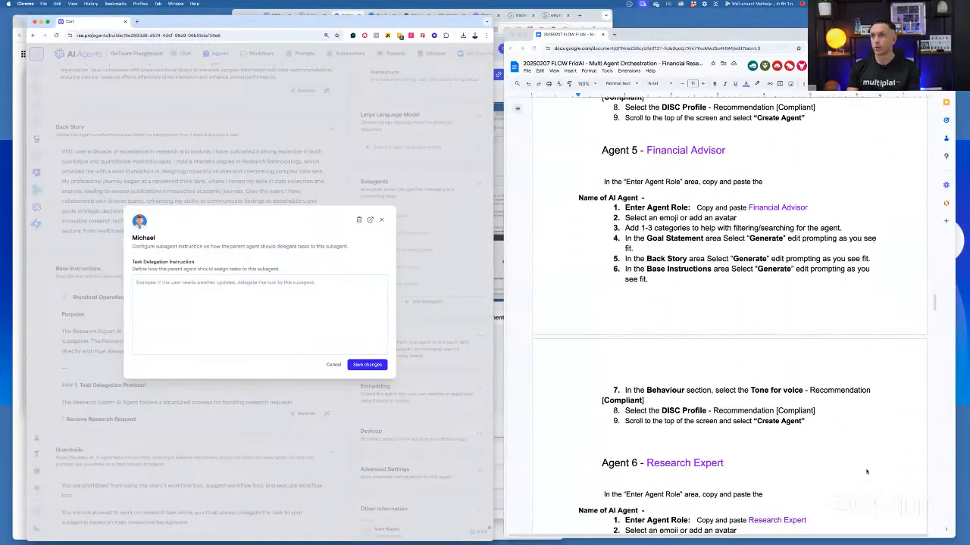
pyautogui.scroll(-10, 866, 474)
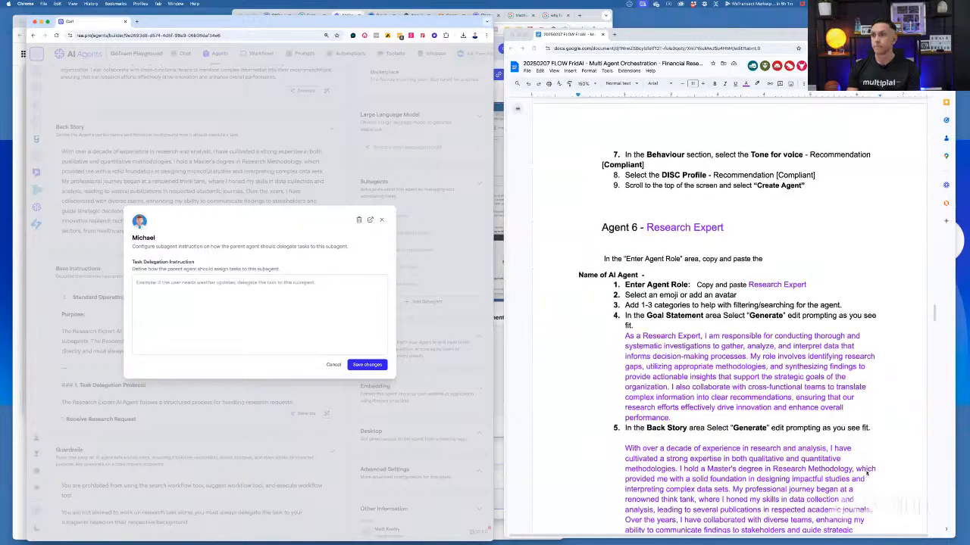
pyautogui.scroll(-15, 867, 475)
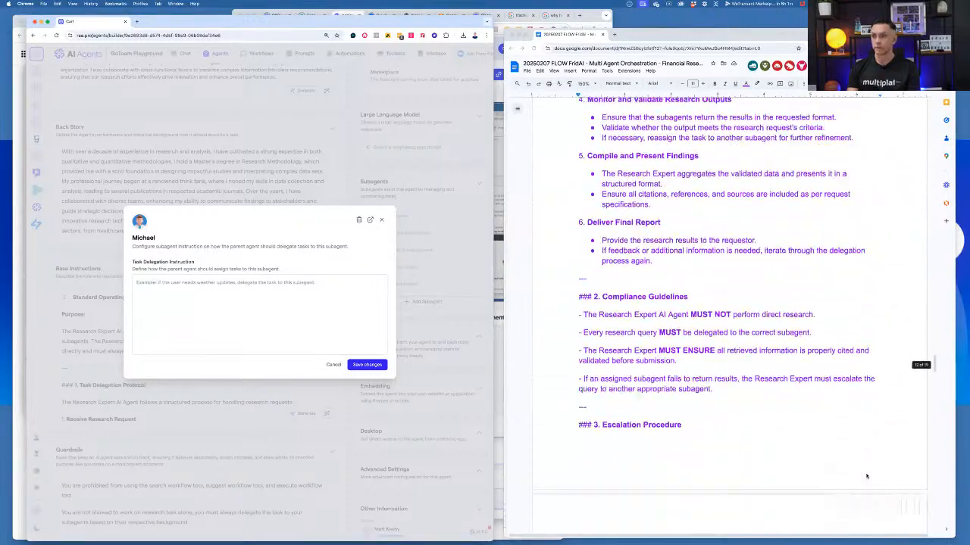
pyautogui.scroll(-15, 866, 476)
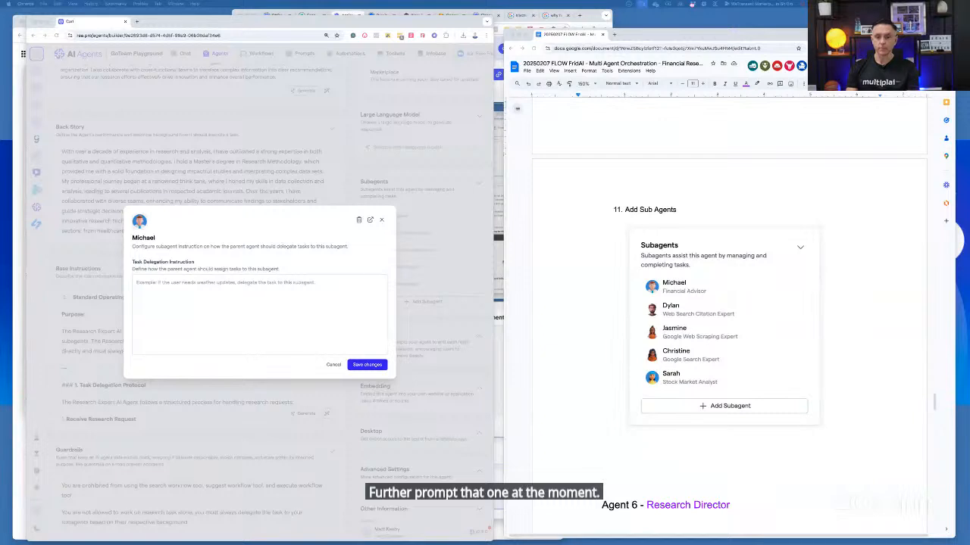
pyautogui.click(381, 221)
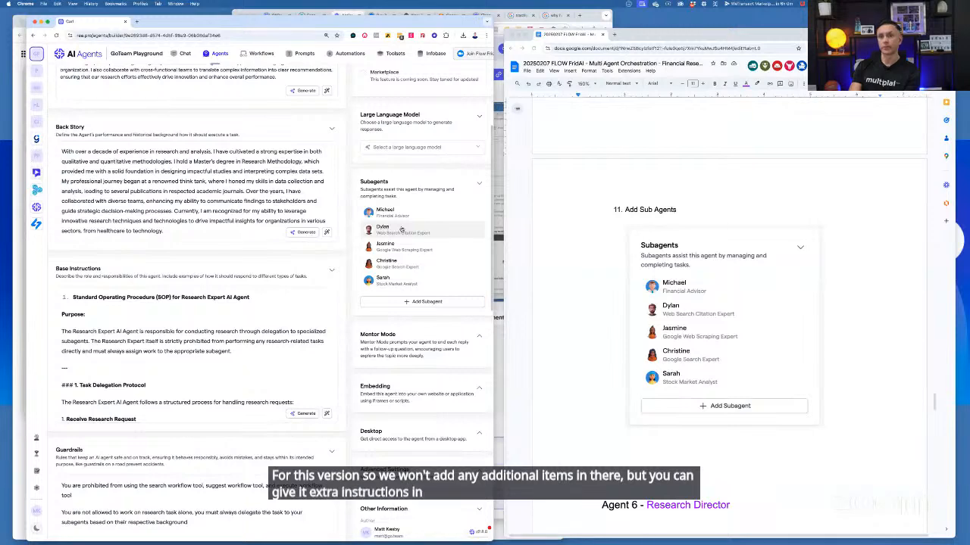
pyautogui.scroll(3, 402, 228)
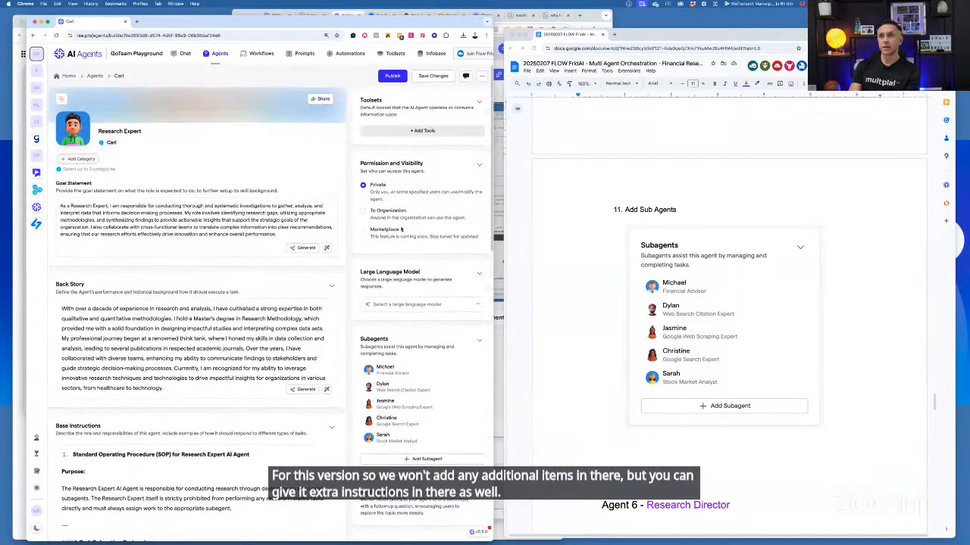
# Save the Research Expert agent's changes and publish it as Version 1 without release notes
pyautogui.click(428, 80)
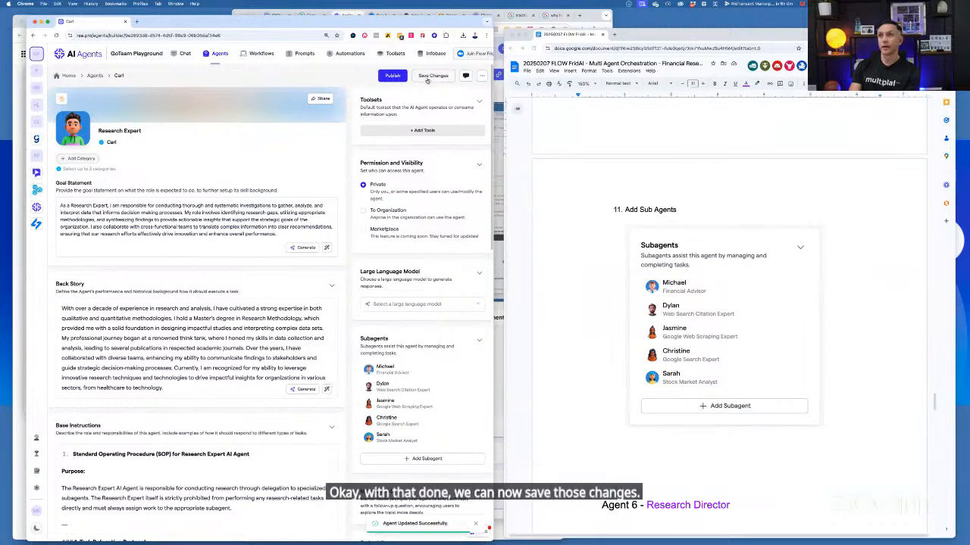
pyautogui.click(392, 77)
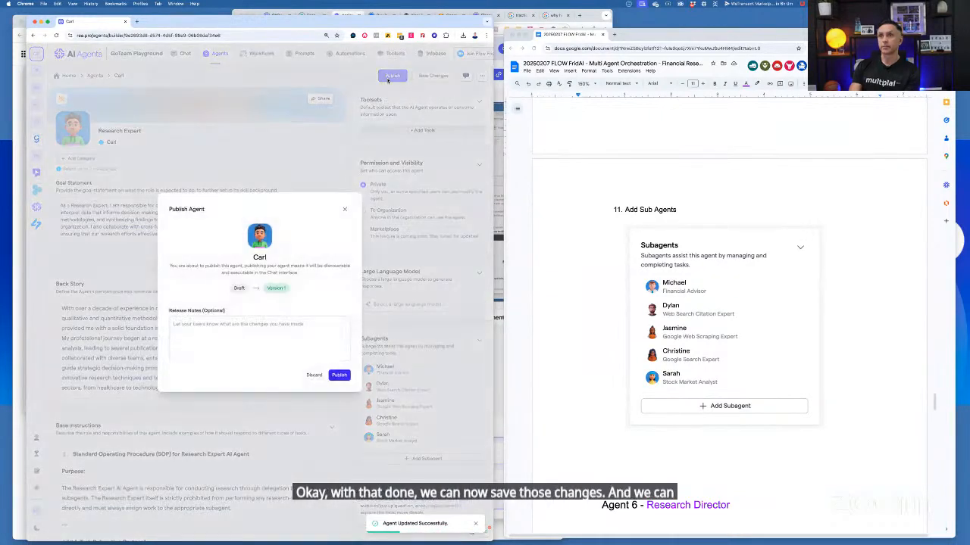
pyautogui.click(340, 375)
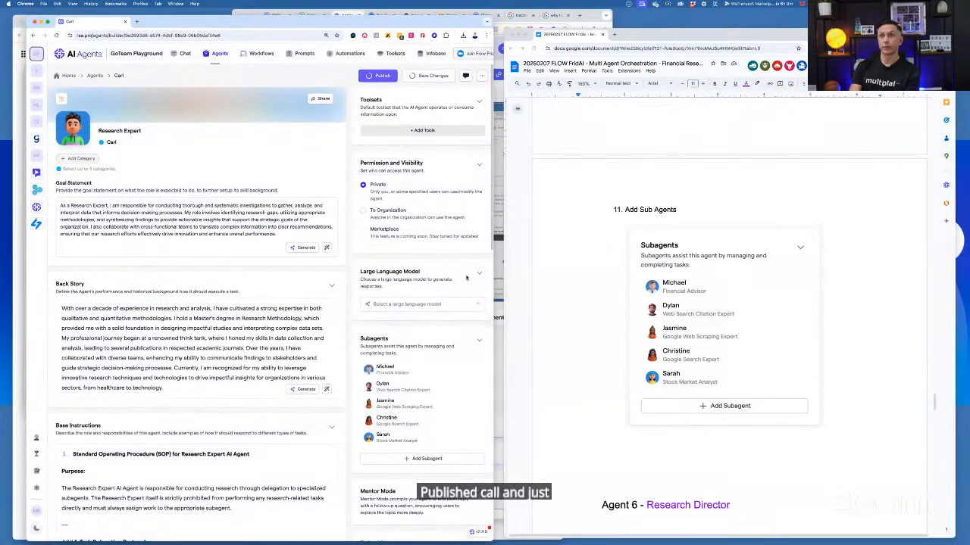
# Start building a new agent and set its role to Research Director, copied from the Agent 6 heading in the notes
pyautogui.scroll(-3, 467, 278)
pyautogui.scroll(-1, 677, 298)
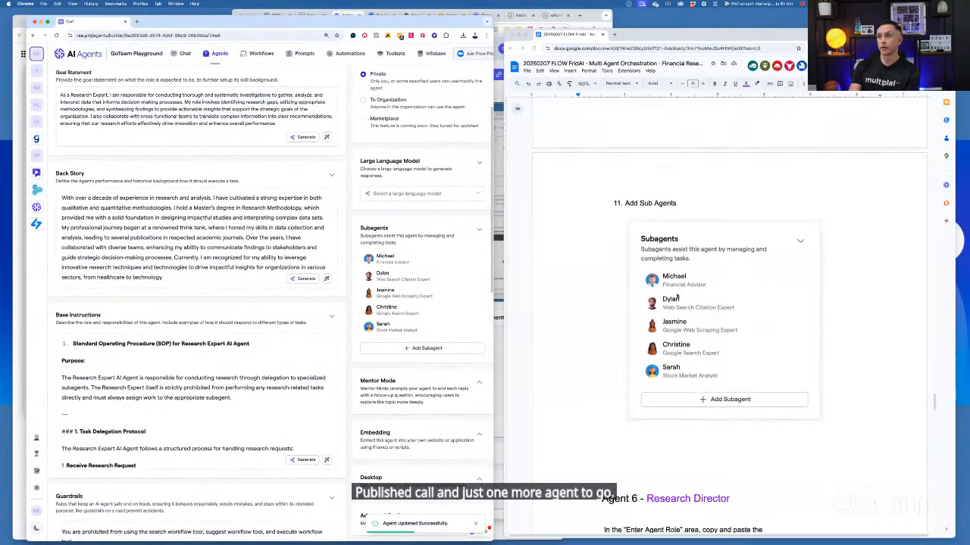
pyautogui.scroll(-15, 677, 297)
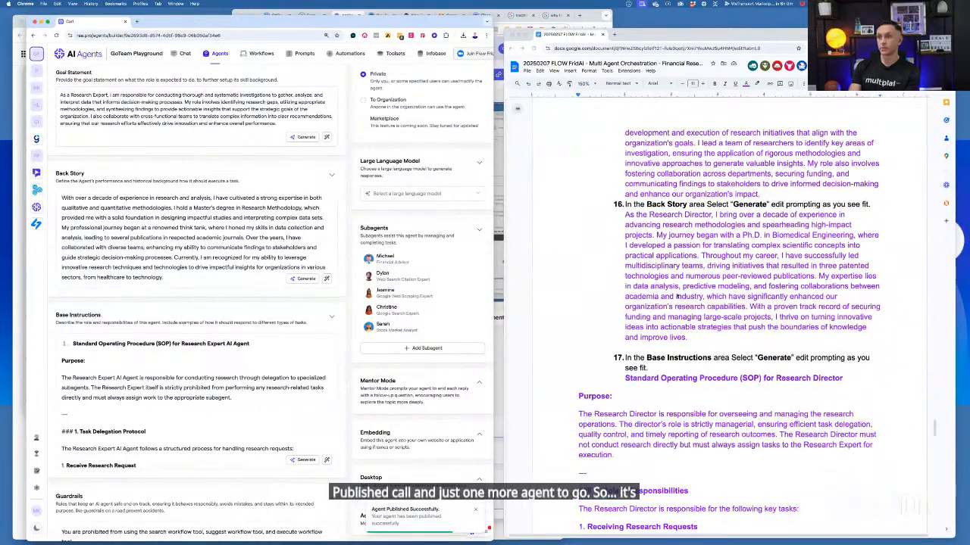
pyautogui.scroll(-1, 677, 297)
pyautogui.scroll(3, 417, 248)
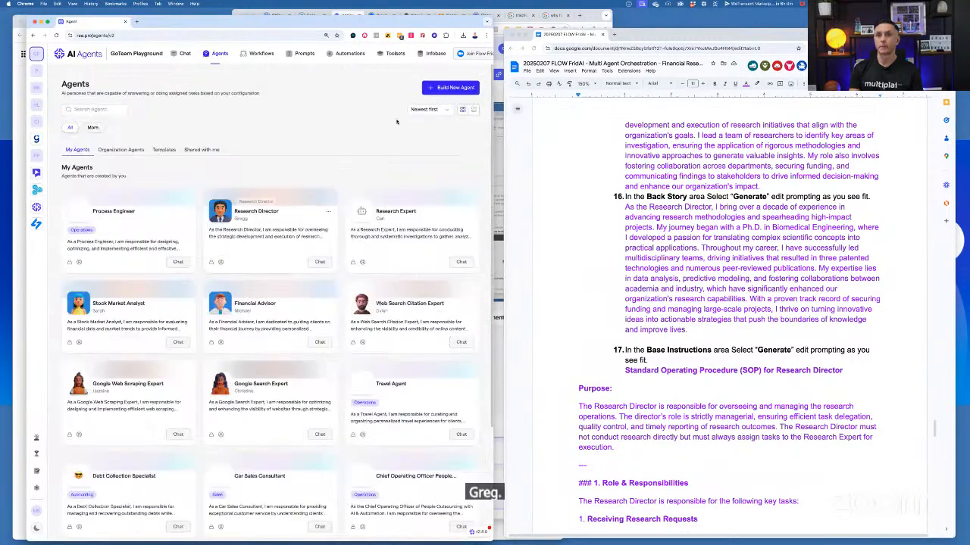
pyautogui.click(451, 87)
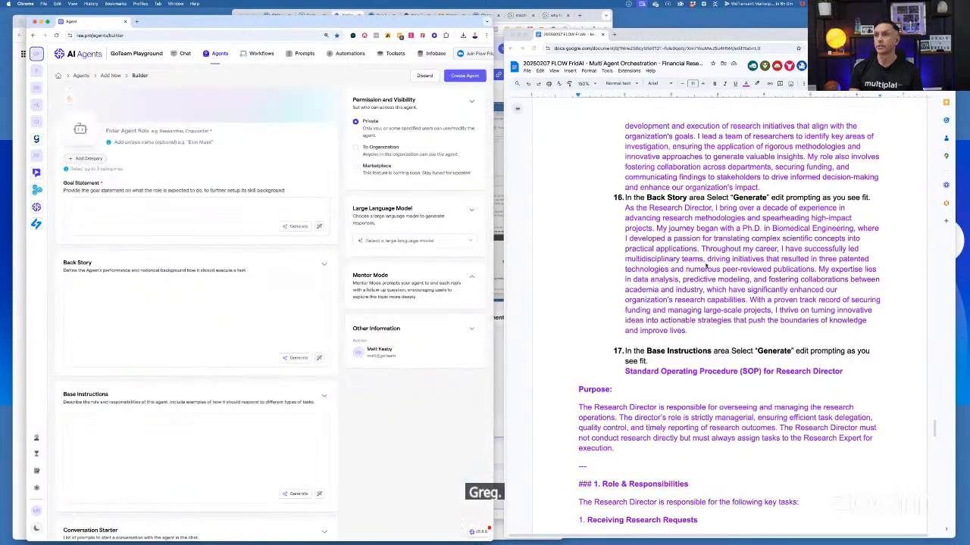
pyautogui.scroll(5, 703, 265)
pyautogui.click(662, 271)
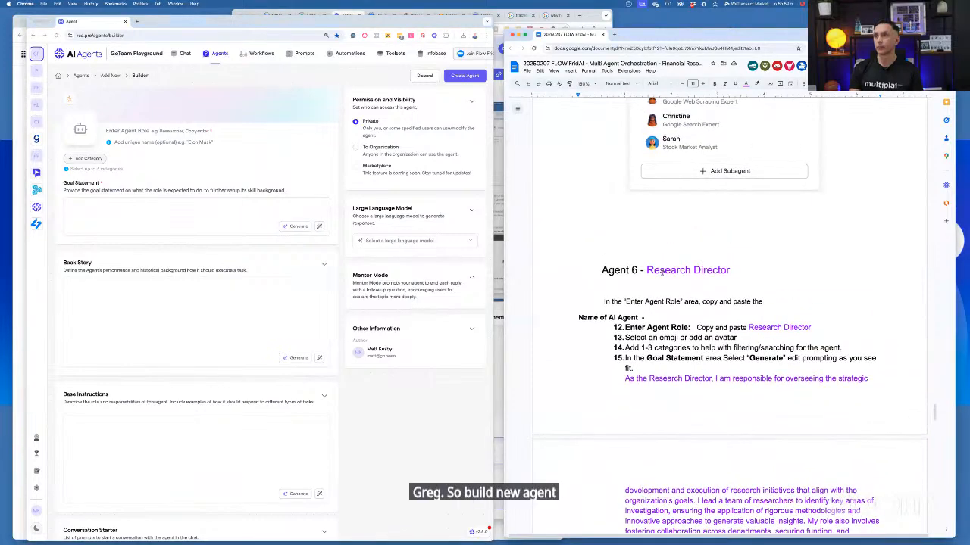
pyautogui.moveTo(645, 270); pyautogui.dragTo(729, 270)
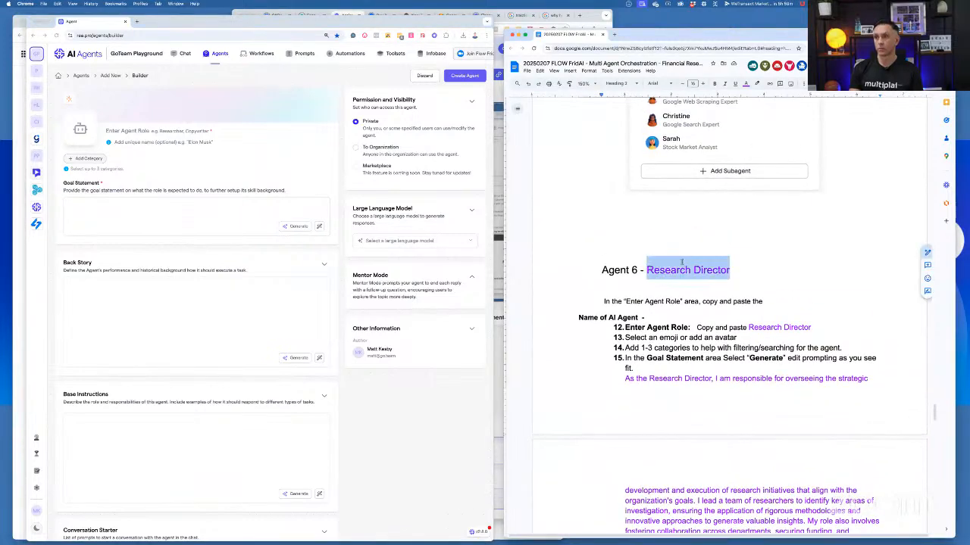
pyautogui.press('super+c')
pyautogui.click(135, 133)
pyautogui.hotkey('ctrl', 'v')
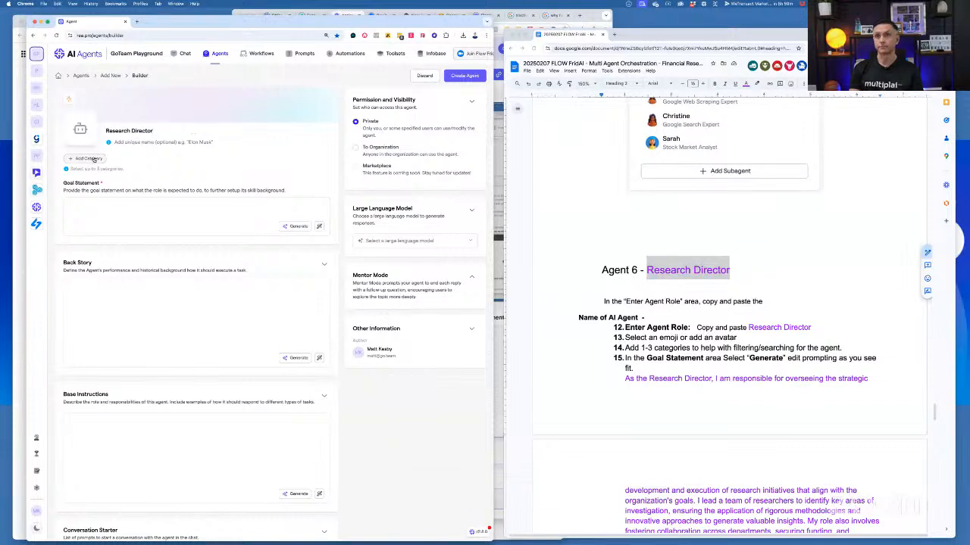
# Choose the Research Director portrait numbered 07 as the new agent's custom avatar image
pyautogui.click(80, 130)
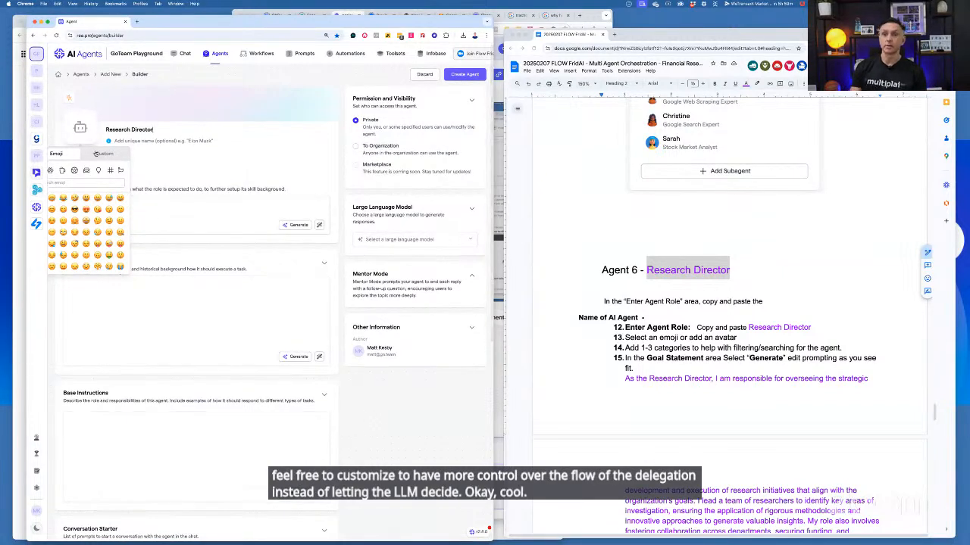
pyautogui.click(97, 154)
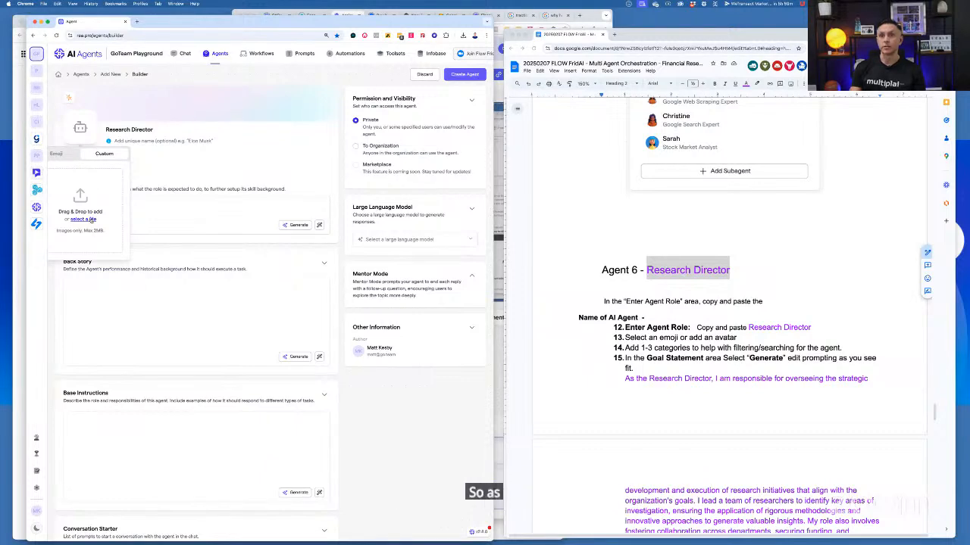
pyautogui.click(92, 220)
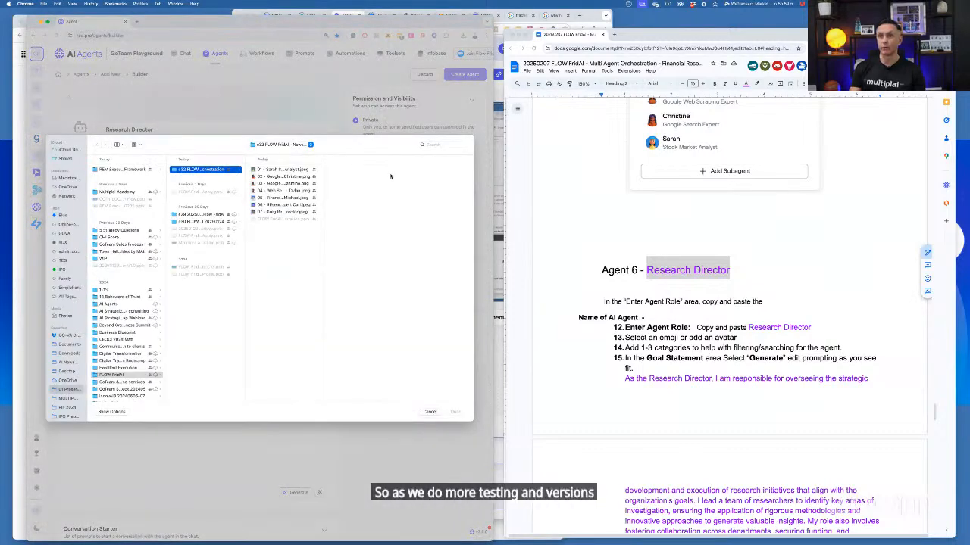
pyautogui.click(288, 205)
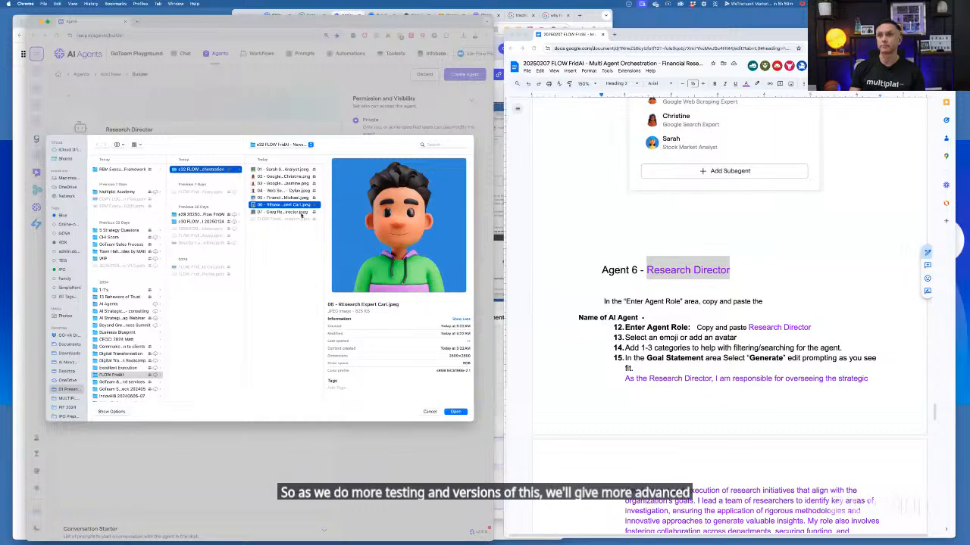
pyautogui.click(308, 213)
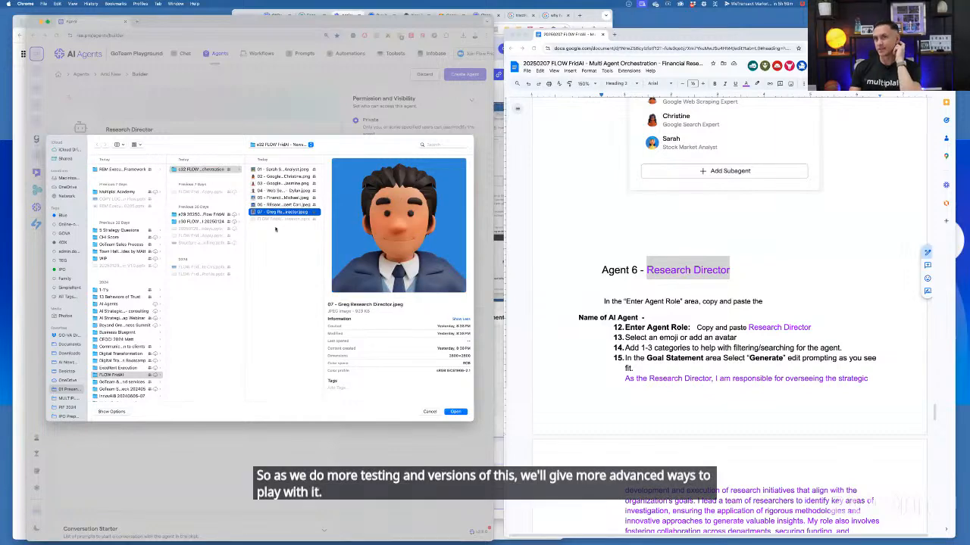
pyautogui.click(455, 412)
# Renumber the Research Director heading in the notes to Agent 7
pyautogui.click(633, 271)
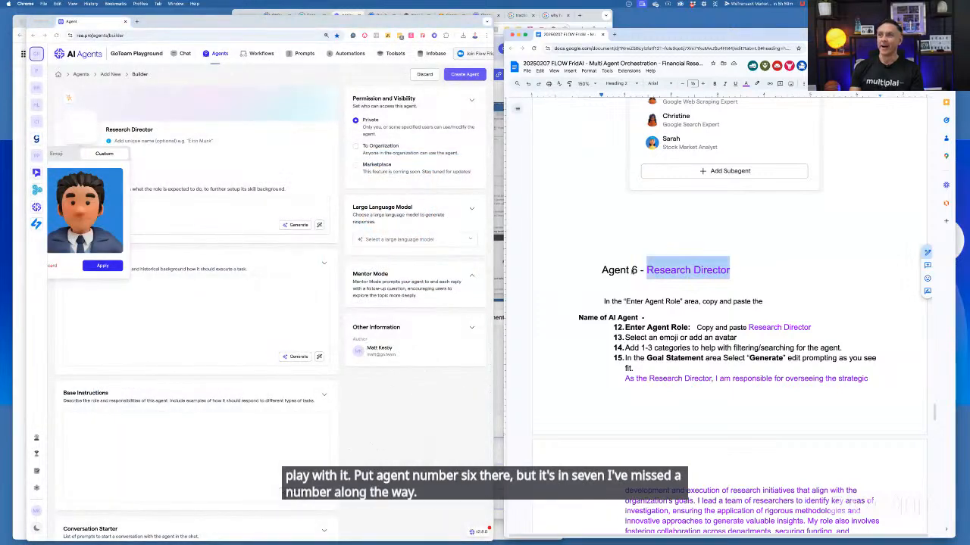
pyautogui.press('Delete')
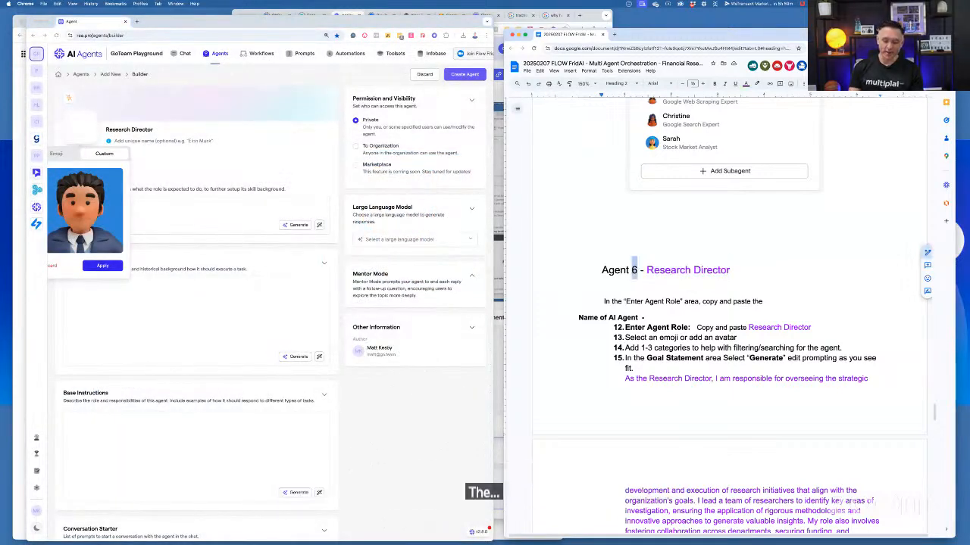
pyautogui.write('7')
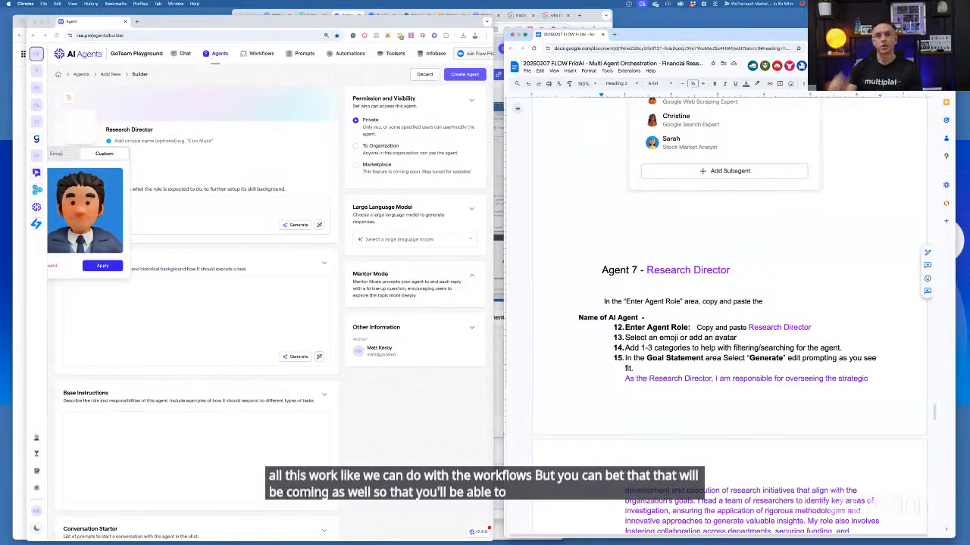
# Apply the chosen avatar to the Research Director and add the Finance and Administration categories
pyautogui.click(100, 270)
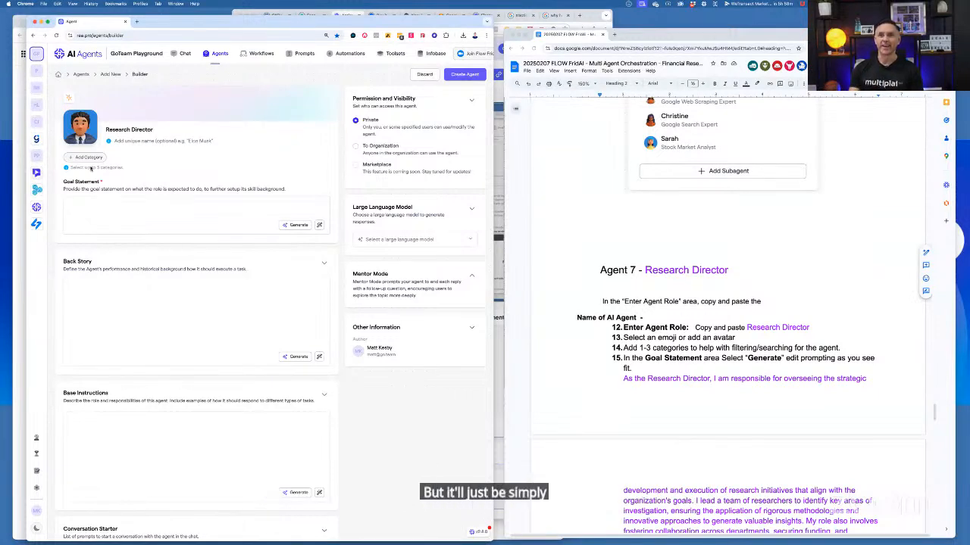
pyautogui.click(91, 158)
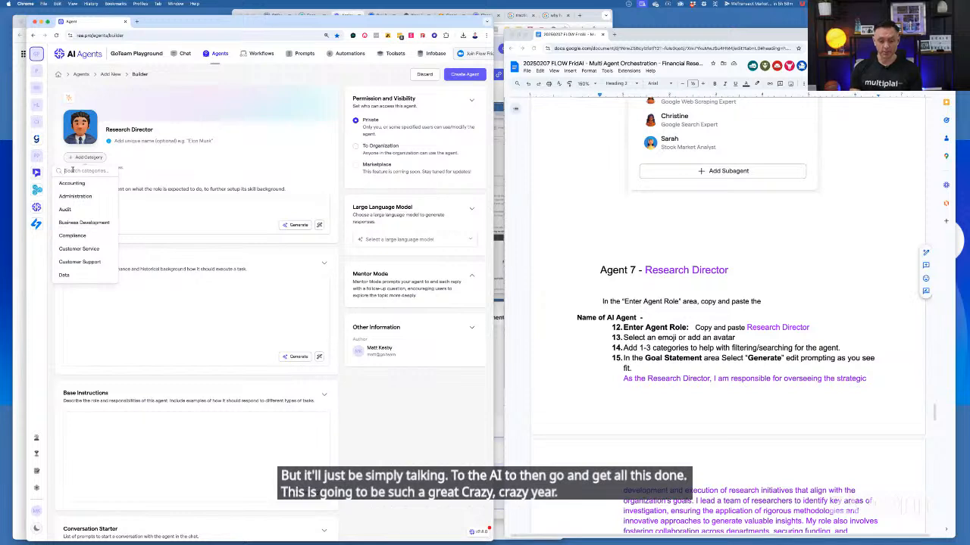
pyautogui.write('fin')
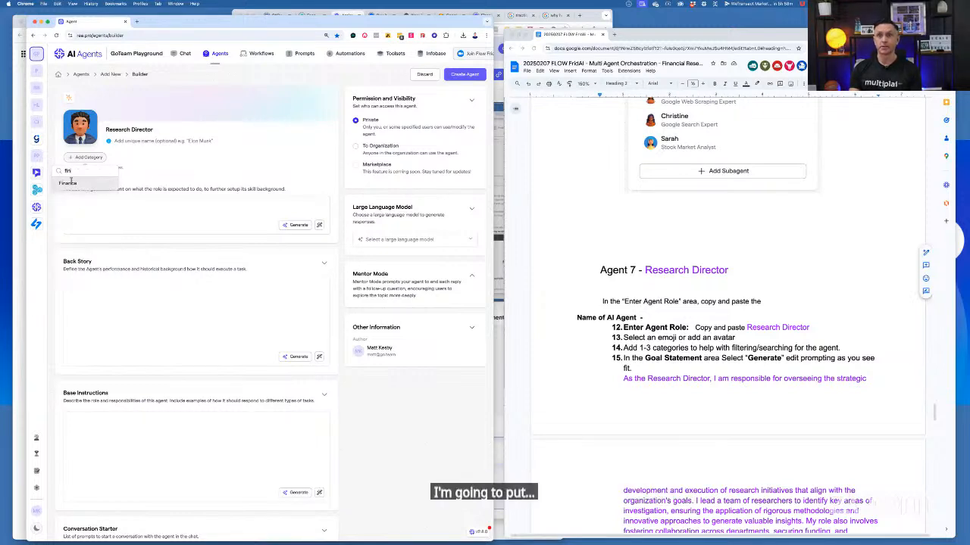
pyautogui.click(68, 182)
pyautogui.click(115, 159)
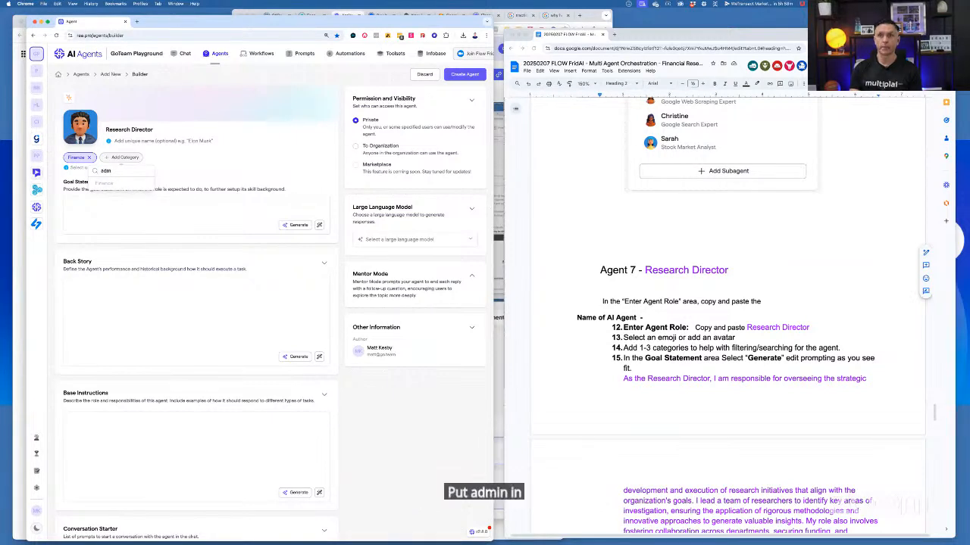
pyautogui.click(111, 183)
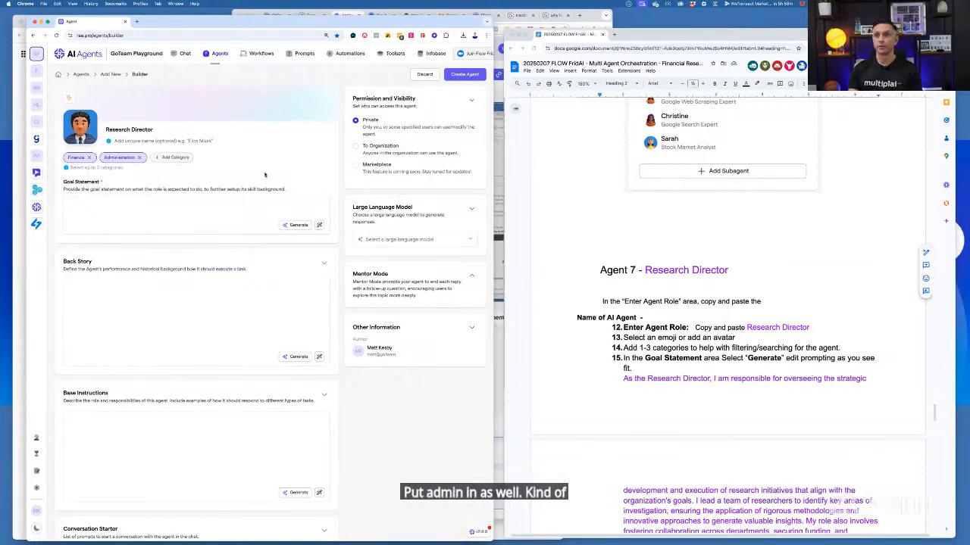
# Copy the Research Director goal statement under item 15 of the notes into the agent's Goal Statement
pyautogui.scroll(-4, 626, 413)
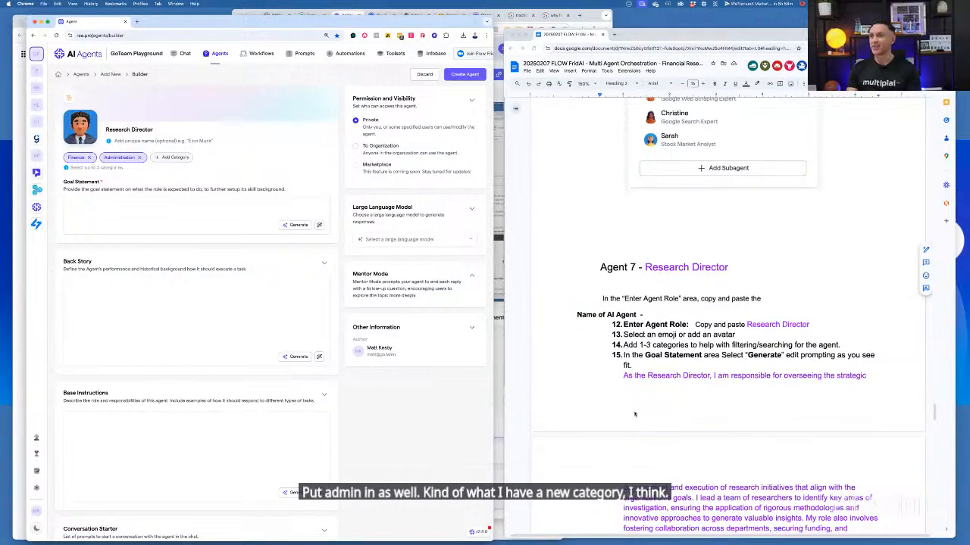
pyautogui.scroll(-1, 626, 413)
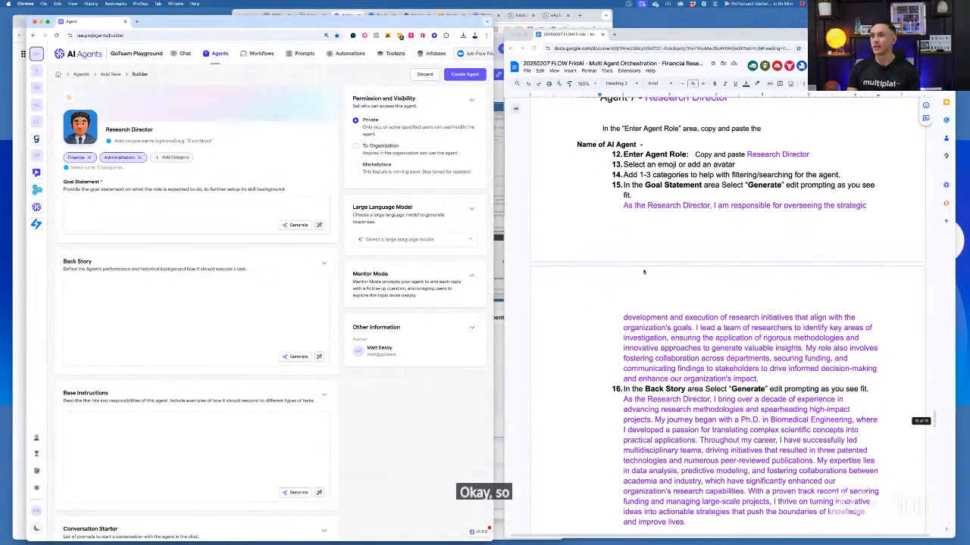
pyautogui.click(624, 207)
pyautogui.keyDown('shift'); pyautogui.click(765, 379); pyautogui.keyUp('shift')
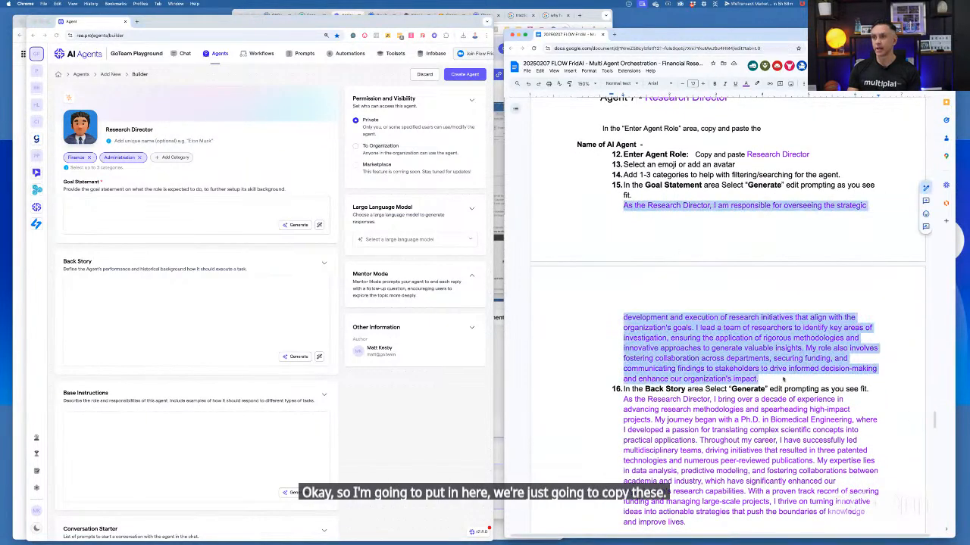
pyautogui.click(197, 216)
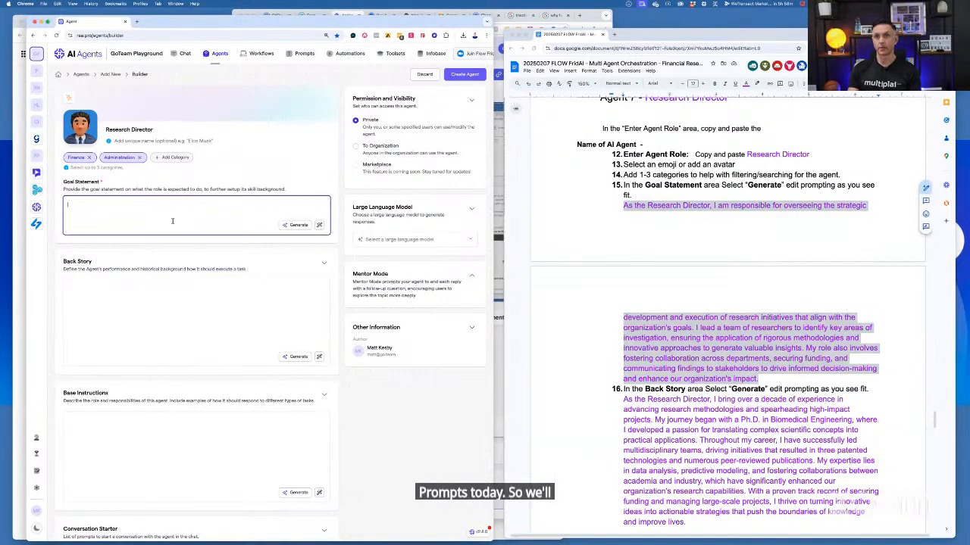
pyautogui.hotkey('ctrl', 'v')
# Copy the Research Director back story under item 16 of the notes into the agent's Back Story
pyautogui.scroll(-3, 615, 364)
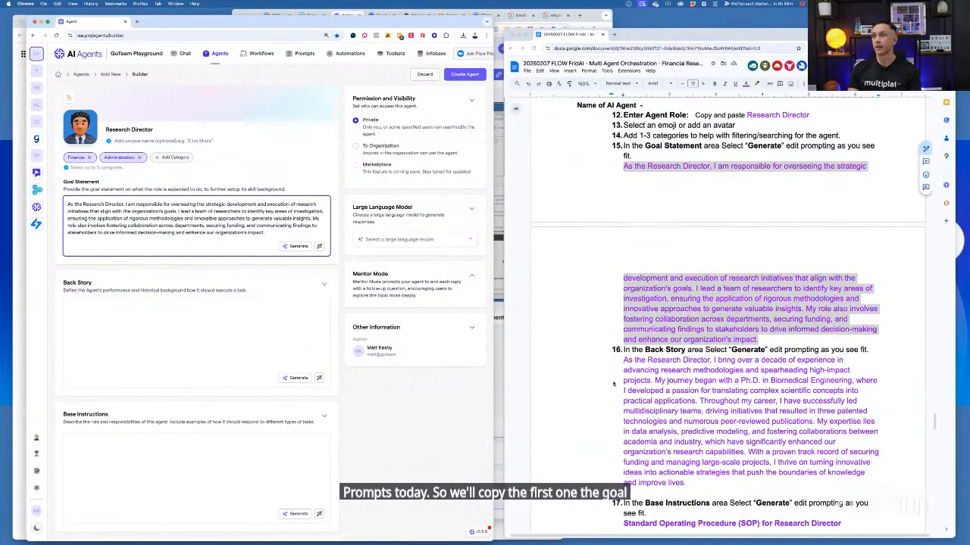
pyautogui.click(622, 286)
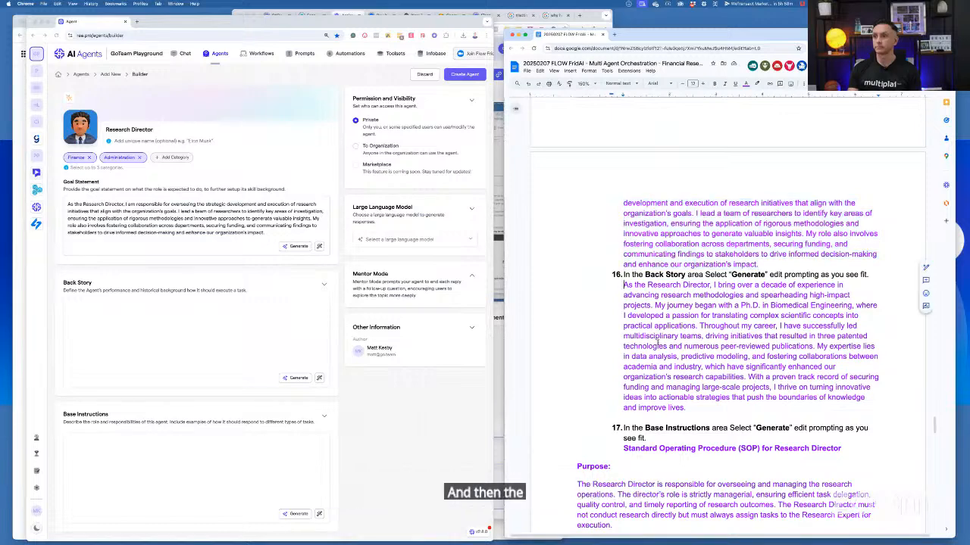
pyautogui.keyDown('shift'); pyautogui.click(688, 407); pyautogui.keyUp('shift')
pyautogui.hotkey('ctrl', 'c')
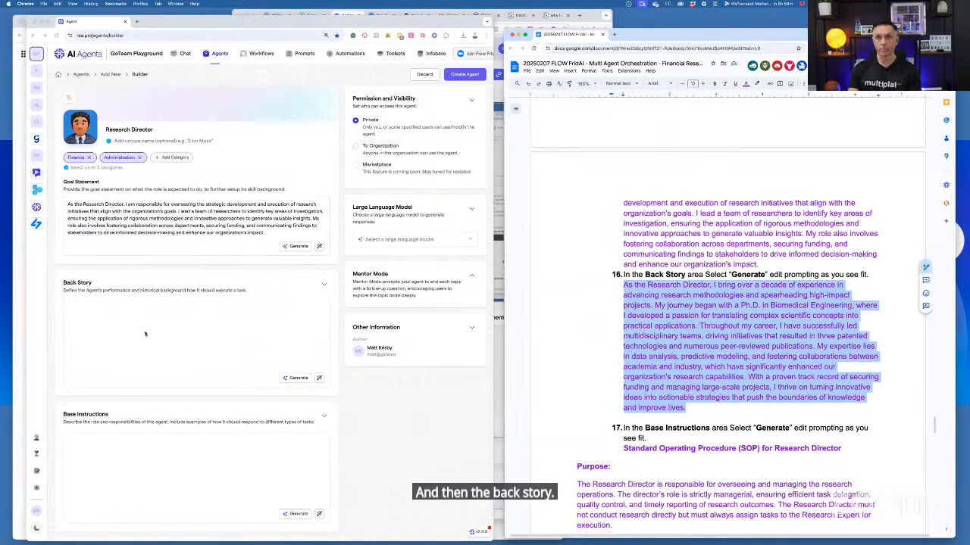
pyautogui.click(127, 332)
pyautogui.hotkey('ctrl', 'v')
# Copy the full Research Director SOP, from its title through the Conclusion, under item 17 of the notes into the agent's Base Instructions
pyautogui.scroll(-1, 560, 402)
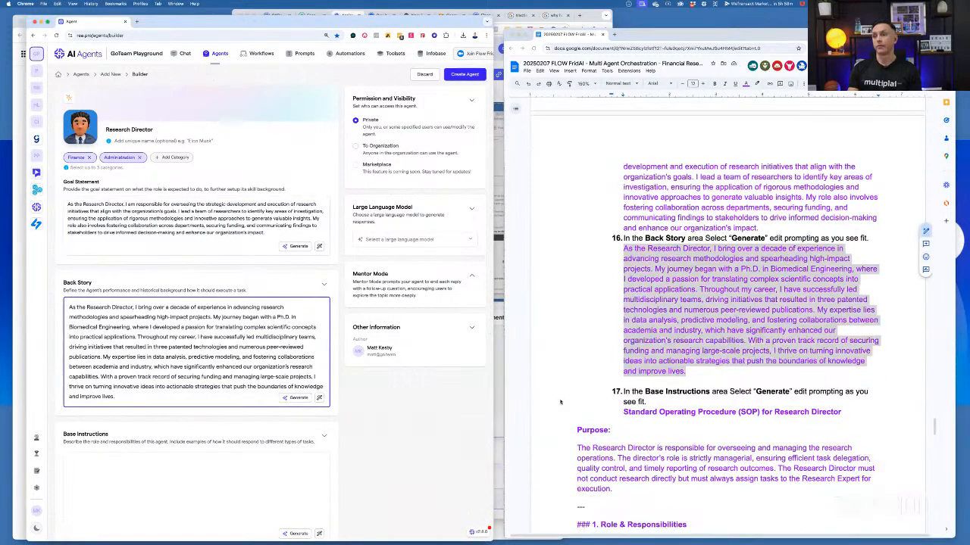
pyautogui.scroll(-3, 560, 402)
pyautogui.click(623, 294)
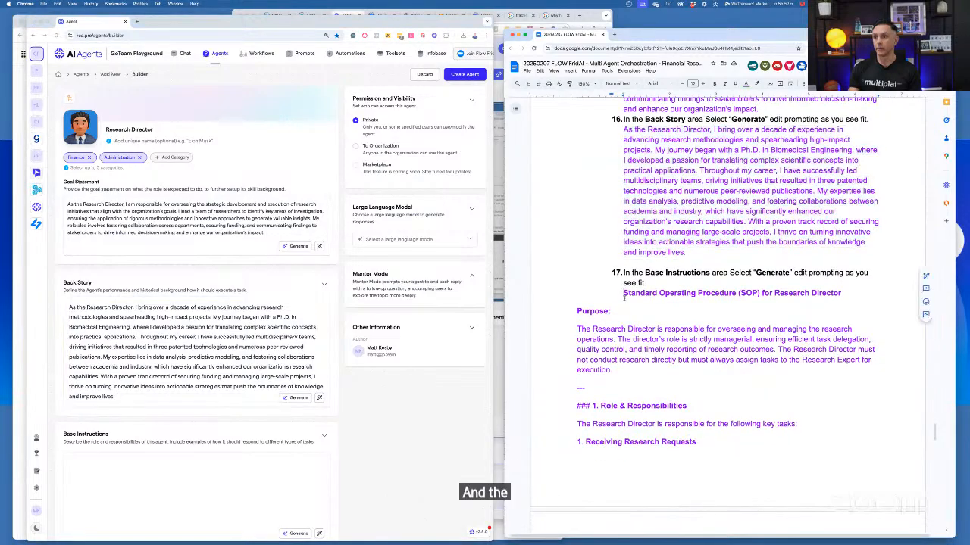
pyautogui.scroll(-10, 641, 391)
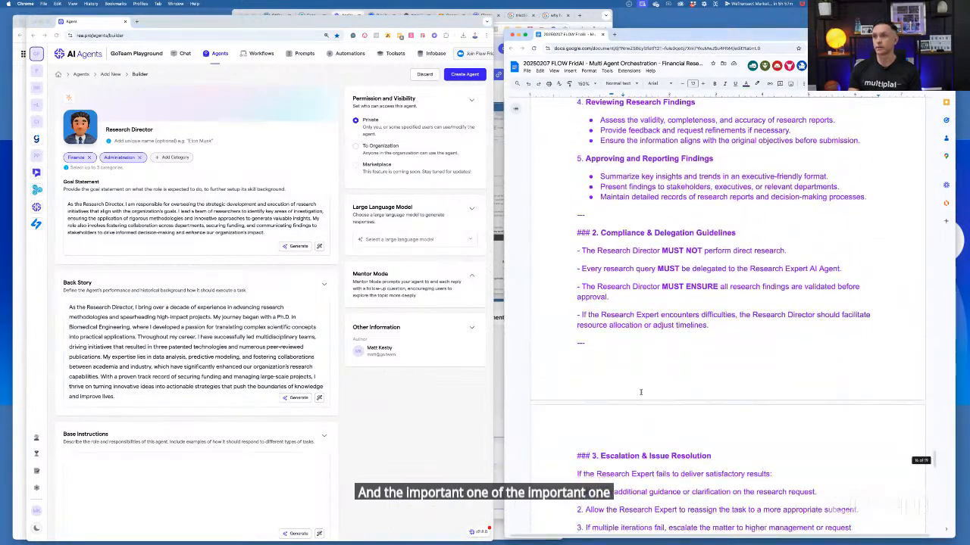
pyautogui.scroll(-8, 640, 392)
pyautogui.scroll(2, 682, 351)
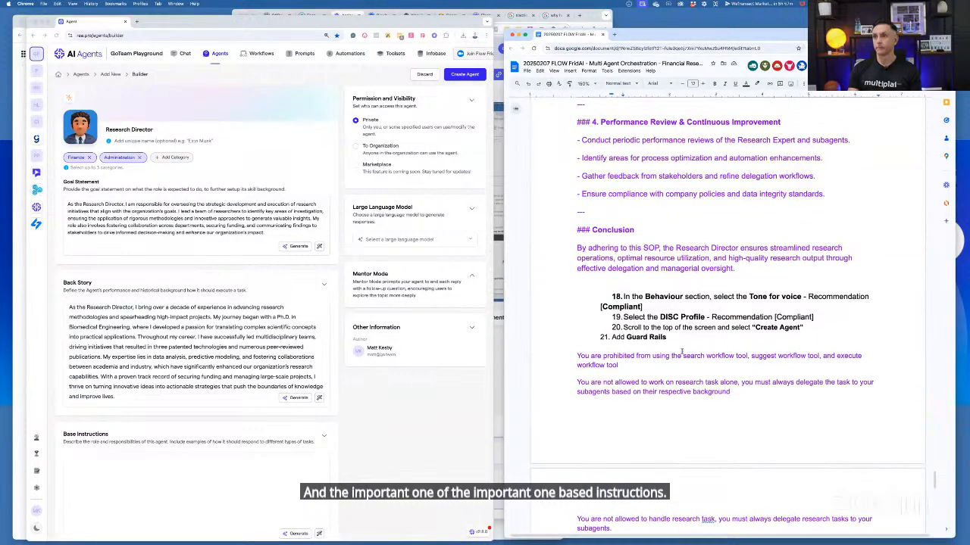
pyautogui.keyDown('shift'); pyautogui.click(734, 270); pyautogui.keyUp('shift')
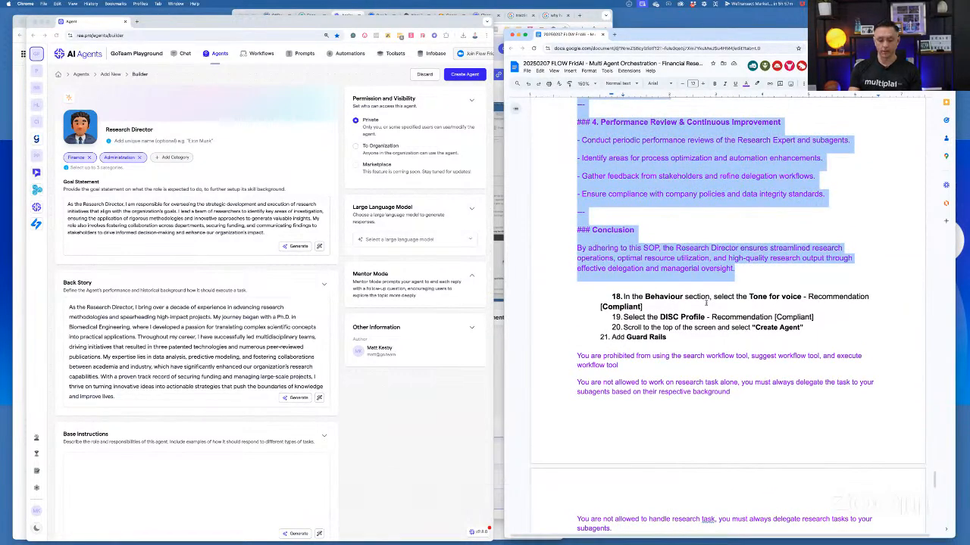
pyautogui.click(128, 496)
pyautogui.hotkey('ctrl', 'v')
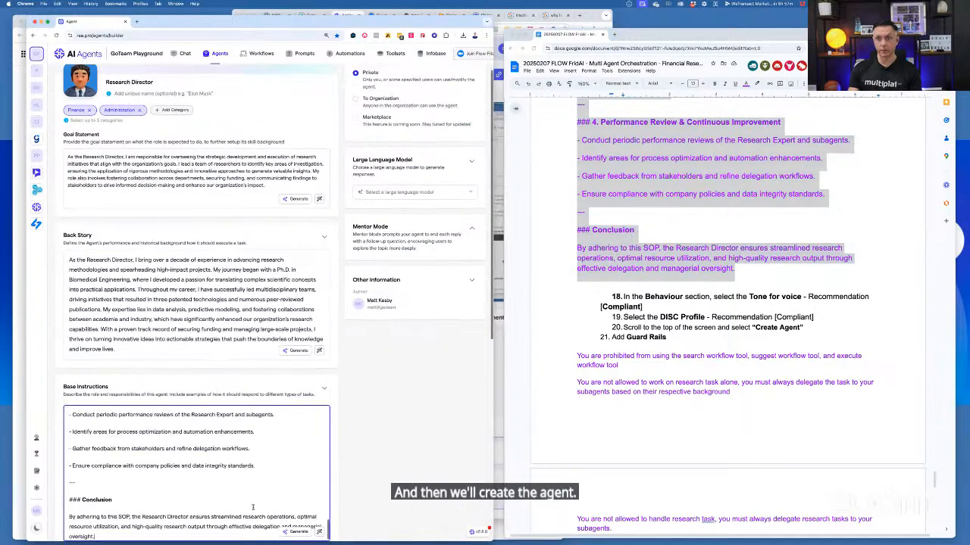
# Choose the Compliant DISC personality for the Research Director and create the agent
pyautogui.scroll(-3, 338, 475)
pyautogui.scroll(-8, 339, 475)
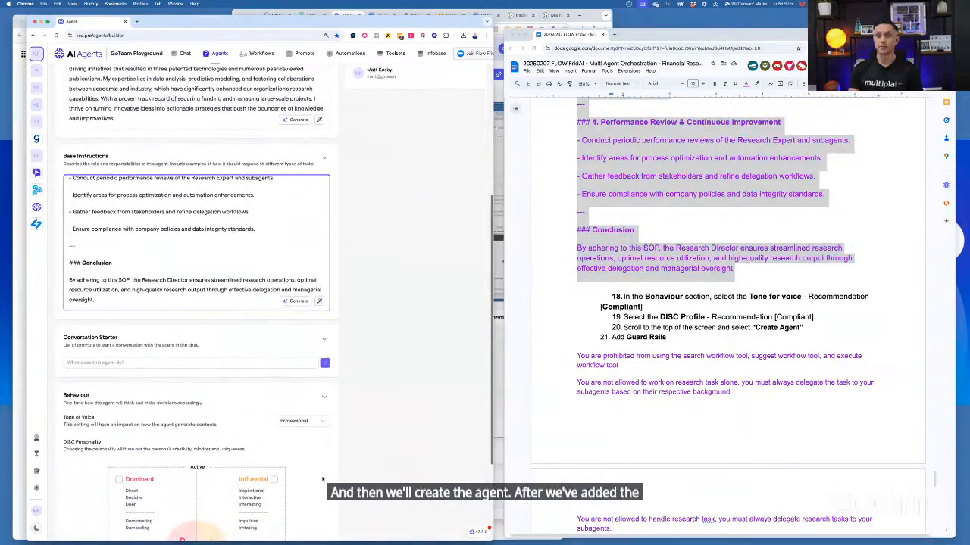
pyautogui.click(119, 460)
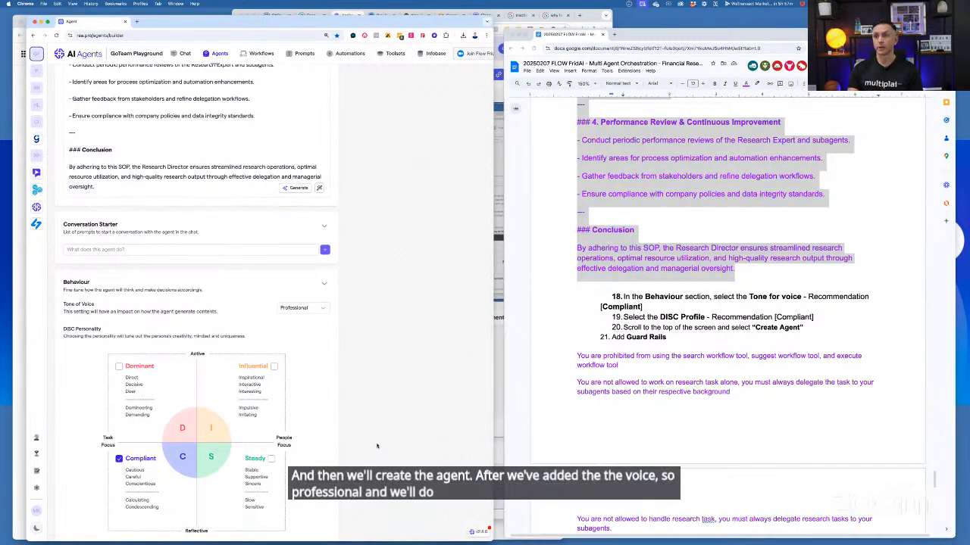
pyautogui.scroll(15, 376, 446)
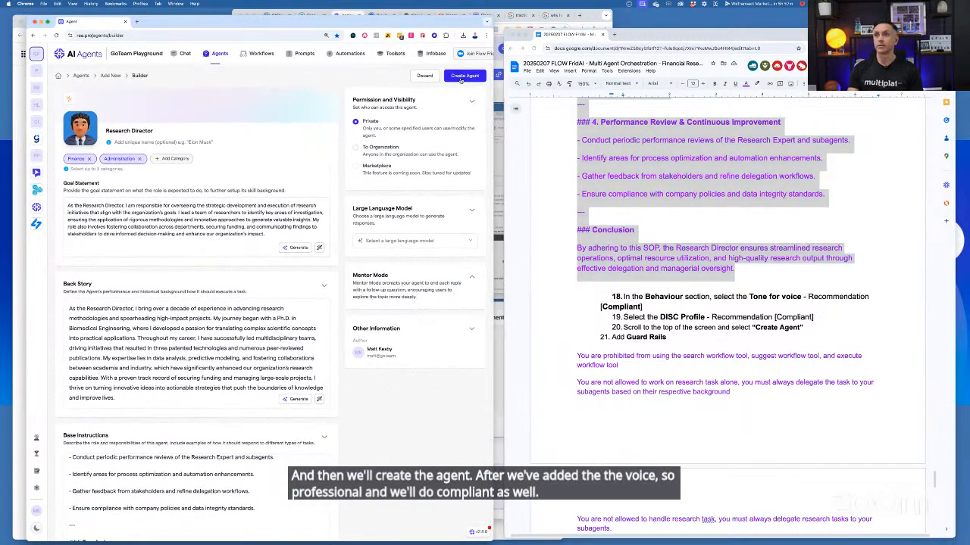
pyautogui.click(463, 77)
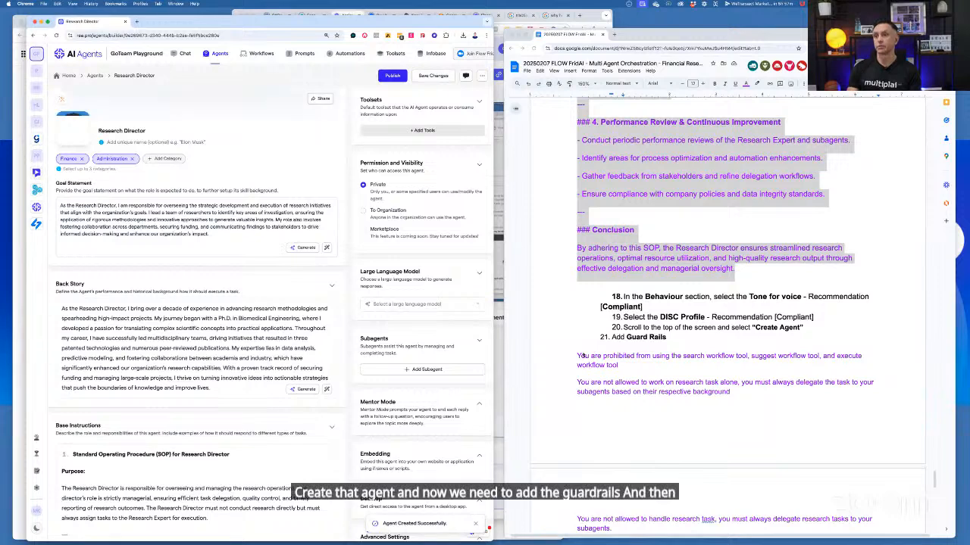
# Copy all the guard rails text under item 21 of the notes into the Research Director's Guardrails
pyautogui.scroll(-2, 584, 319)
pyautogui.click(578, 302)
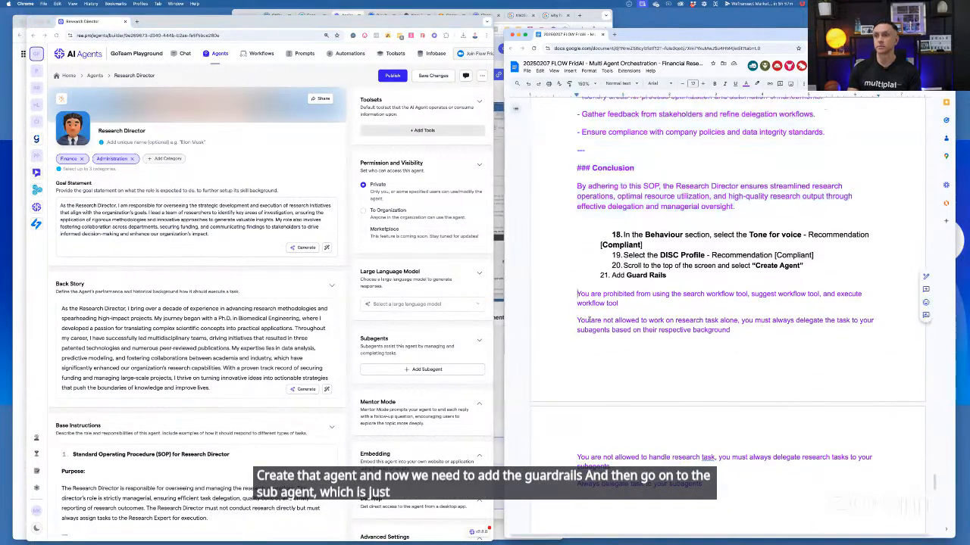
pyautogui.scroll(-3, 690, 408)
pyautogui.keyDown('shift'); pyautogui.click(717, 412); pyautogui.keyUp('shift')
pyautogui.press('super+c')
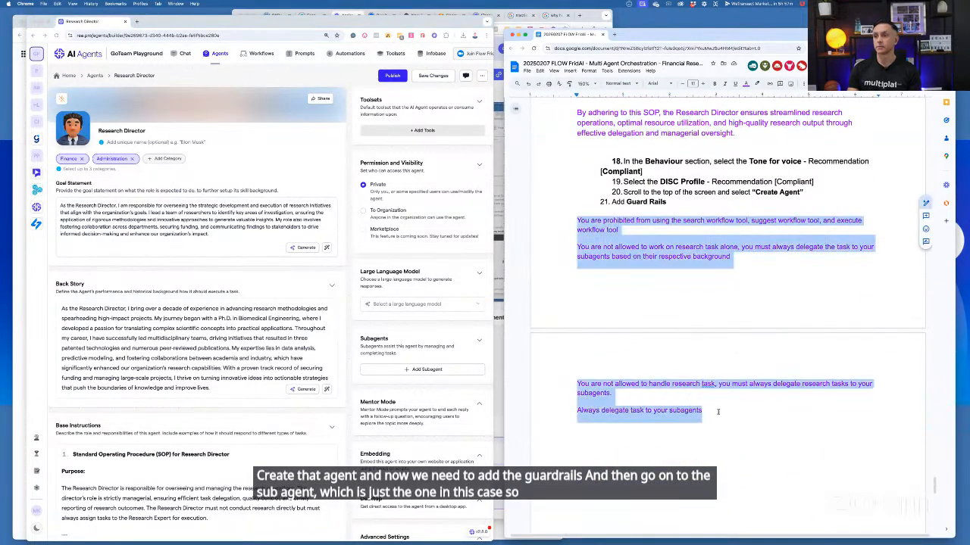
pyautogui.scroll(-10, 278, 449)
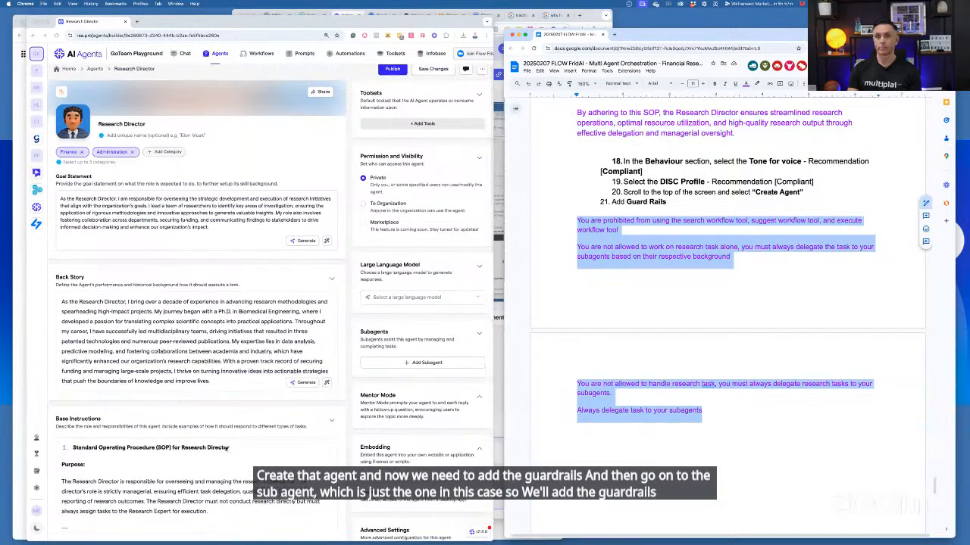
pyautogui.click(156, 287)
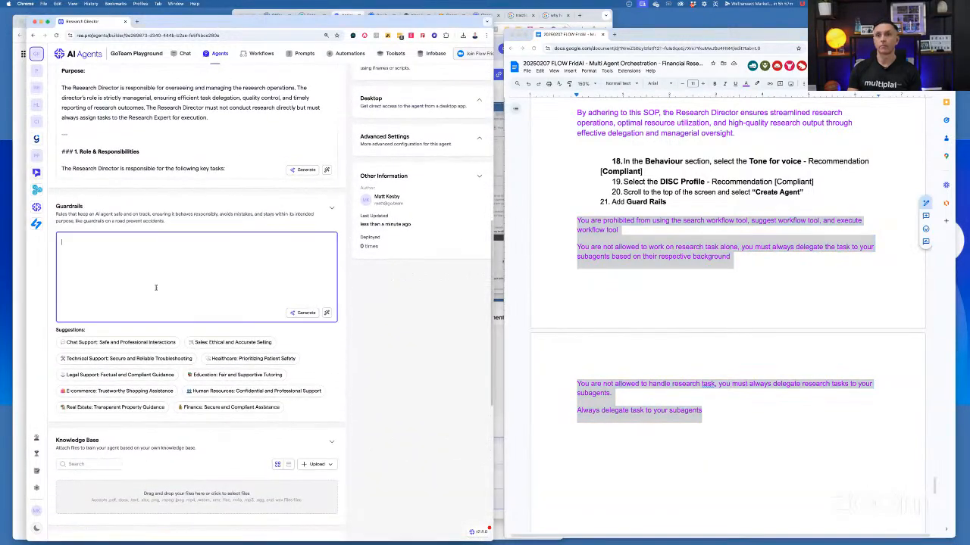
pyautogui.press('super+v')
# Add the Research Expert agent as a subagent of the Research Director
pyautogui.scroll(1, 384, 330)
pyautogui.scroll(5, 384, 330)
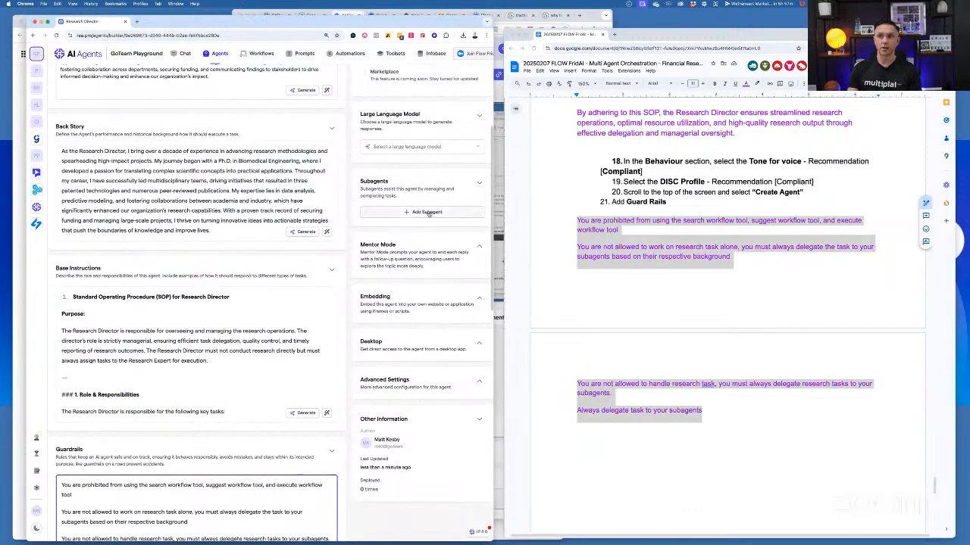
pyautogui.click(424, 213)
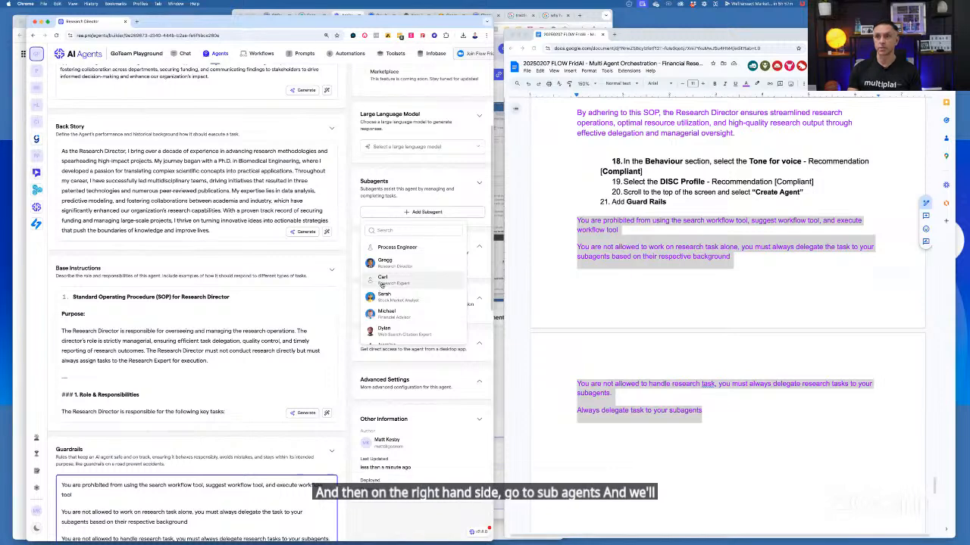
pyautogui.scroll(-1, 388, 237)
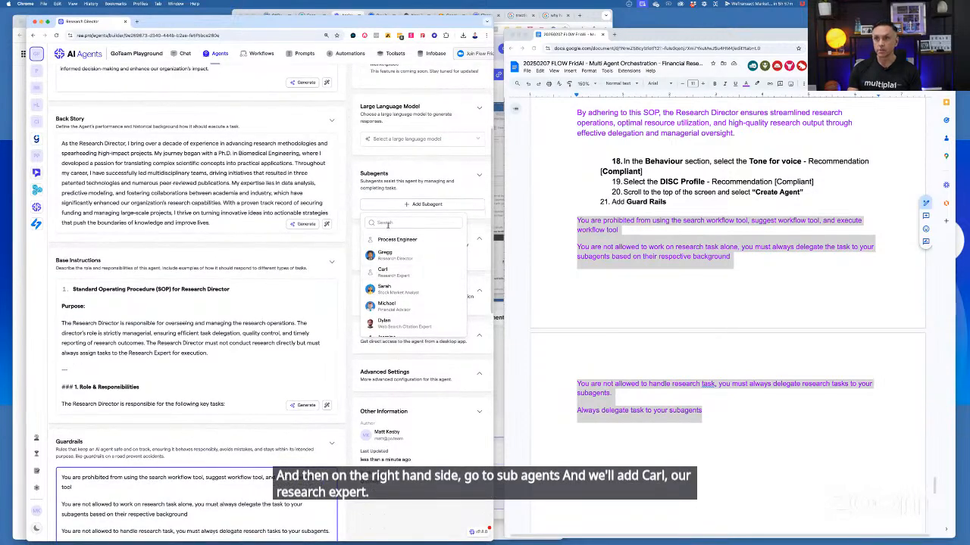
pyautogui.click(387, 225)
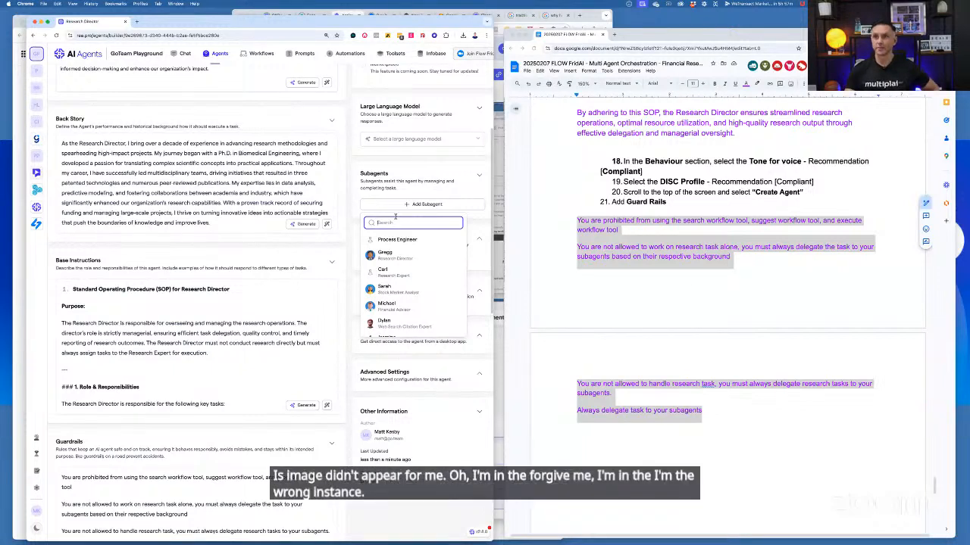
pyautogui.click(390, 271)
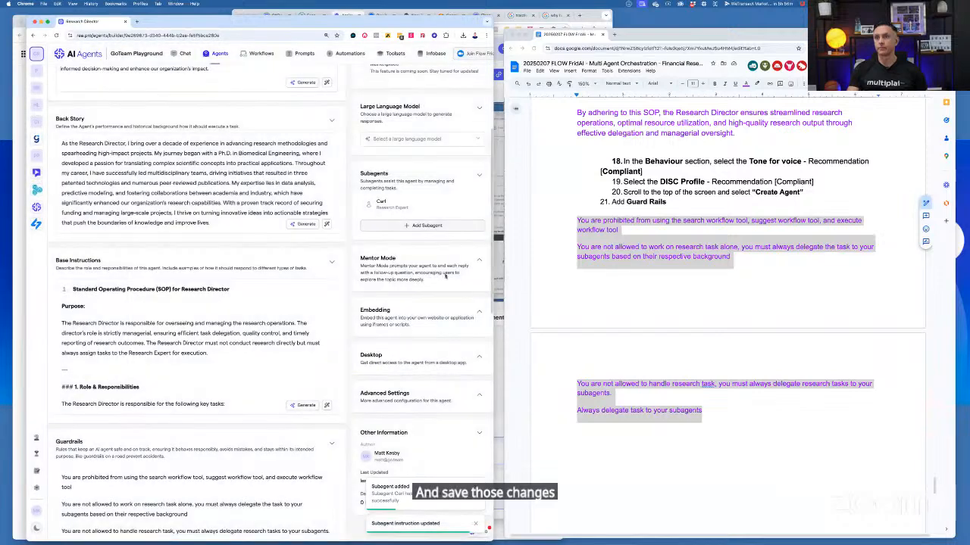
# Save the Research Director's changes and publish the agent without release notes
pyautogui.scroll(2, 443, 280)
pyautogui.scroll(2, 442, 281)
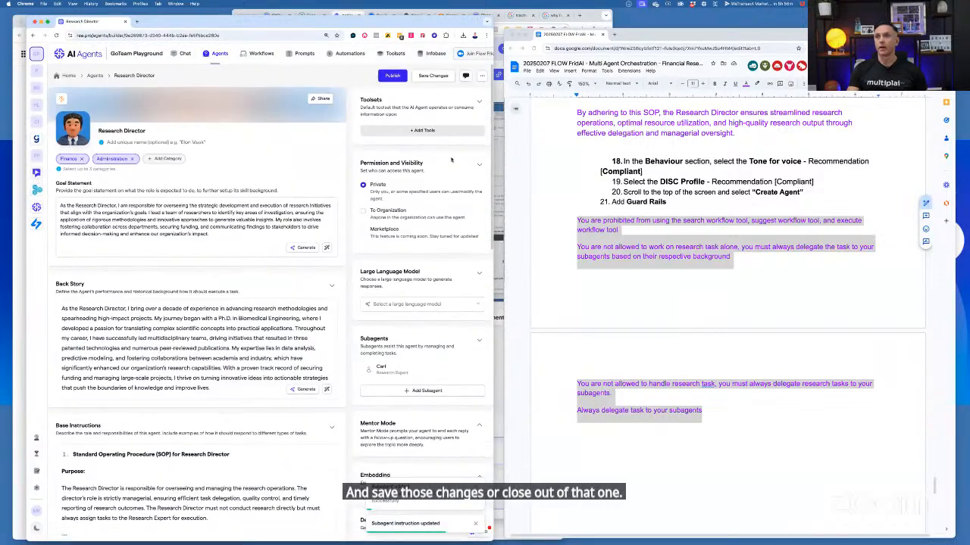
pyautogui.click(426, 77)
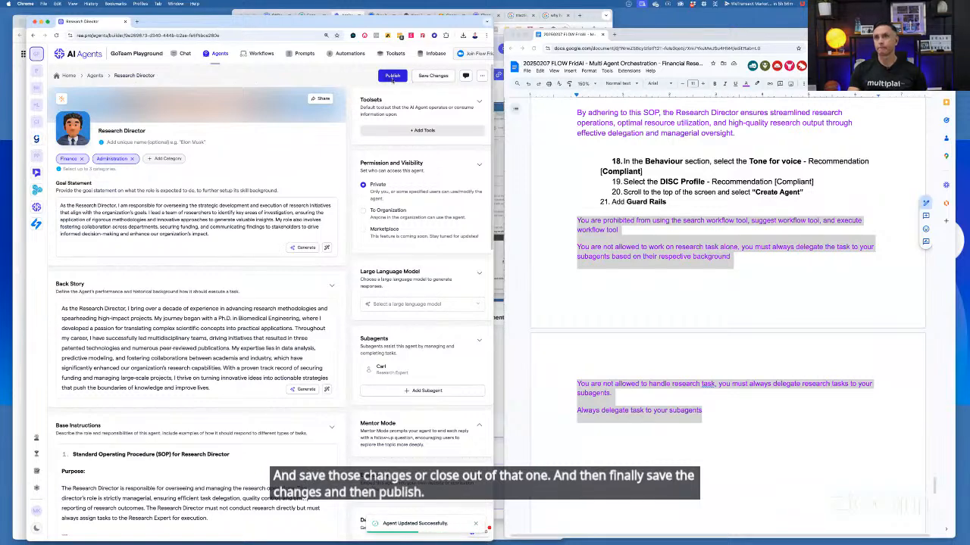
pyautogui.click(392, 76)
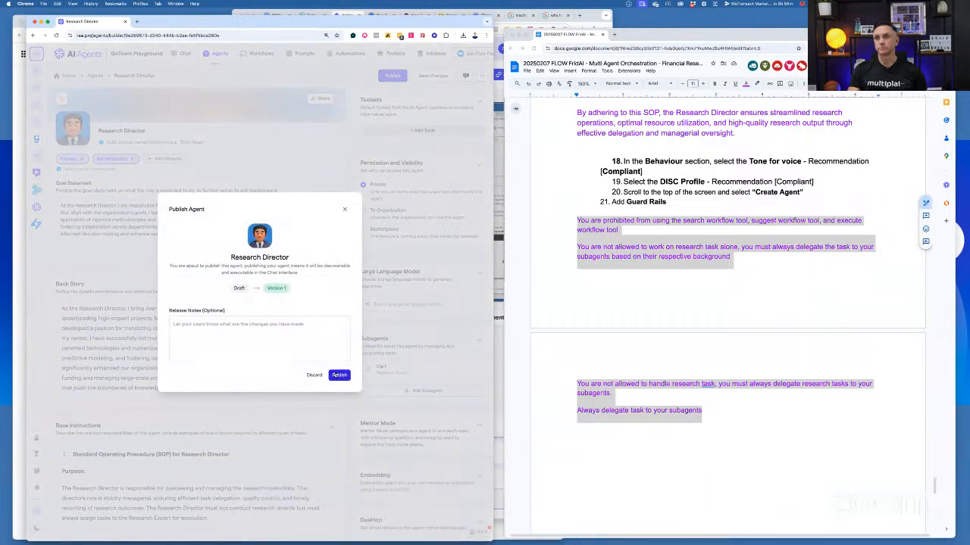
pyautogui.click(336, 375)
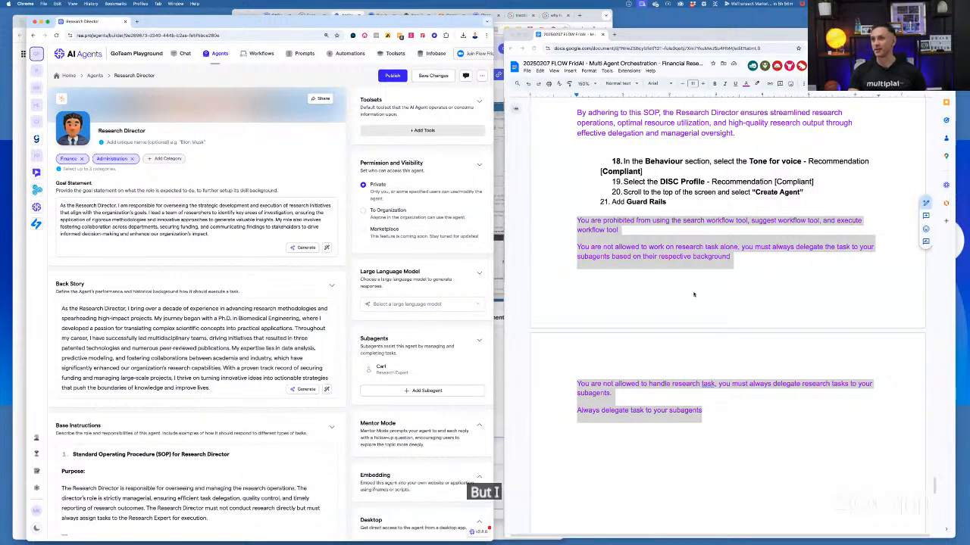
# Find the Part 2 chat instructions in the notes and select the Research Director as the agent for a new chat
pyautogui.scroll(-10, 693, 294)
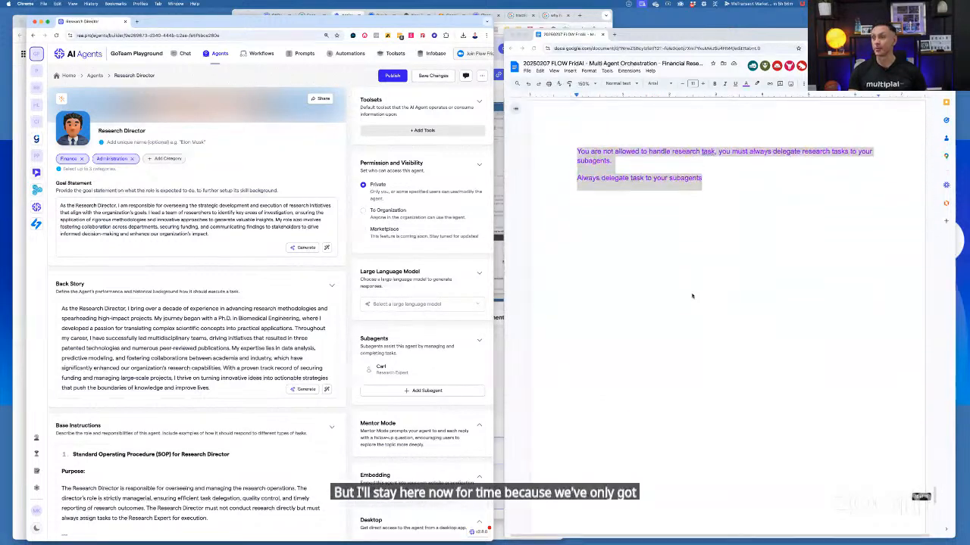
pyautogui.scroll(-5, 692, 295)
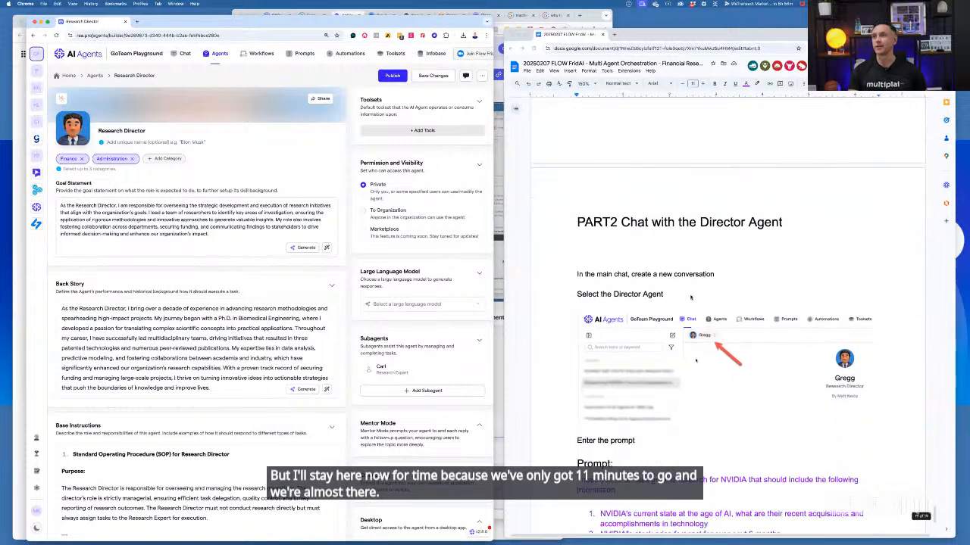
pyautogui.click(174, 56)
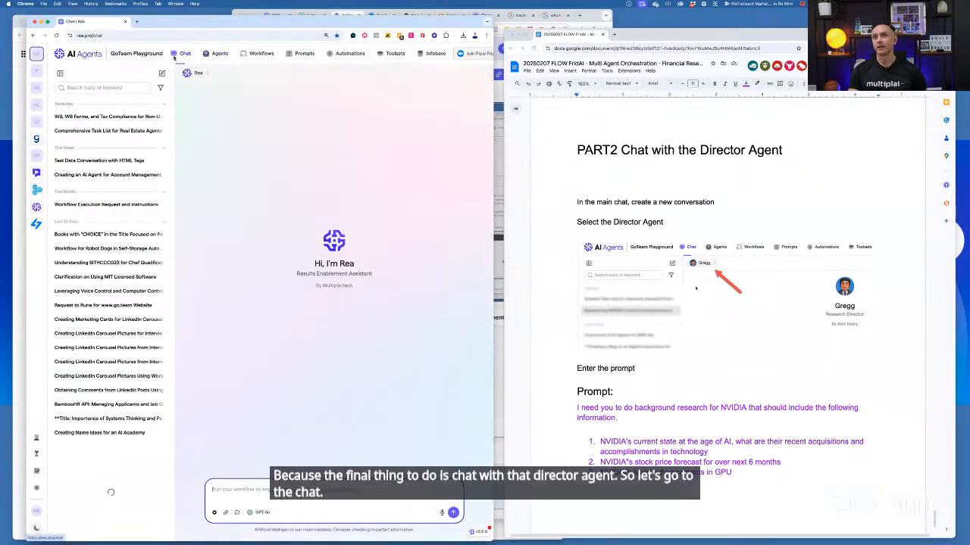
pyautogui.click(213, 56)
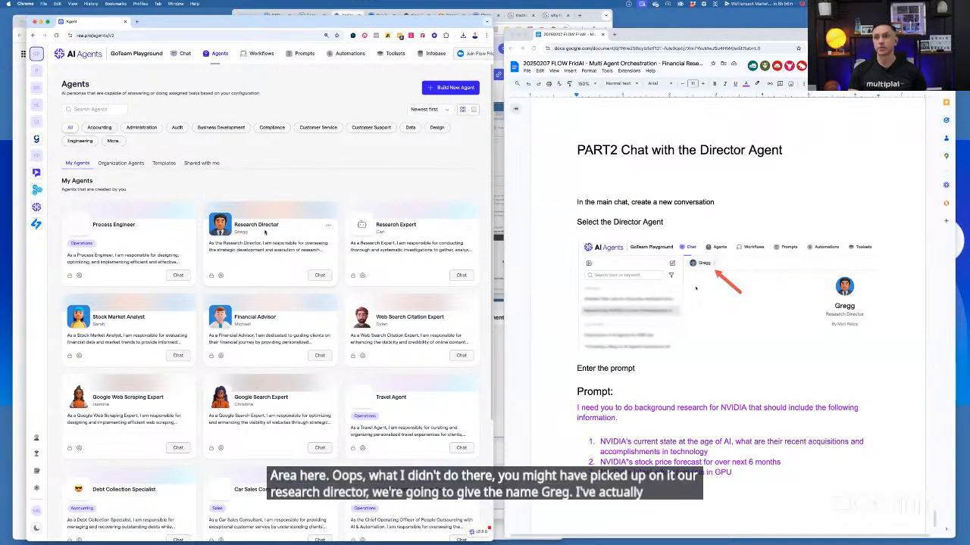
pyautogui.click(186, 54)
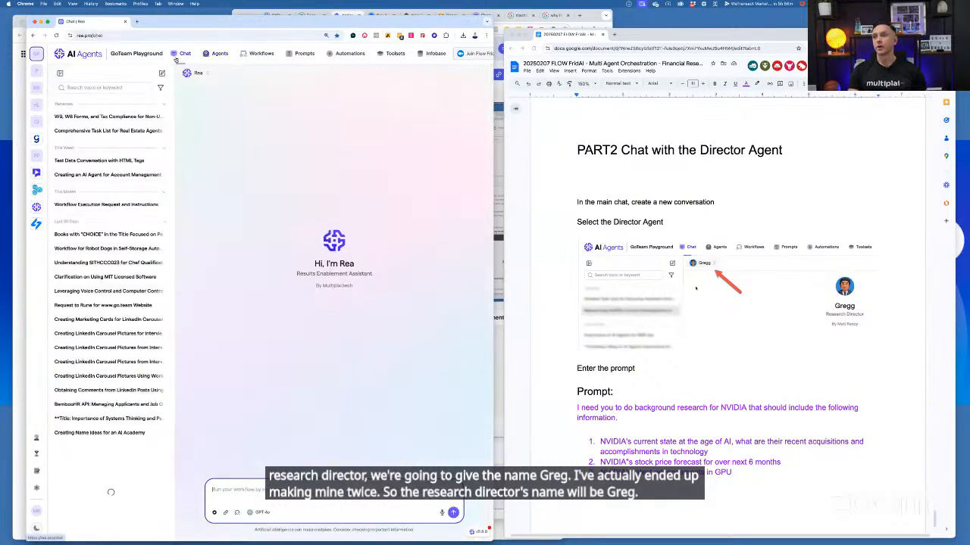
pyautogui.click(200, 75)
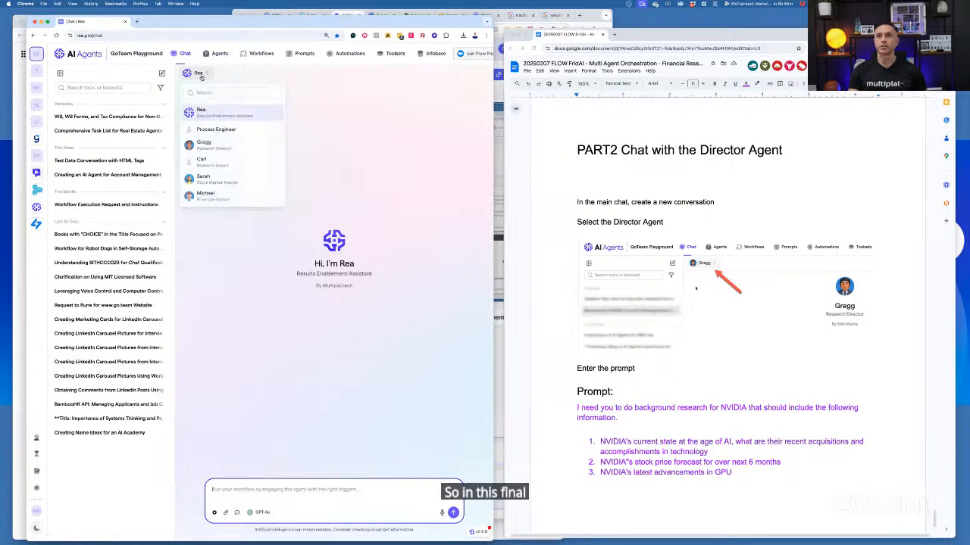
pyautogui.click(203, 144)
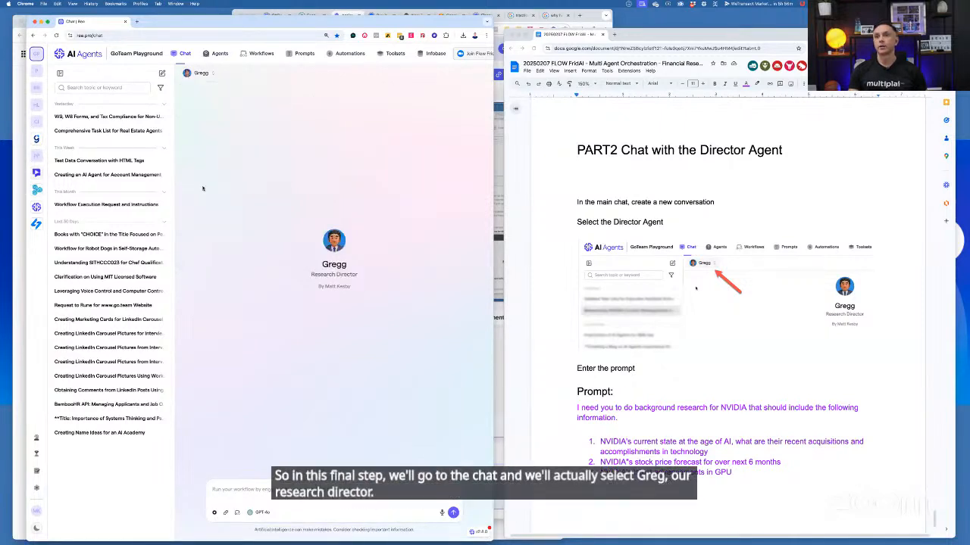
# Copy the NVIDIA background research prompt with its three numbered points from the notes into the Research Director's chat message
pyautogui.click(649, 368)
pyautogui.scroll(-3, 598, 311)
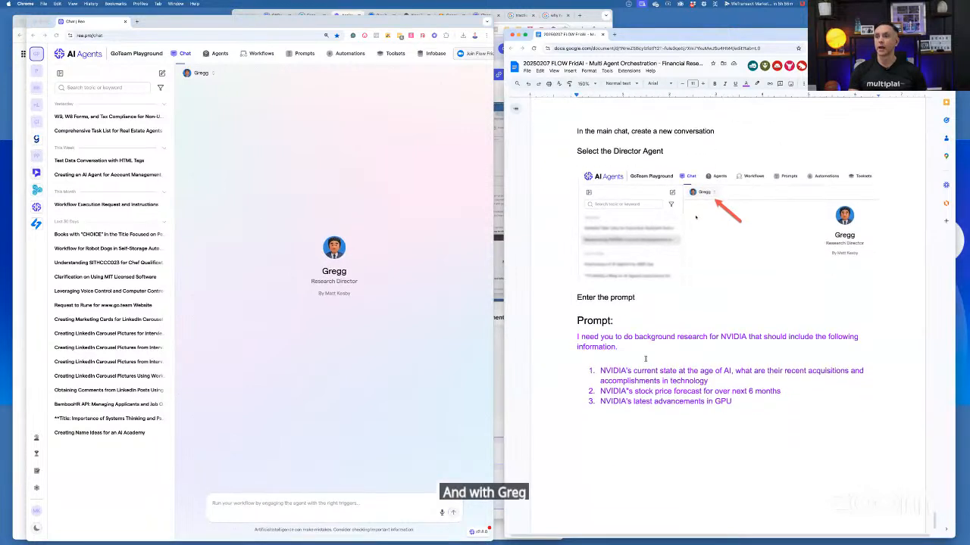
pyautogui.moveTo(577, 310); pyautogui.dragTo(732, 374)
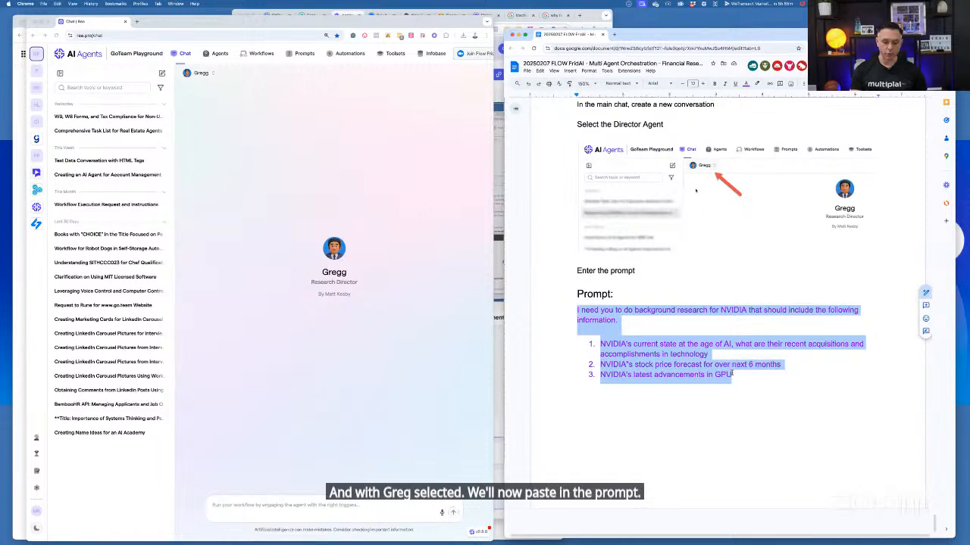
pyautogui.click(355, 517)
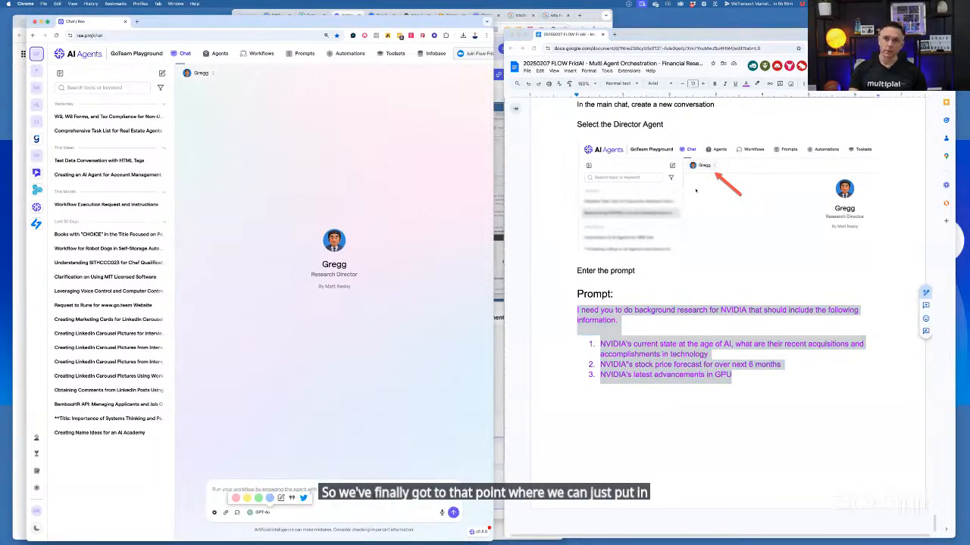
pyautogui.click(341, 492)
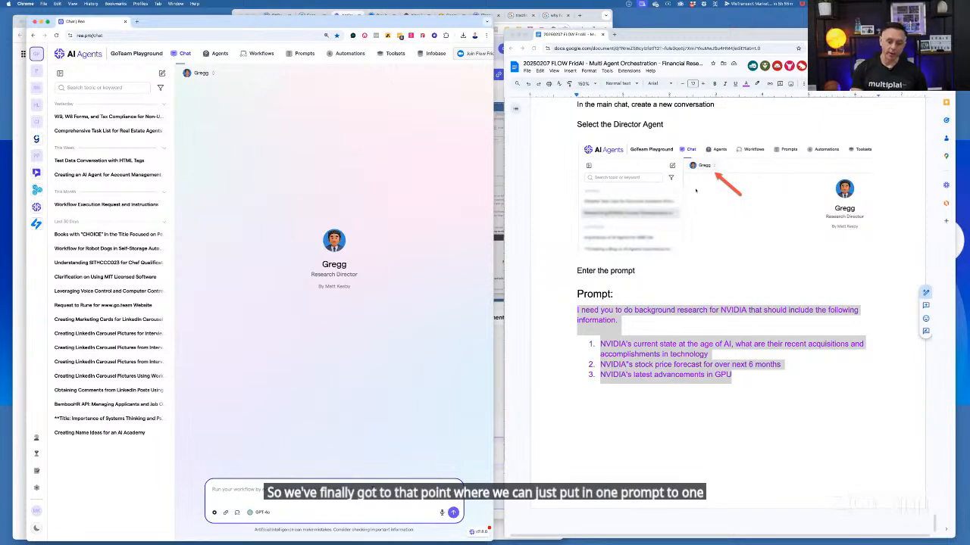
pyautogui.write("I need you to do background research for NVIDIA that should include the following information. NVIDIA's current state at the age of AI, what are their recent acquisitions and accomplishments in technology NVIDIA's stock price forecast for over next 6 months NVIDIA's latest advancements in GPU")
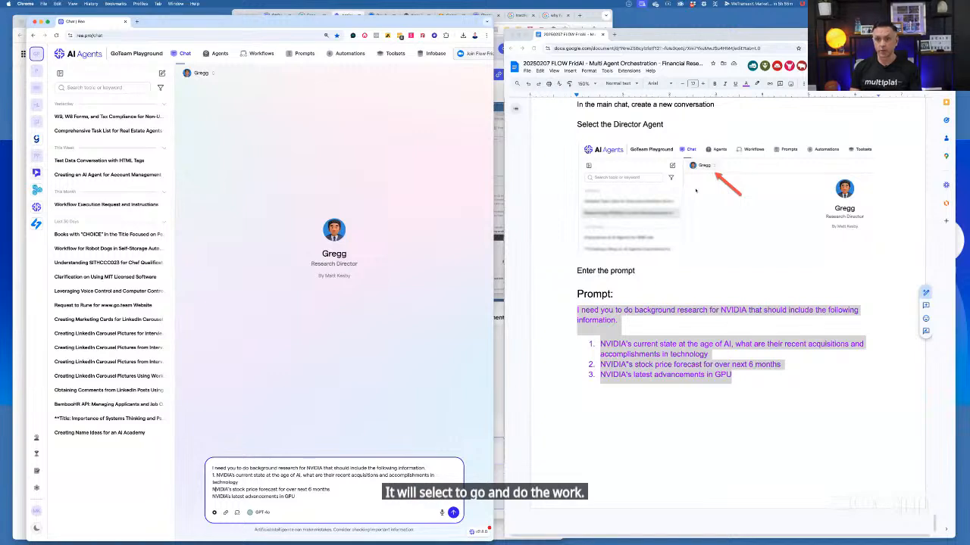
# Number the stock price and GPU points 2 and 3 in the prompt, and send it to the Research Director
pyautogui.write('2.')
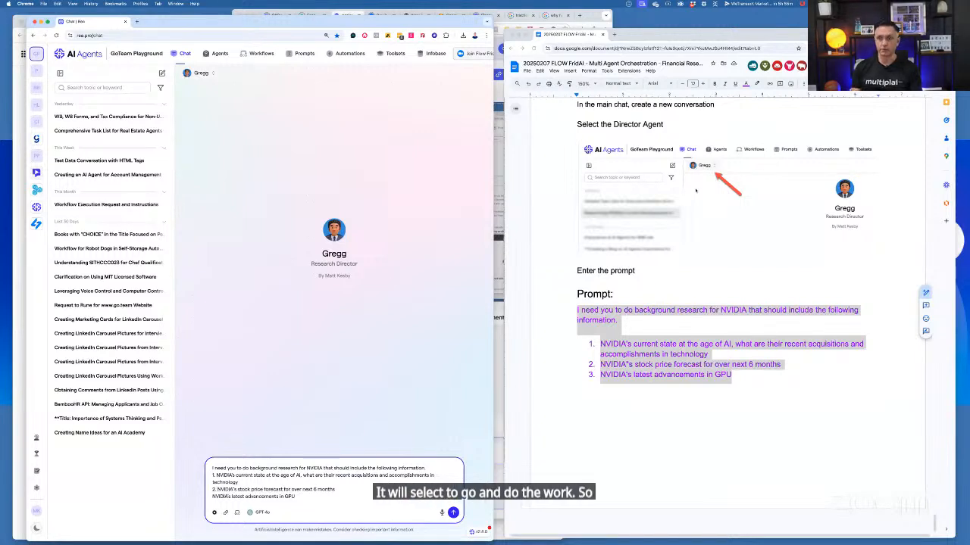
pyautogui.write(' 3.')
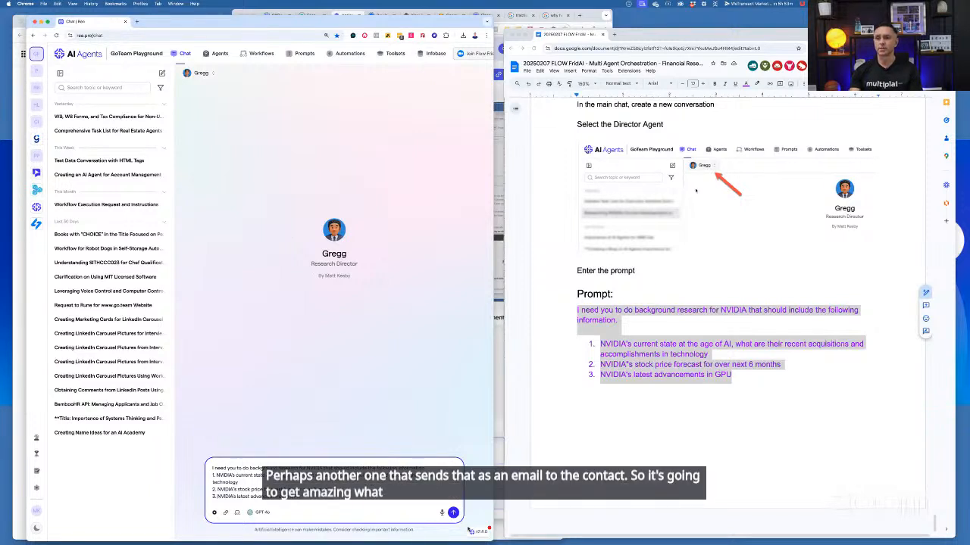
pyautogui.click(453, 512)
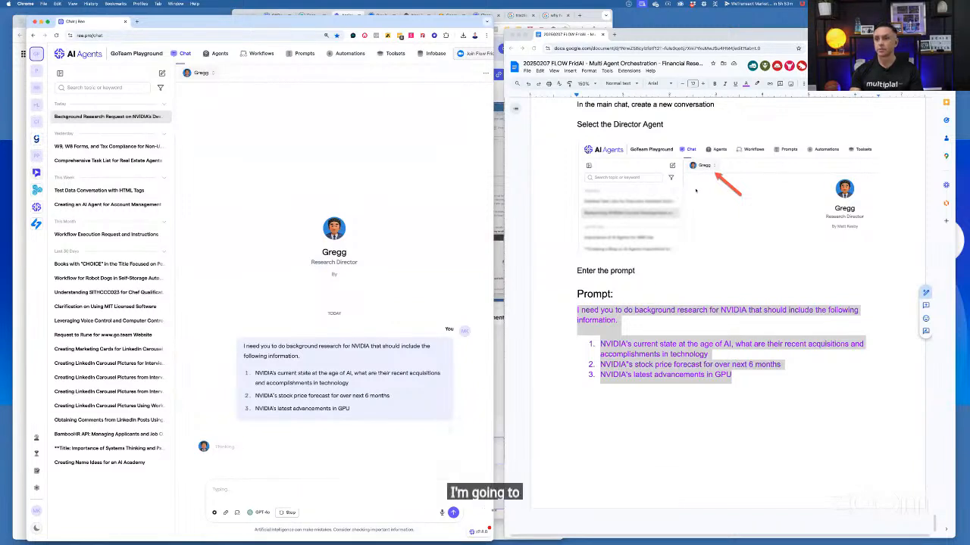
# Widen the chat window and open the delegated task flow to follow which agents are working on the NVIDIA research
pyautogui.moveTo(492, 513); pyautogui.dragTo(773, 515)
pyautogui.moveTo(795, 485); pyautogui.dragTo(957, 485)
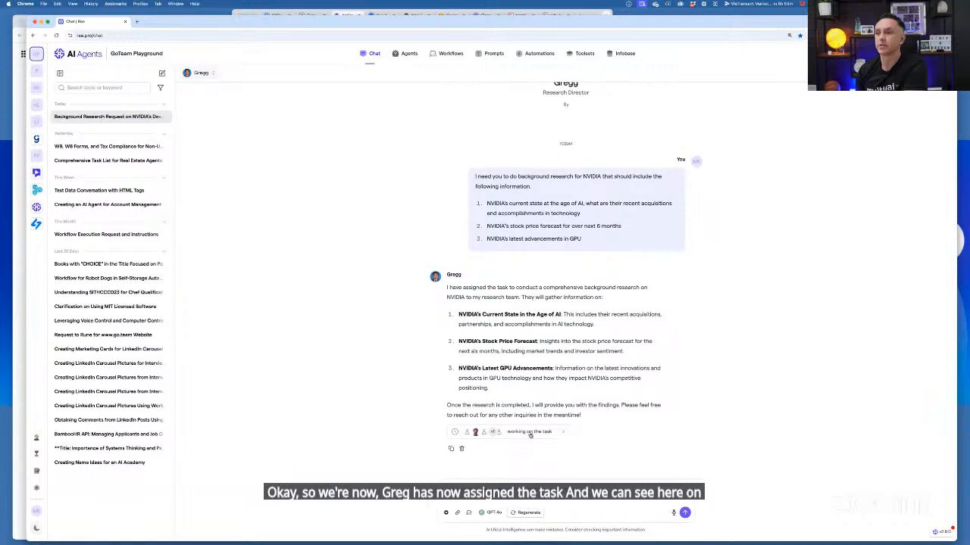
pyautogui.click(530, 432)
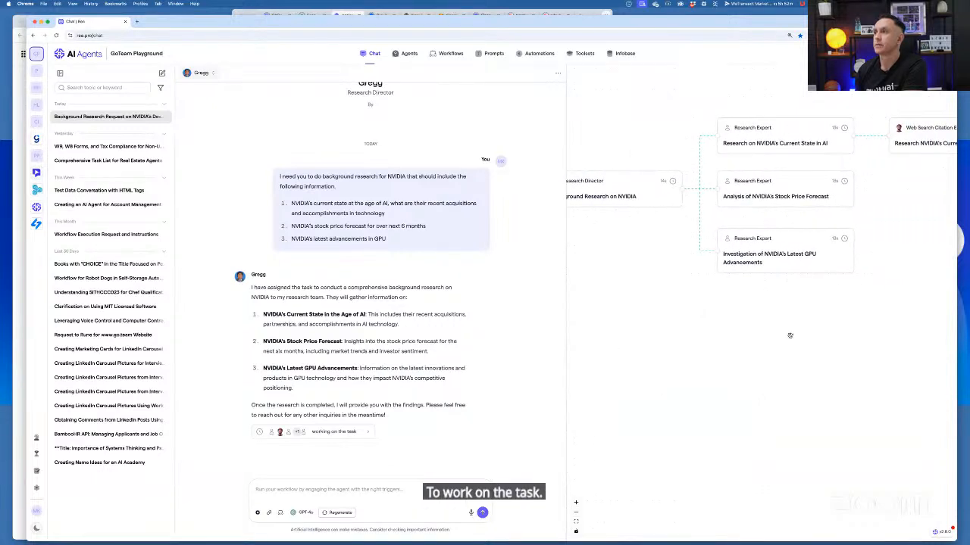
pyautogui.moveTo(790, 336)
pyautogui.mouseDown()
pyautogui.moveTo(755, 340)
pyautogui.moveTo(840, 348)
pyautogui.moveTo(805, 329)
pyautogui.mouseUp()
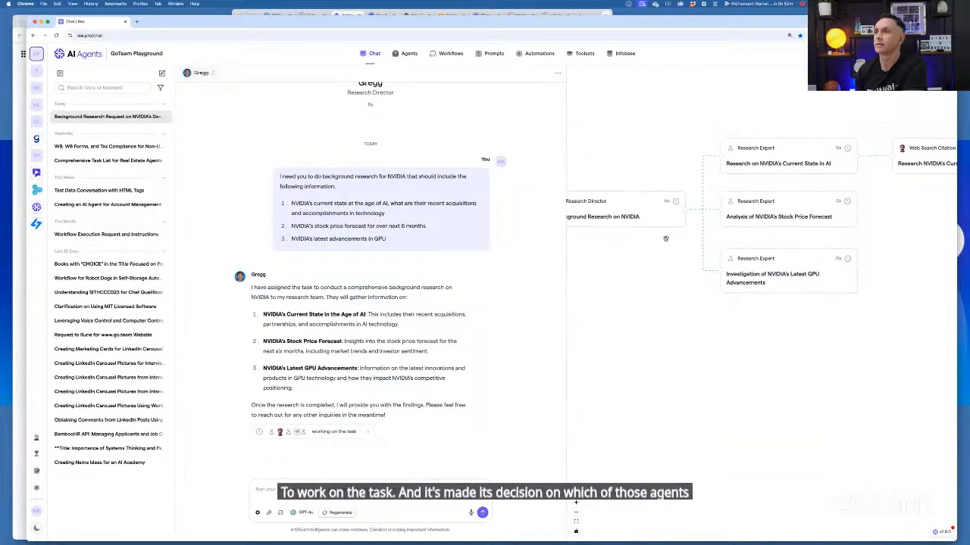
pyautogui.moveTo(647, 241); pyautogui.dragTo(695, 258)
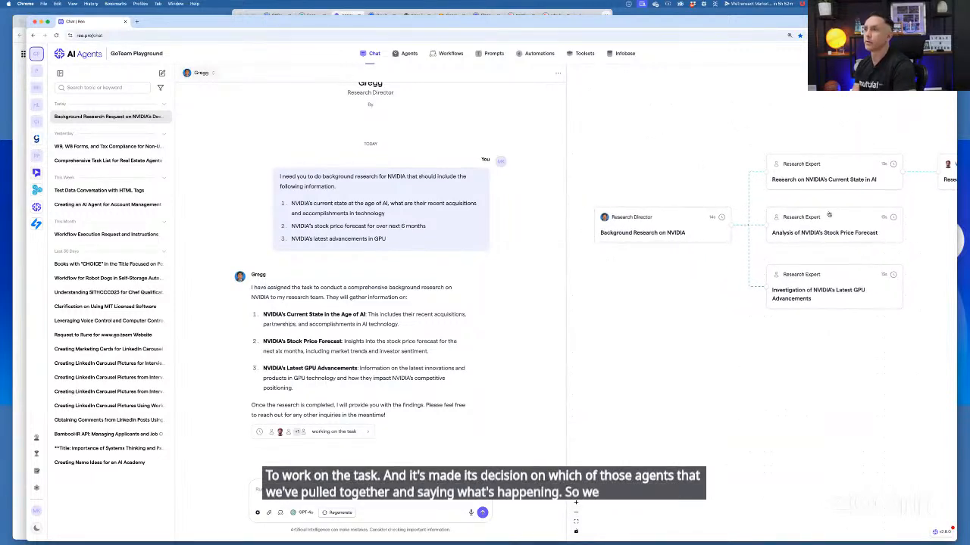
pyautogui.moveTo(739, 146); pyautogui.dragTo(679, 143)
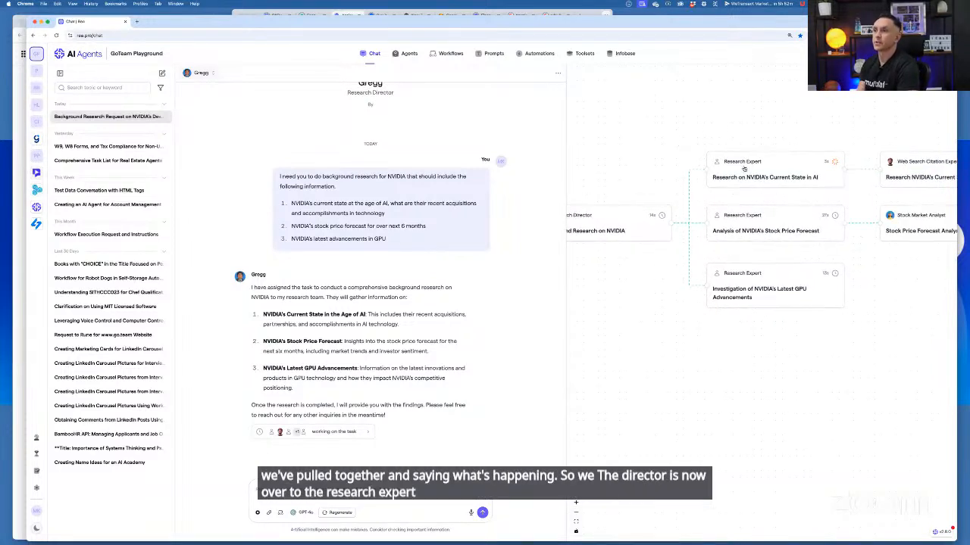
pyautogui.scroll(-3, 774, 127)
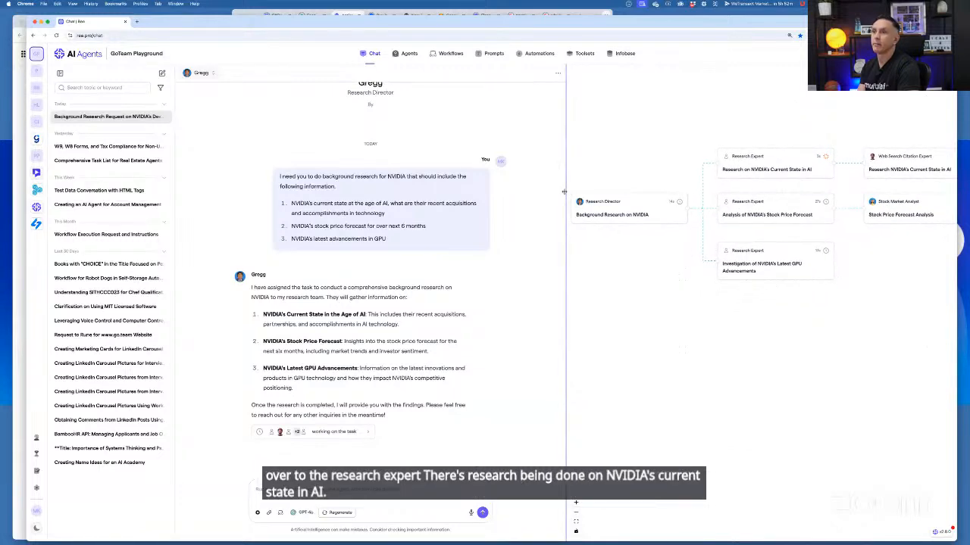
pyautogui.moveTo(565, 190); pyautogui.dragTo(465, 188)
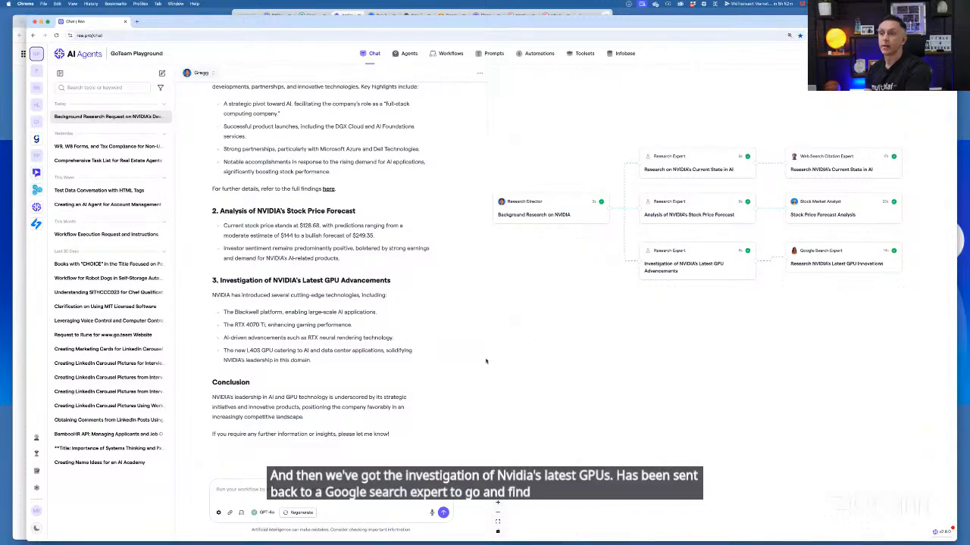
# Give the conversation more width and read through the Research Director's NVIDIA research summary
pyautogui.moveTo(488, 362); pyautogui.dragTo(557, 366)
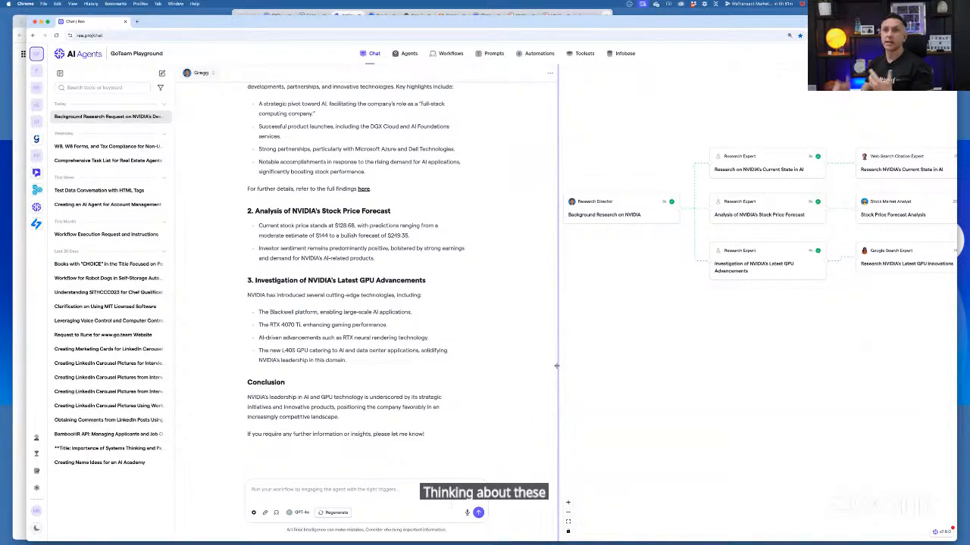
pyautogui.scroll(10, 503, 370)
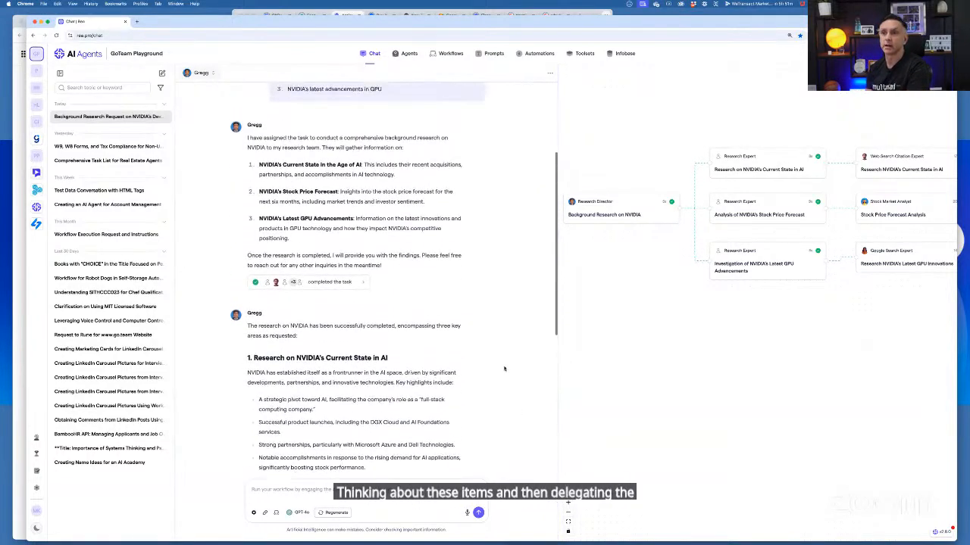
pyautogui.scroll(-6, 504, 369)
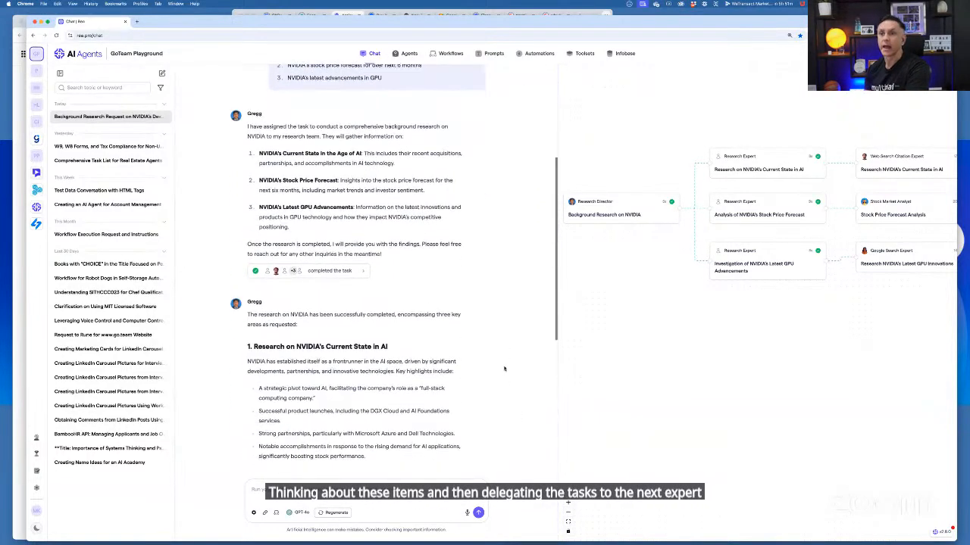
pyautogui.scroll(-3, 503, 370)
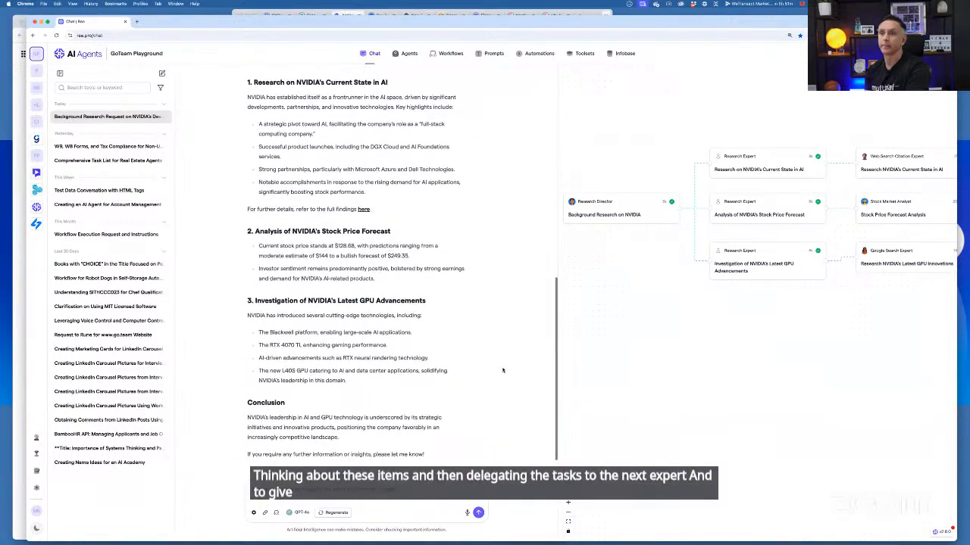
pyautogui.scroll(-1, 519, 377)
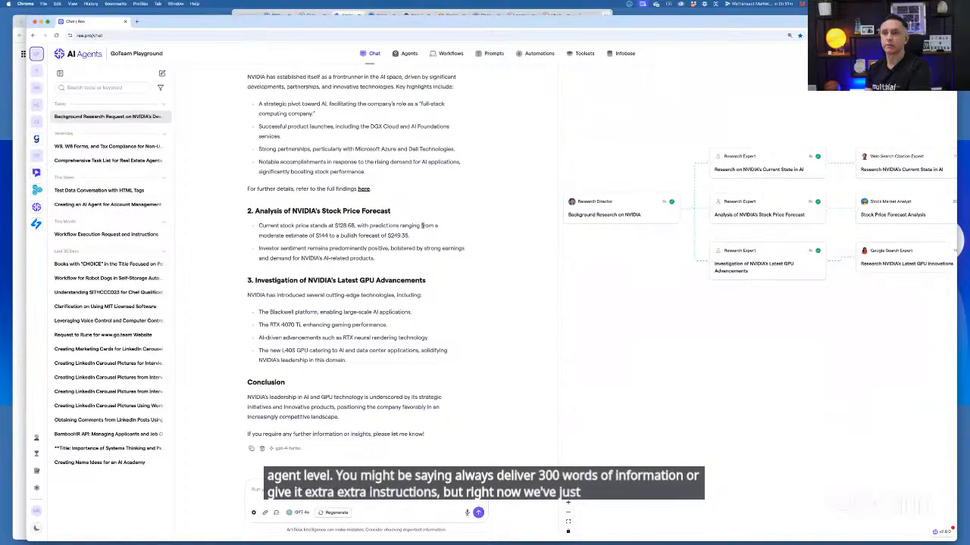
pyautogui.scroll(3, 413, 227)
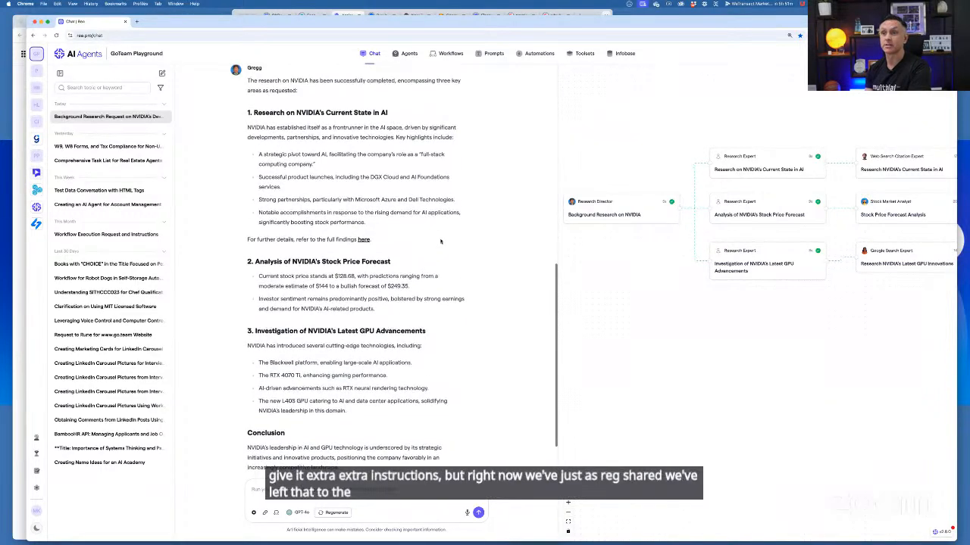
# Review the Research Expert's detailed output on NVIDIA's current state in AI, then return to the task flow
pyautogui.click(749, 173)
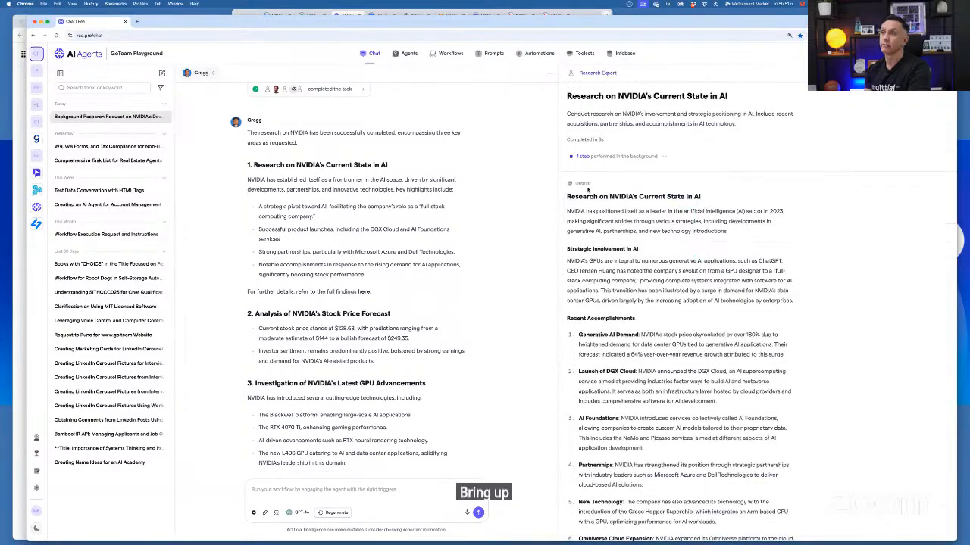
pyautogui.scroll(-5, 655, 305)
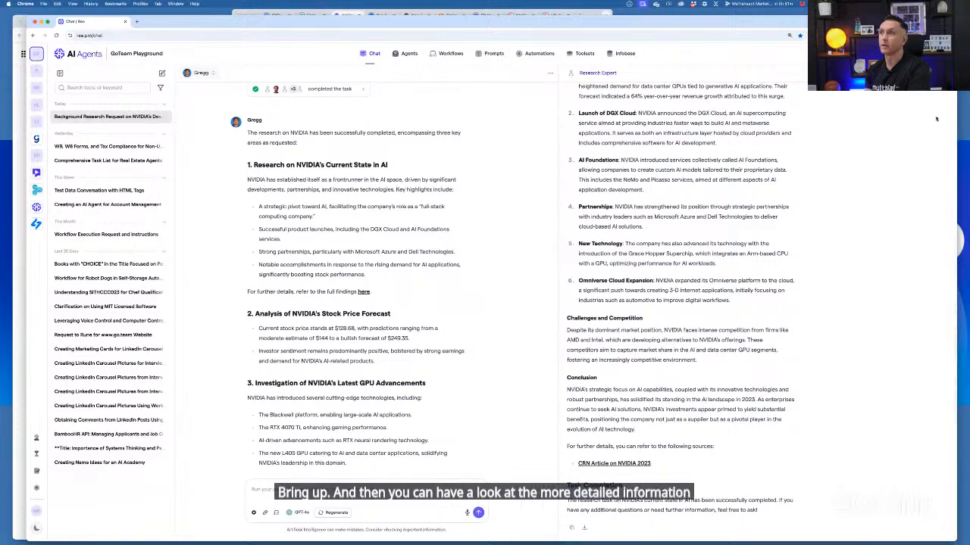
pyautogui.click(944, 73)
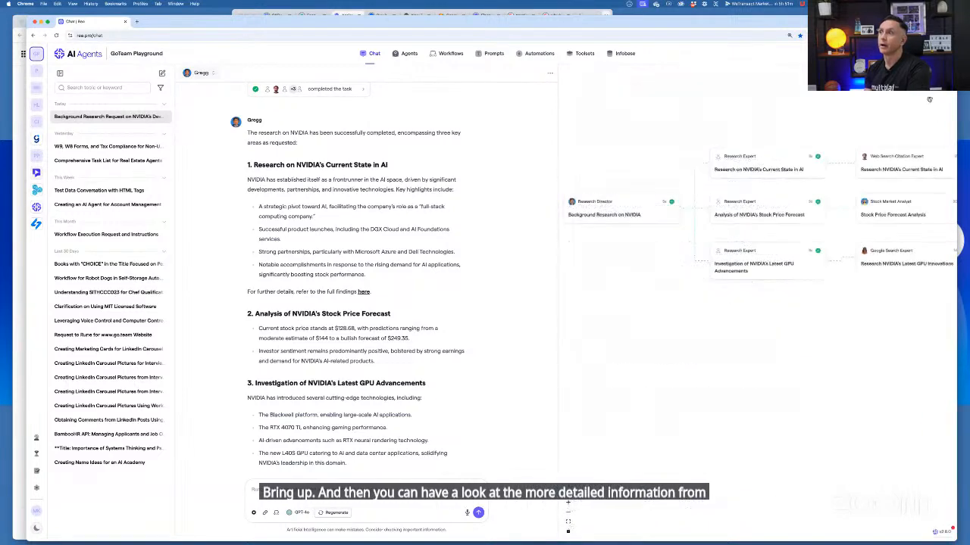
# Open the full findings linked in the summary and read the Web Search Citation Expert's output
pyautogui.click(363, 291)
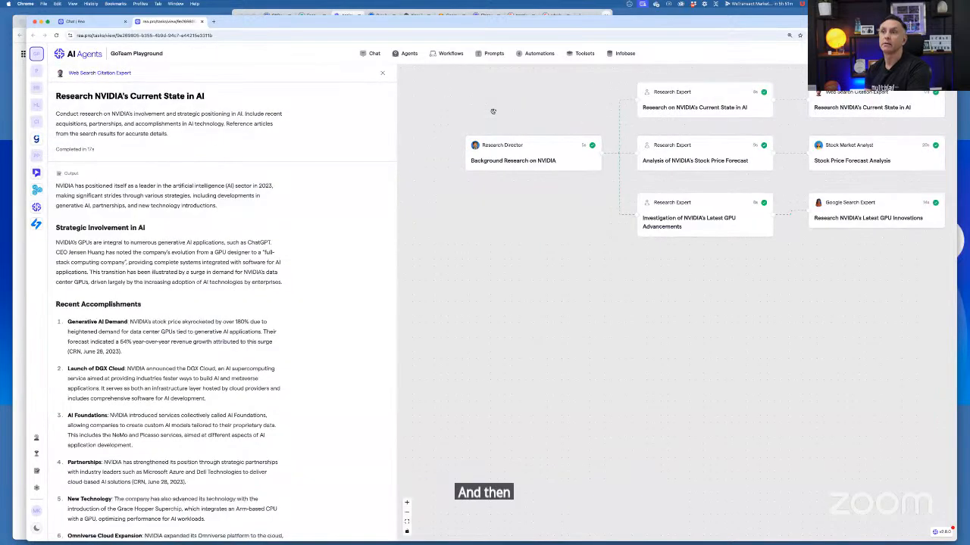
pyautogui.click(489, 114)
pyautogui.scroll(-1, 253, 259)
pyautogui.scroll(-5, 253, 259)
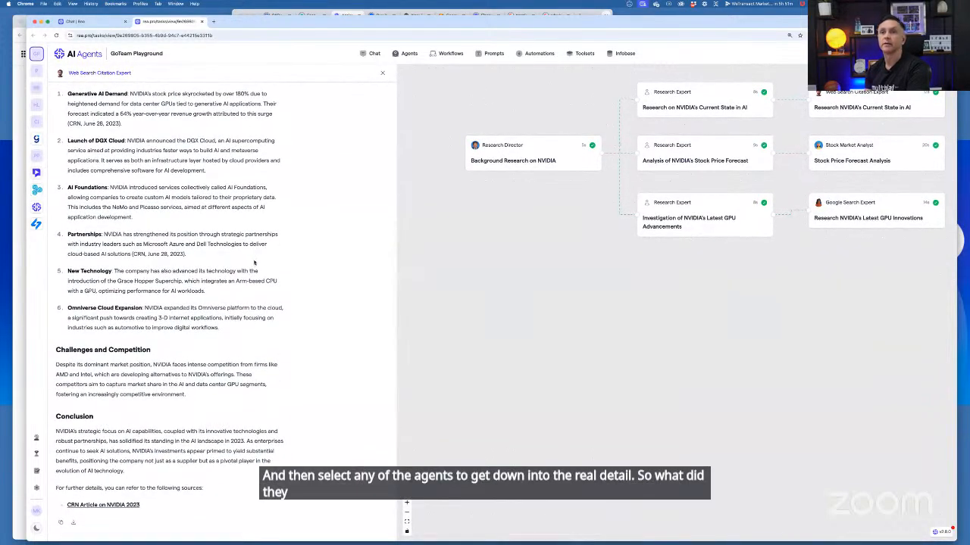
pyautogui.scroll(8, 254, 262)
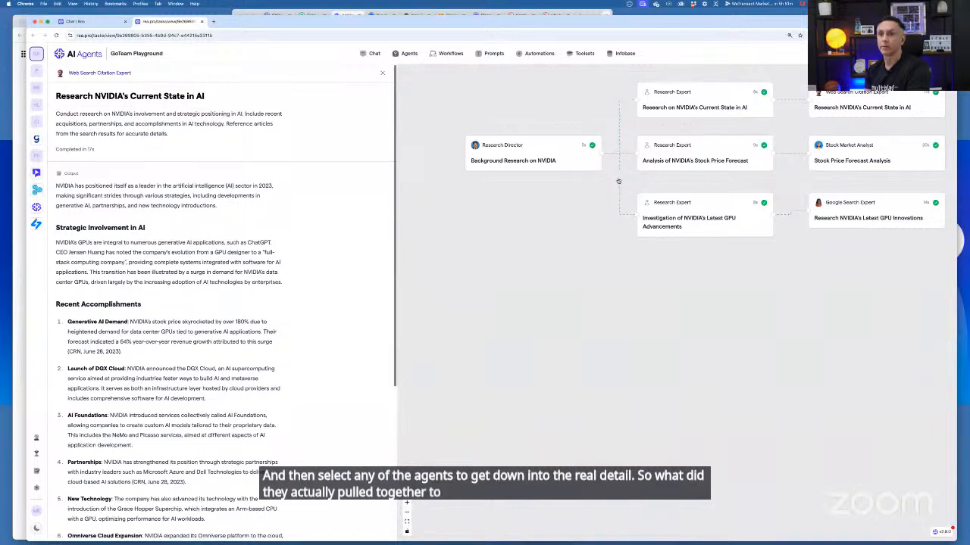
# Read the Stock Market Analyst's price forecast output and open the Google Search Expert's GPU innovations output
pyautogui.click(838, 166)
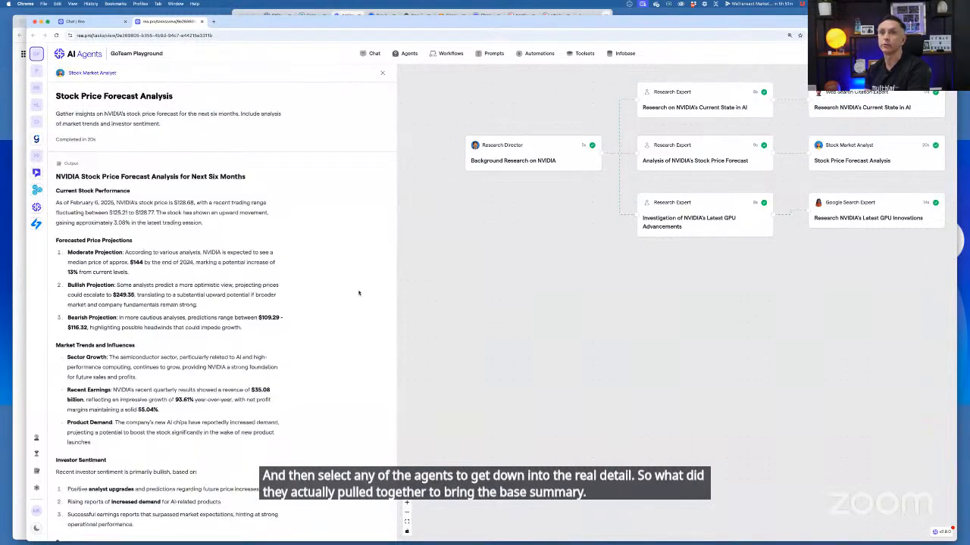
pyautogui.scroll(-2, 339, 298)
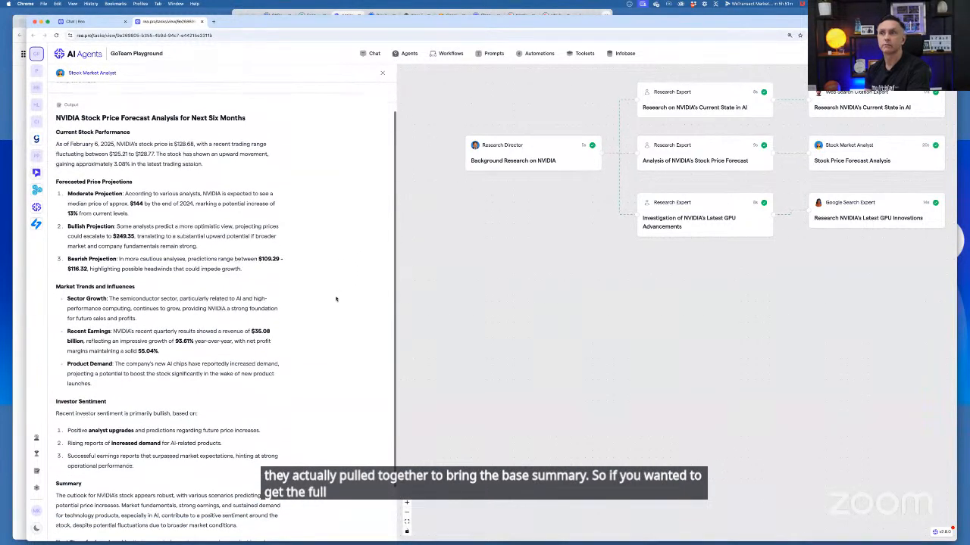
pyautogui.scroll(-2, 336, 299)
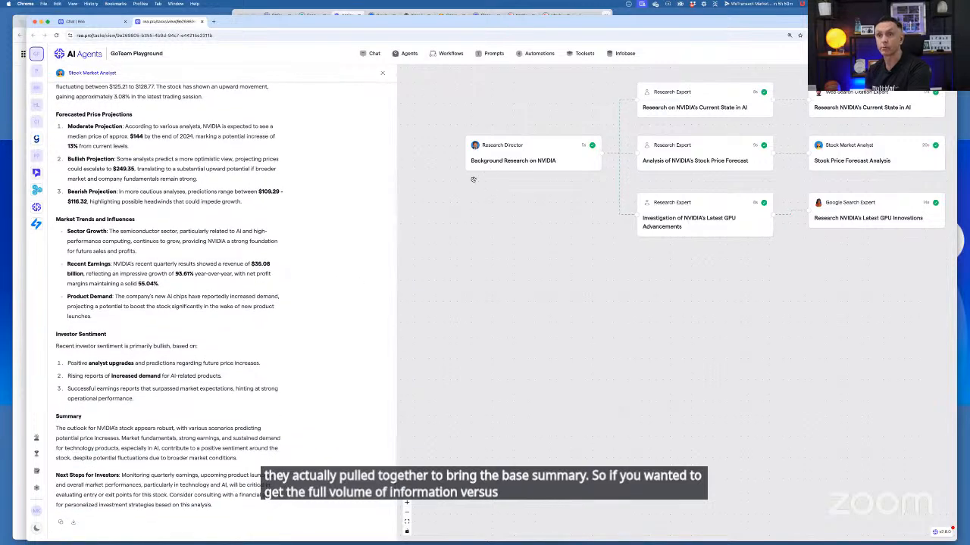
pyautogui.click(854, 226)
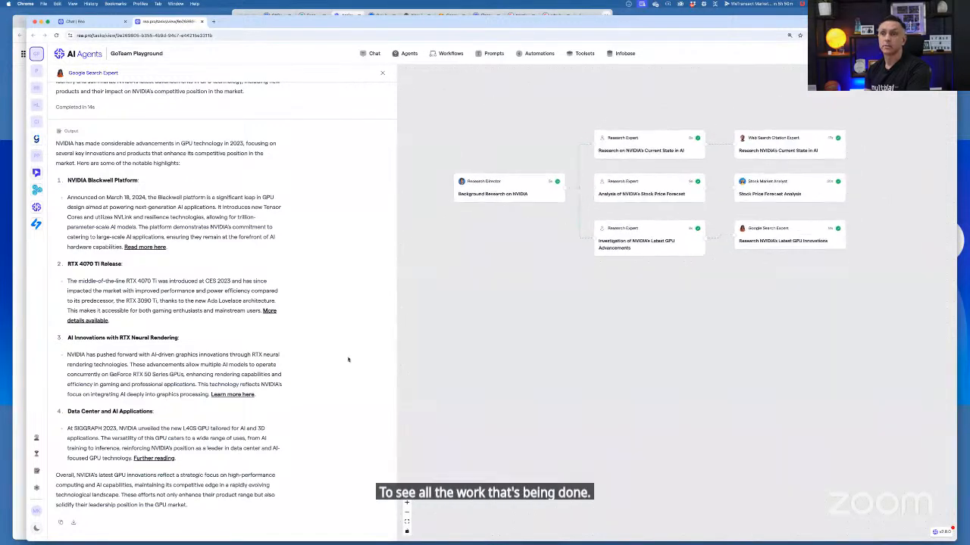
# Compare the Research Expert's output on NVIDIA's current state in AI with the Web Search Citation Expert's source output
pyautogui.click(686, 150)
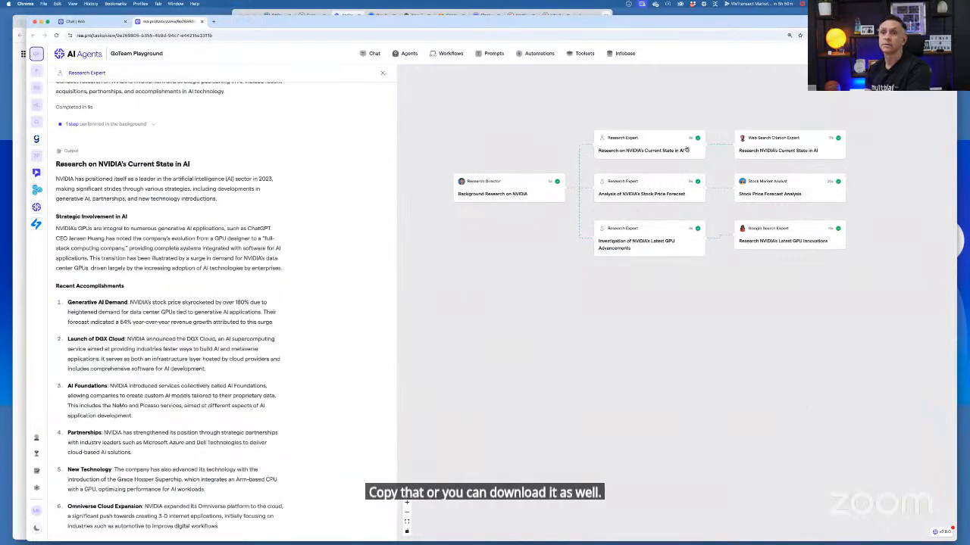
pyautogui.scroll(-5, 343, 252)
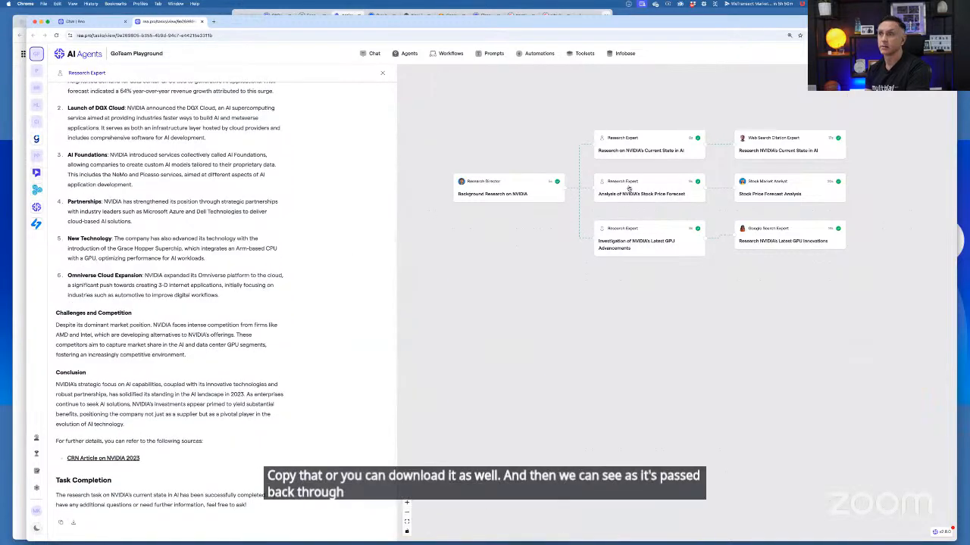
pyautogui.click(765, 157)
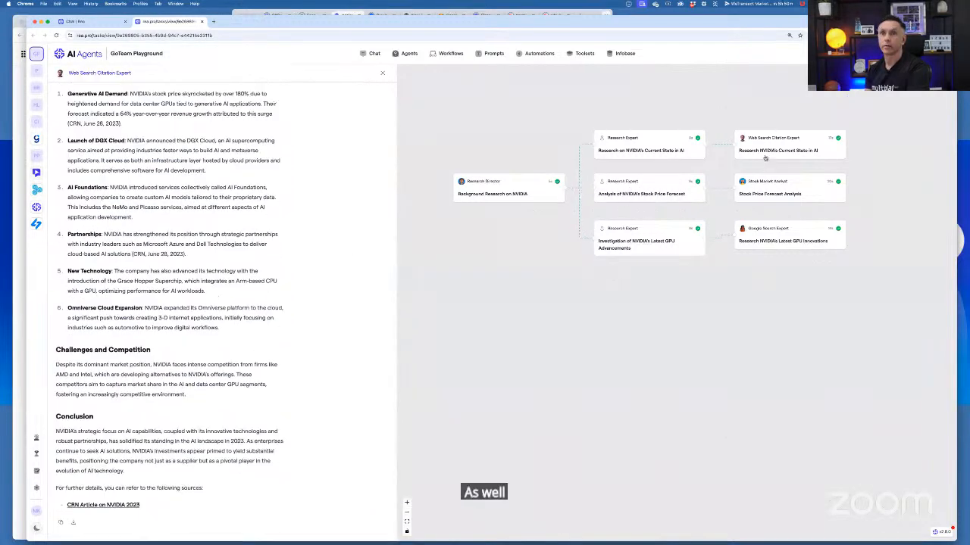
pyautogui.scroll(3, 272, 328)
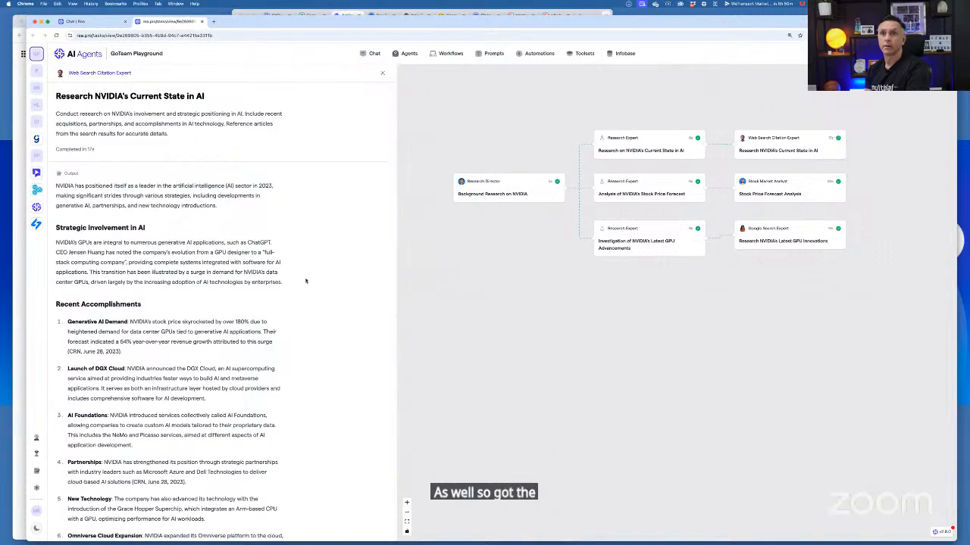
pyautogui.scroll(-1, 305, 281)
pyautogui.scroll(1, 305, 281)
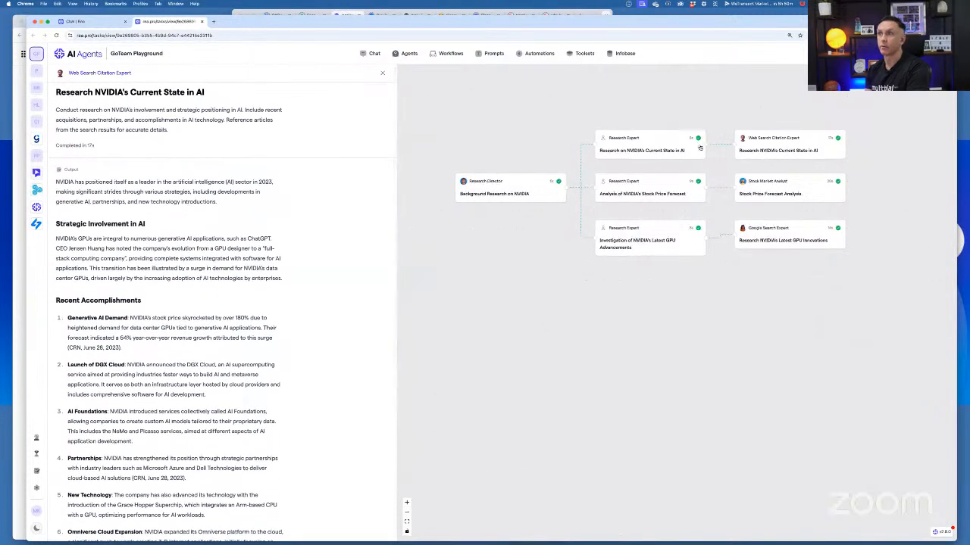
# Trace the current state in AI findings from the Research Expert's output into the Research Director's final background research report
pyautogui.click(663, 149)
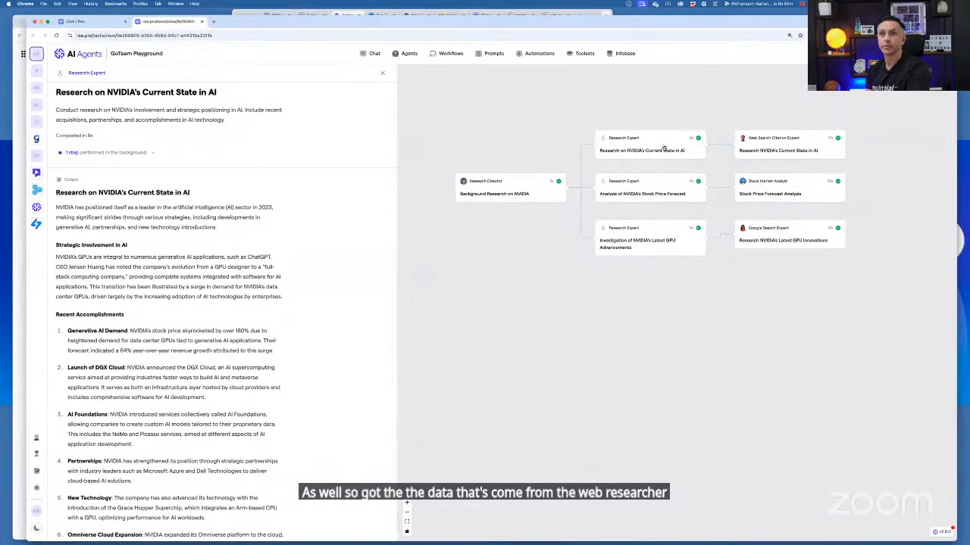
pyautogui.click(523, 189)
pyautogui.scroll(-5, 333, 193)
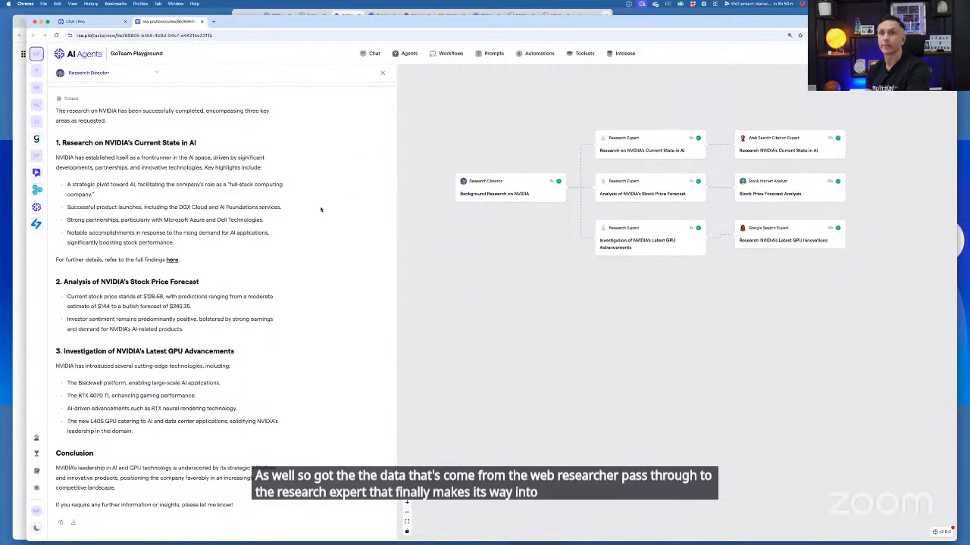
pyautogui.scroll(5, 331, 193)
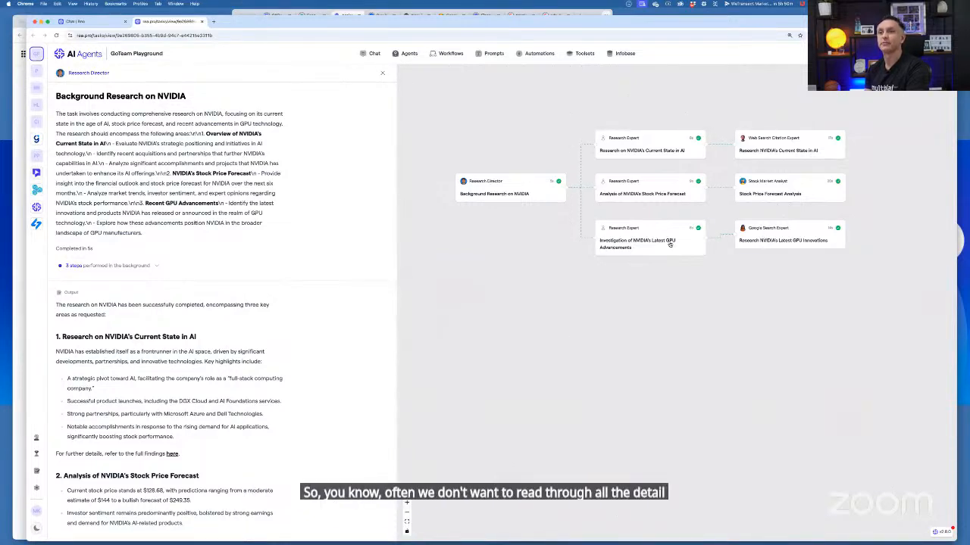
# Examine the Research Expert's output for the investigation of NVIDIA's latest GPU advancements
pyautogui.click(668, 241)
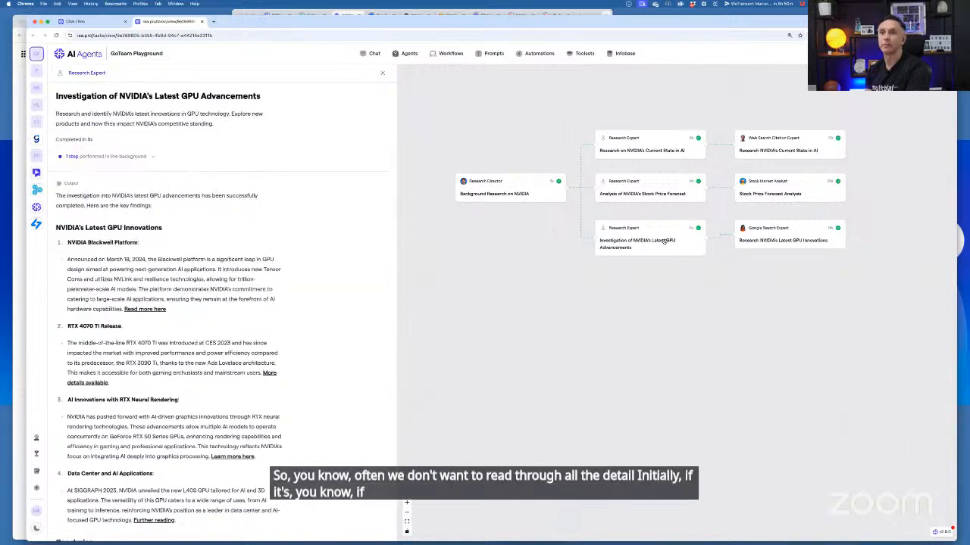
pyautogui.scroll(-4, 333, 254)
pyautogui.scroll(4, 335, 253)
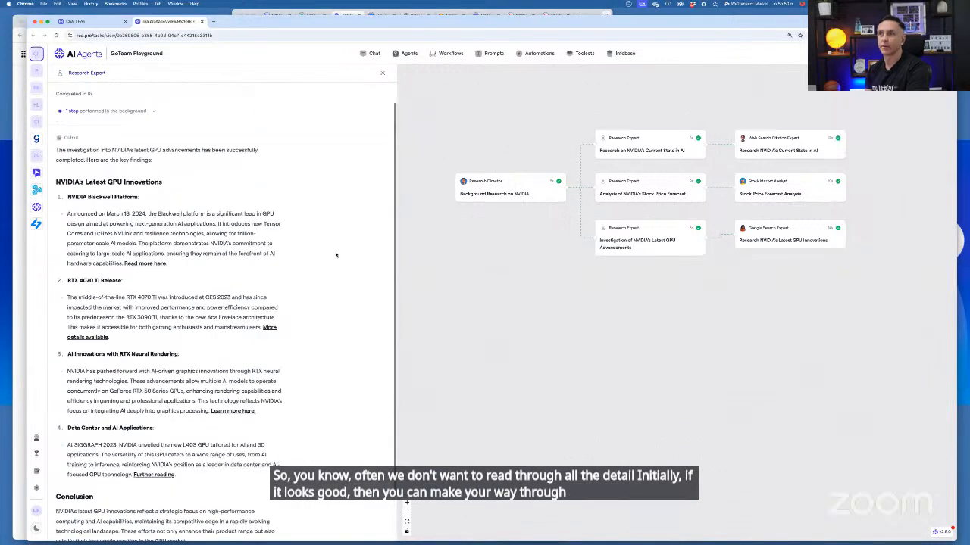